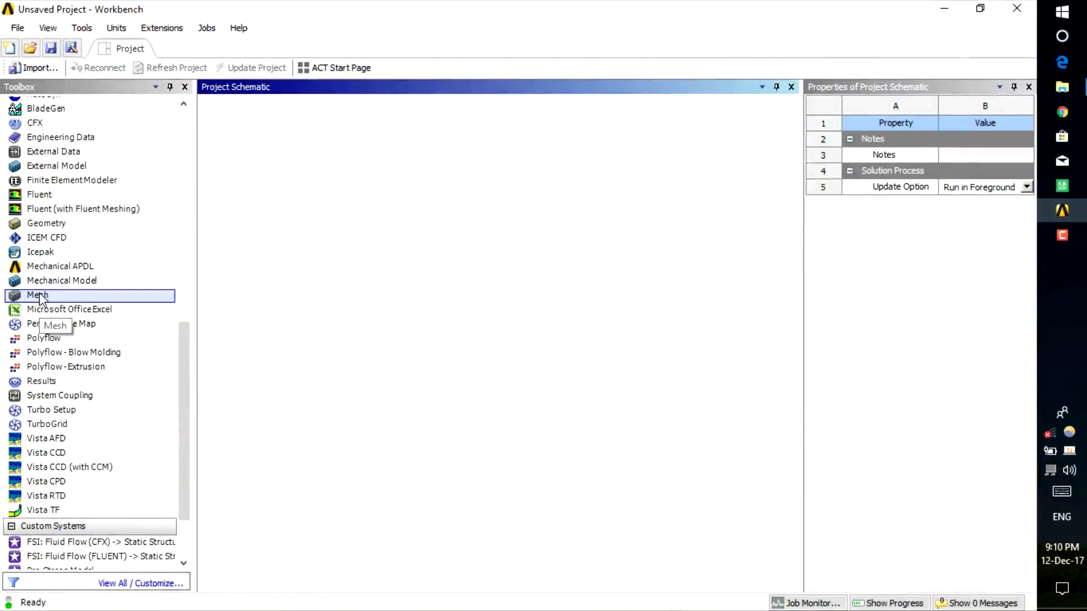
Add a standalone Mesh system to the project schematic and name it backgroud
drag(39, 298, 289, 187)
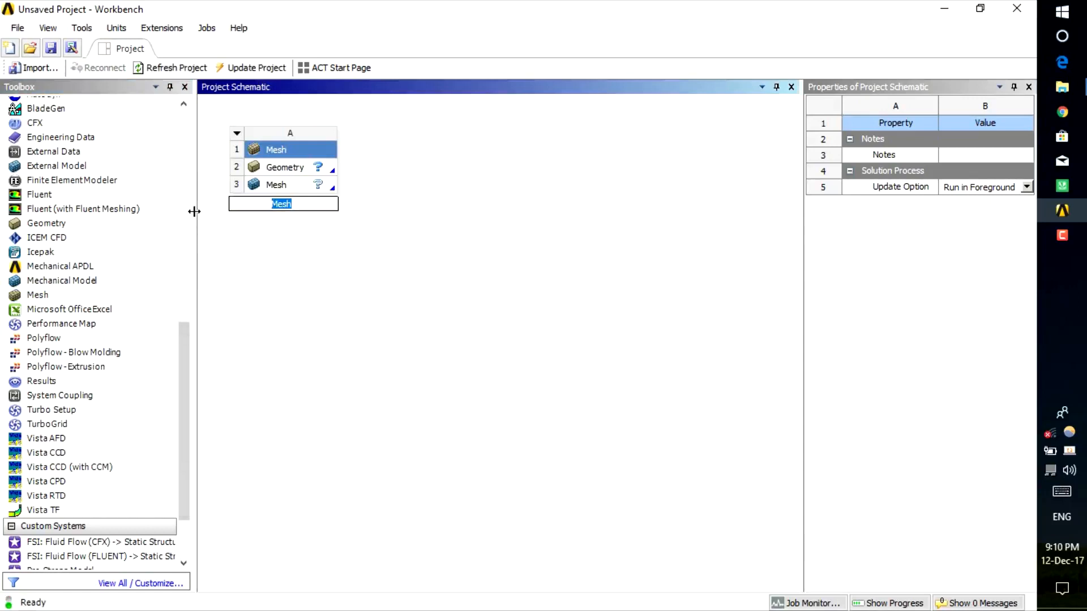
text(bachgroud)
key(BackSpace)
text(k)
Add a second Mesh system named cylinder and a standalone Fluent system beside it in the project schematic
drag(85, 299, 427, 172)
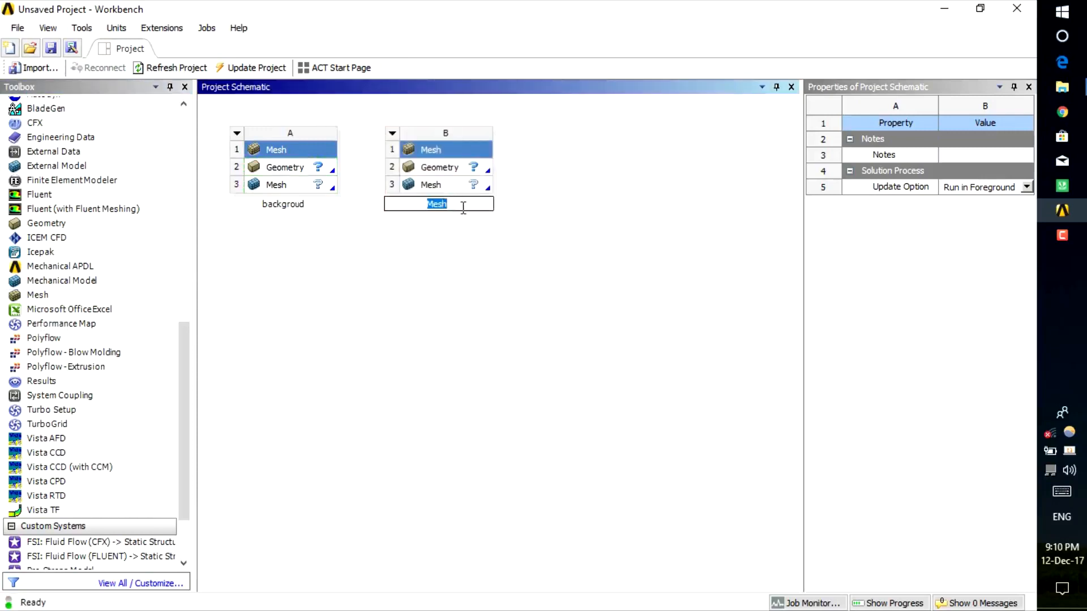
text(cylinder)
click(455, 331)
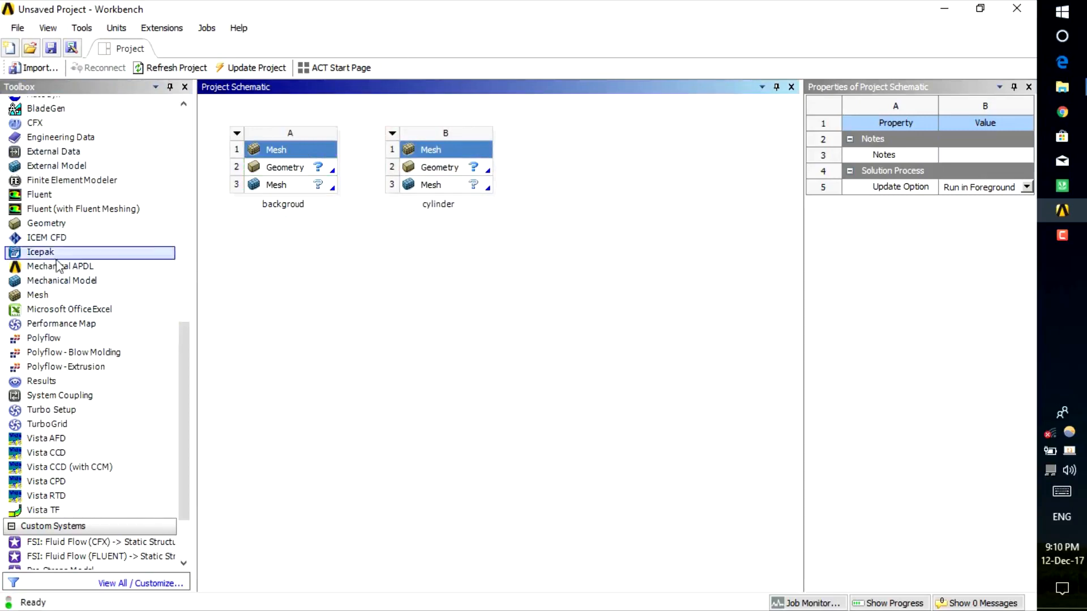
drag(38, 201, 579, 188)
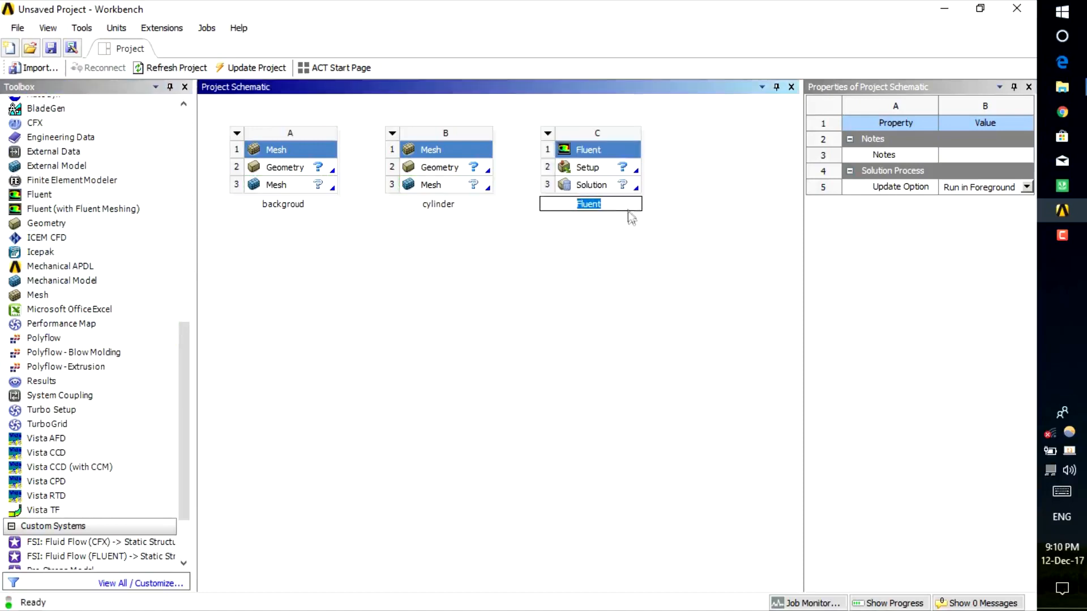
click(616, 285)
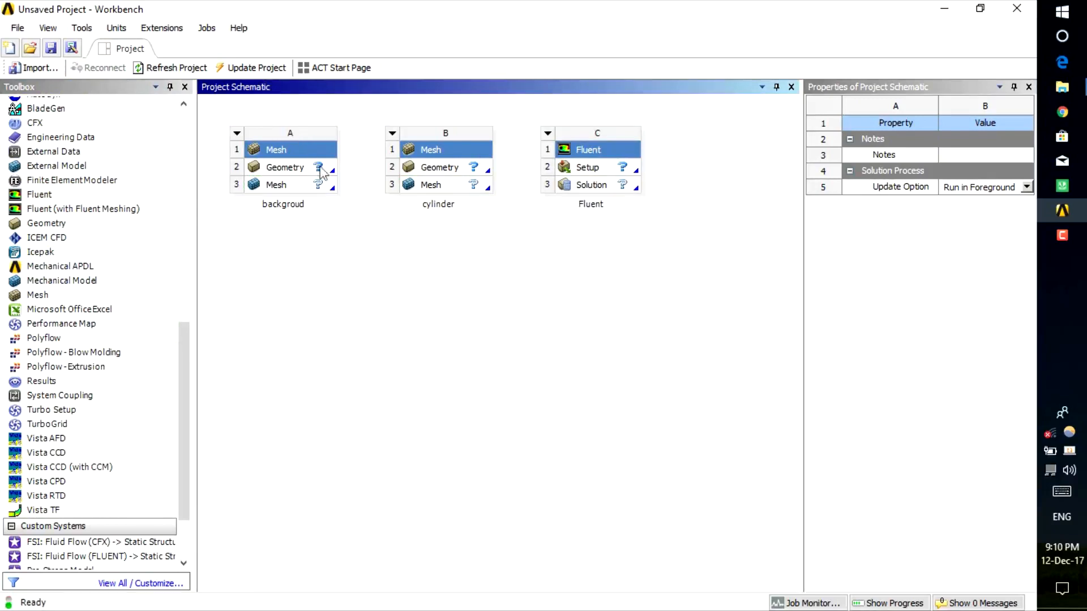
Open the Geometry cell of the backgroud system in SpaceClaim
double_click(293, 170)
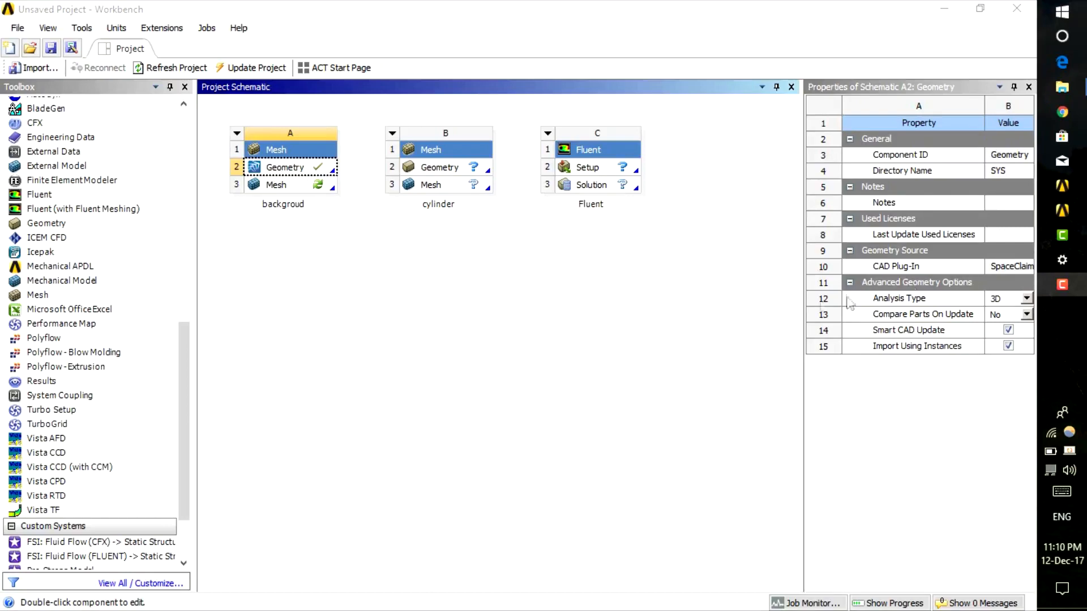
mouse_move(1056, 218)
click(939, 218)
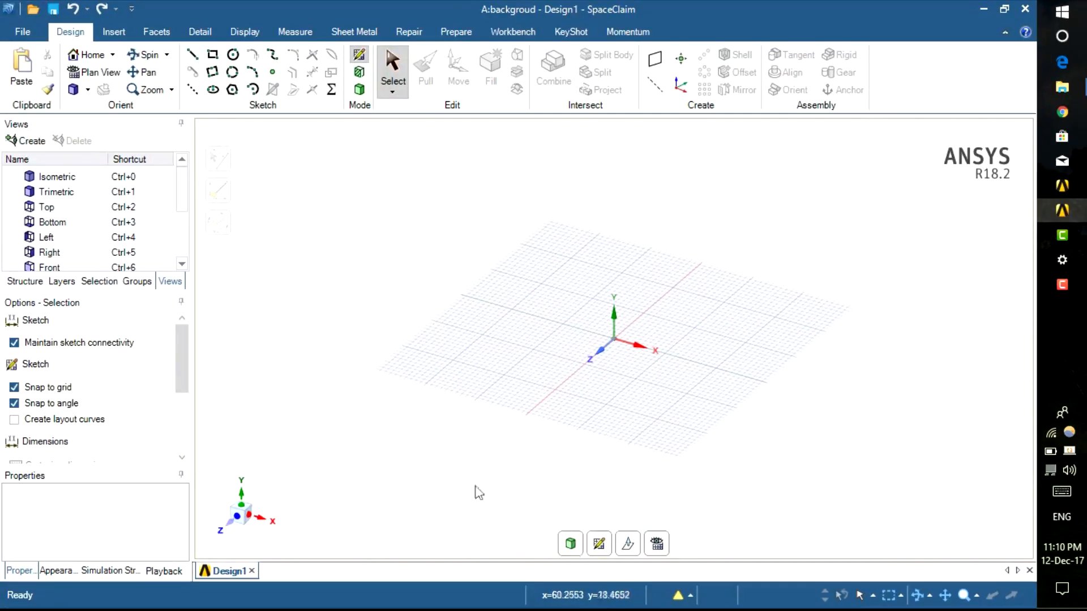
Sketch a rectangle about 36 mm wide and 15 mm high from the origin on the XY plane
mouse_move(185, 182)
mouse_down()
mouse_move(192, 232)
mouse_move(187, 177)
mouse_up()
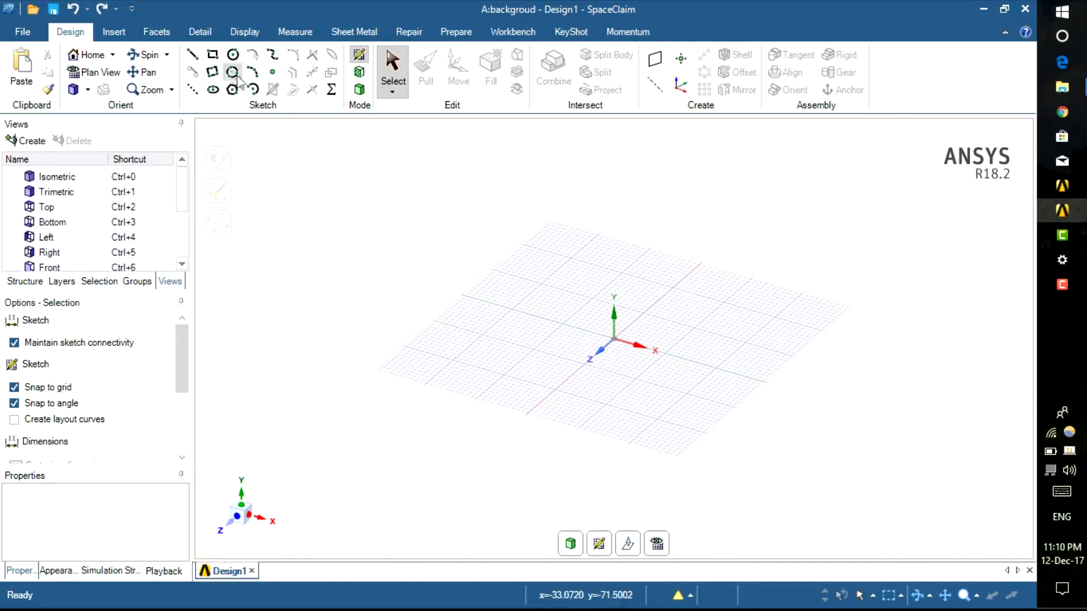
click(213, 58)
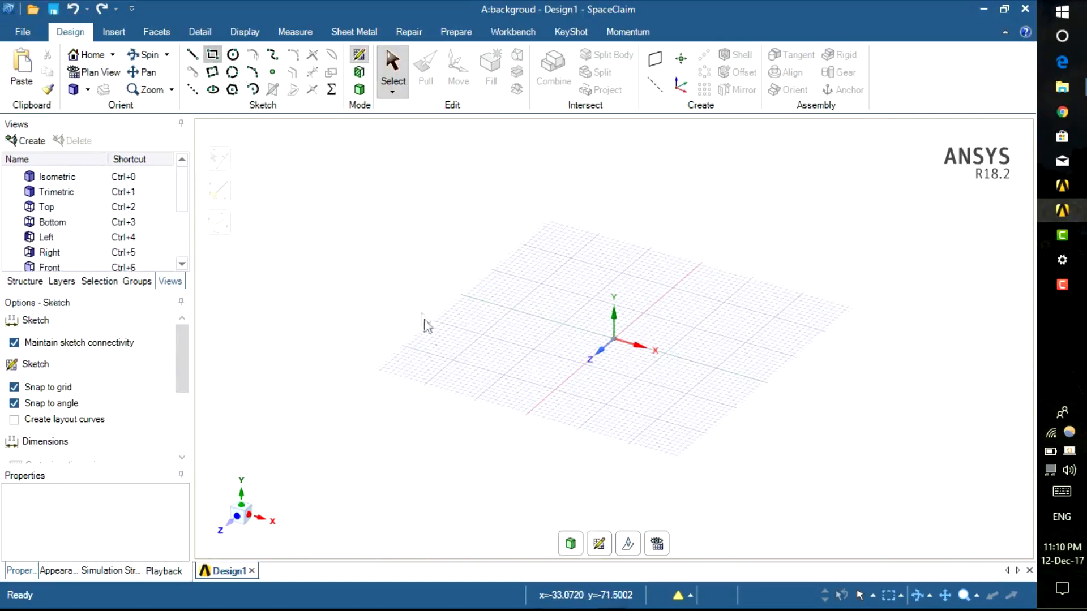
click(593, 547)
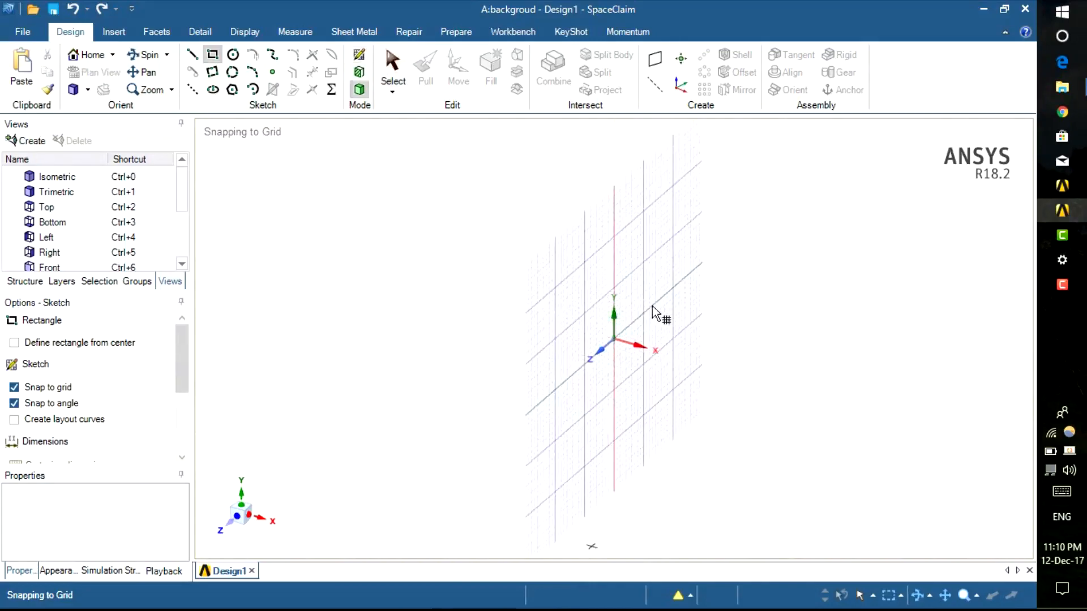
click(631, 308)
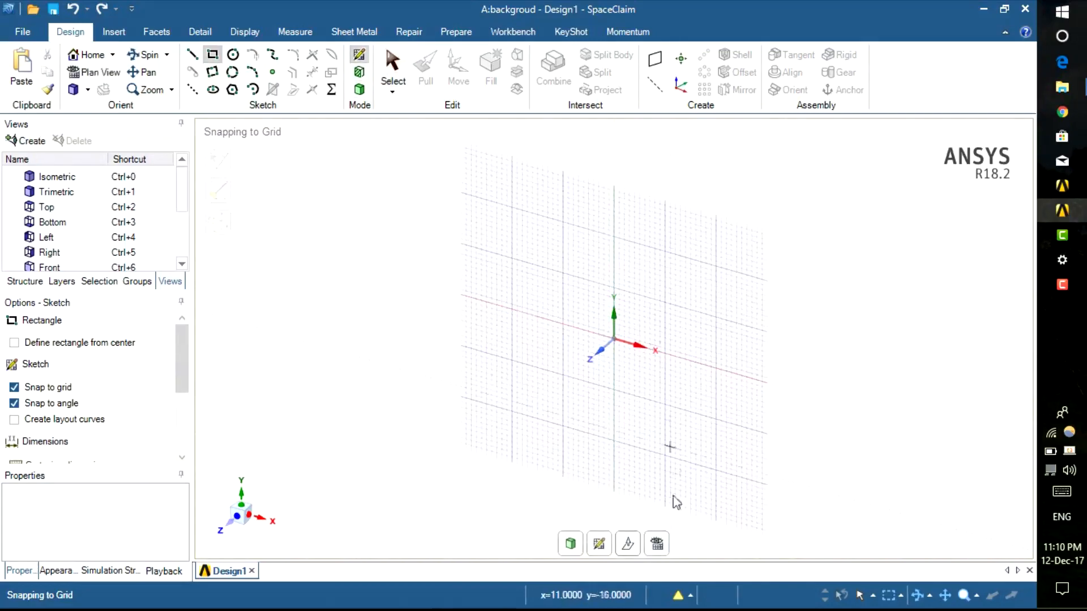
click(656, 544)
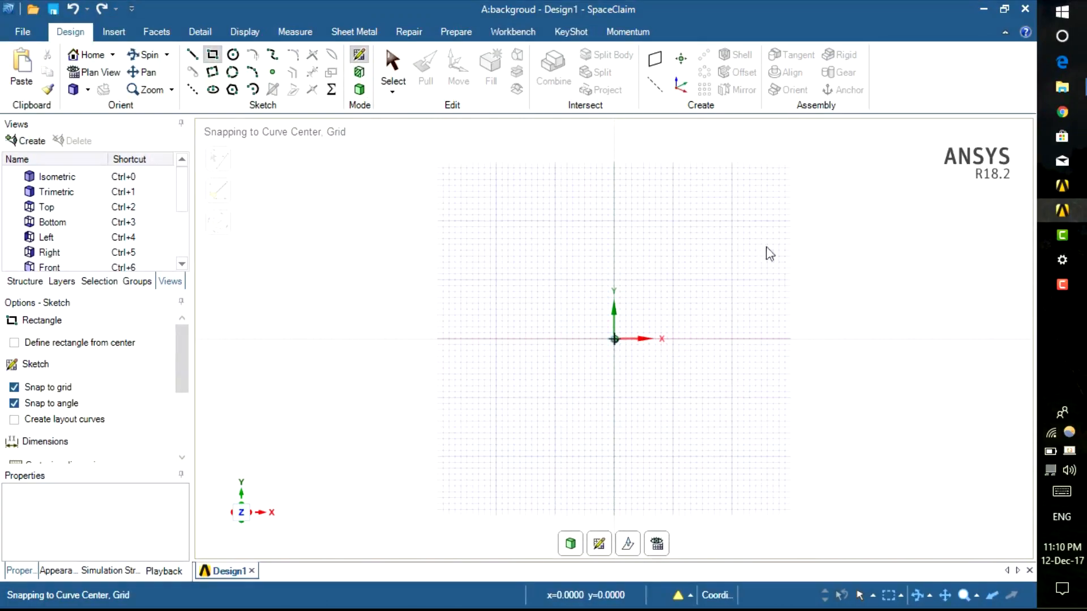
click(614, 339)
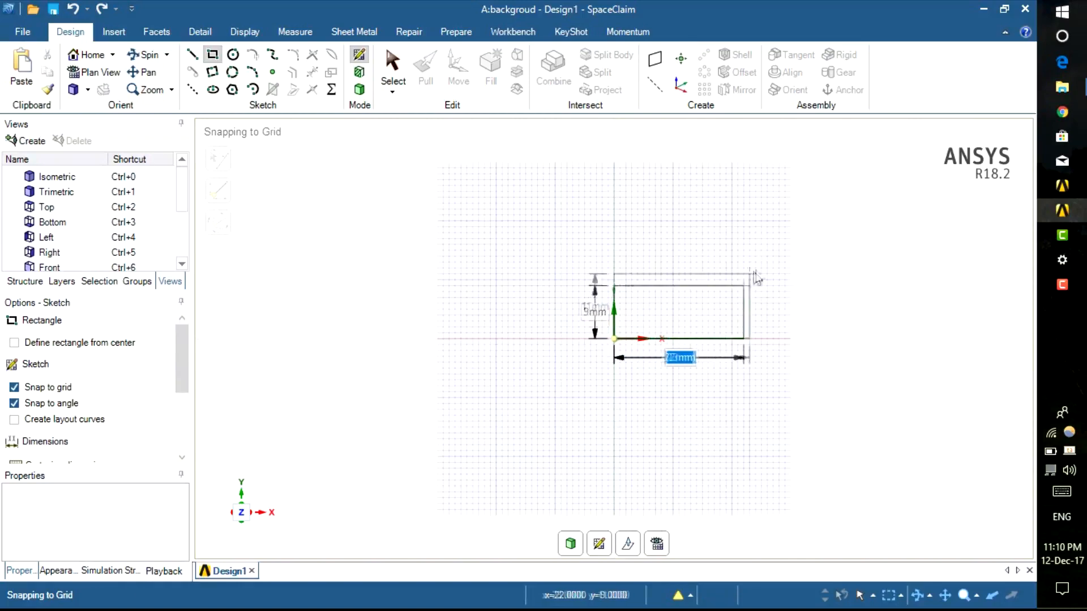
click(826, 250)
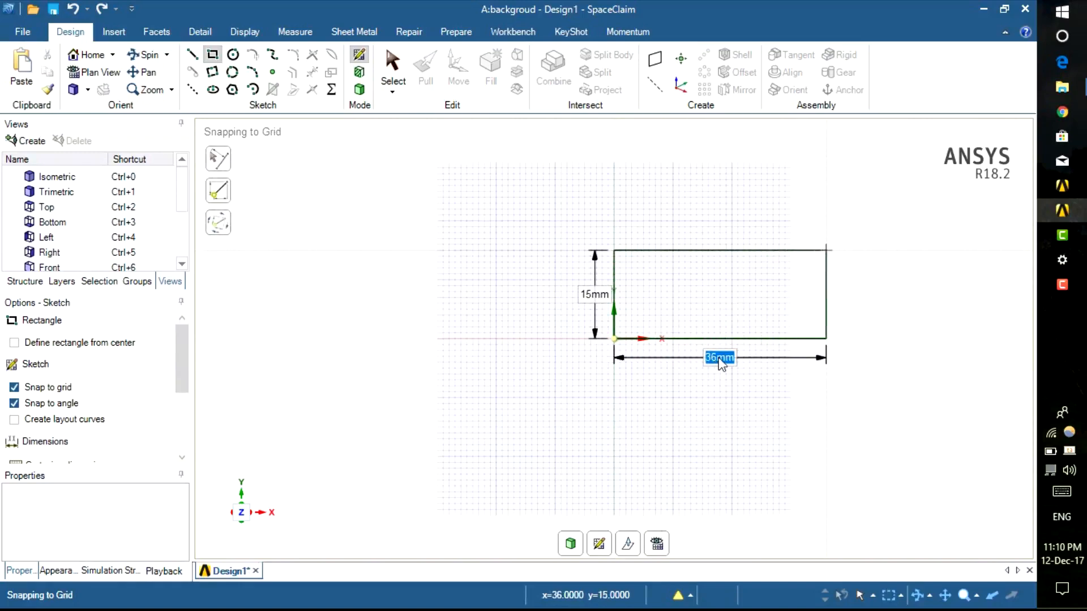
Set the rectangle's width to 700 mm and its height to 100 mm, then end the Rectangle tool
click(719, 357)
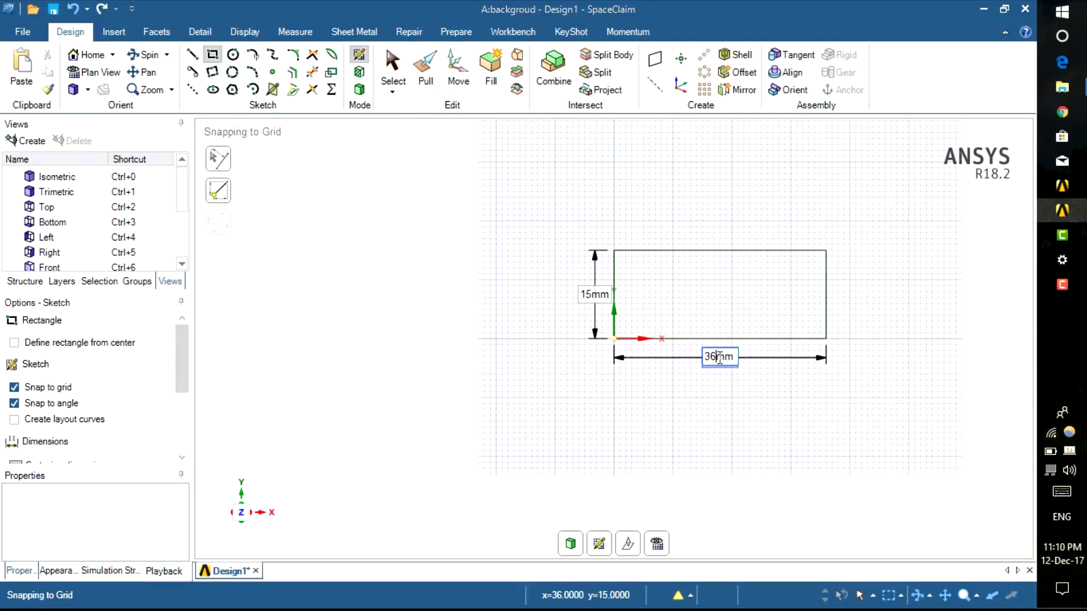
text(700)
key(Return)
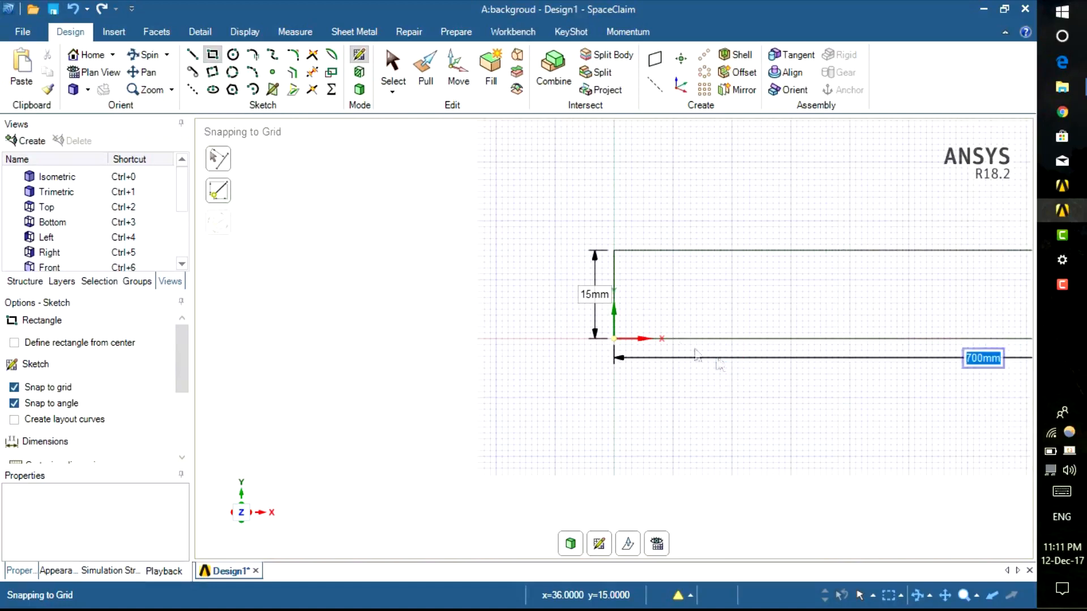
click(596, 295)
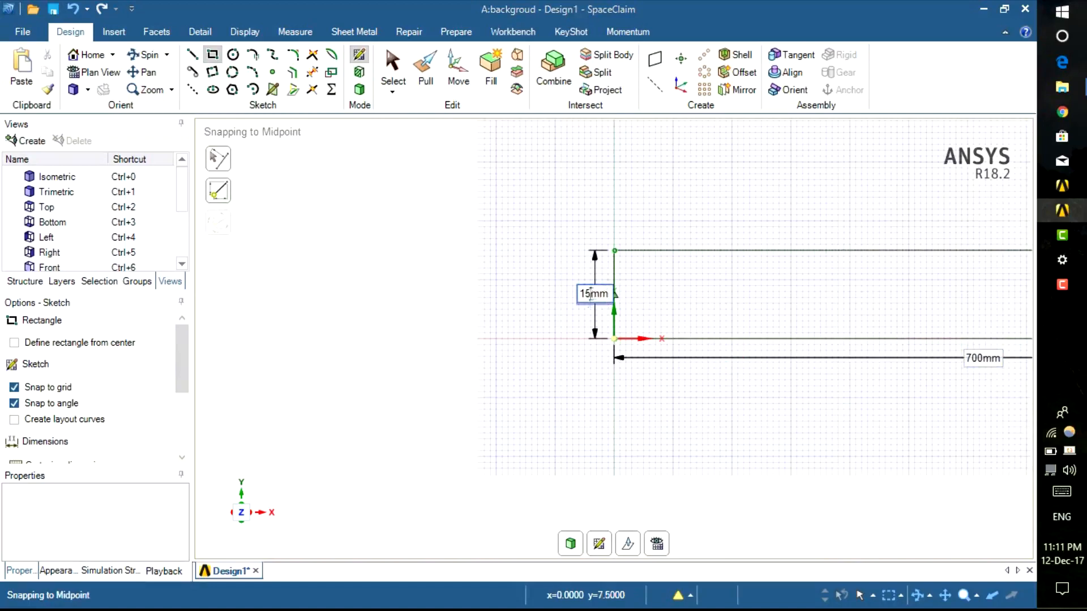
text(100)
key(Return)
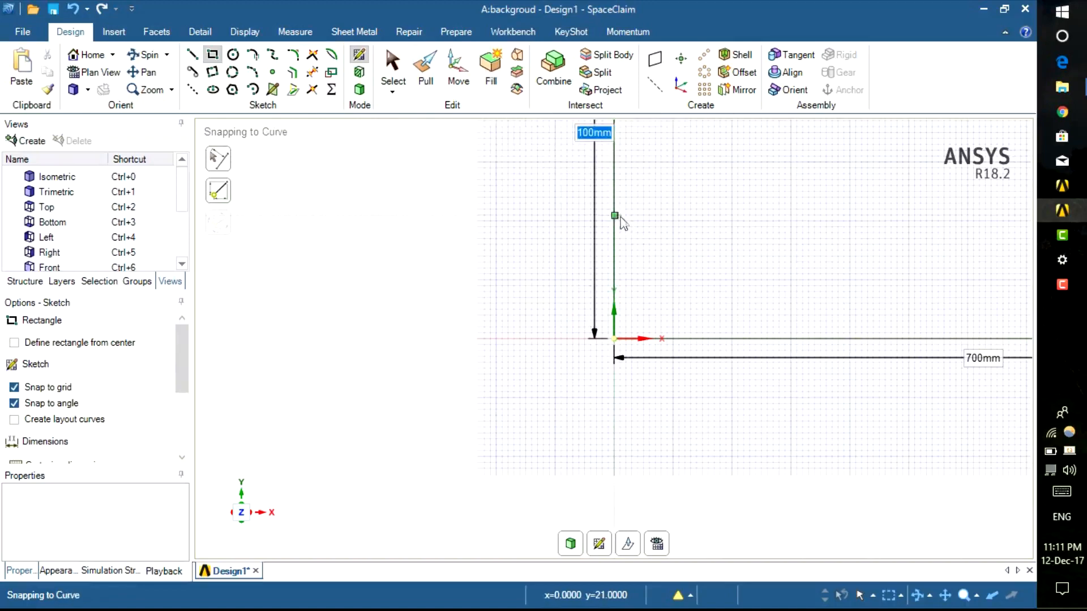
click(614, 184)
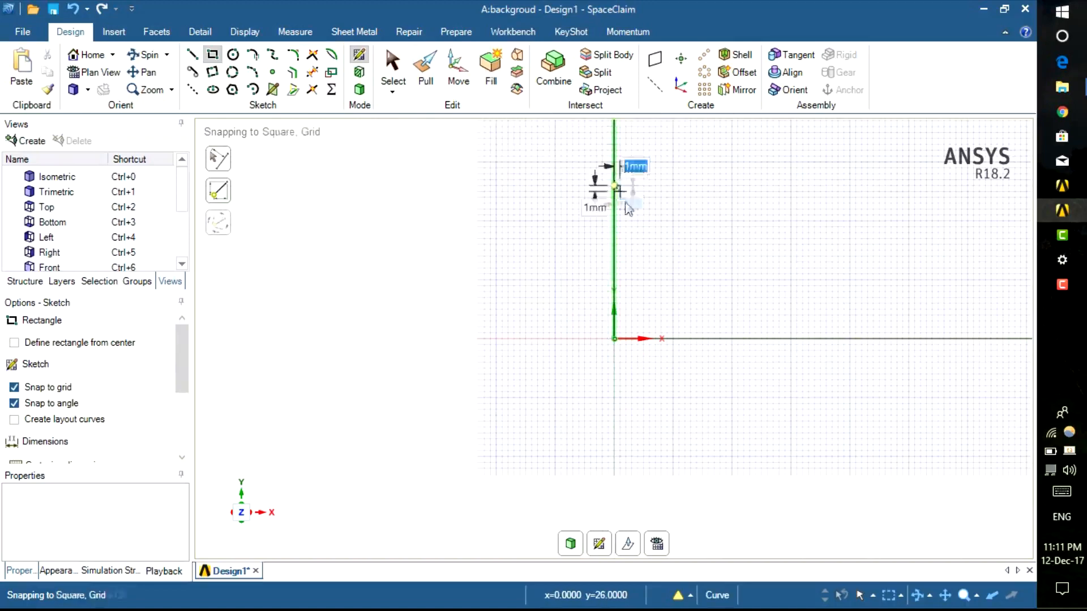
key(Escape)
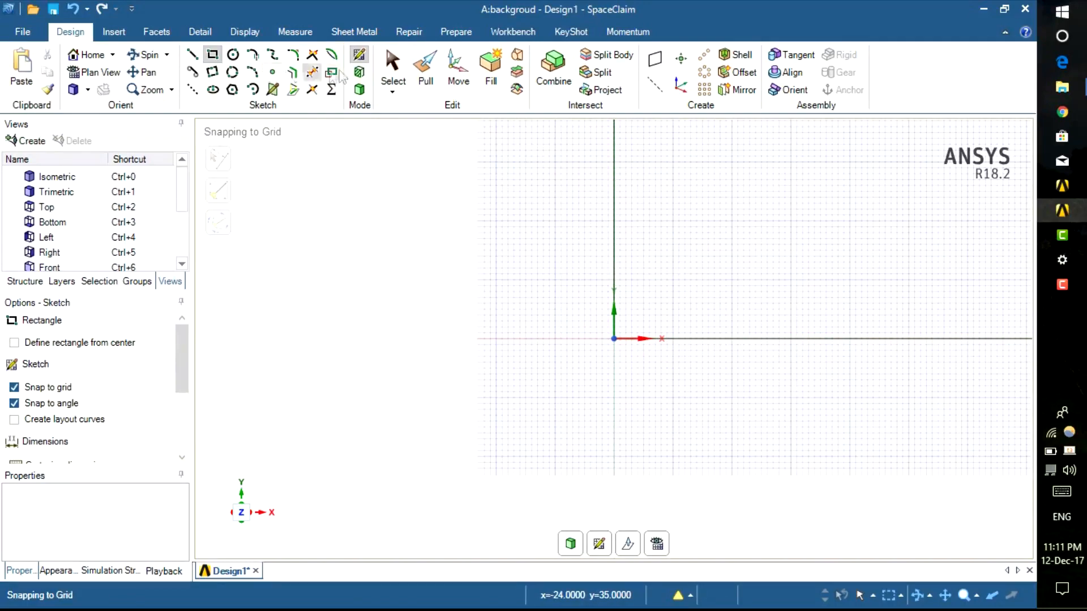
Fill the sketched rectangle to turn it into a surface
click(392, 66)
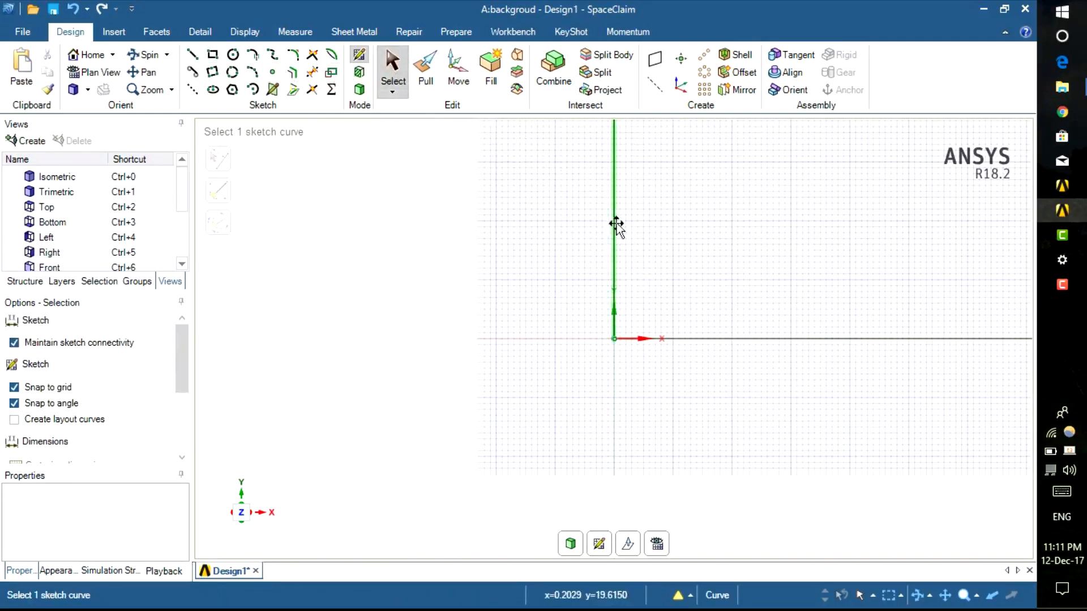
click(750, 340)
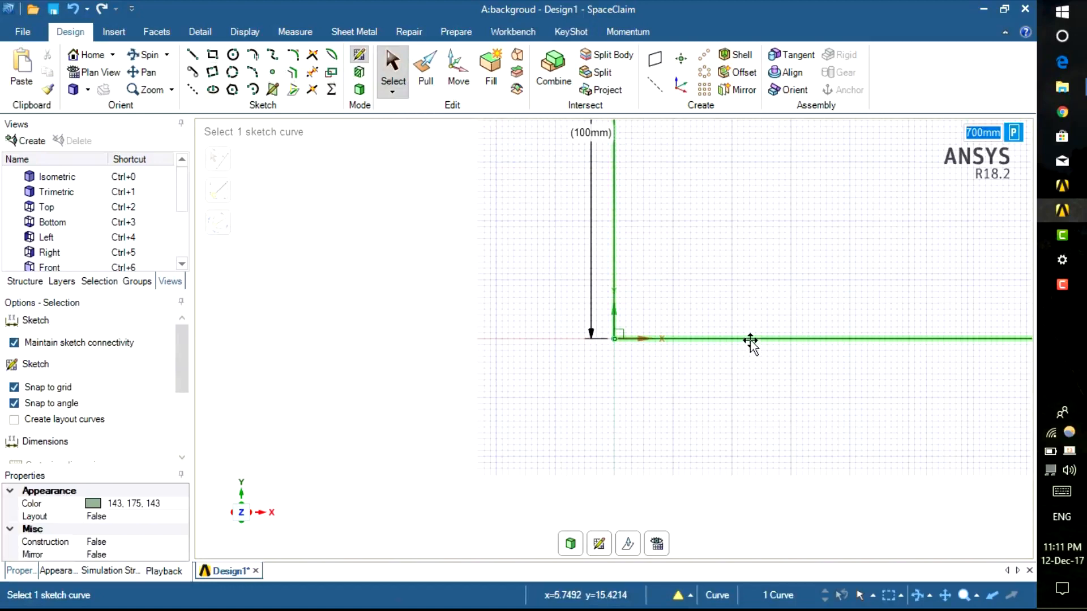
click(497, 67)
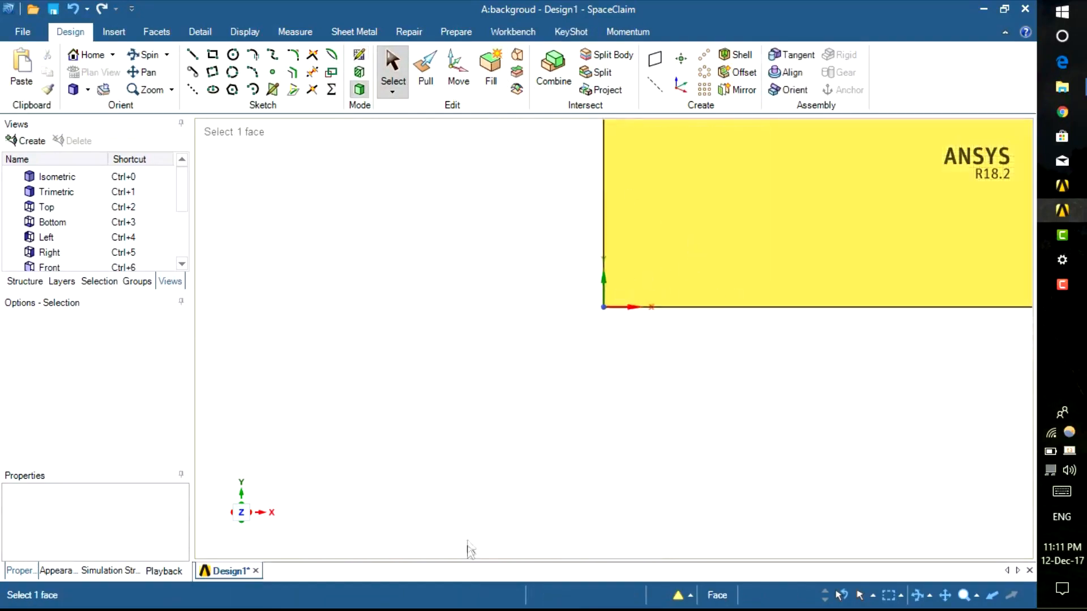
click(147, 75)
drag(698, 248, 528, 351)
scroll(528, 351, down, 3)
drag(794, 352, 633, 332)
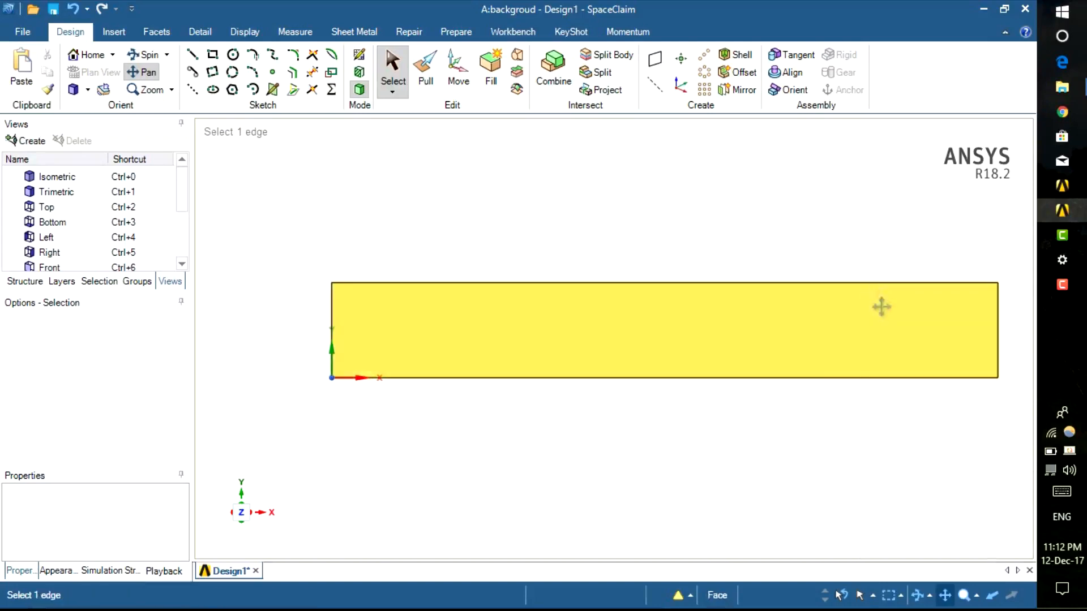
Switch to Workbench and open the Geometry cell of the cylinder system in SpaceClaim
click(1061, 186)
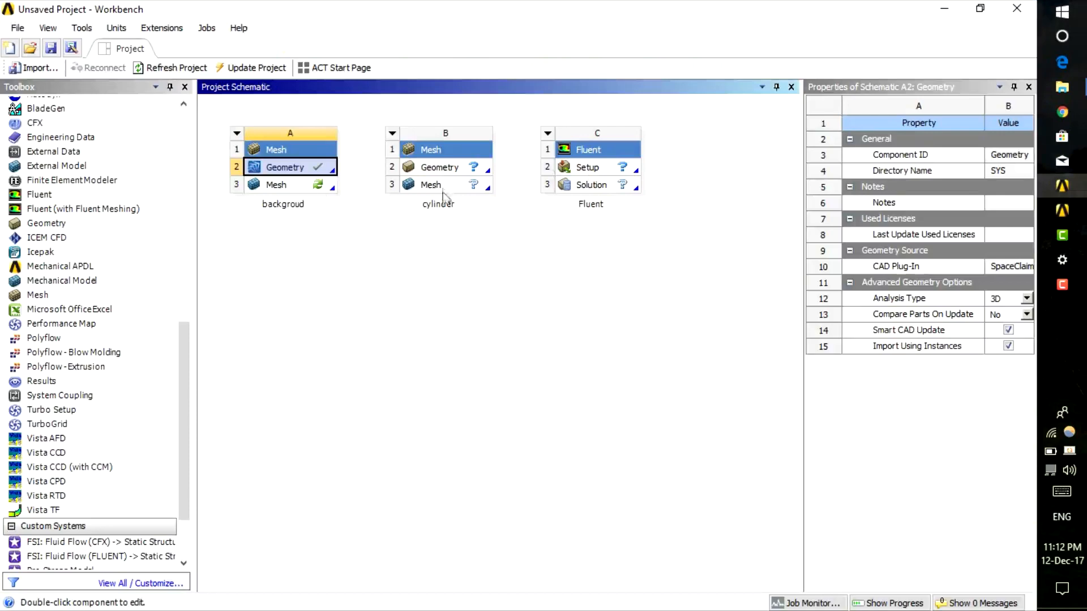
double_click(440, 168)
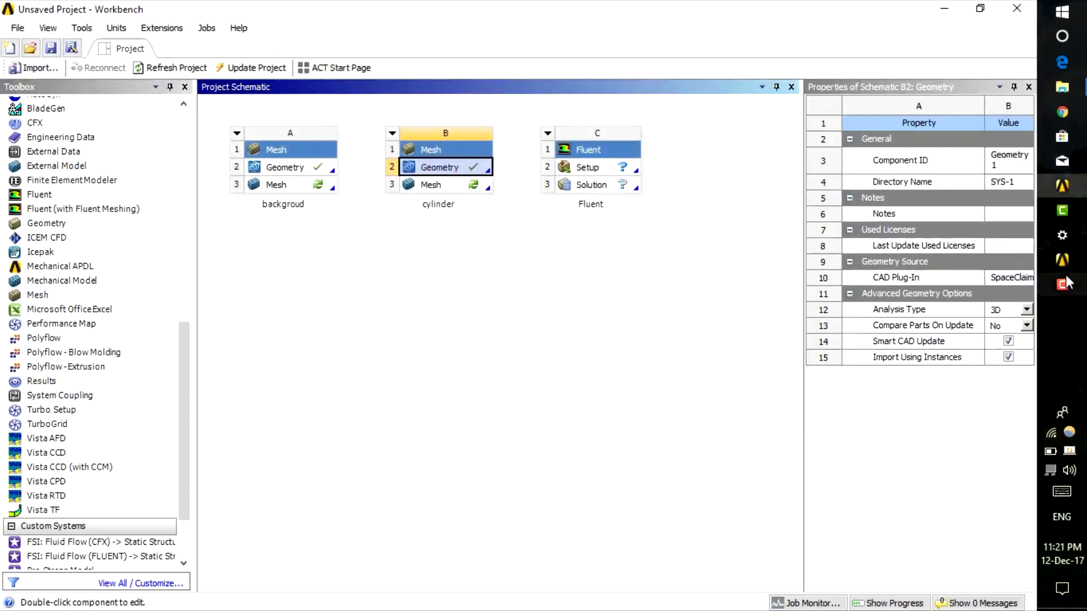
mouse_move(1063, 262)
click(982, 250)
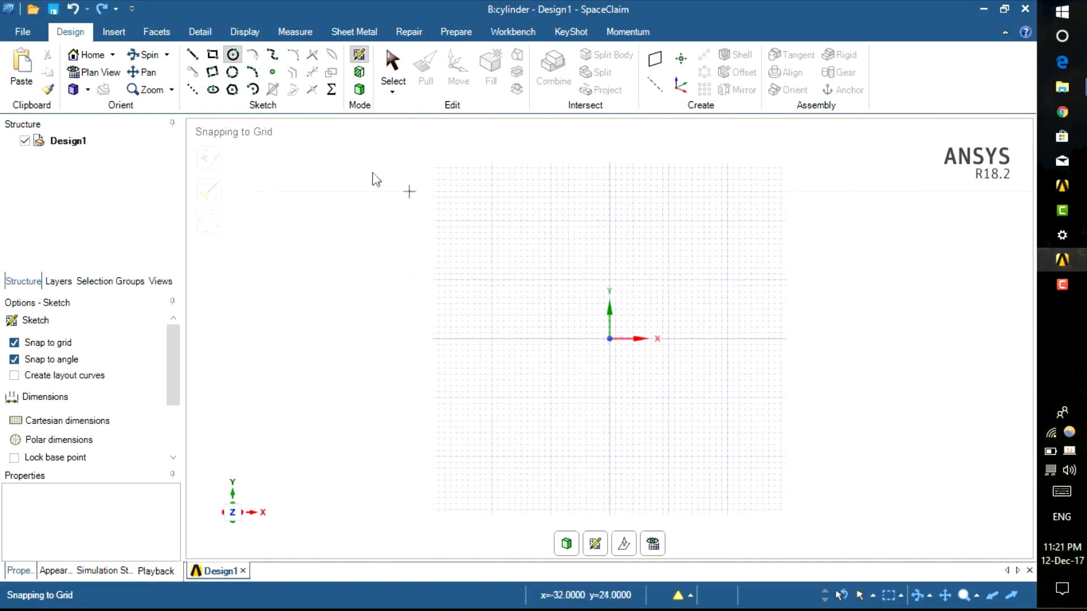
Draw a line about 33 mm long from the origin along X and a vertical line about 14 mm up from its end
click(192, 56)
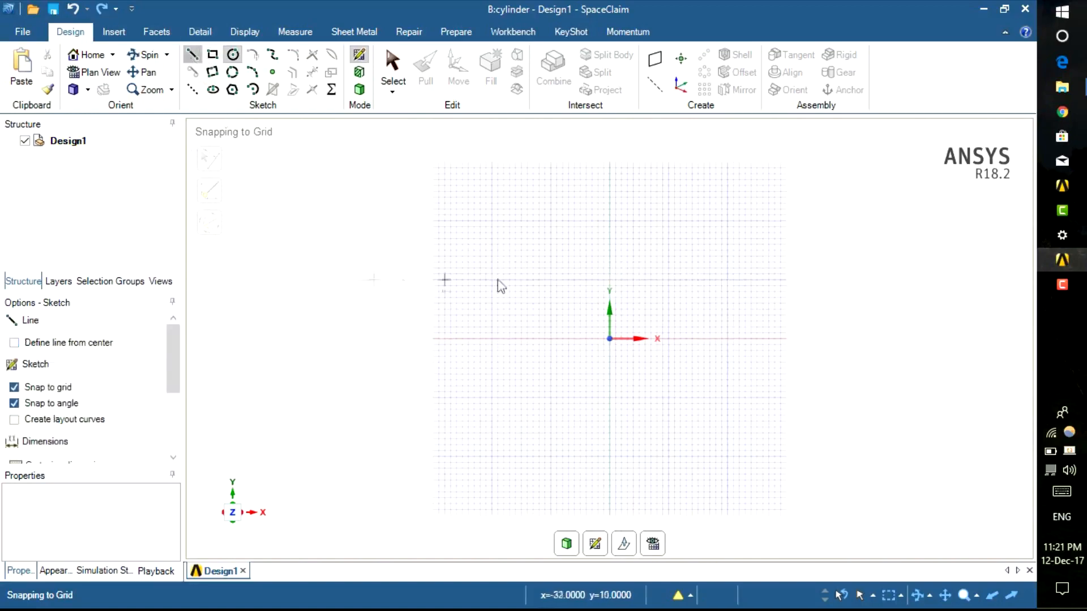
click(609, 339)
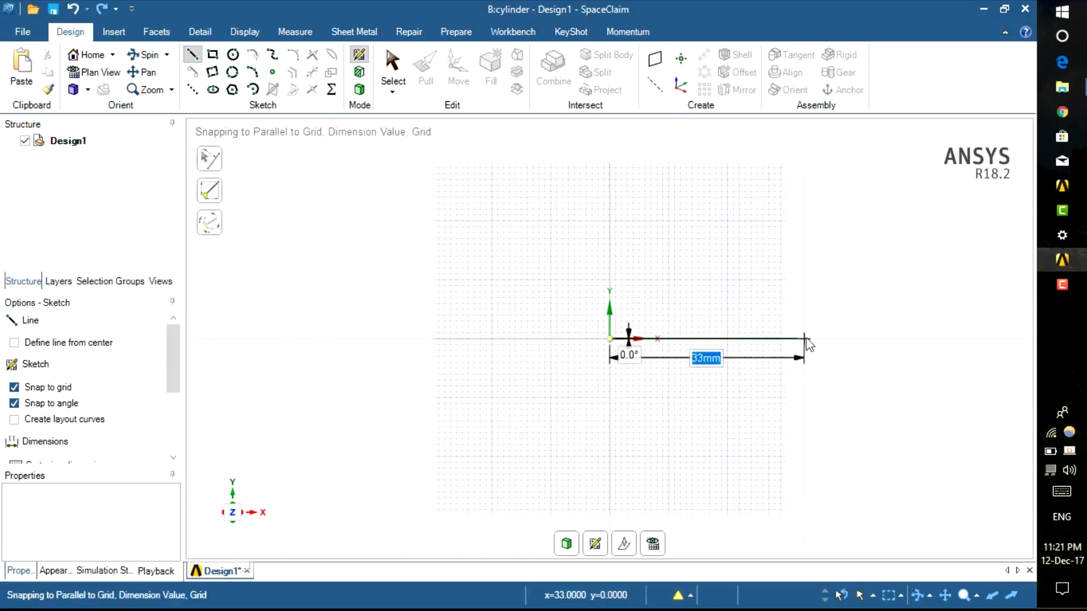
click(805, 339)
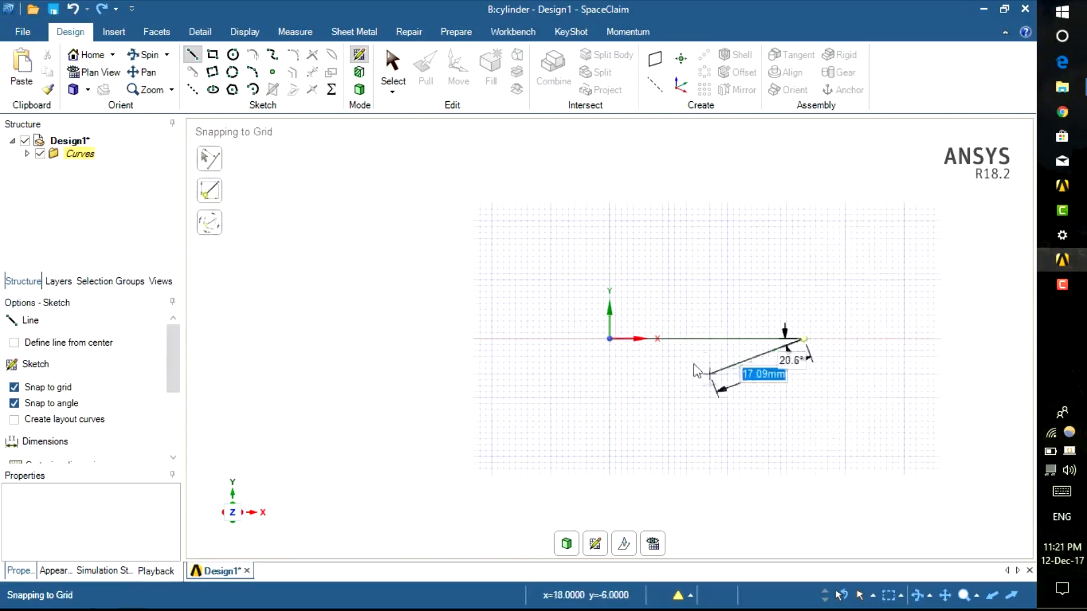
click(809, 264)
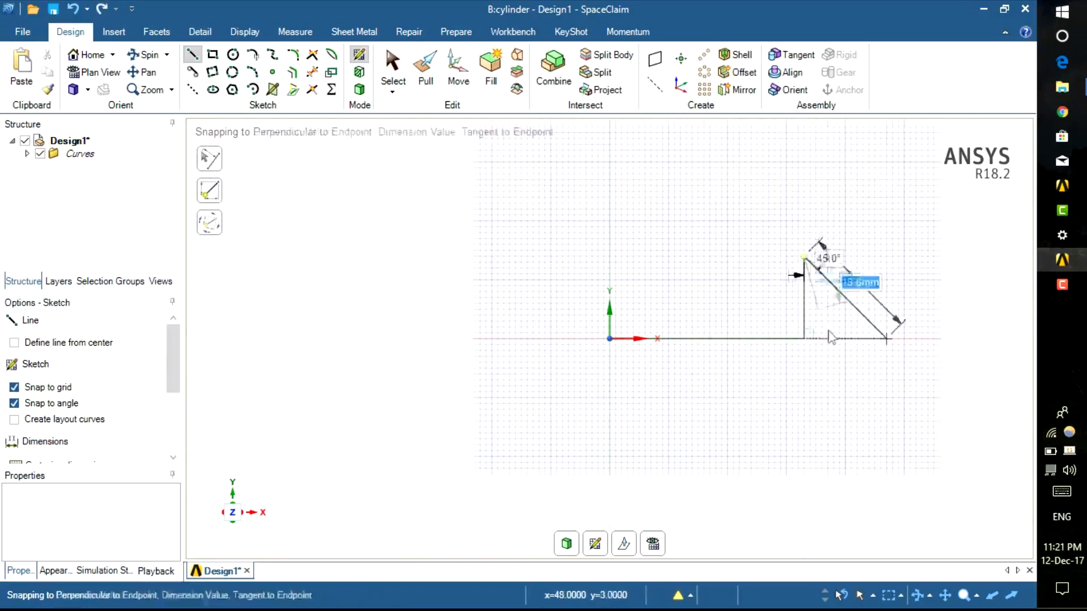
key(Escape)
key(s)
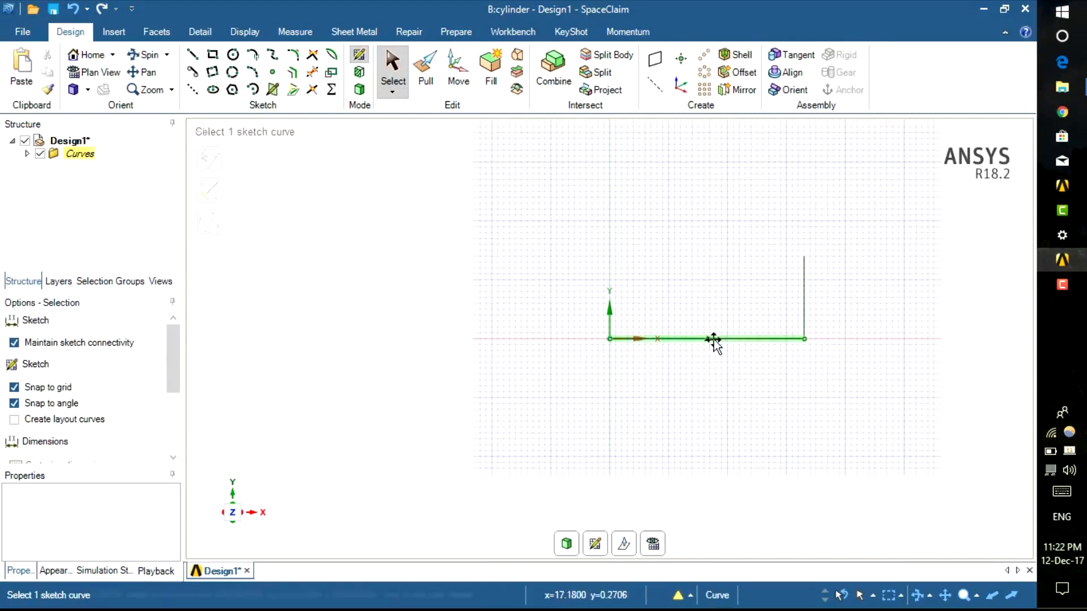
Set the vertical line's length to 50 mm and clear the selection
double_click(711, 340)
click(699, 358)
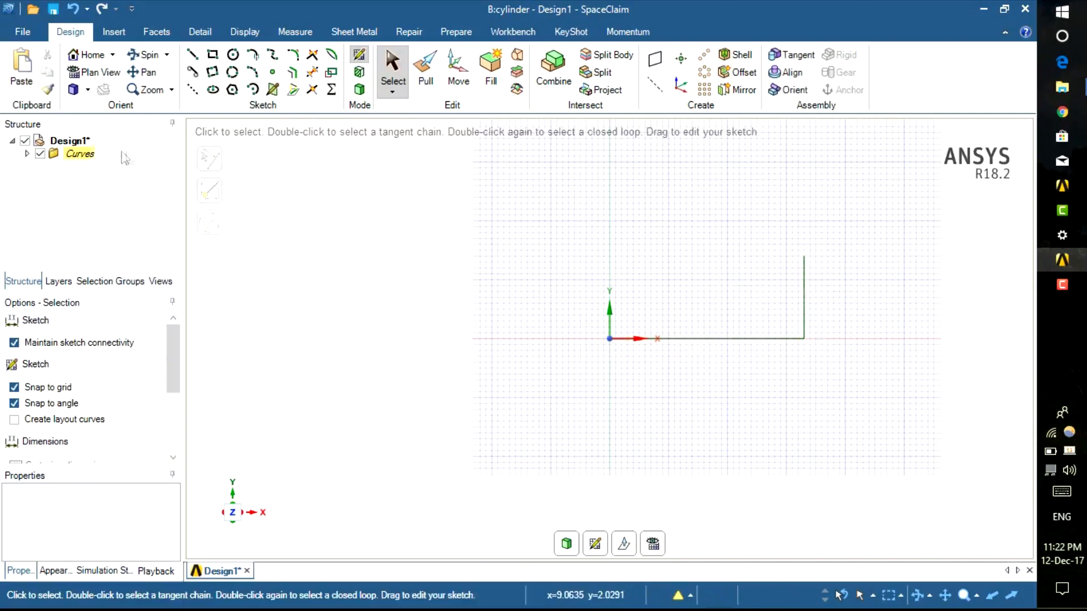
click(27, 154)
click(87, 179)
click(87, 166)
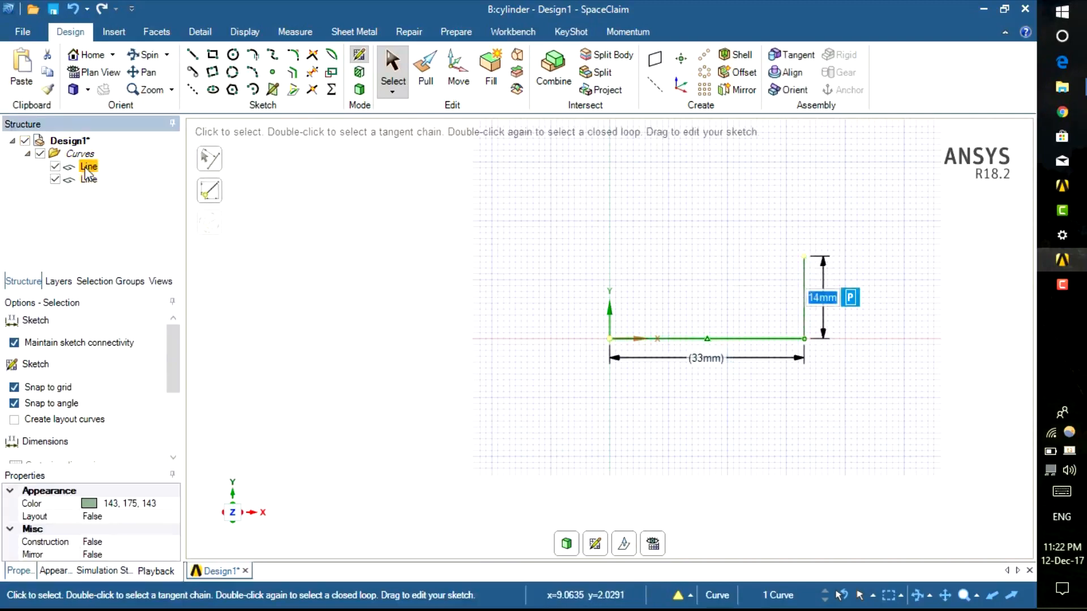
click(822, 297)
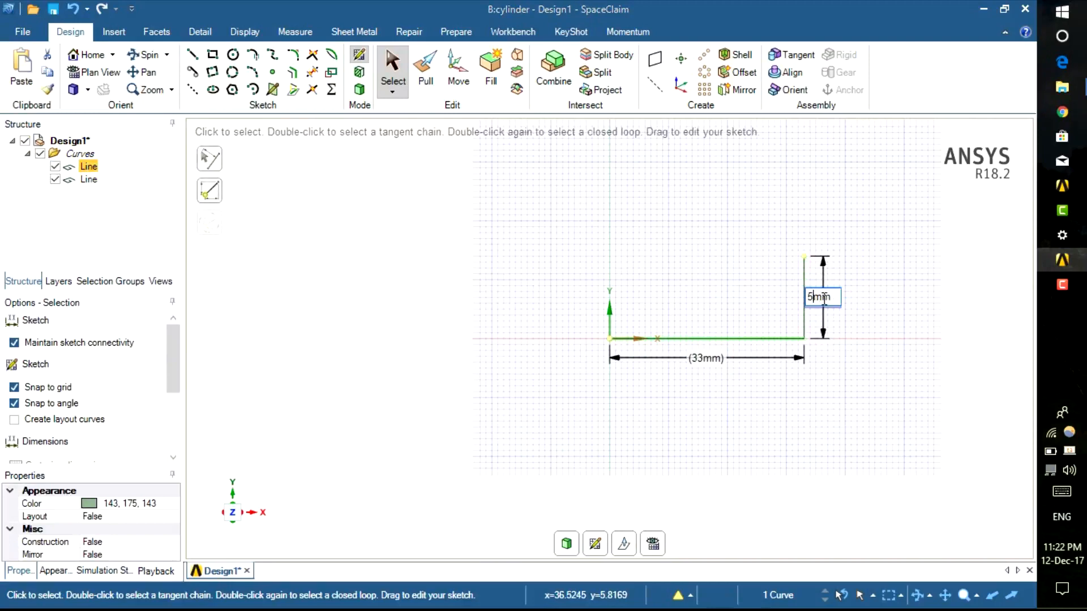
key(Return)
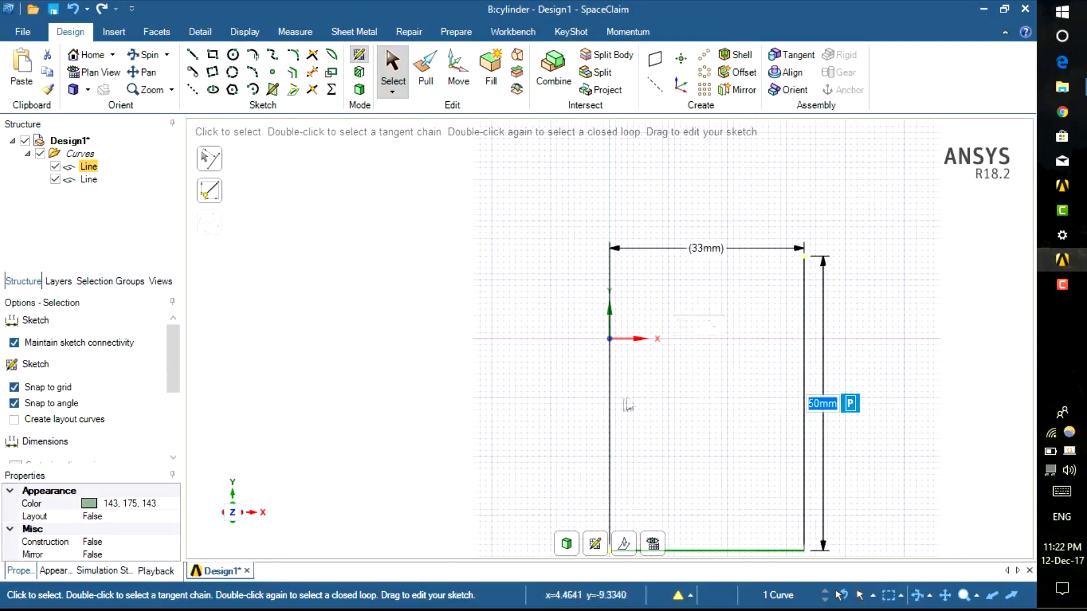
scroll(667, 366, up, 1)
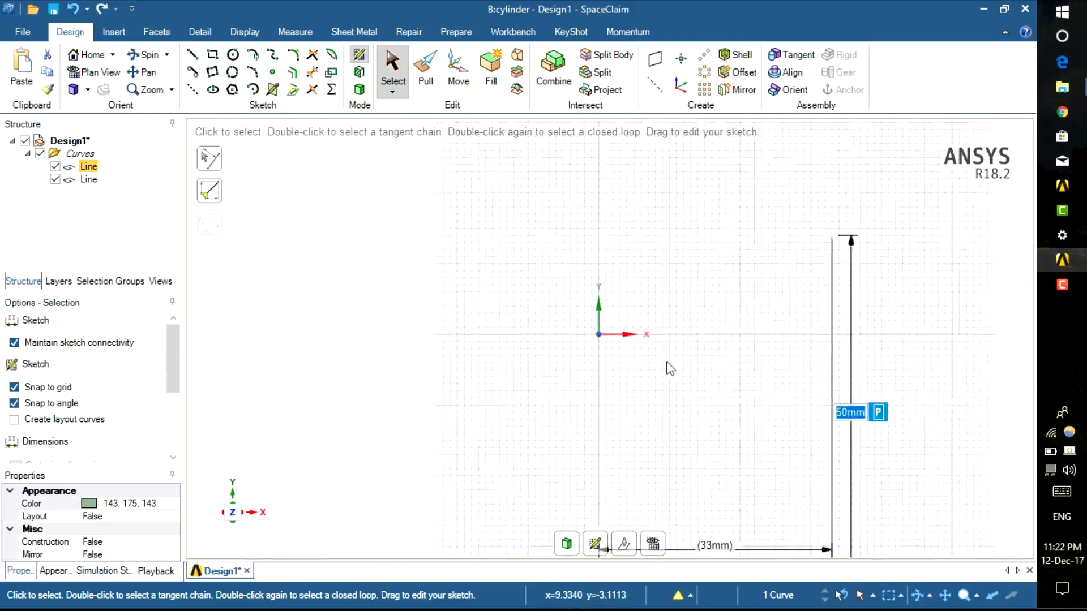
scroll(668, 367, down, 1)
scroll(713, 535, down, 3)
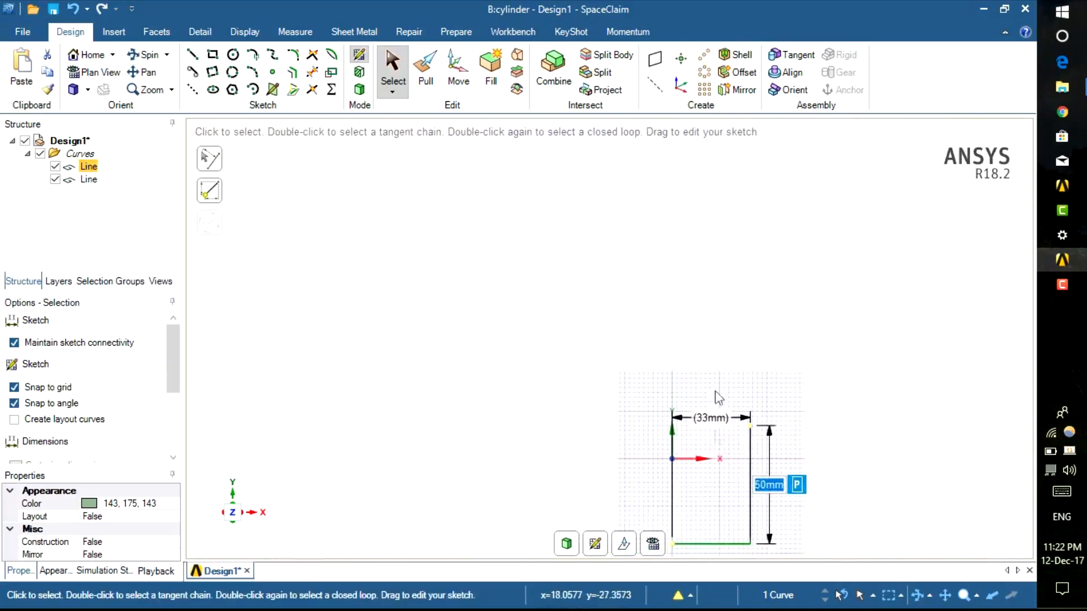
key(Escape)
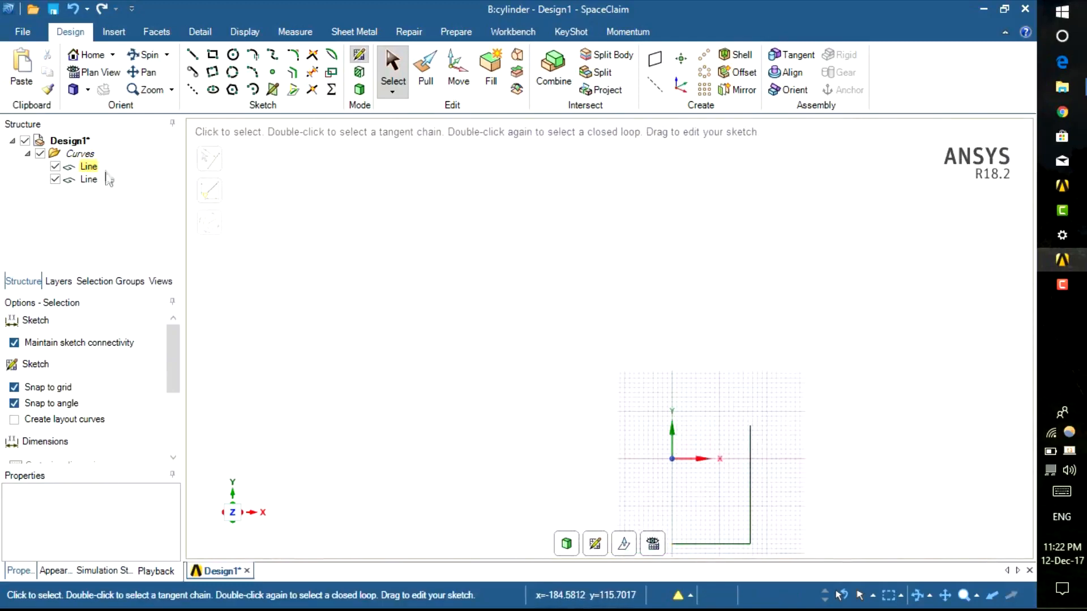
Set the horizontal line's length to 100 mm
click(89, 179)
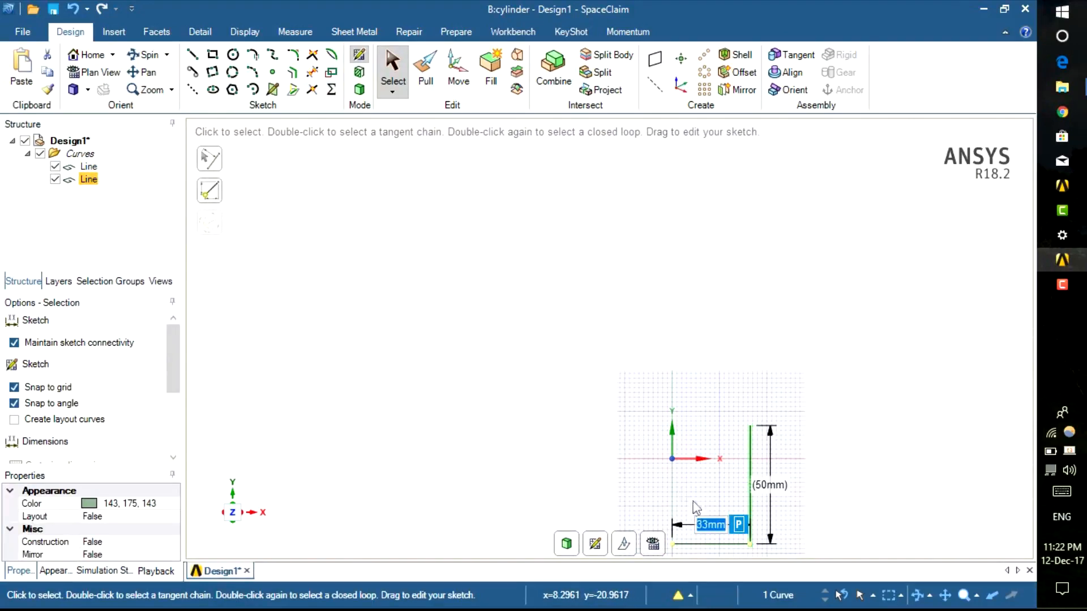
text(100)
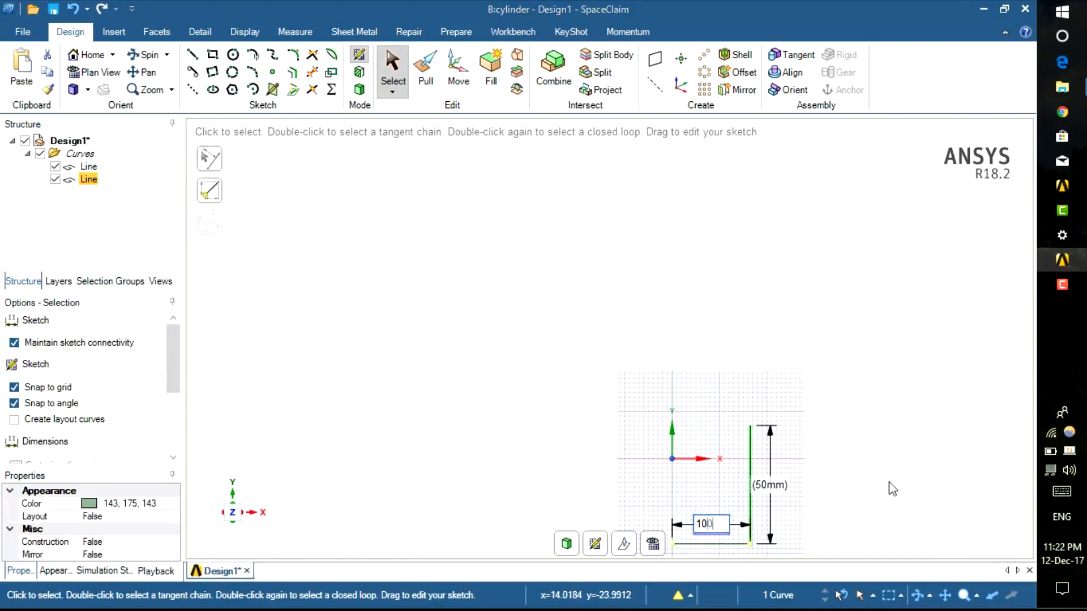
key(Return)
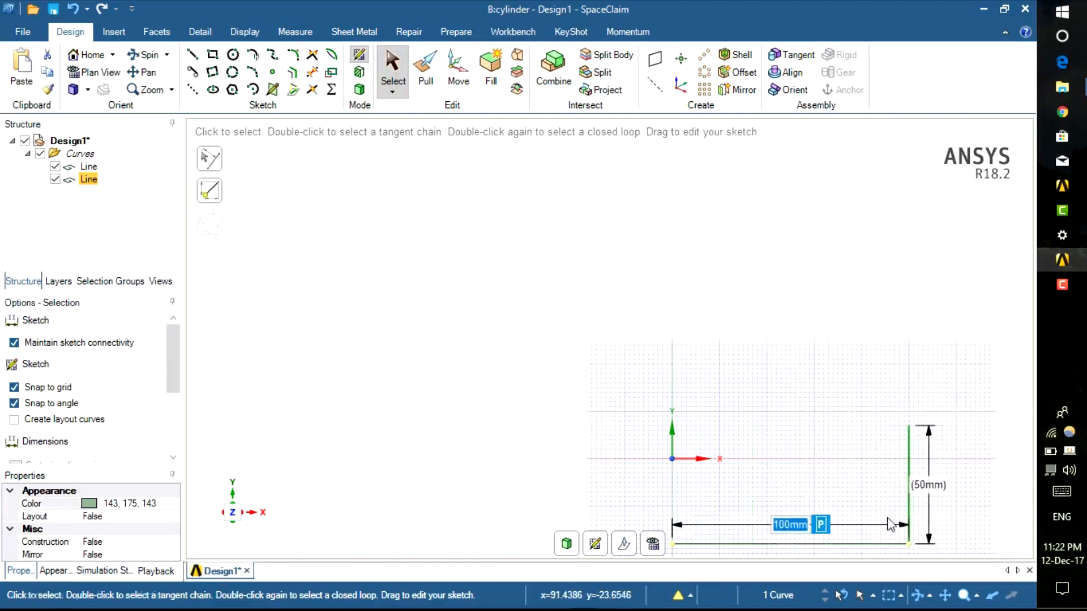
Move both lines together so that the free end of the horizontal line sits on the origin
ctrl+click(681, 544)
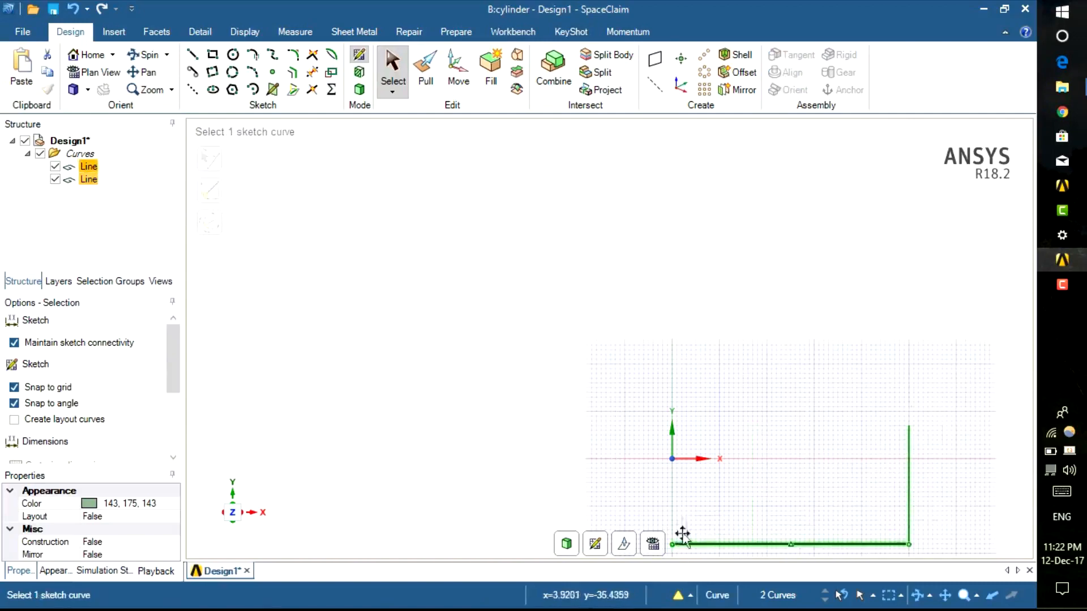
drag(682, 535, 681, 462)
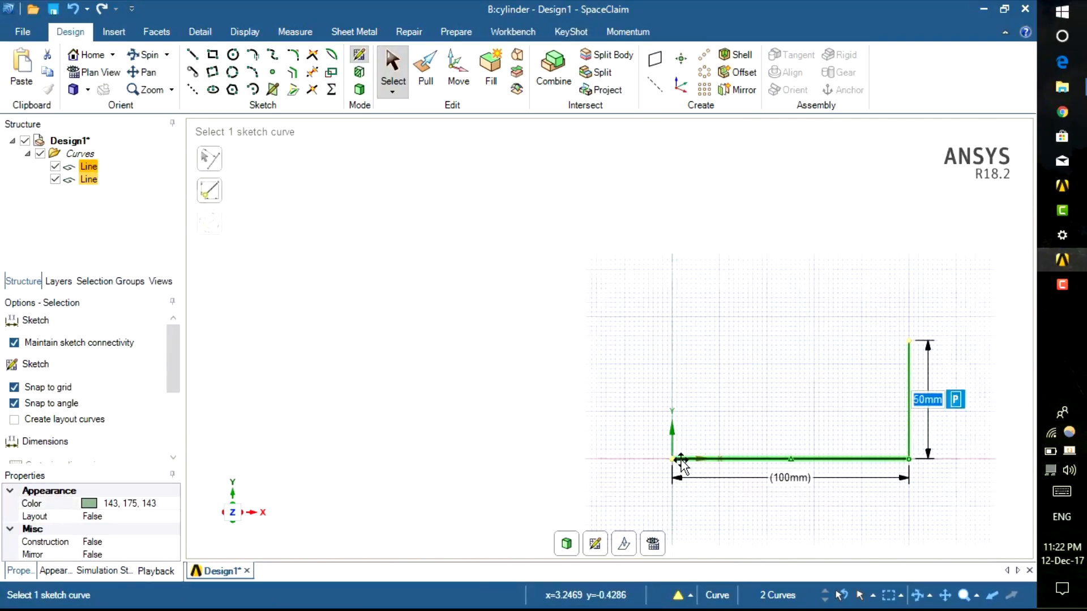
scroll(681, 461, up, 5)
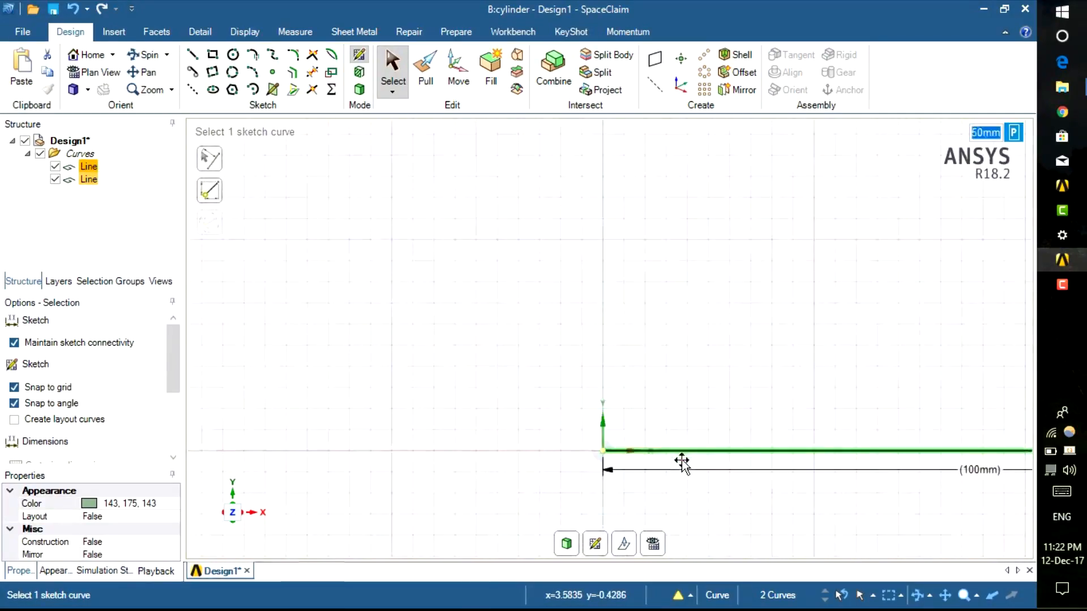
scroll(583, 444, up, 5)
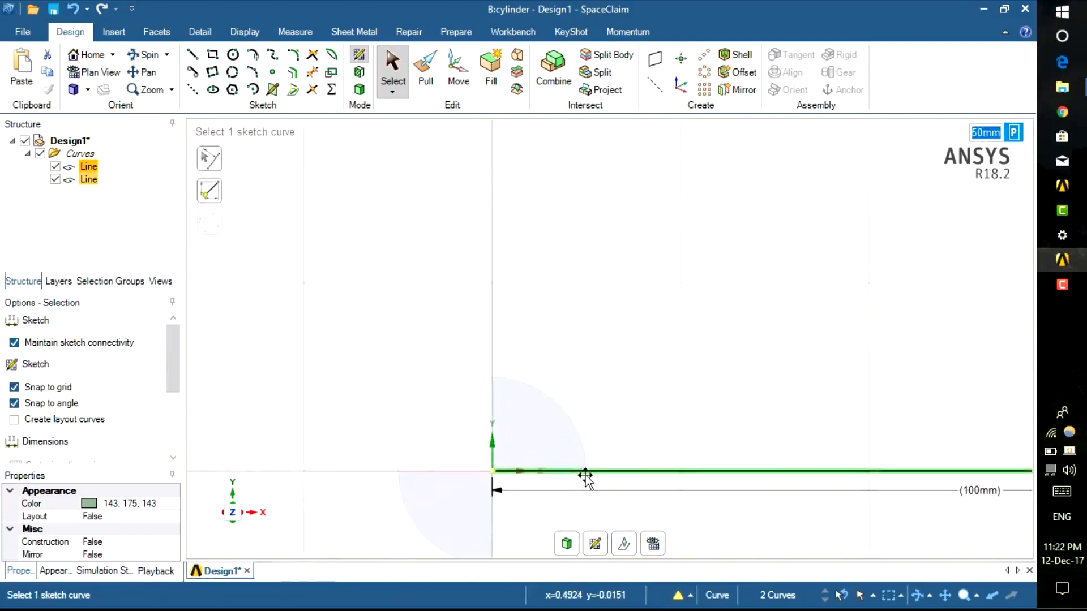
scroll(583, 478, down, 5)
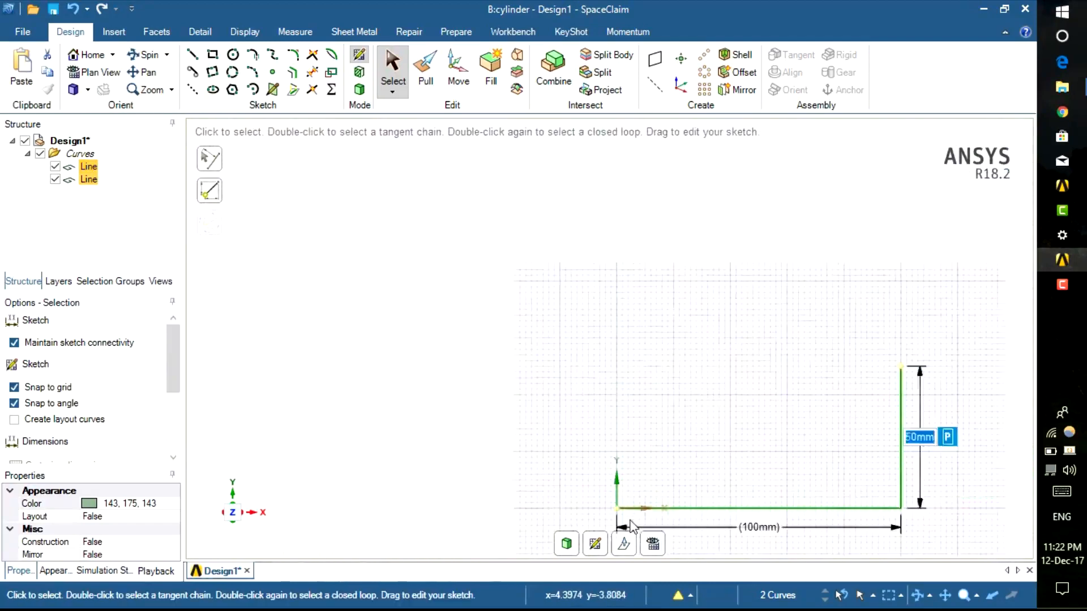
scroll(632, 526, down, 3)
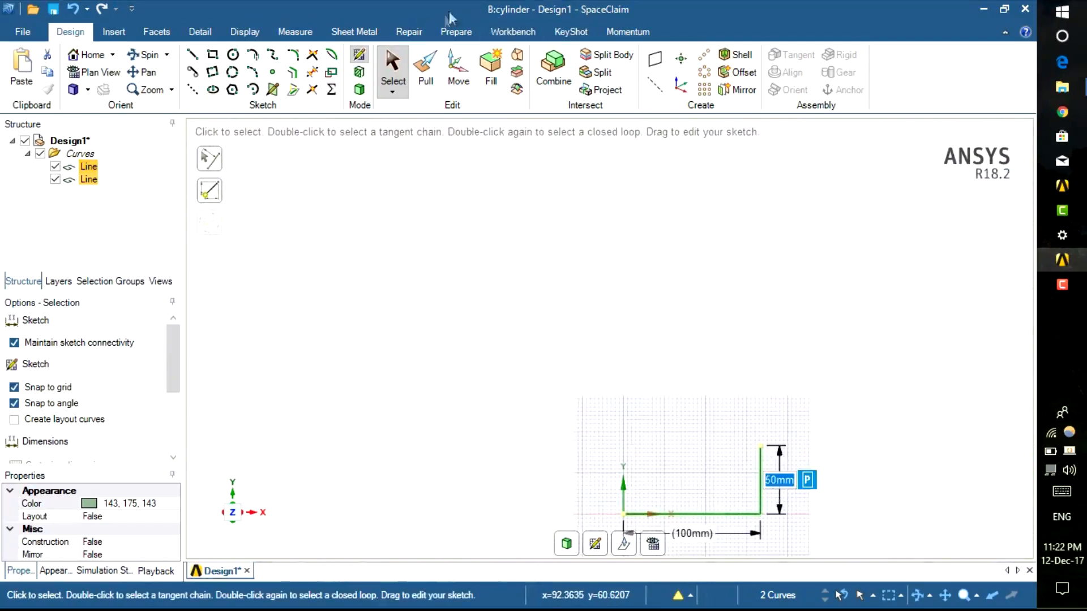
Draw a circle of 5 mm diameter centred on the upper end of the vertical line
click(233, 55)
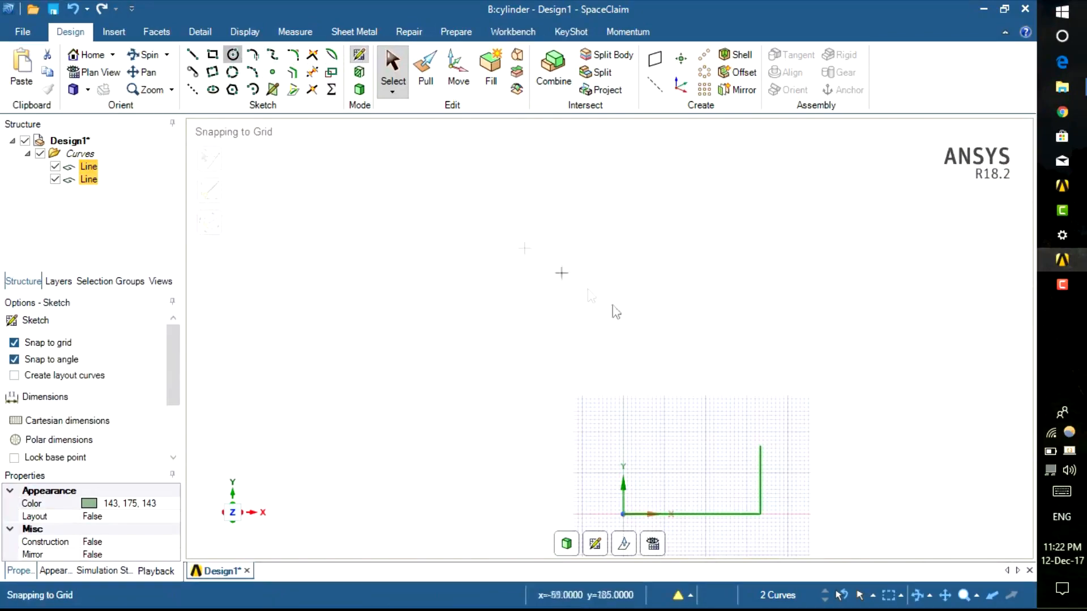
click(760, 446)
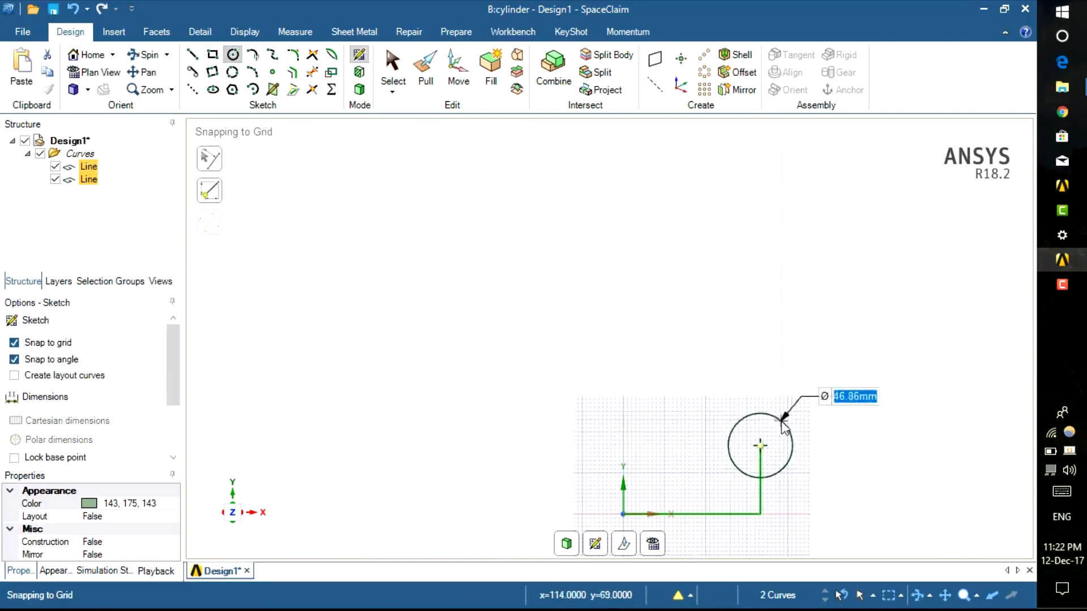
text(10)
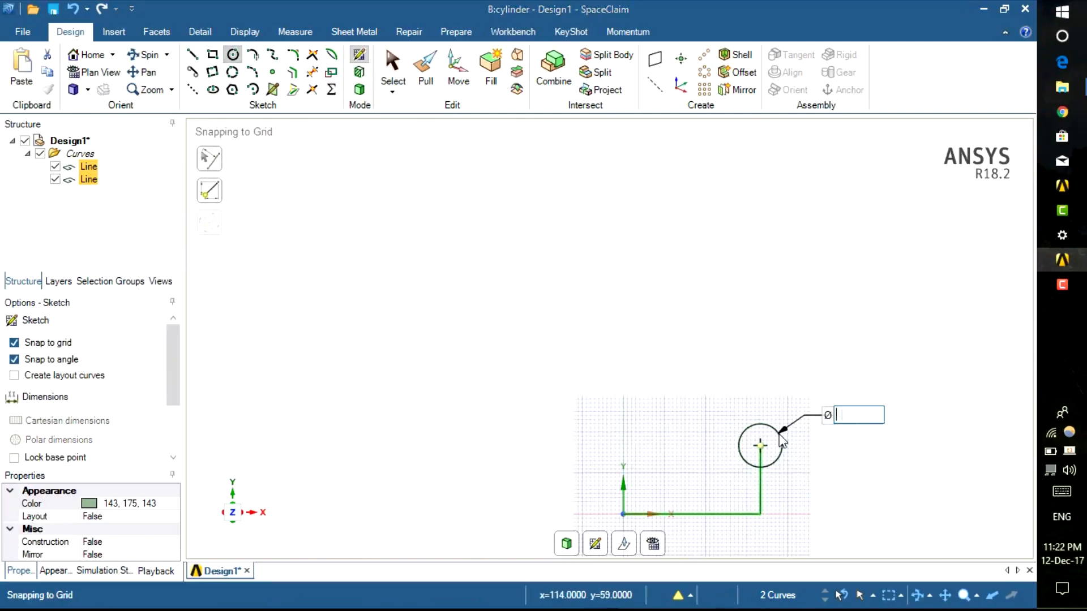
key(Return)
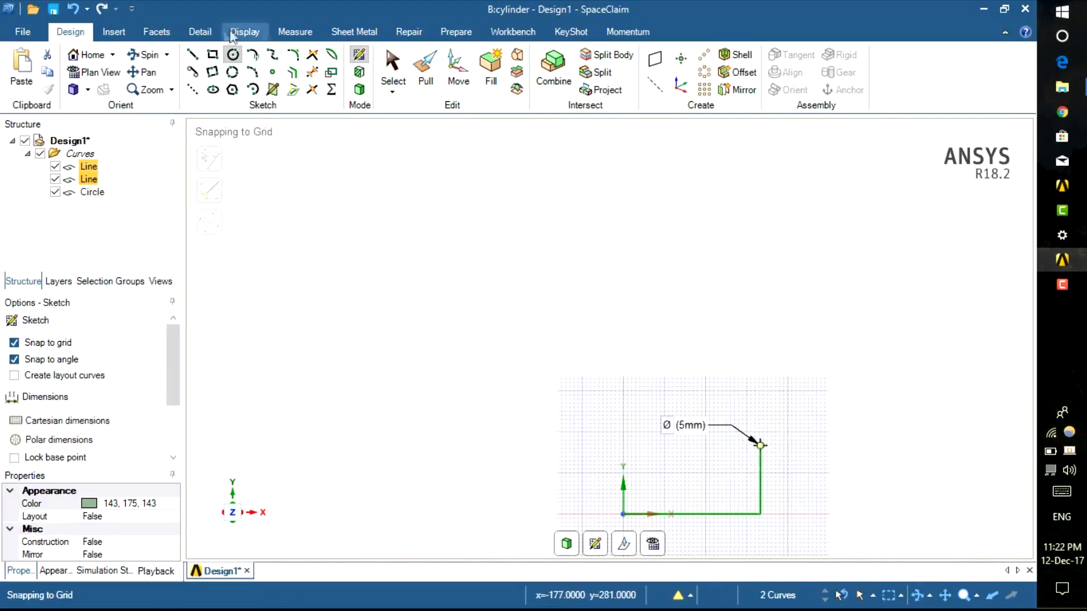
Draw a second circle of 25 mm diameter with the same centre as the 5 mm circle
click(760, 445)
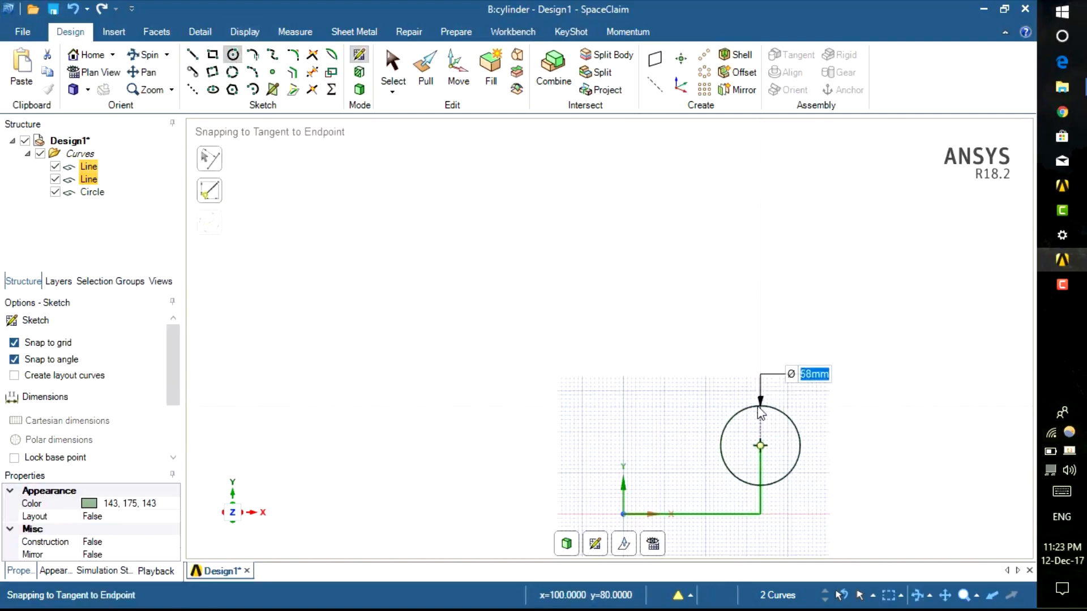
text(25)
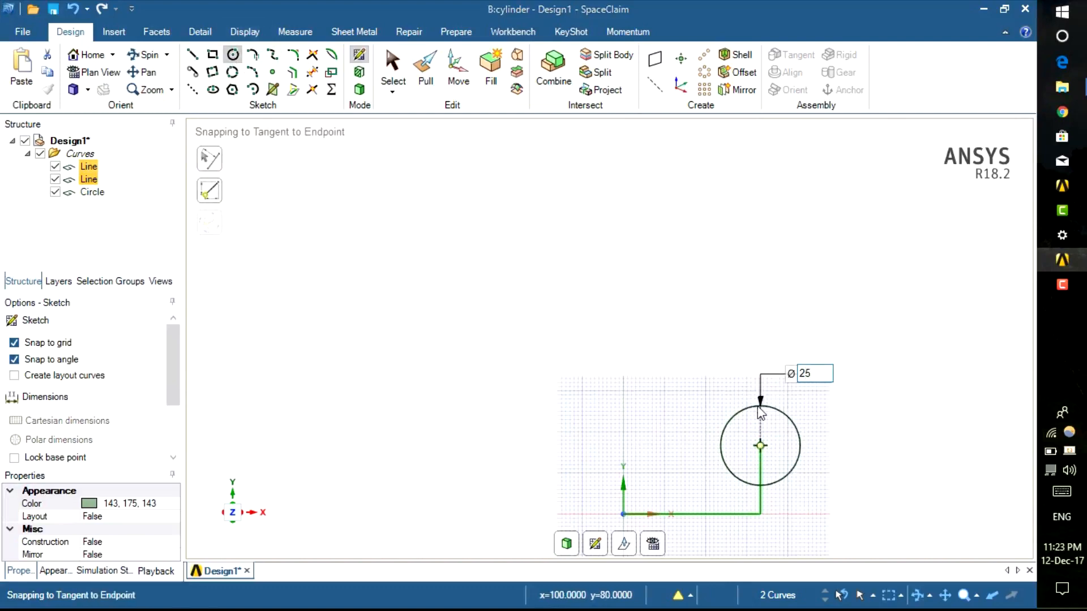
key(Return)
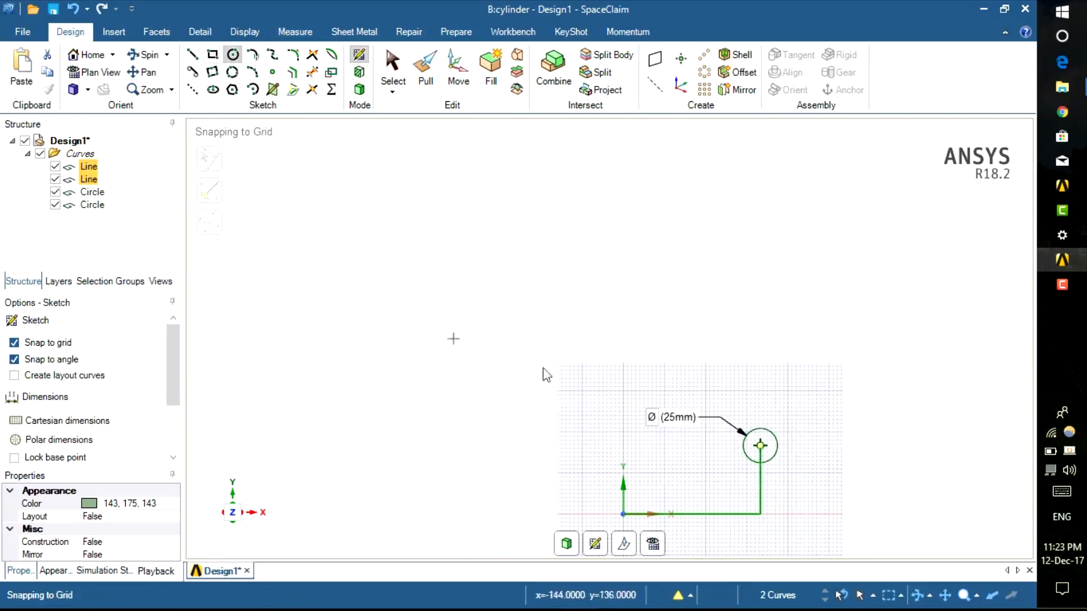
Draw two 10 mm horizontal lines joining the inner circle to the outer circle, one on each side of the centre
scroll(760, 445, up, 5)
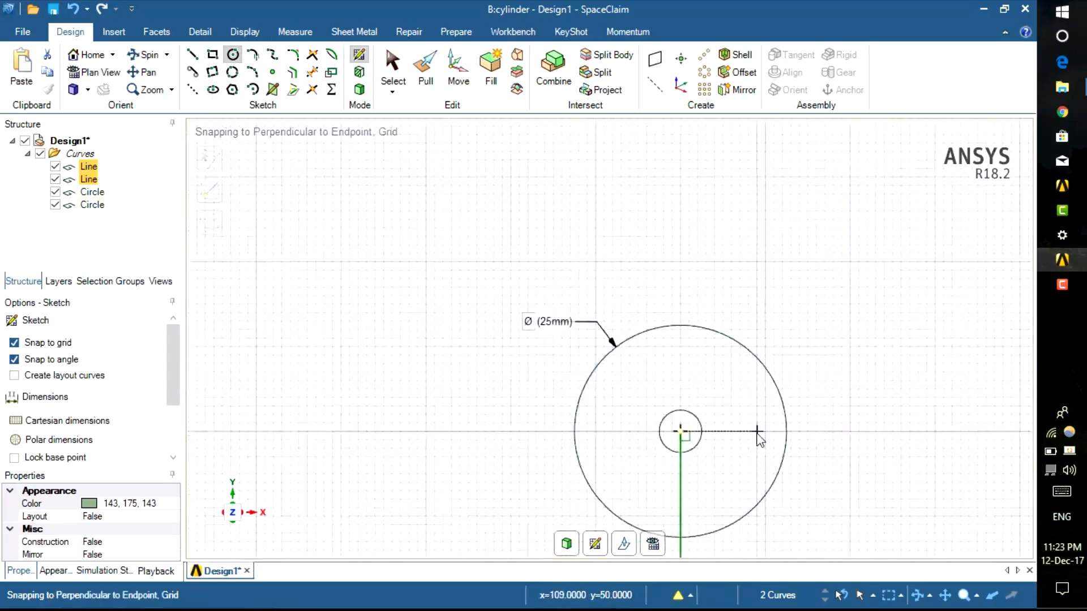
scroll(757, 435, up, 4)
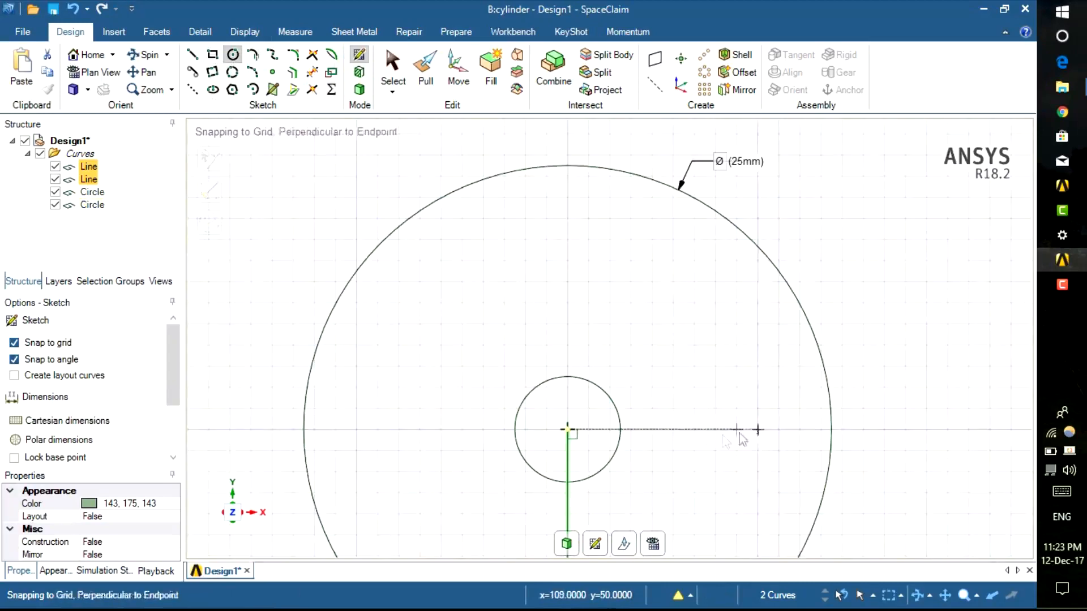
click(193, 56)
click(567, 429)
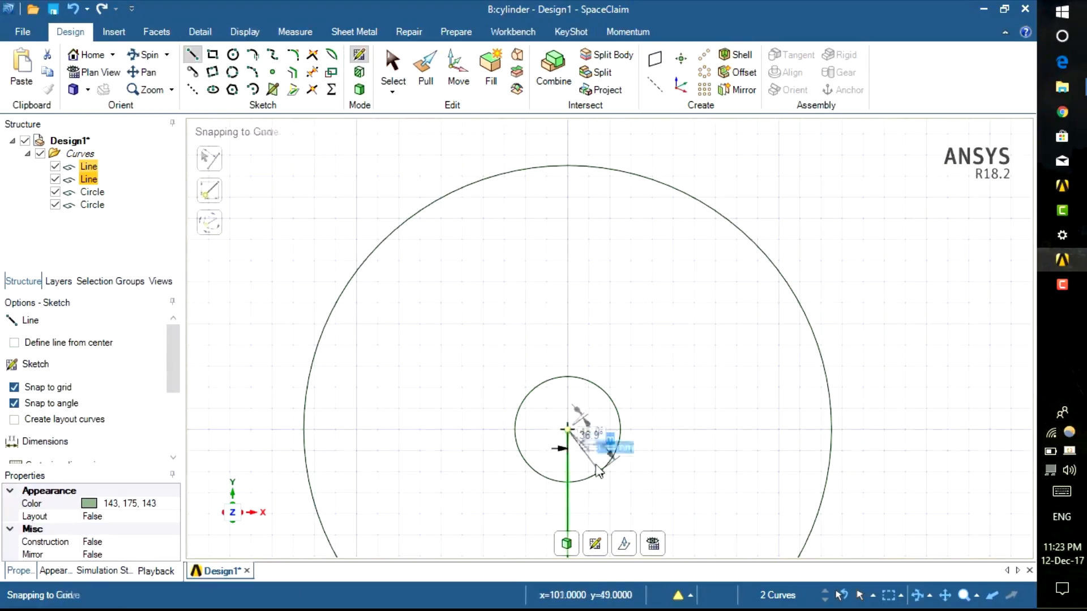
click(621, 429)
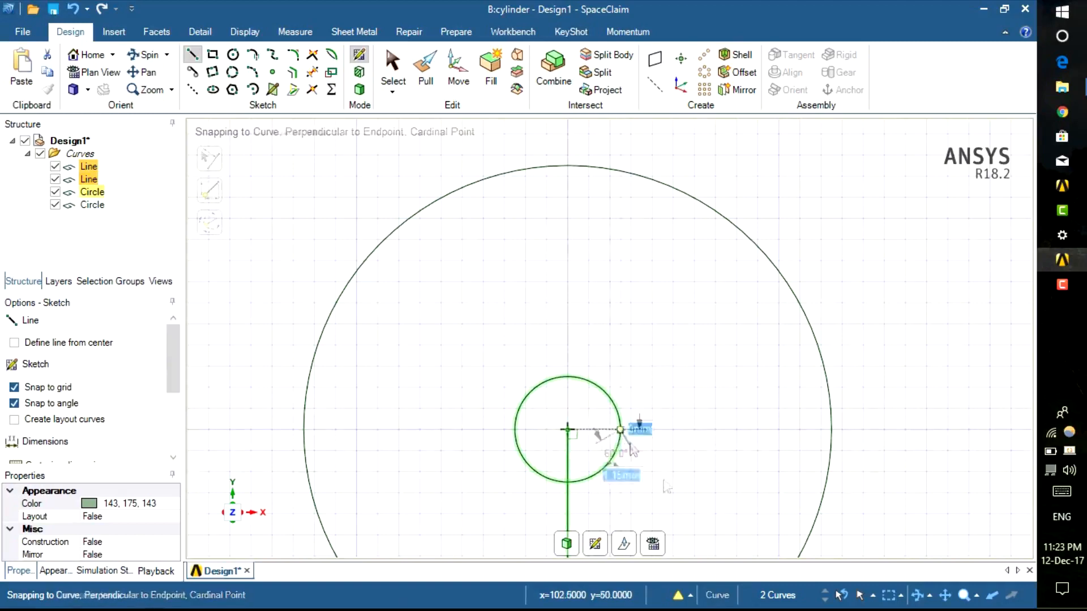
click(822, 464)
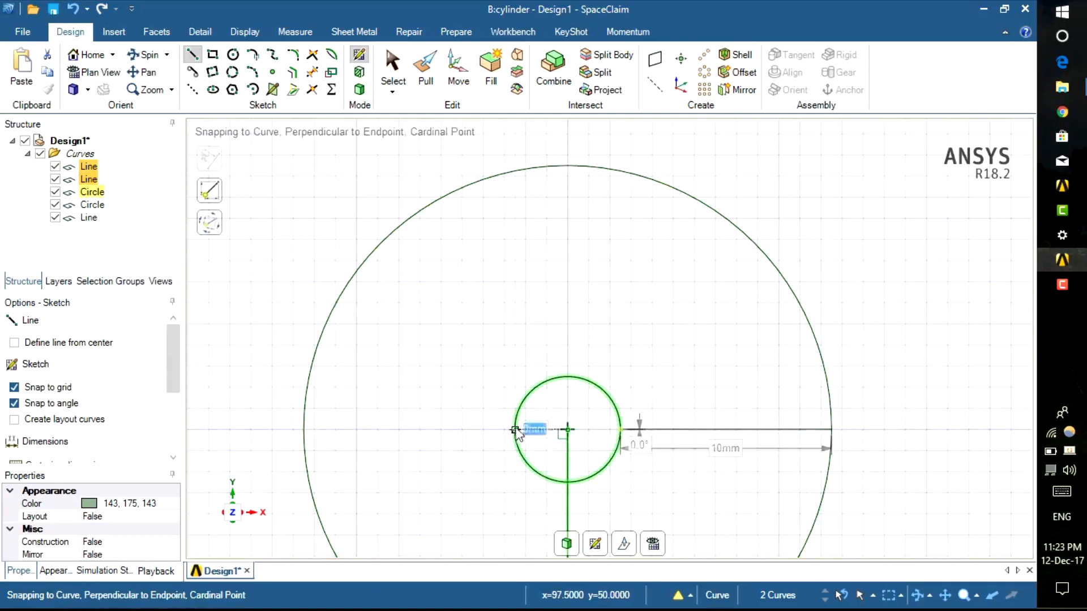
click(305, 430)
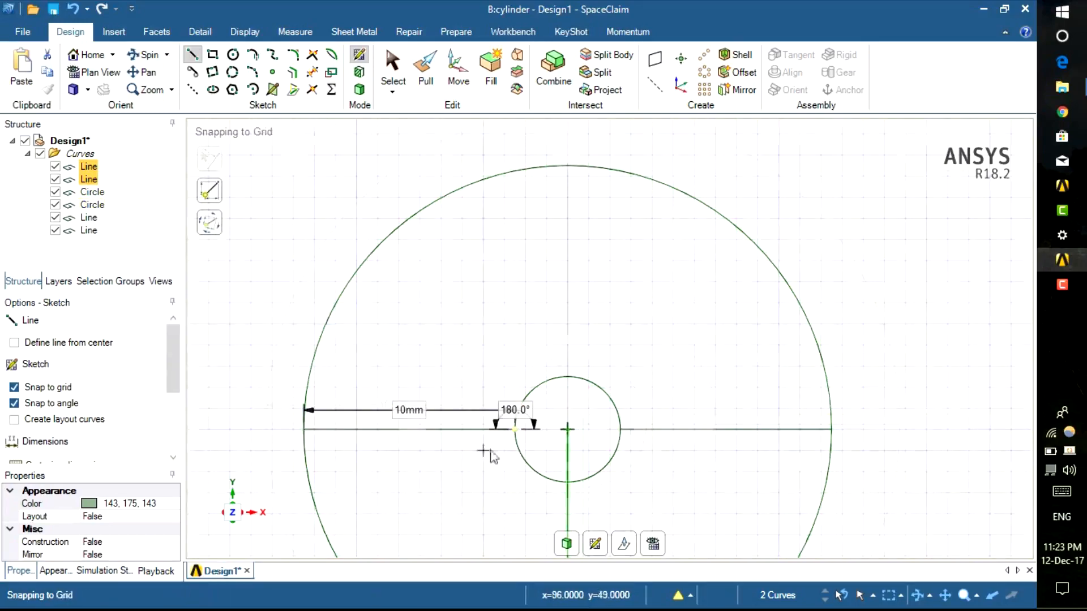
Delete the 50 mm vertical and 100 mm horizontal reference lines that located the circle centre
scroll(491, 451, up, 1)
scroll(558, 455, down, 12)
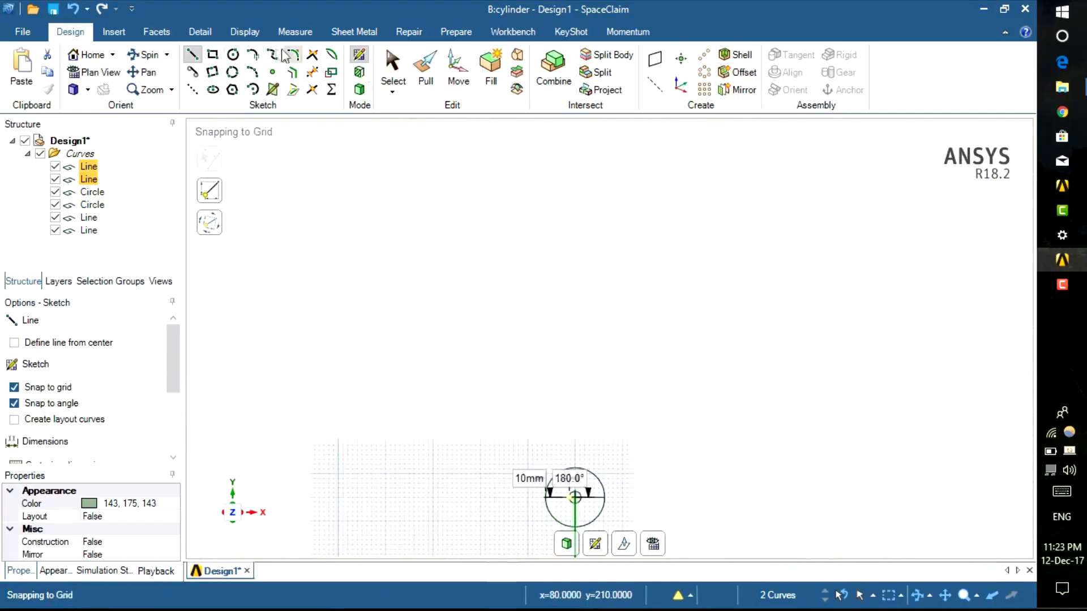
drag(430, 486, 561, 309)
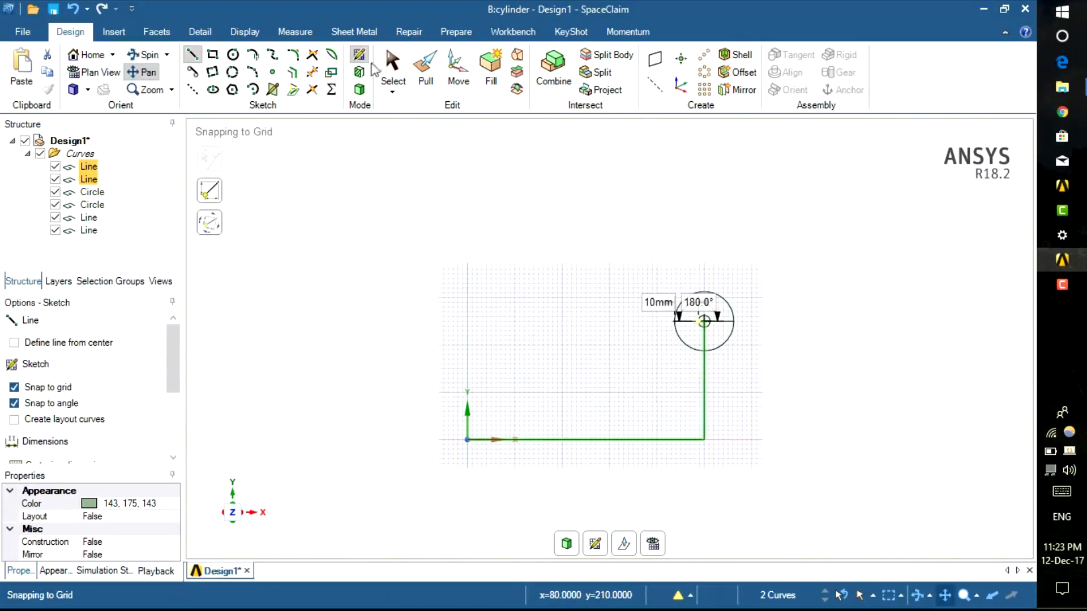
click(391, 70)
click(703, 386)
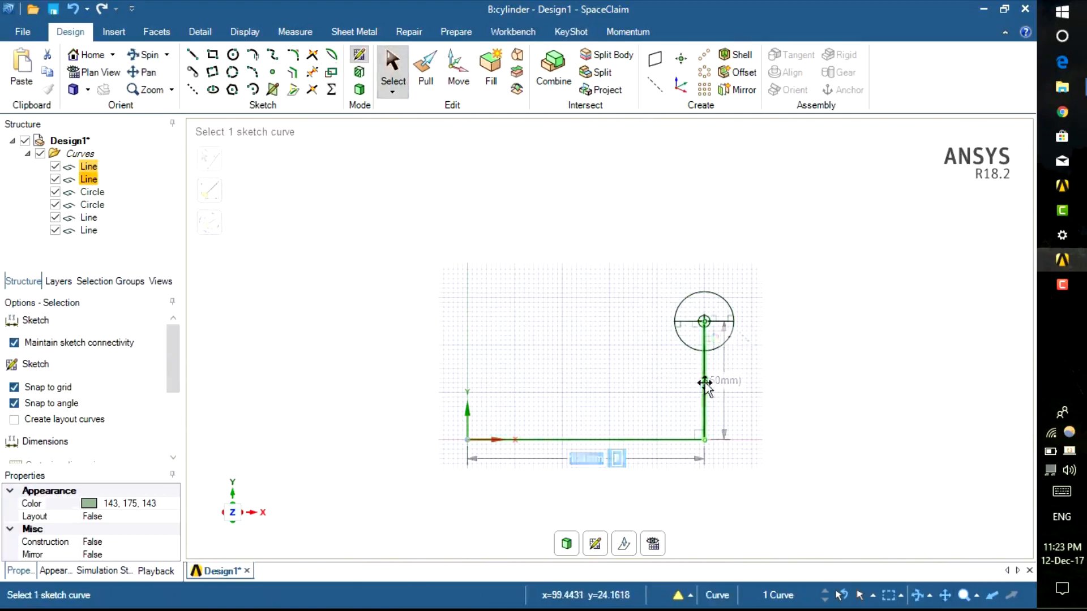
ctrl+click(568, 440)
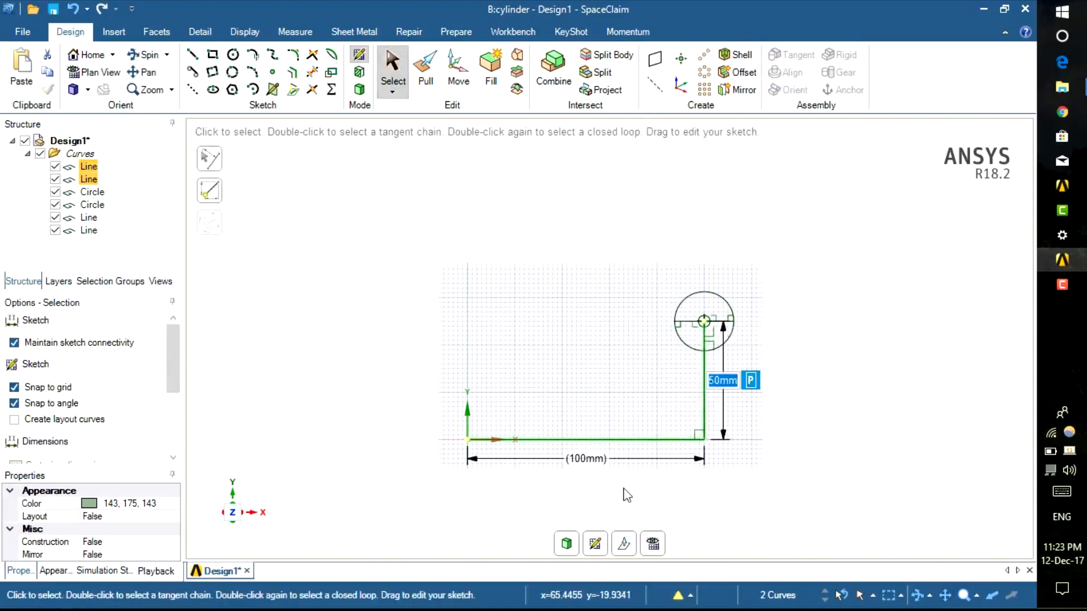
key(Delete)
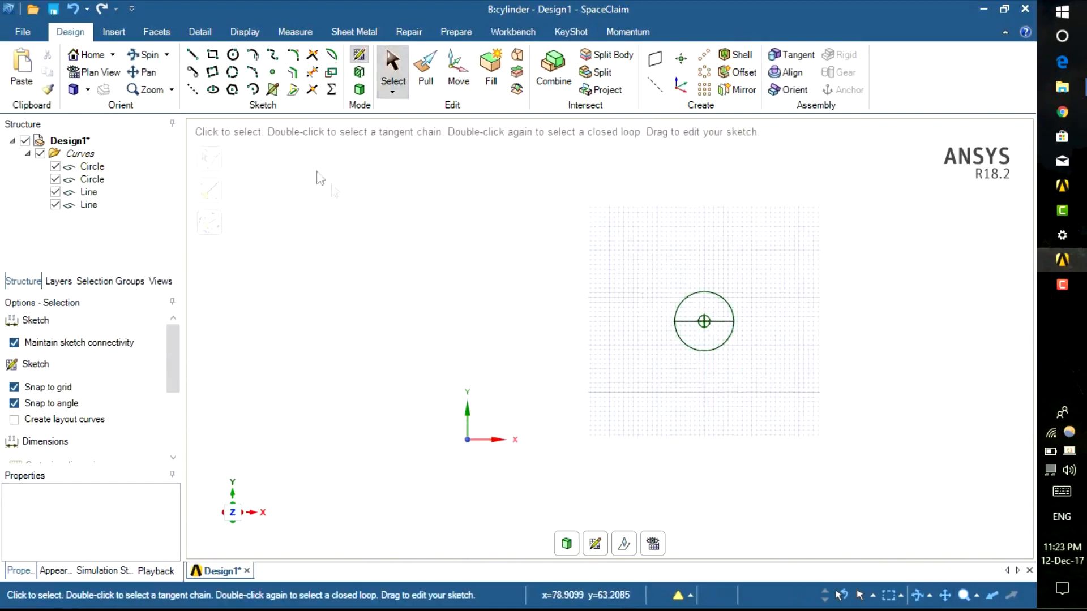
click(697, 307)
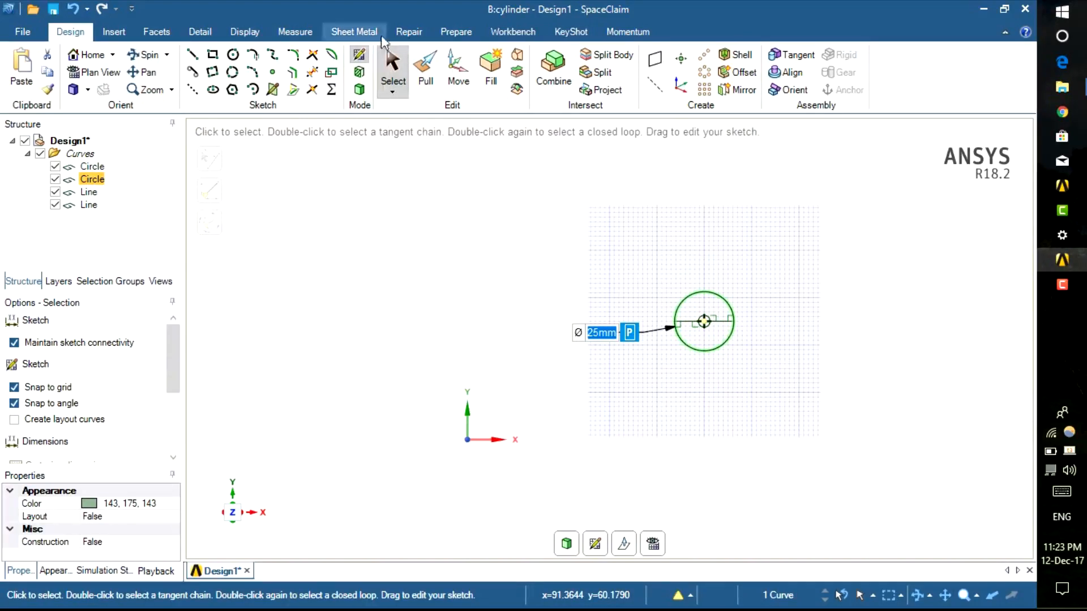
click(354, 31)
click(25, 32)
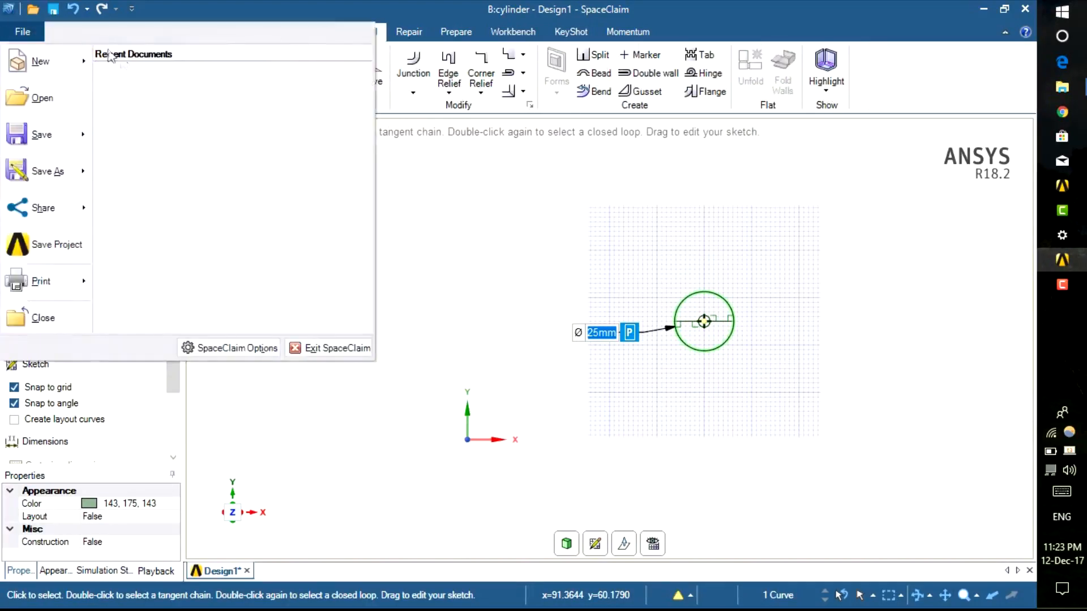
click(452, 310)
click(68, 31)
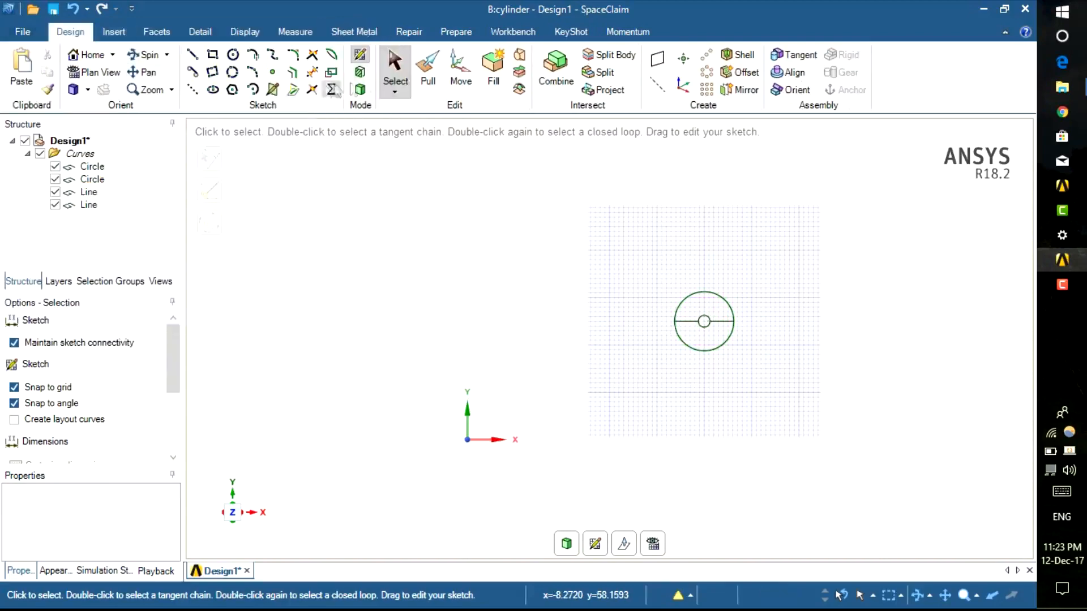
Fill the sketch made of the two concentric circles and the two joining lines into surface faces
scroll(684, 344, down, 6)
scroll(689, 340, up, 10)
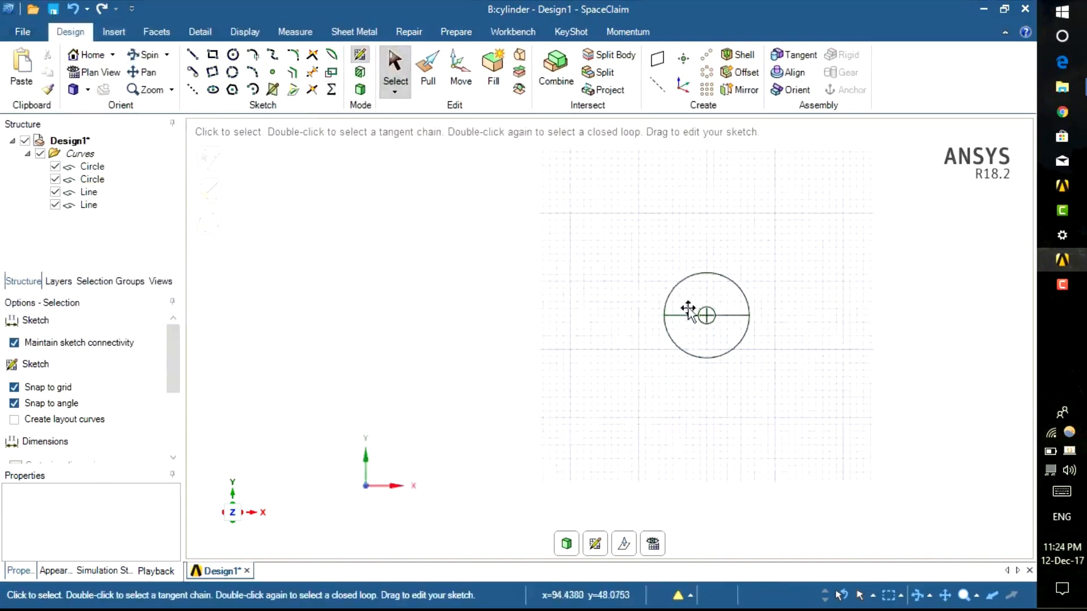
click(704, 258)
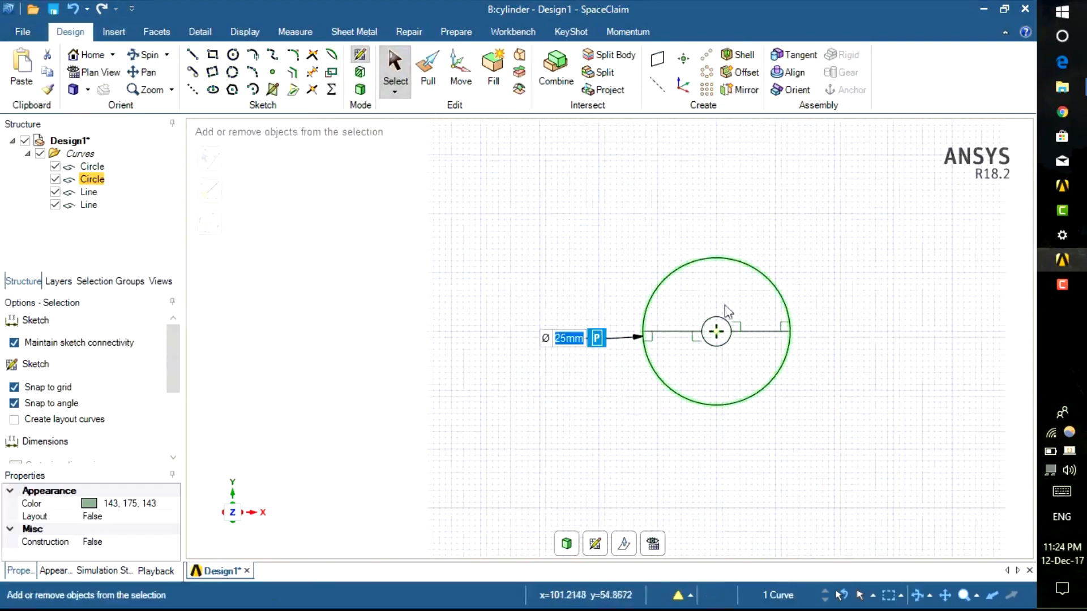
ctrl+click(731, 331)
ctrl+click(747, 332)
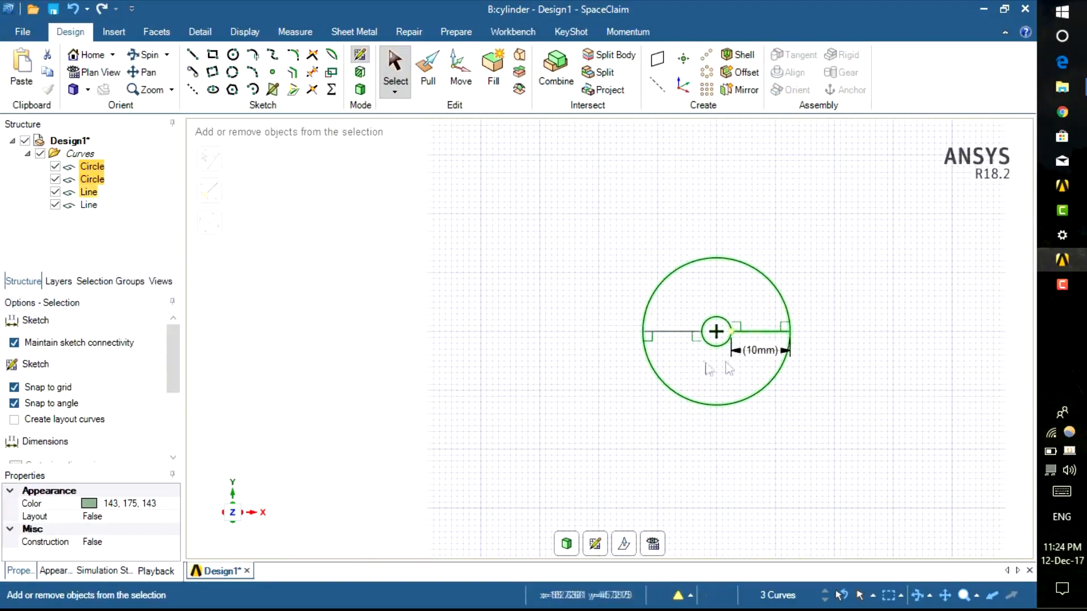
ctrl+click(662, 332)
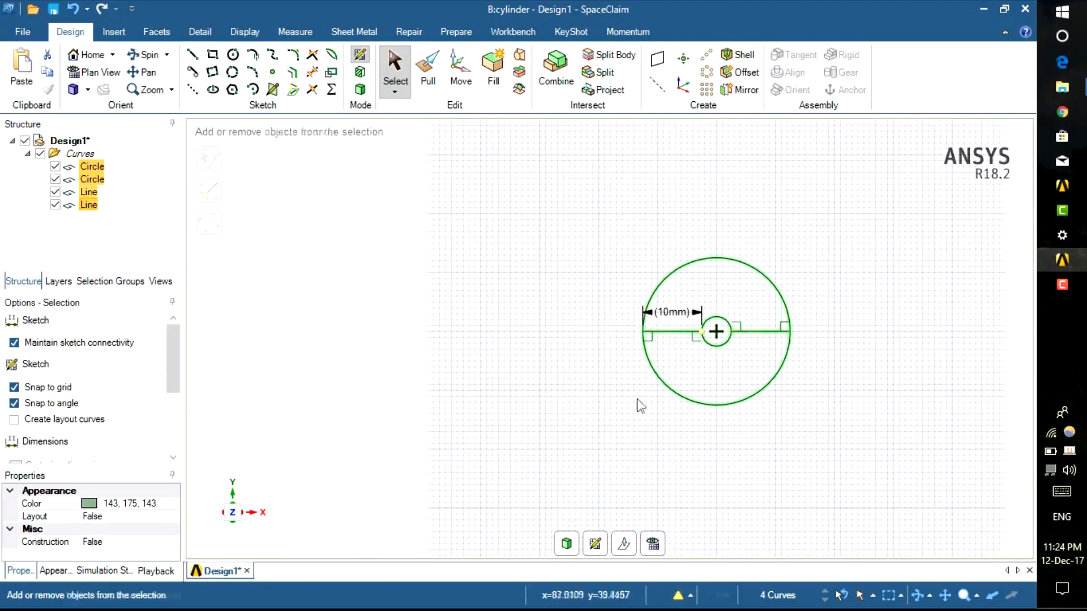
click(493, 71)
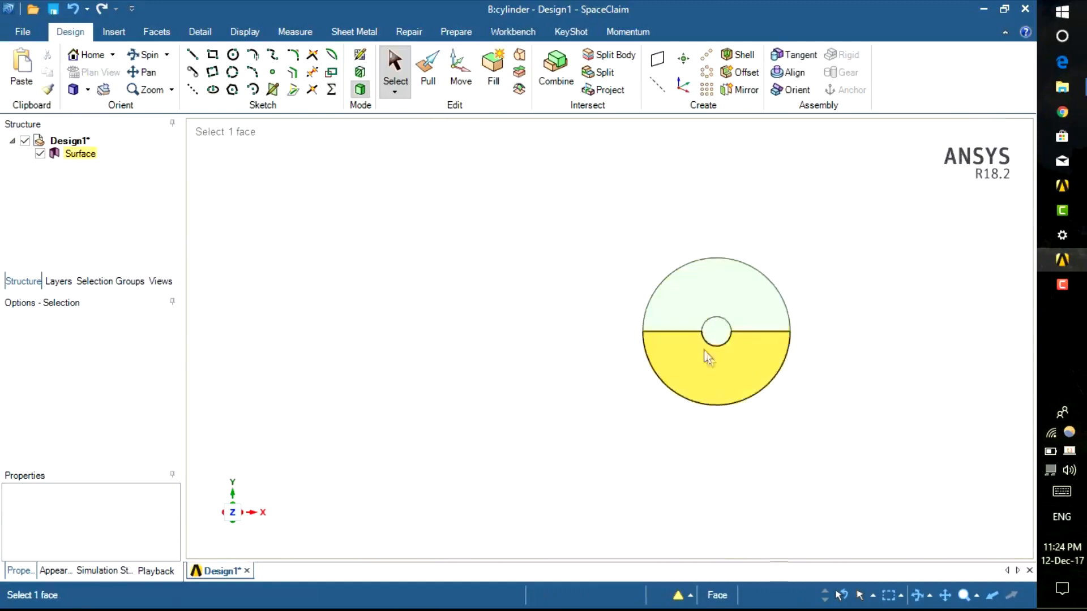
Delete the inner disk face enclosed by the 5 mm circle, leaving a hole in the split ring
right_click(715, 335)
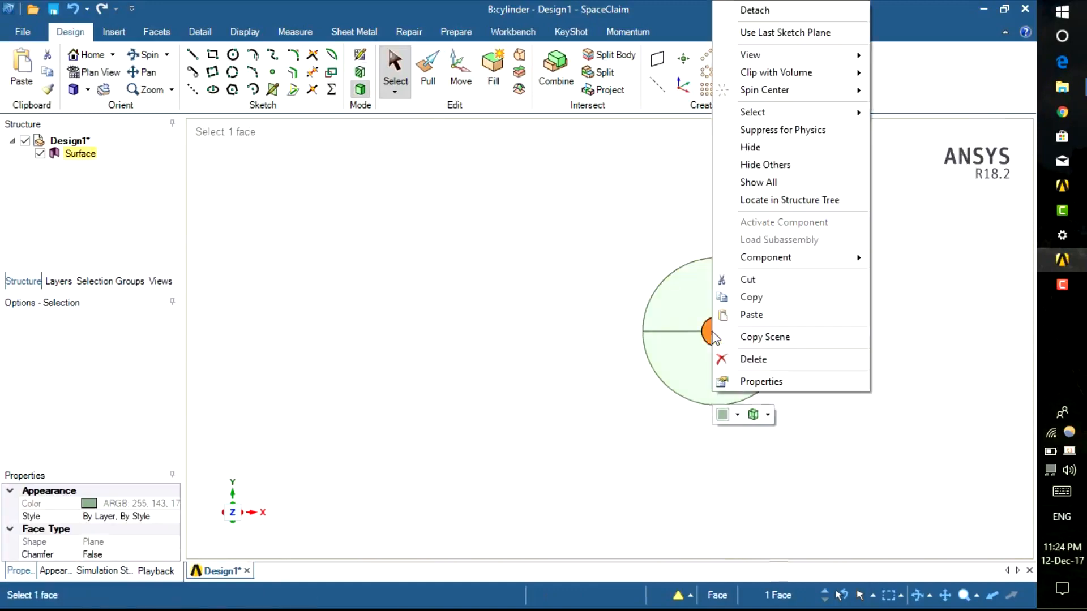
click(760, 364)
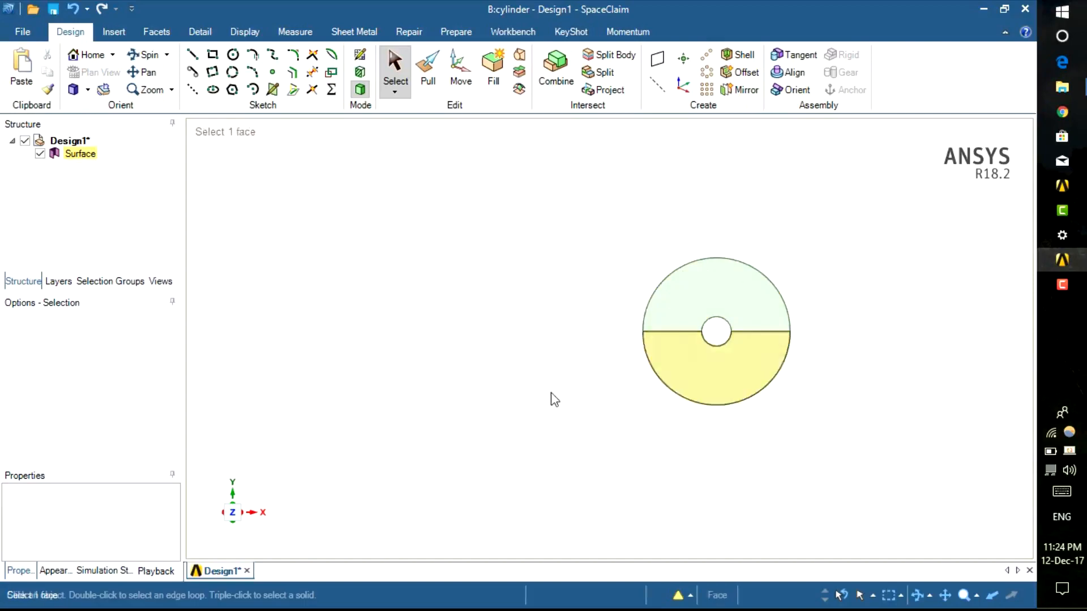
scroll(553, 399, up, 3)
scroll(553, 399, down, 5)
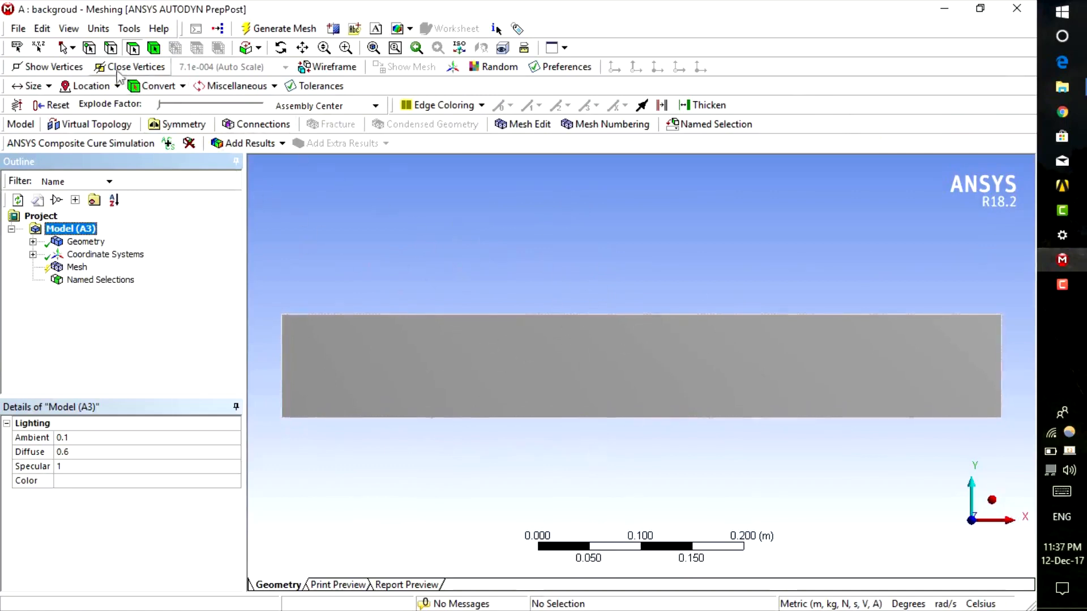
In the background mesh's Meshing window, create a named selection "pressure outlet" from the rectangle's upper and lower long edges
click(110, 49)
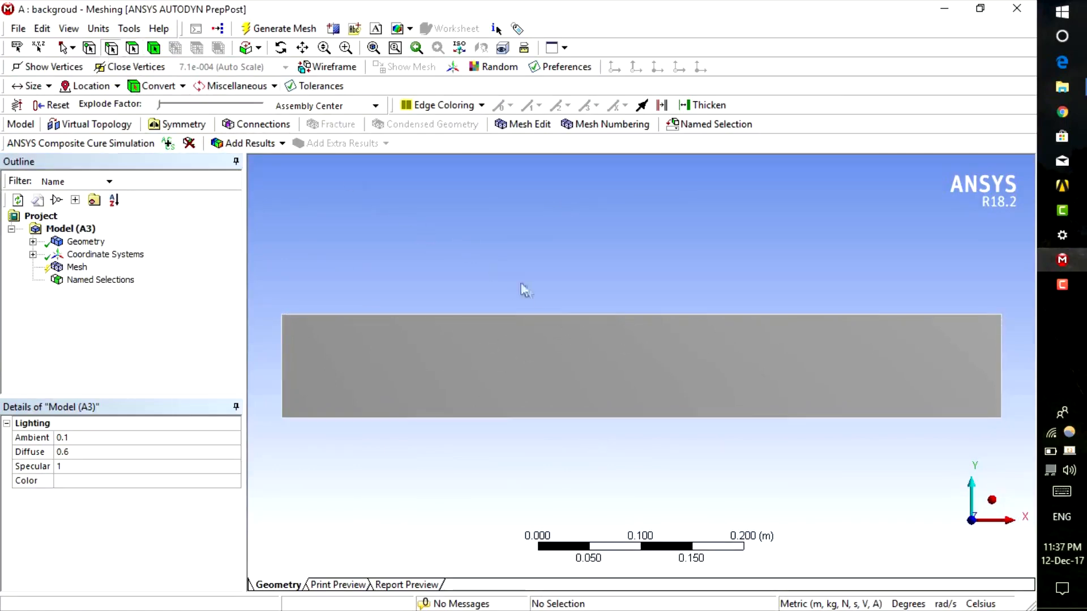
click(573, 314)
ctrl+click(612, 418)
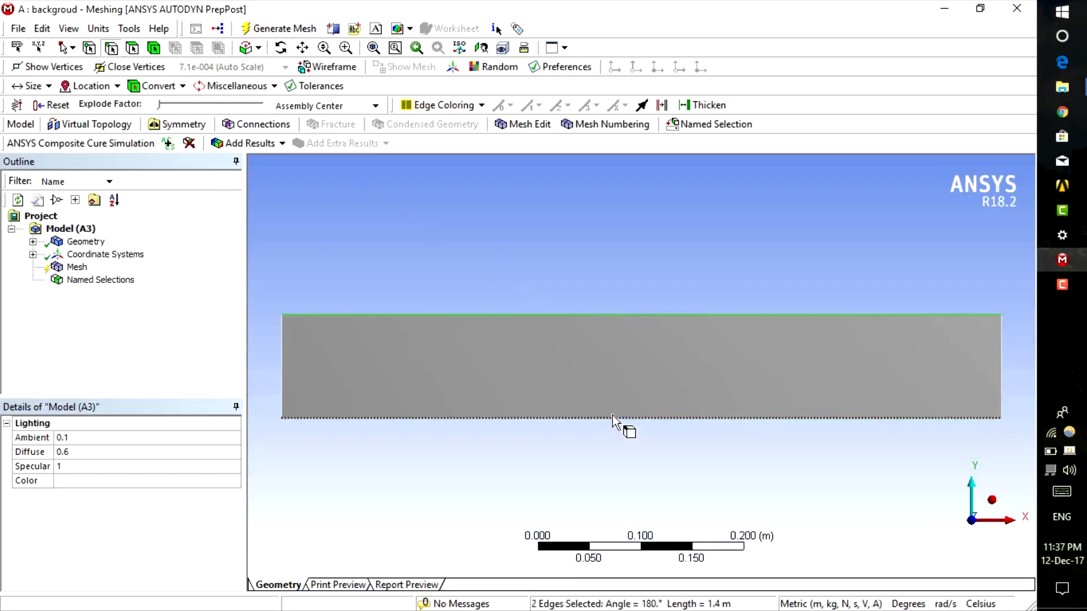
right_click(613, 419)
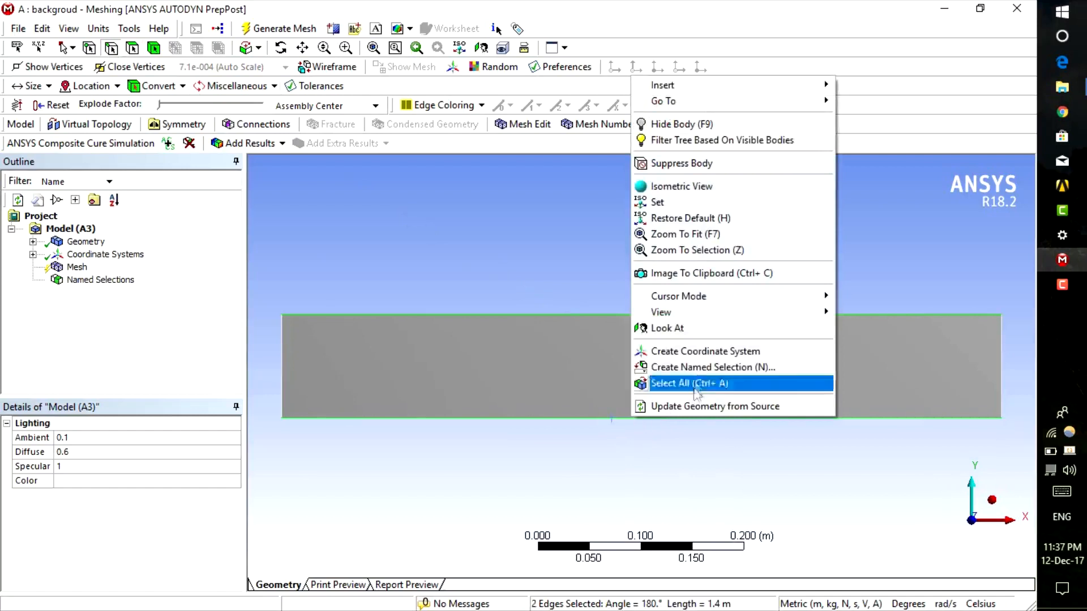
click(707, 366)
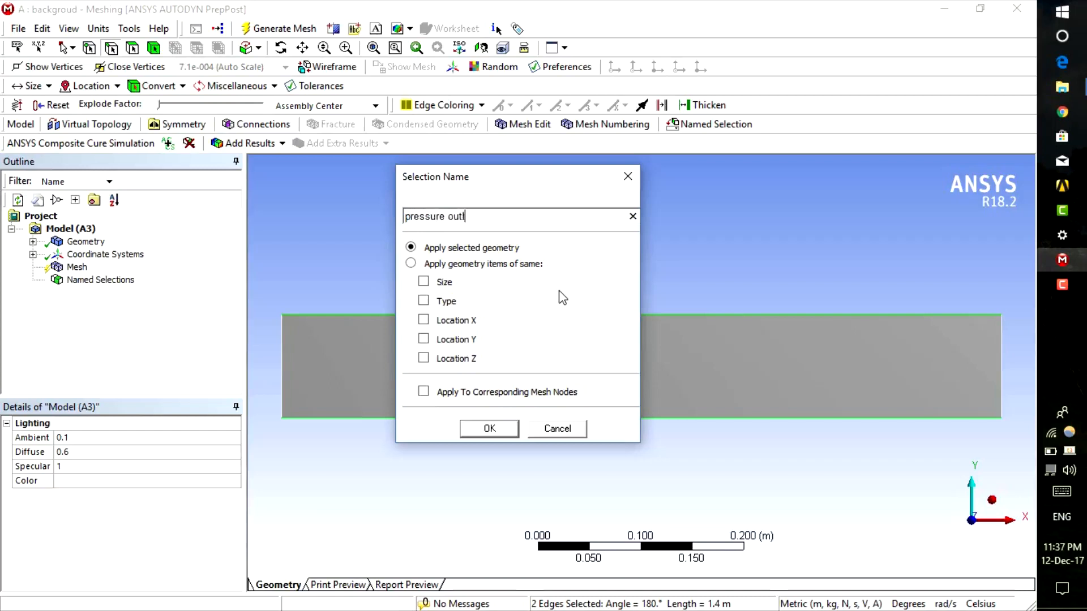
click(473, 433)
Create a named selection "outlet" from the rectangle's right short edge
click(1001, 351)
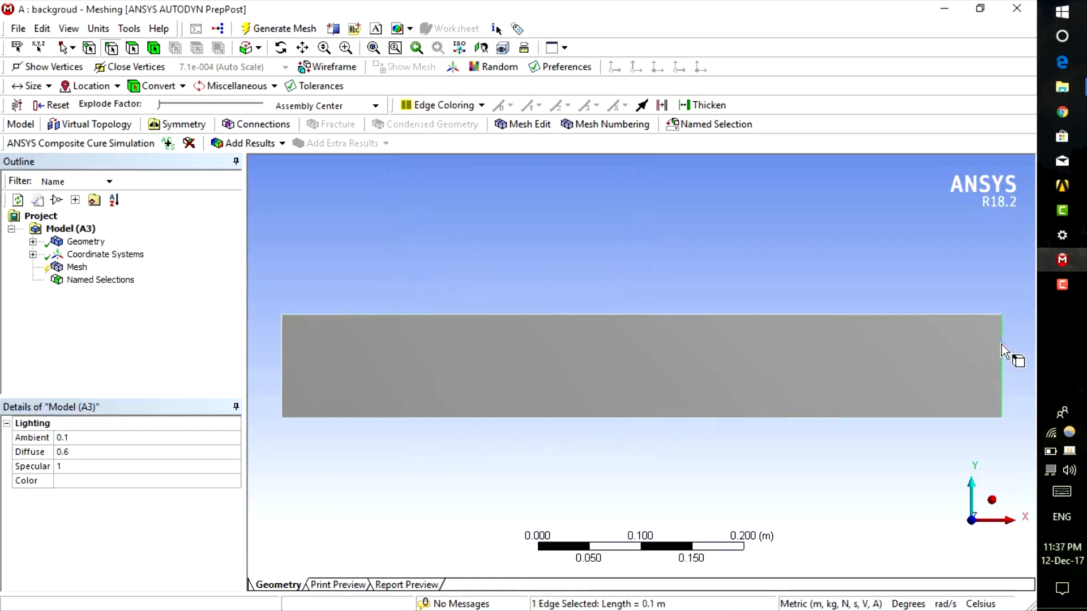
right_click(1001, 352)
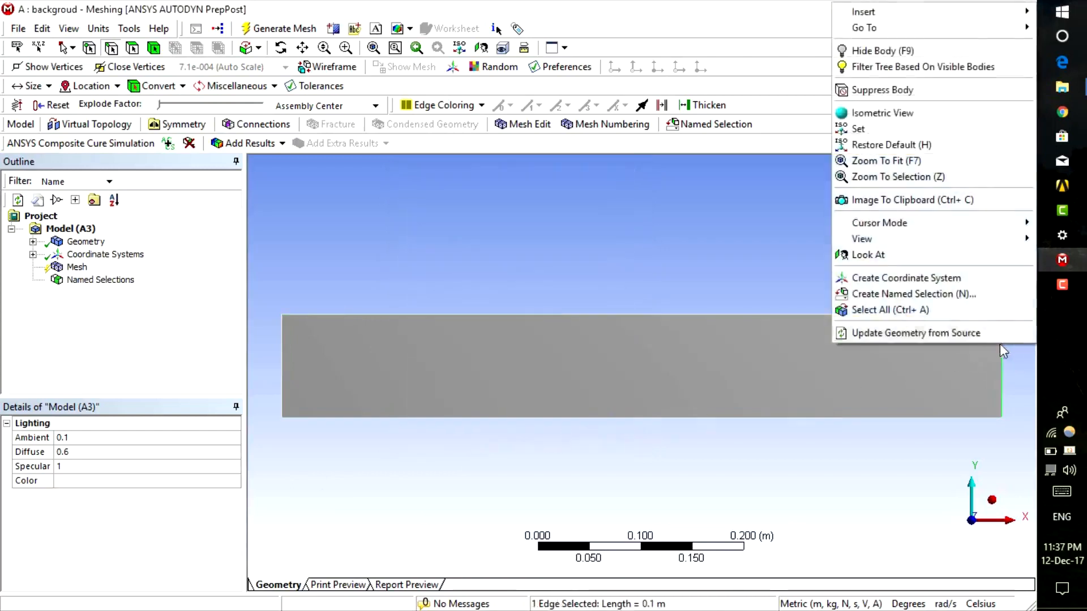
click(941, 293)
text(outlet)
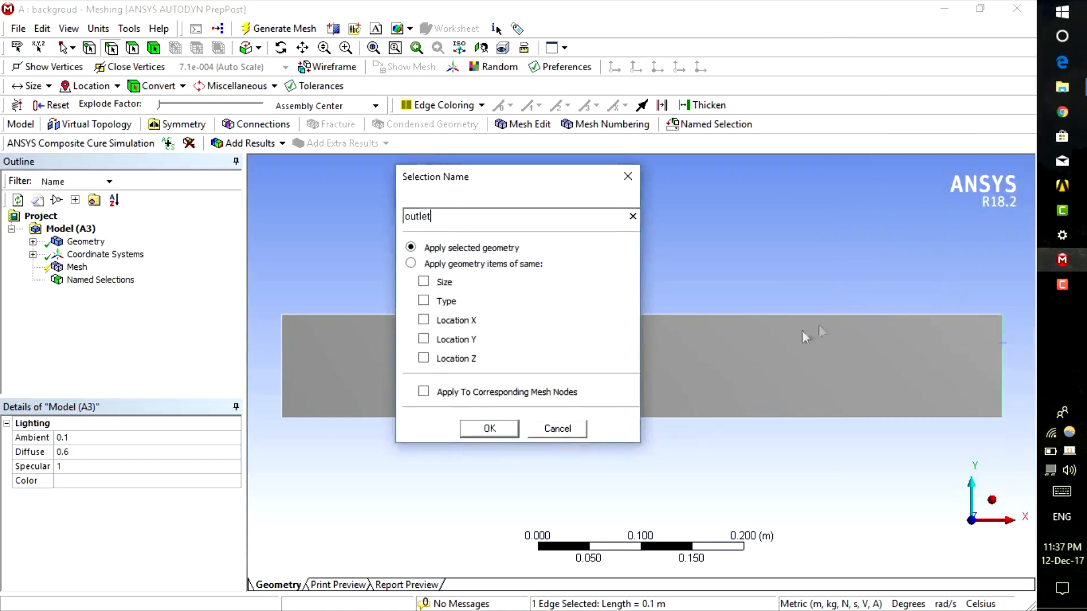
click(510, 432)
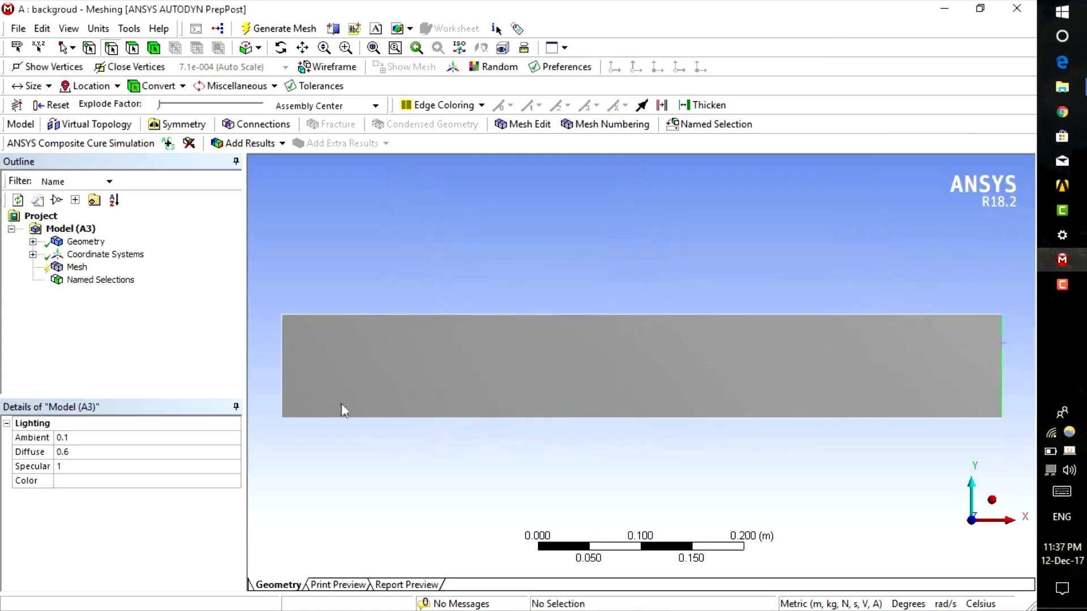
Create a named selection "inlet" from the rectangle's left short edge
click(284, 361)
right_click(284, 362)
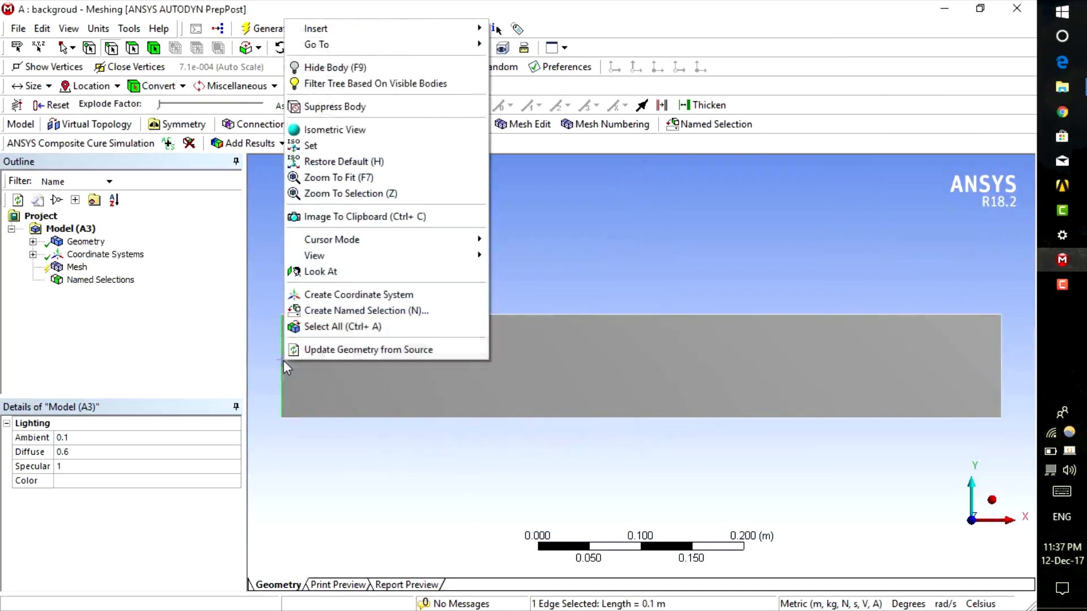
click(328, 305)
text(inlet)
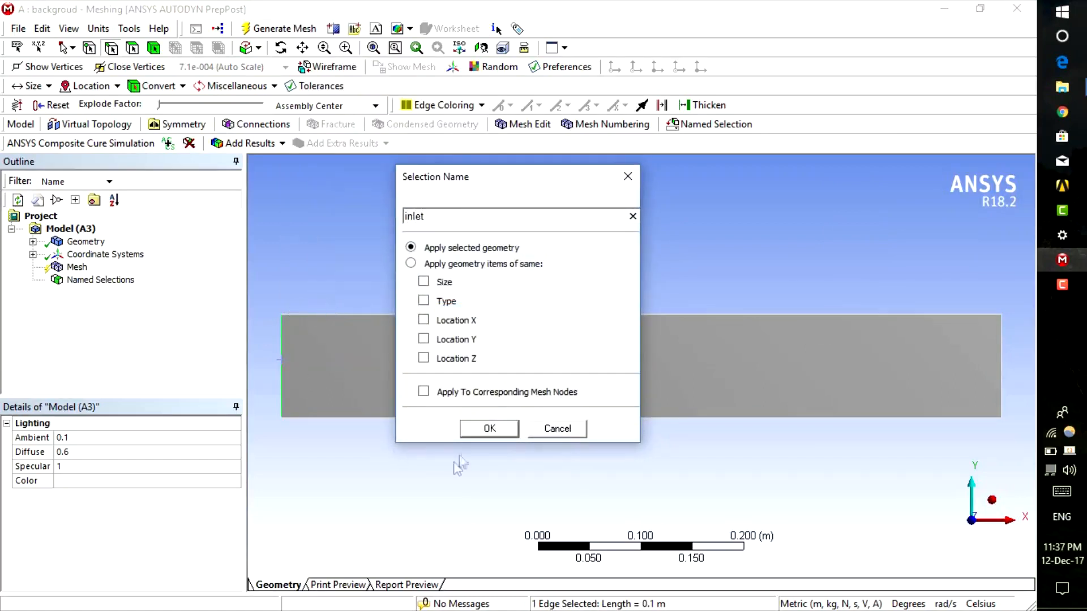
click(473, 430)
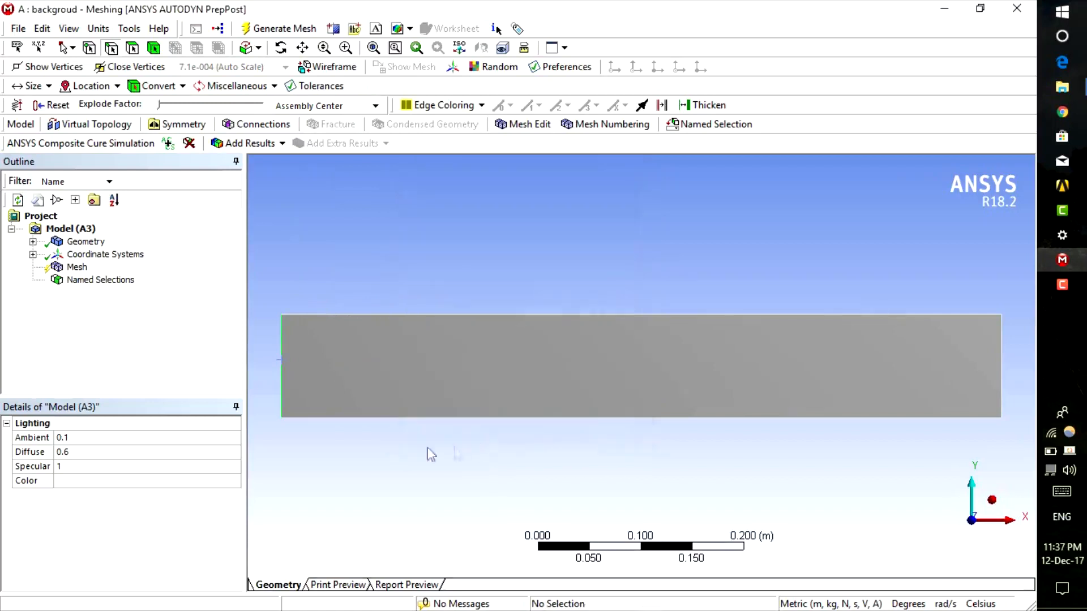
Insert a mesh method on the rectangular body and set its free face mesh type to All Quad
right_click(77, 267)
mouse_move(158, 288)
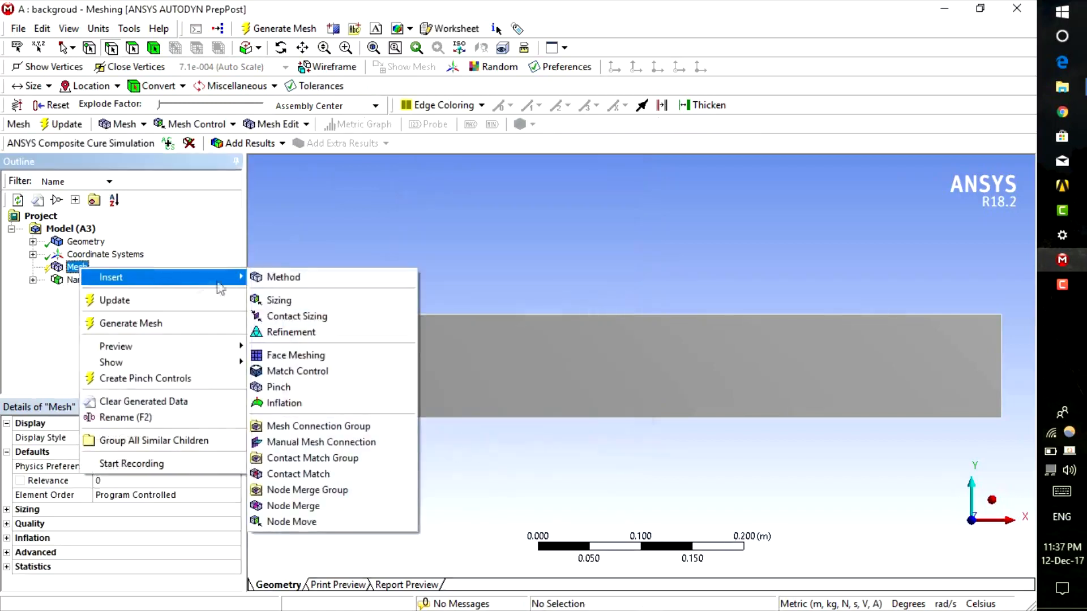
click(297, 276)
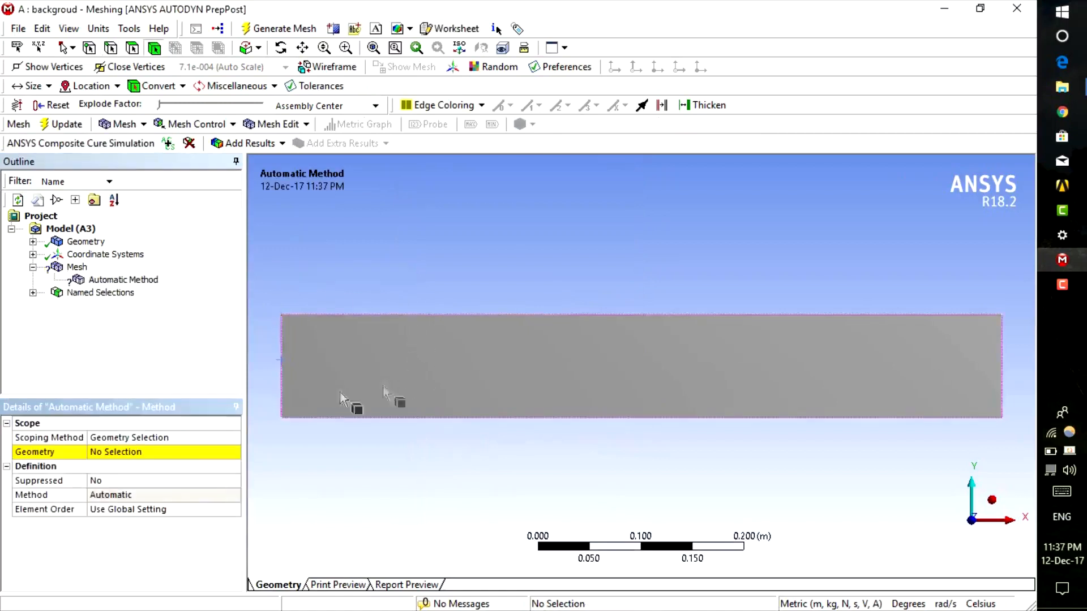
click(345, 371)
click(153, 452)
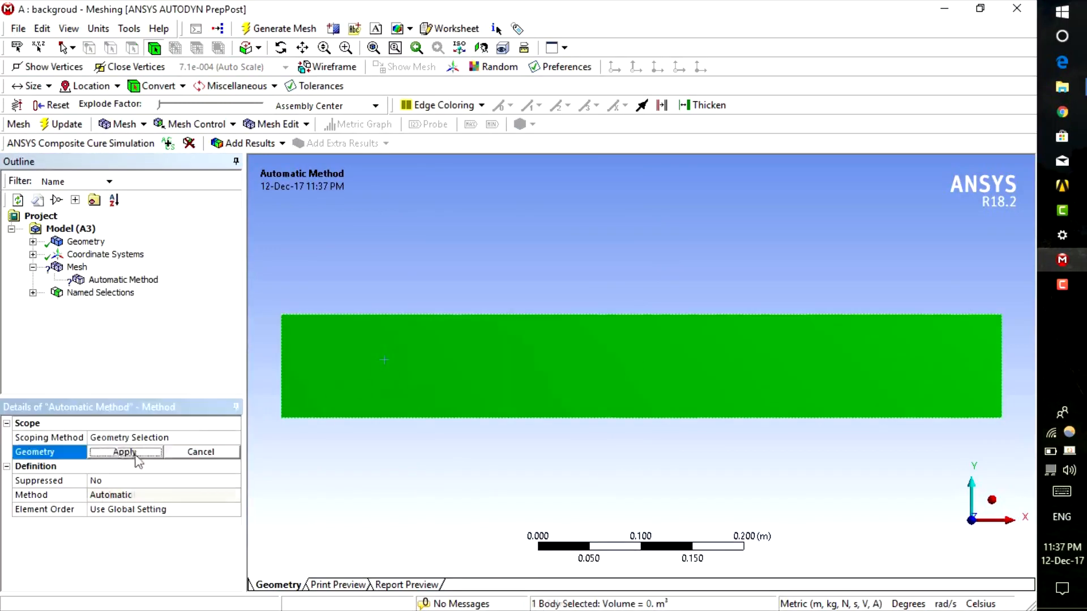
click(122, 451)
click(167, 526)
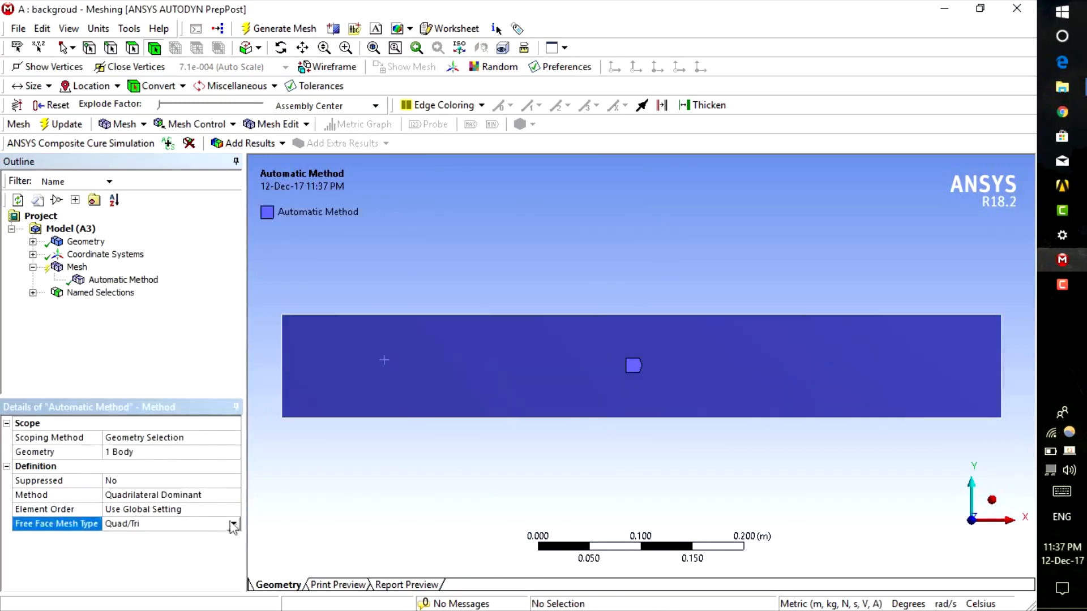
click(235, 524)
click(204, 548)
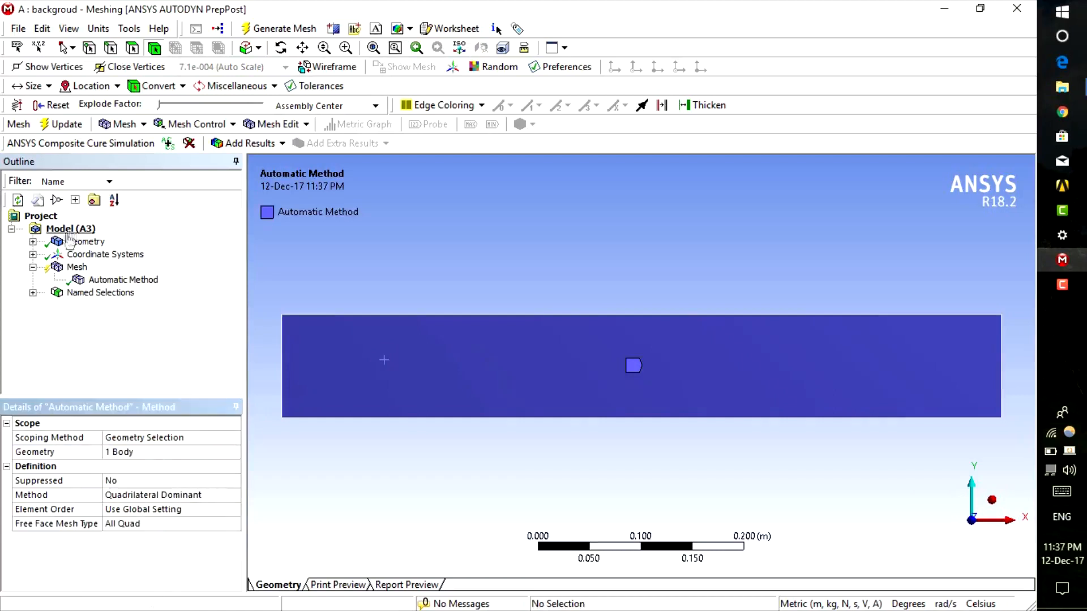
Insert a mesh sizing scoped by named selection to "pressure outlet"
right_click(76, 268)
mouse_move(127, 274)
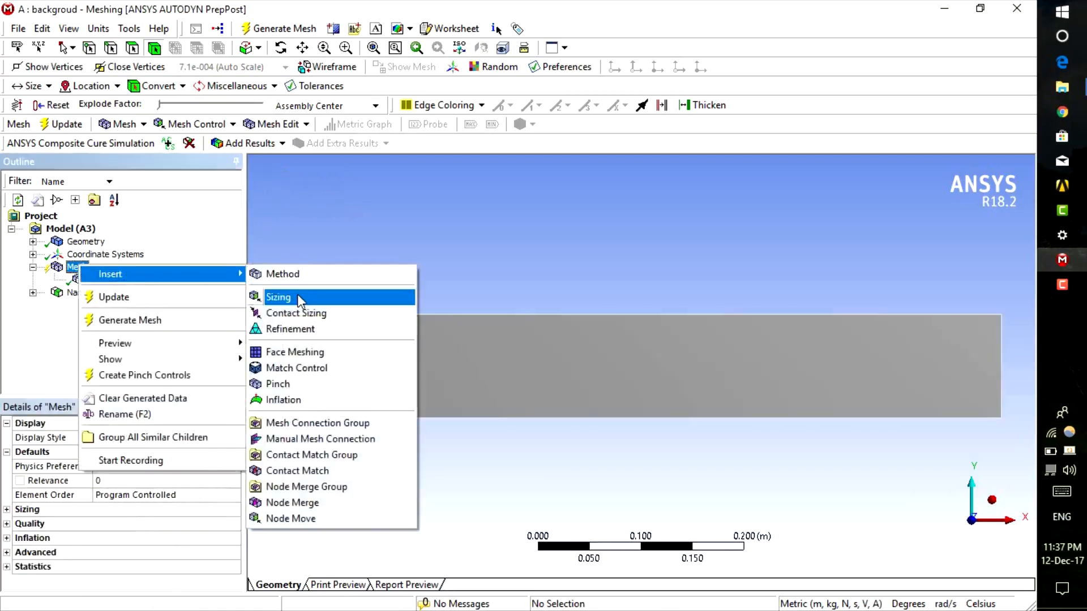
click(299, 298)
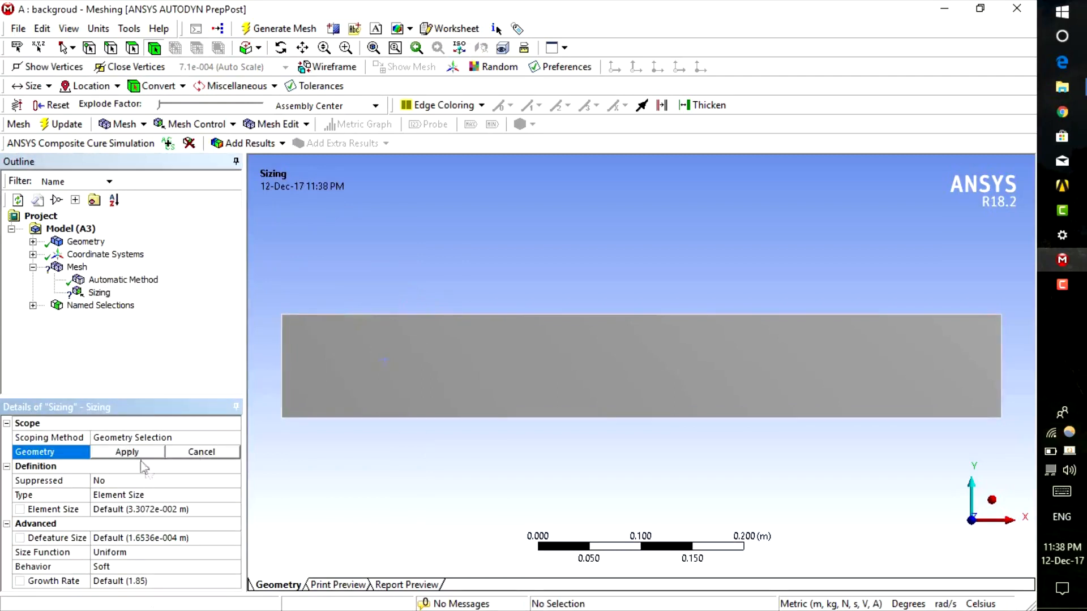
click(148, 439)
click(233, 438)
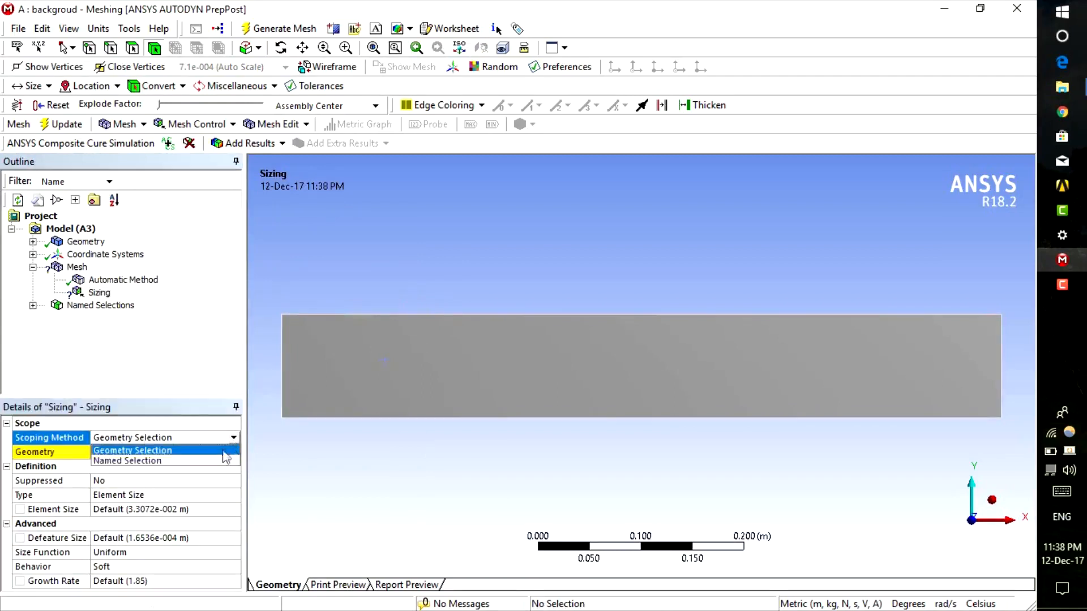
click(221, 461)
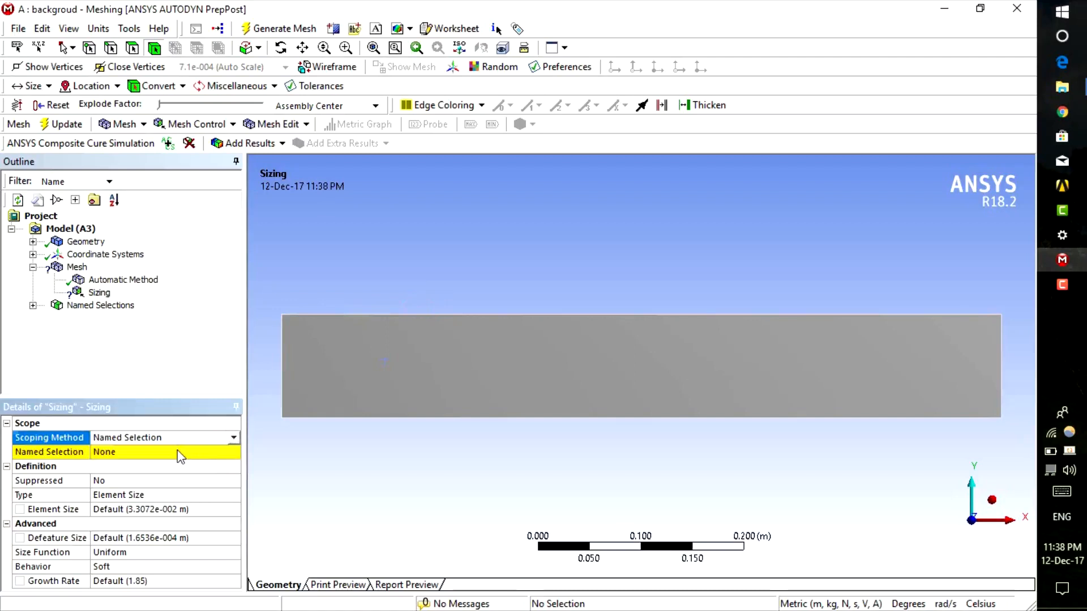
click(179, 453)
click(234, 453)
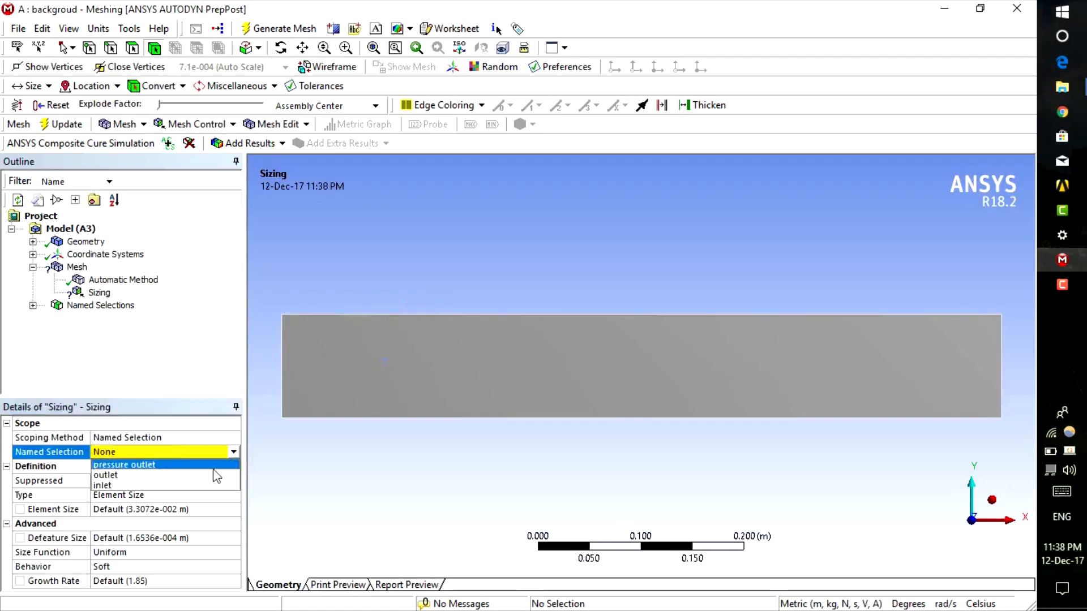
click(203, 465)
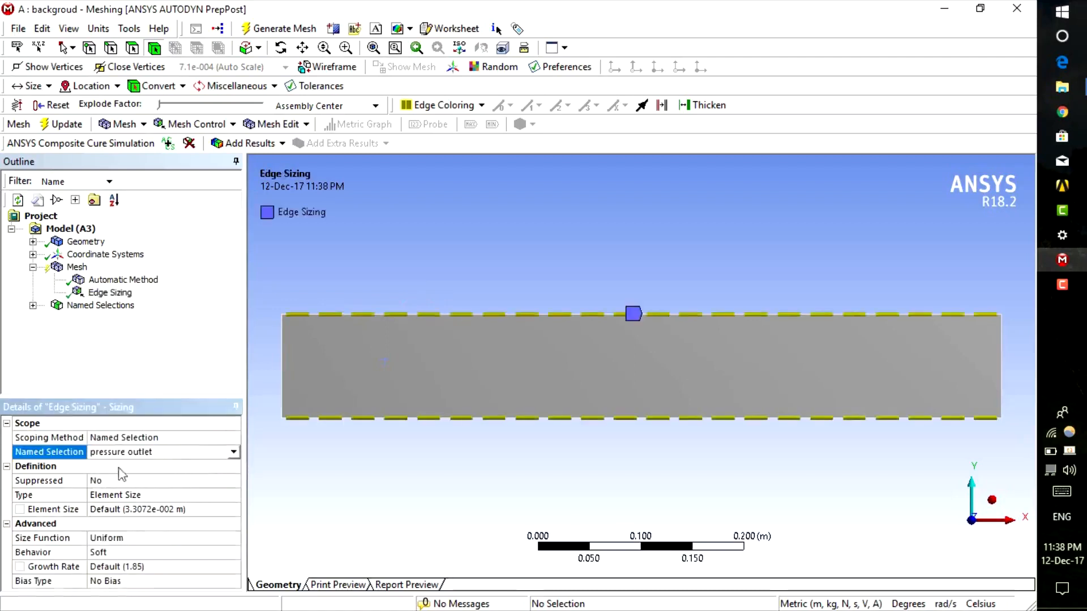
Change the pressure outlet edge sizing's type to Number of Divisions
click(150, 496)
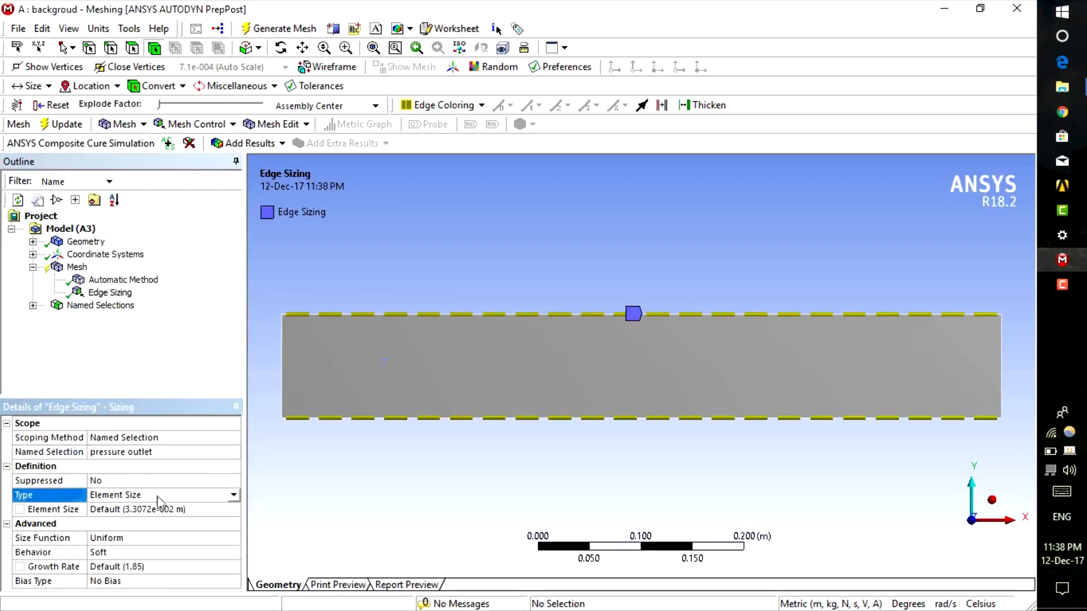
click(233, 494)
click(132, 518)
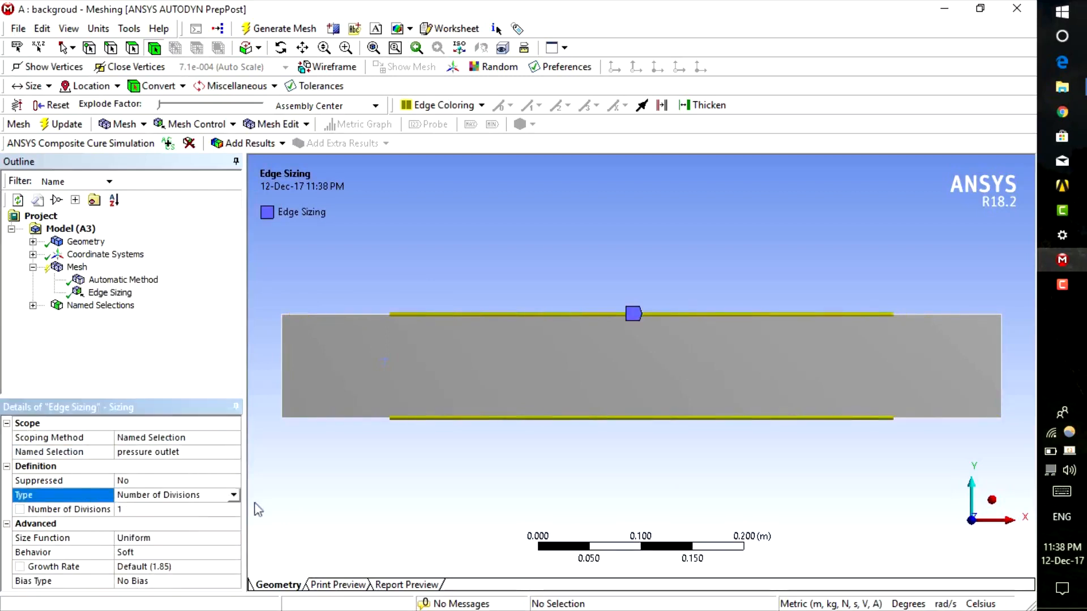
Set the pressure outlet edge sizing to 350 divisions with Hard behavior
click(167, 510)
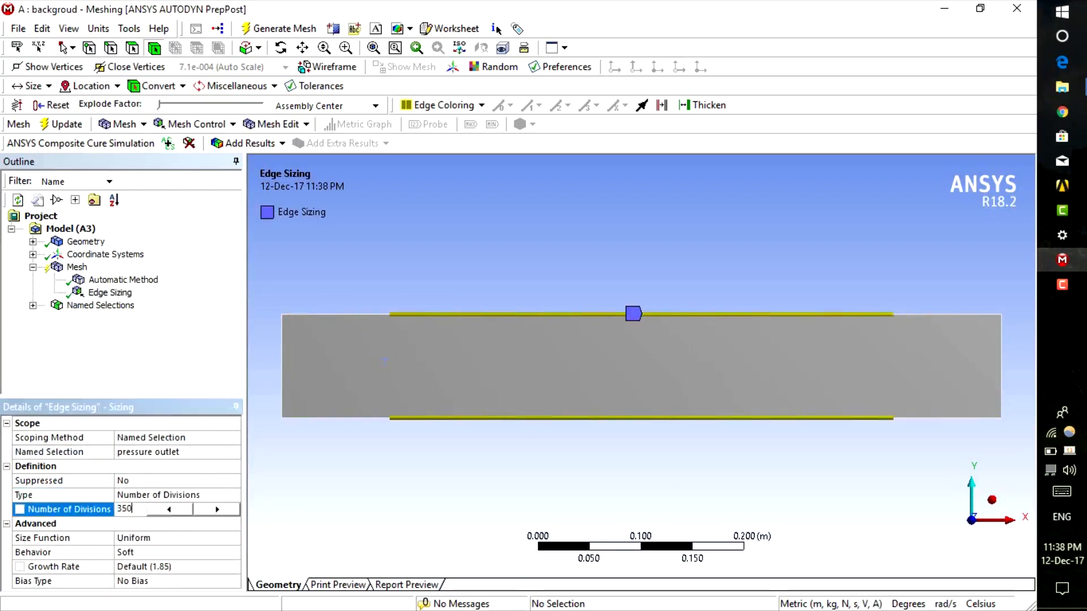
click(164, 550)
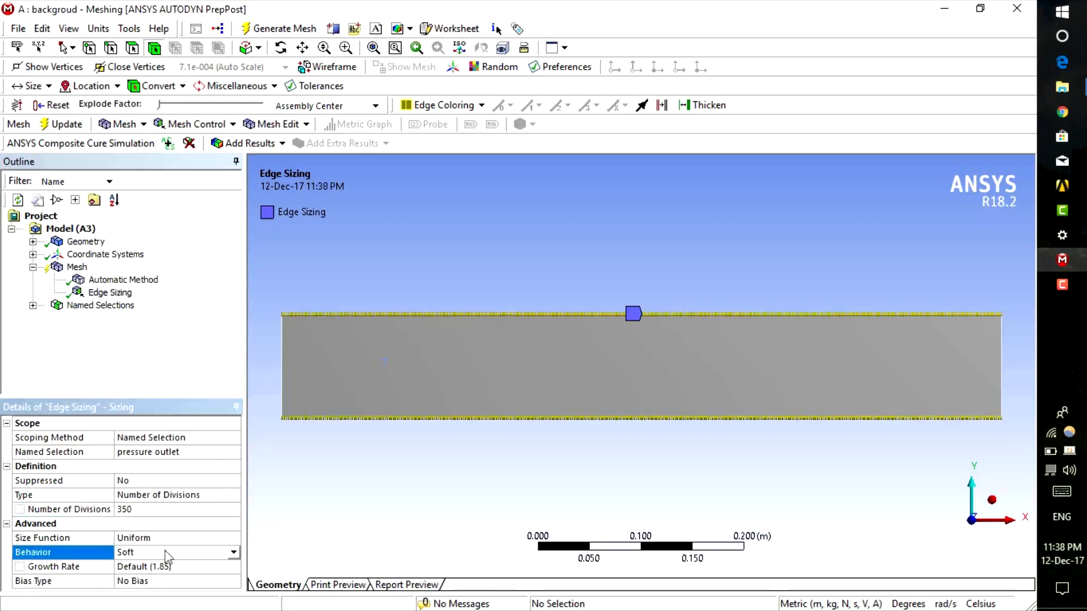
click(233, 553)
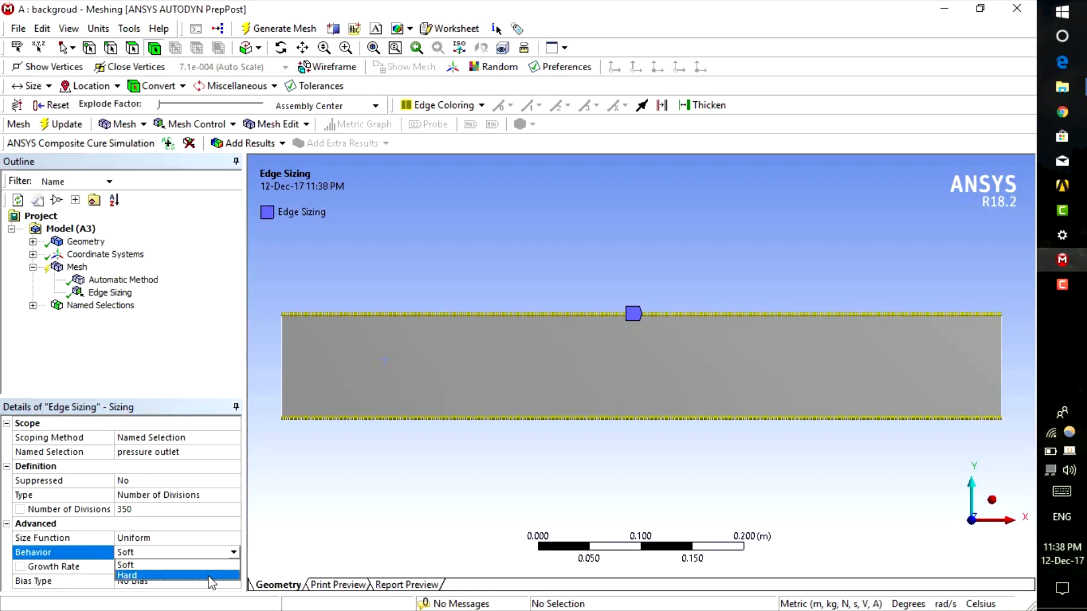
click(170, 575)
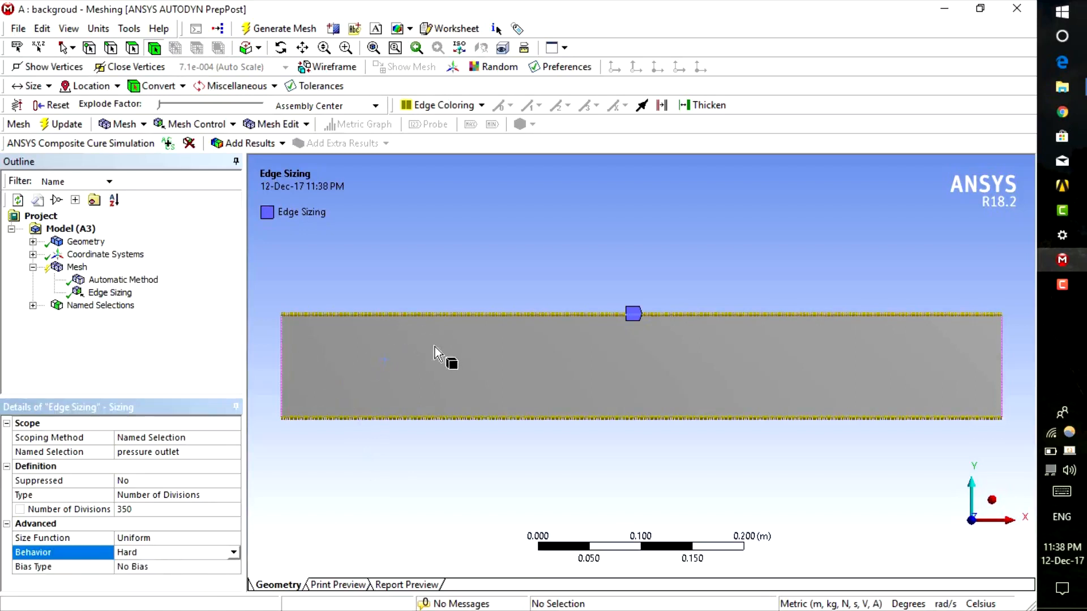
drag(177, 398, 177, 349)
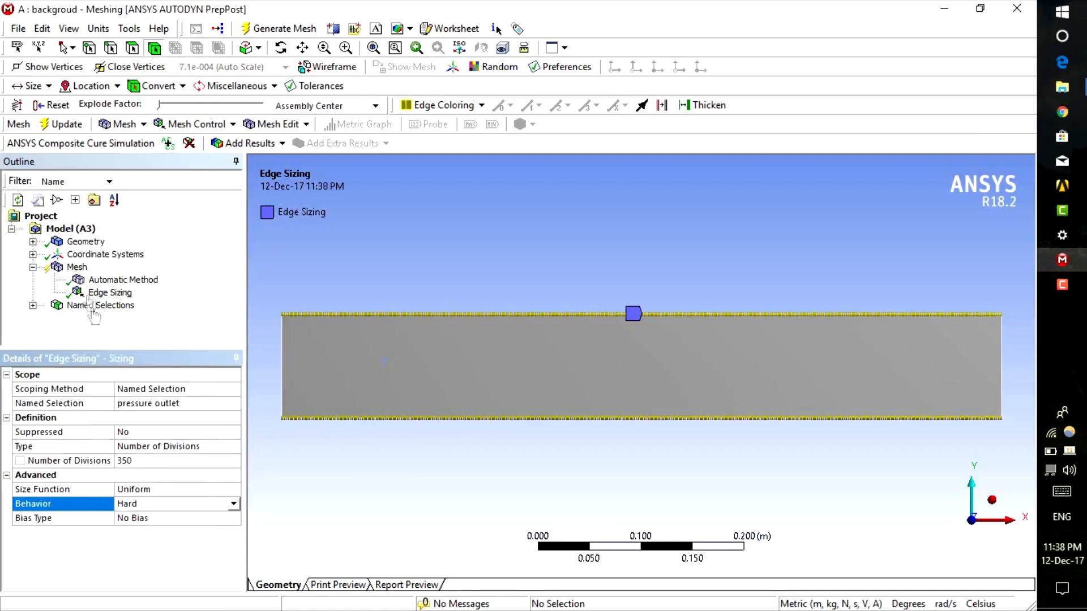
Insert a second mesh sizing scoped to the rectangle's two short vertical edges
right_click(77, 266)
mouse_move(130, 277)
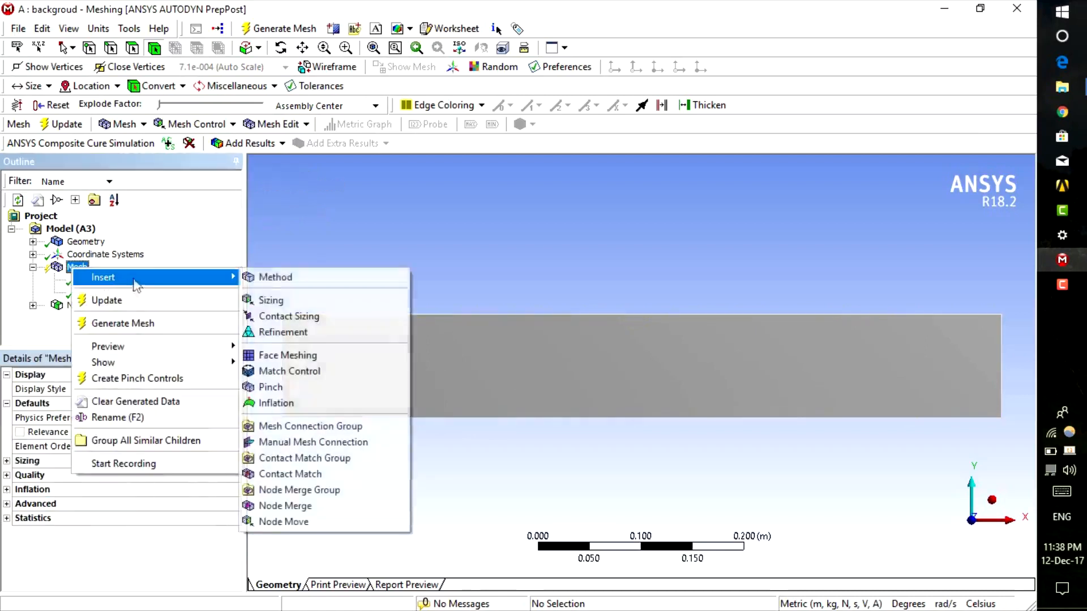
click(274, 301)
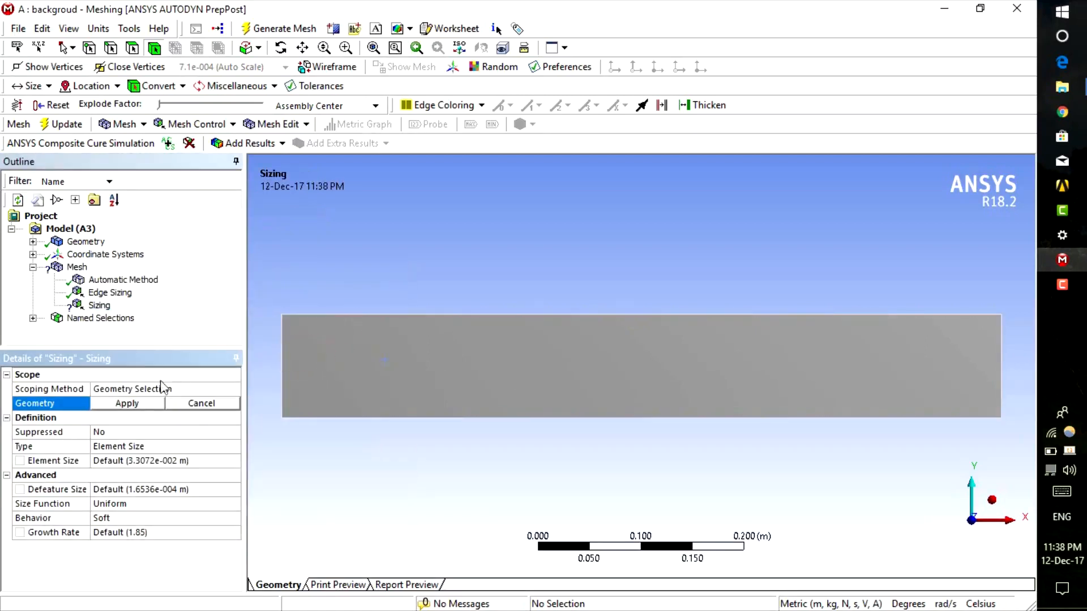
click(285, 357)
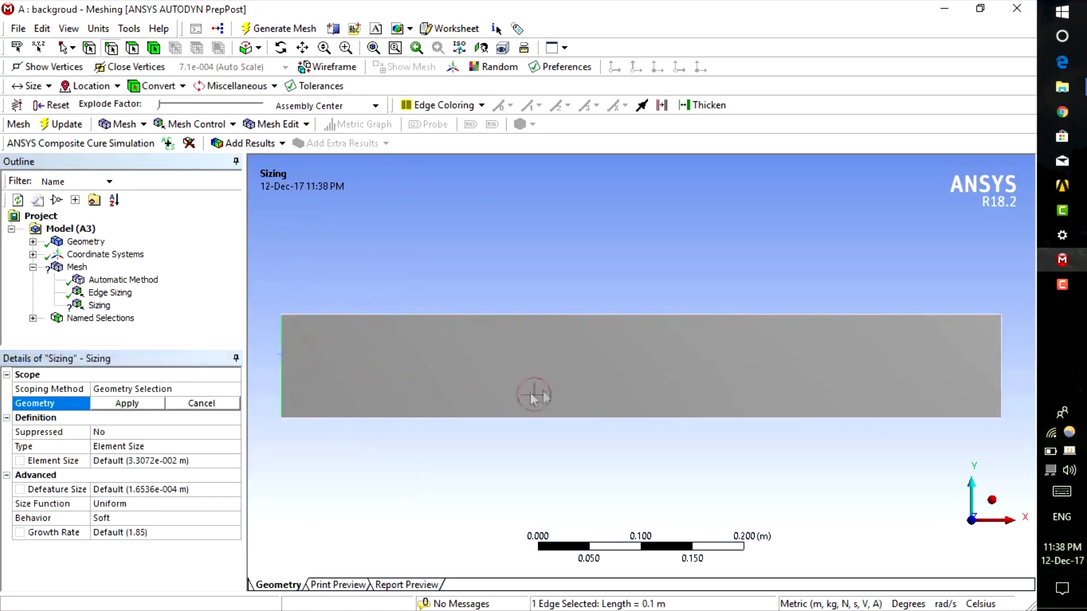
ctrl+click(1000, 369)
click(127, 403)
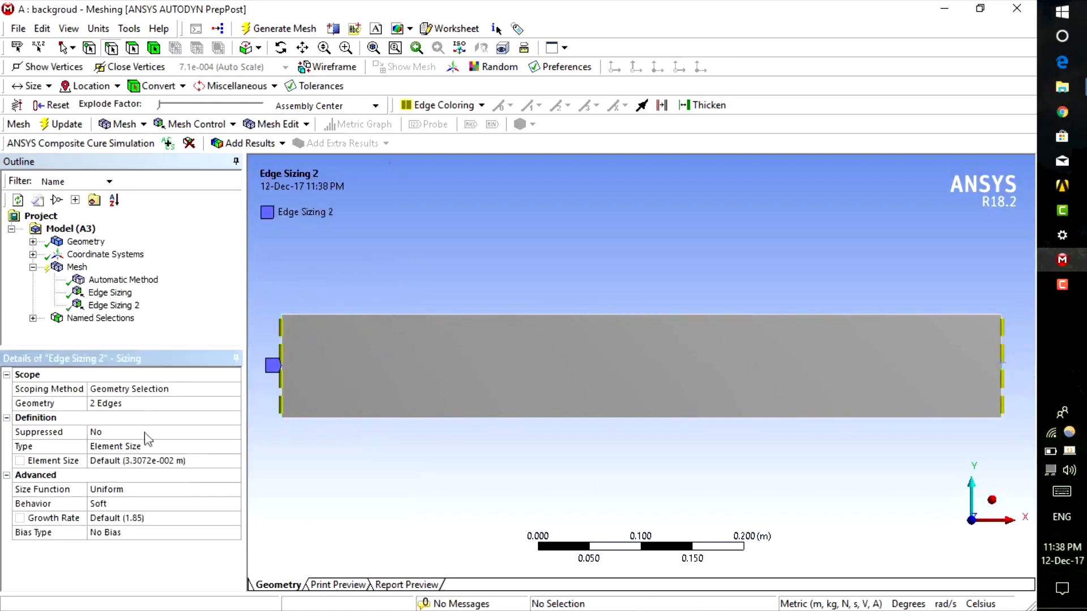
Define the short-edge sizing by Number of Divisions with 65 divisions and Hard behavior
click(177, 448)
click(233, 448)
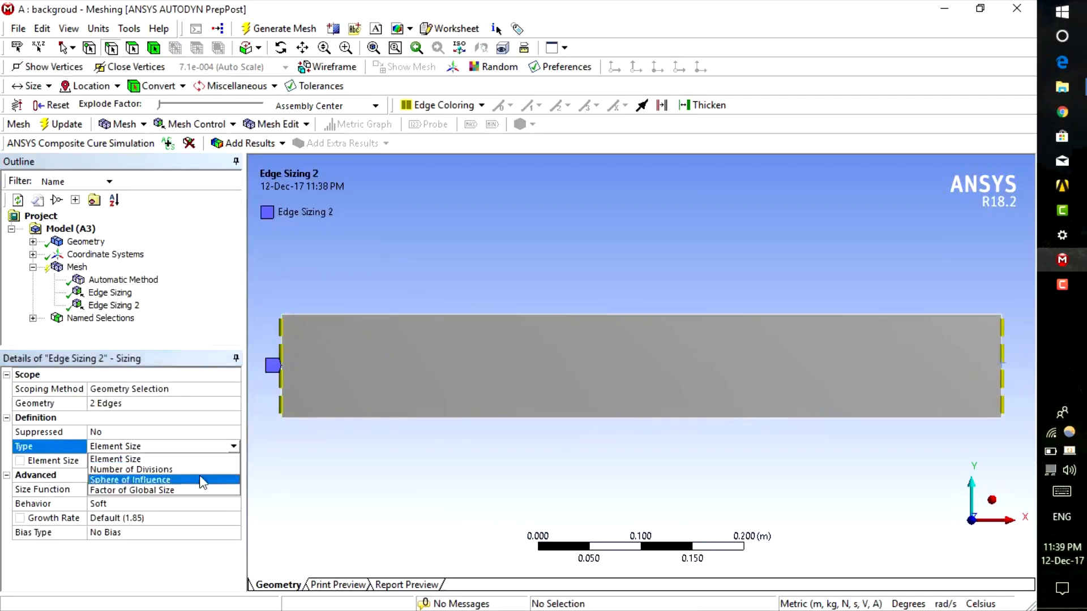
click(136, 469)
click(145, 463)
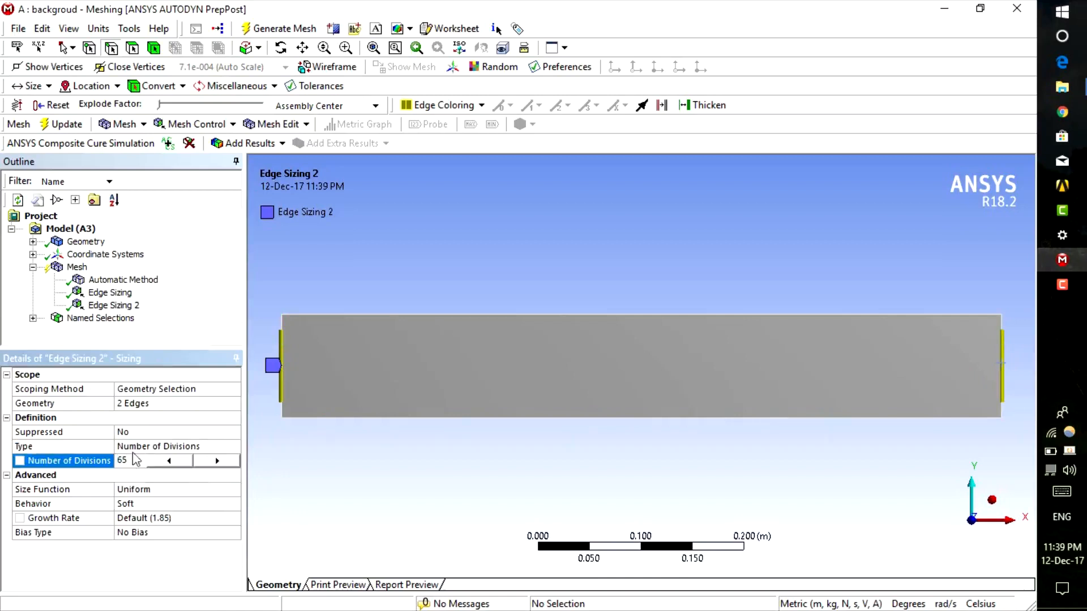
click(238, 503)
click(233, 504)
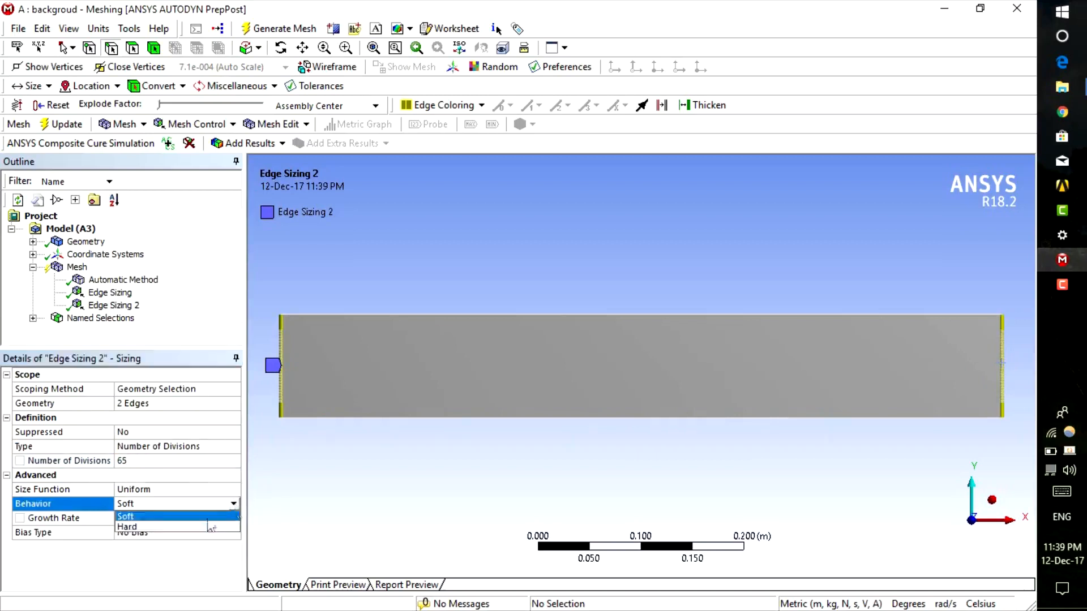
click(195, 531)
Apply a bias to the short-edge sizing that refines toward the edge midpoint, with a bias factor of 8
click(192, 519)
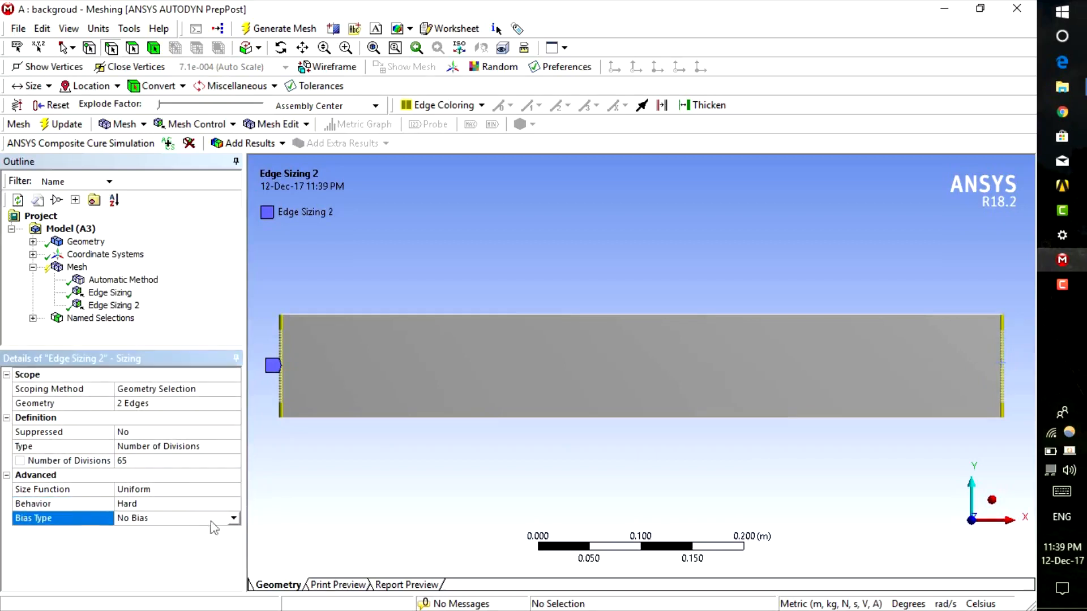
click(234, 518)
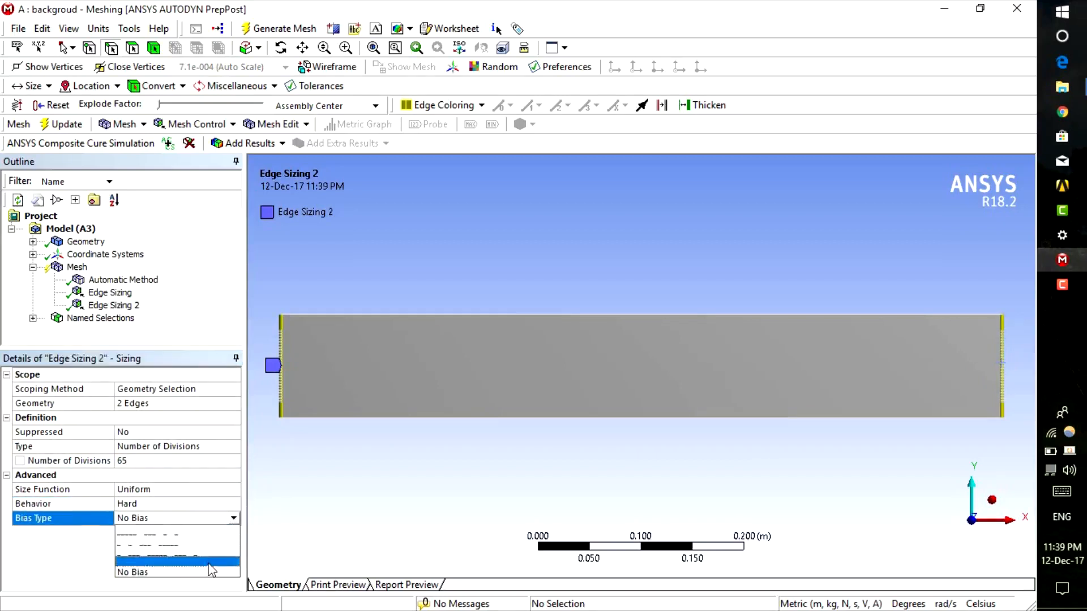
click(210, 560)
click(188, 546)
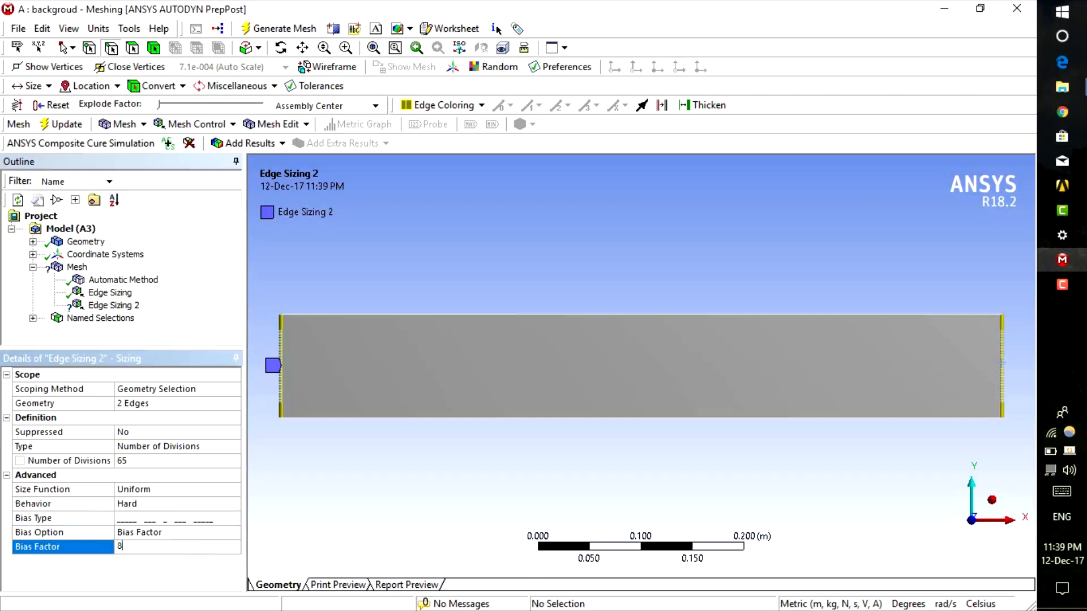
text(8)
key(Return)
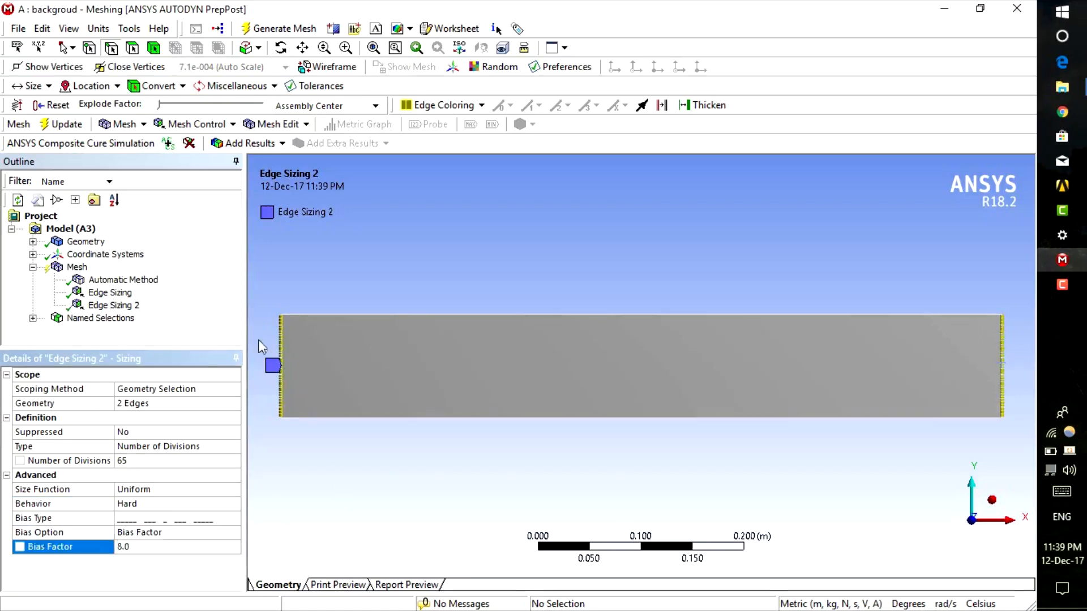
Examine the biased division spacing along the rectangle's short edges up close
middle_drag(257, 360, 338, 376)
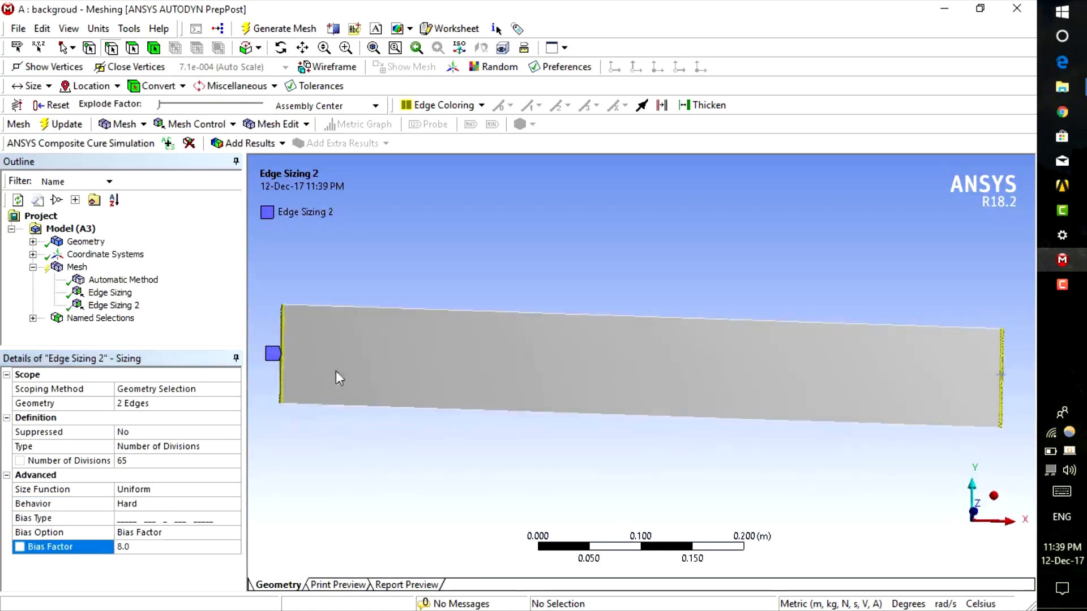
click(974, 512)
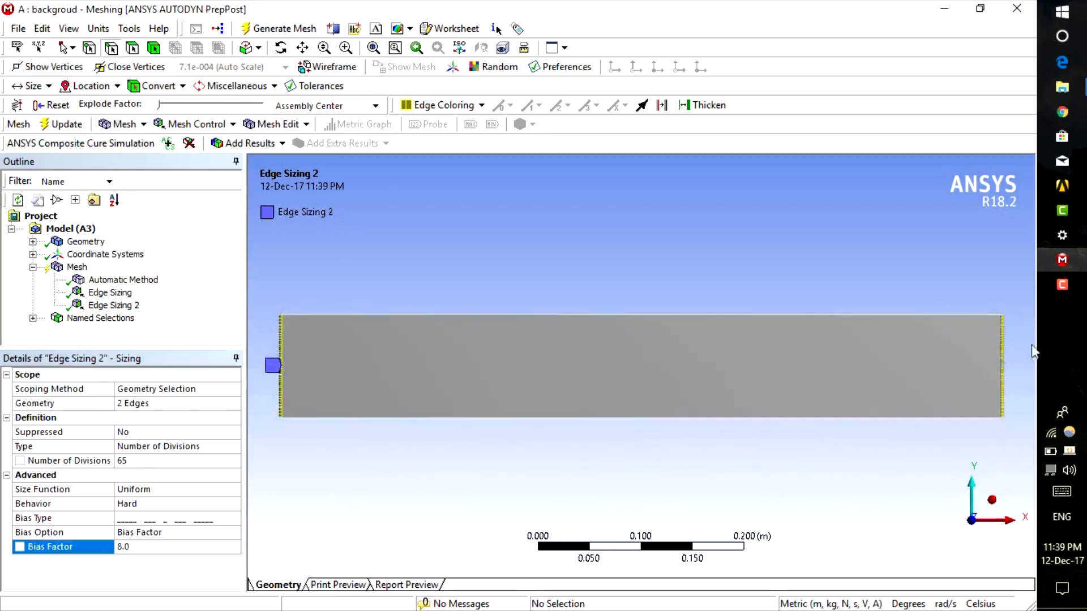
scroll(1021, 359, up, 1)
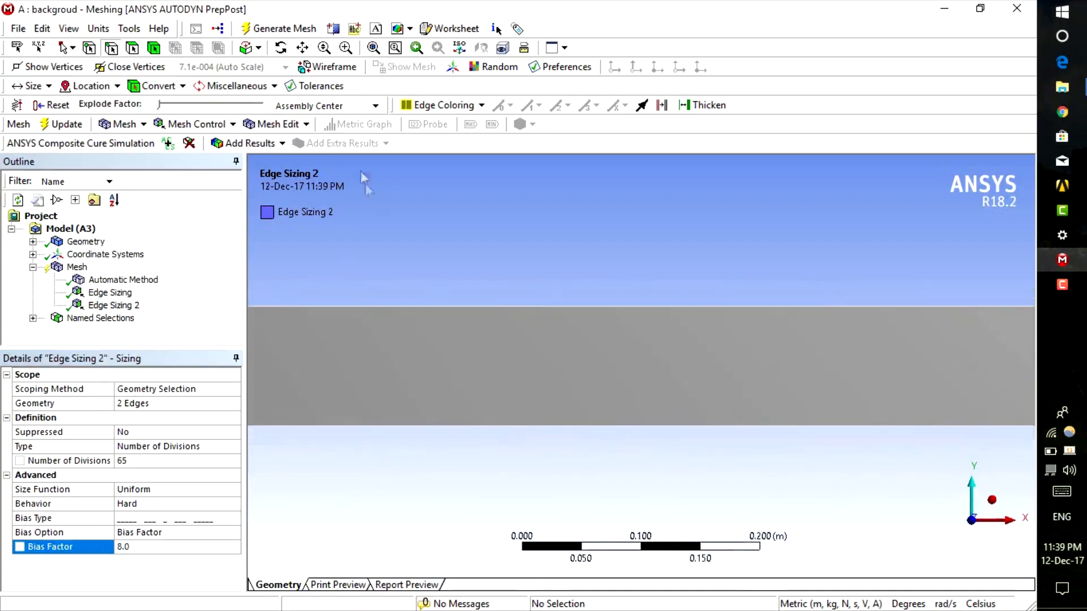
click(302, 48)
drag(759, 308, 593, 374)
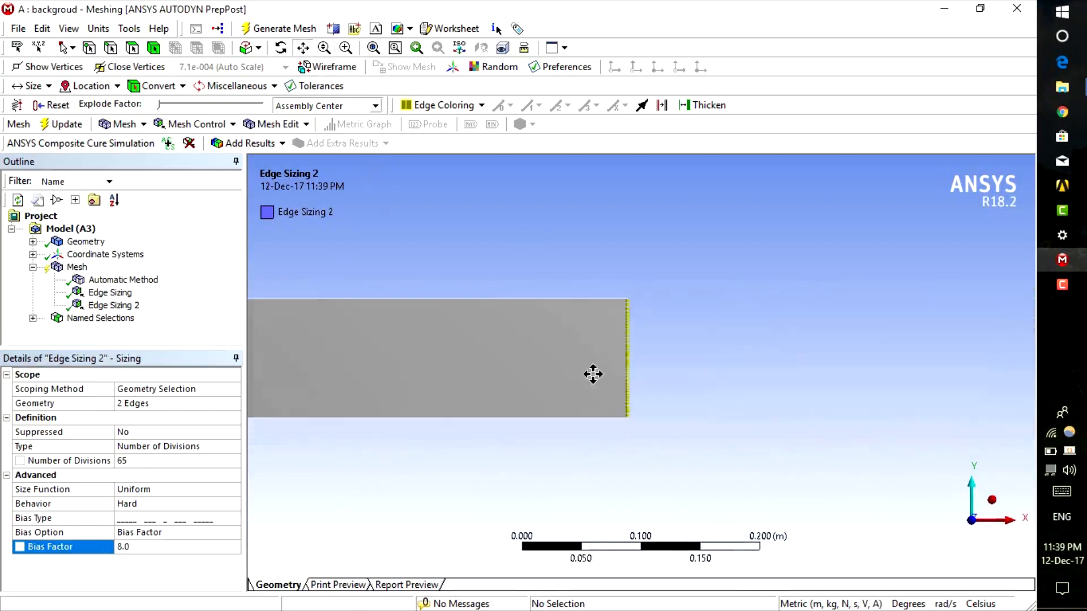
scroll(592, 377, up, 4)
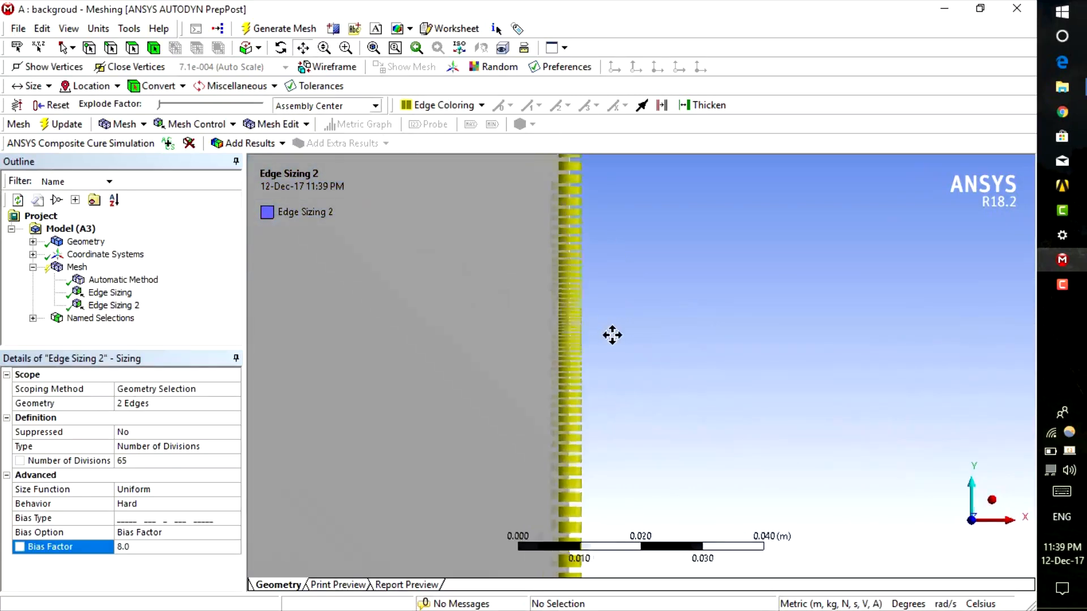
scroll(612, 335, down, 1)
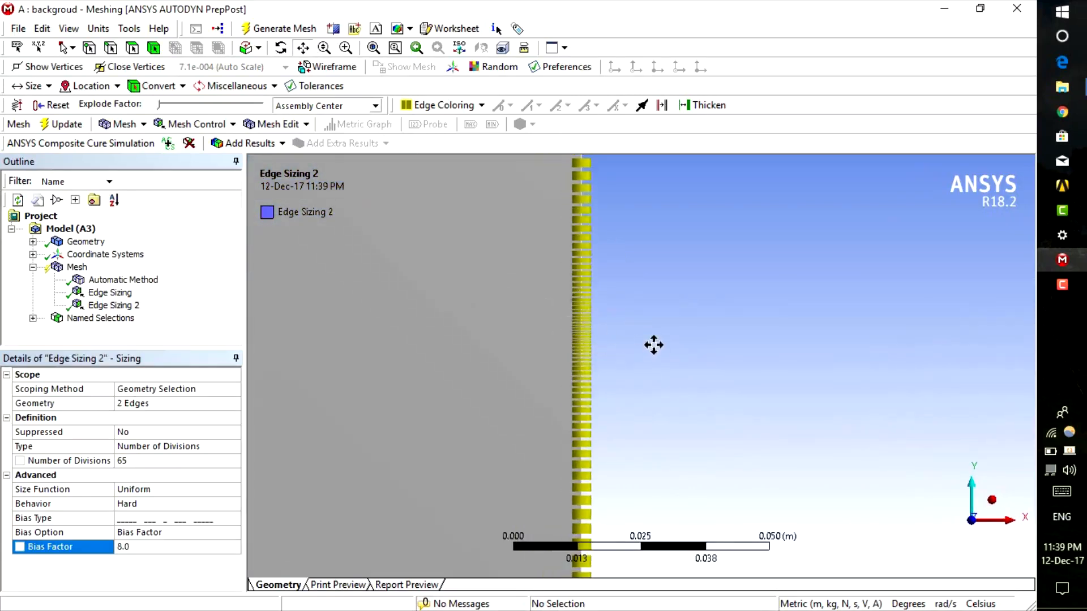
scroll(651, 340, down, 3)
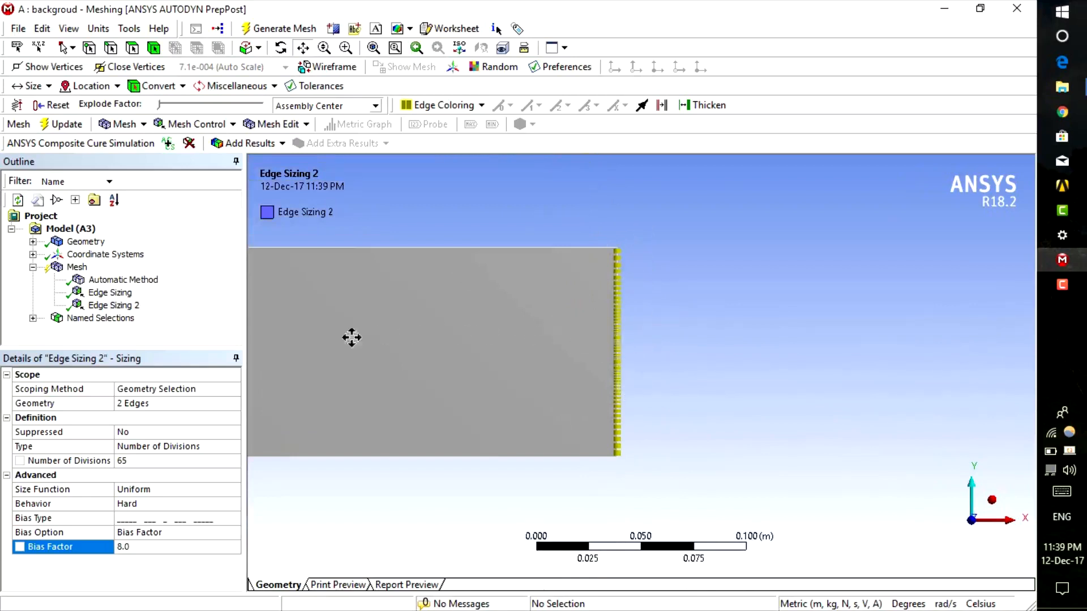
drag(339, 338, 613, 344)
scroll(300, 374, down, 1)
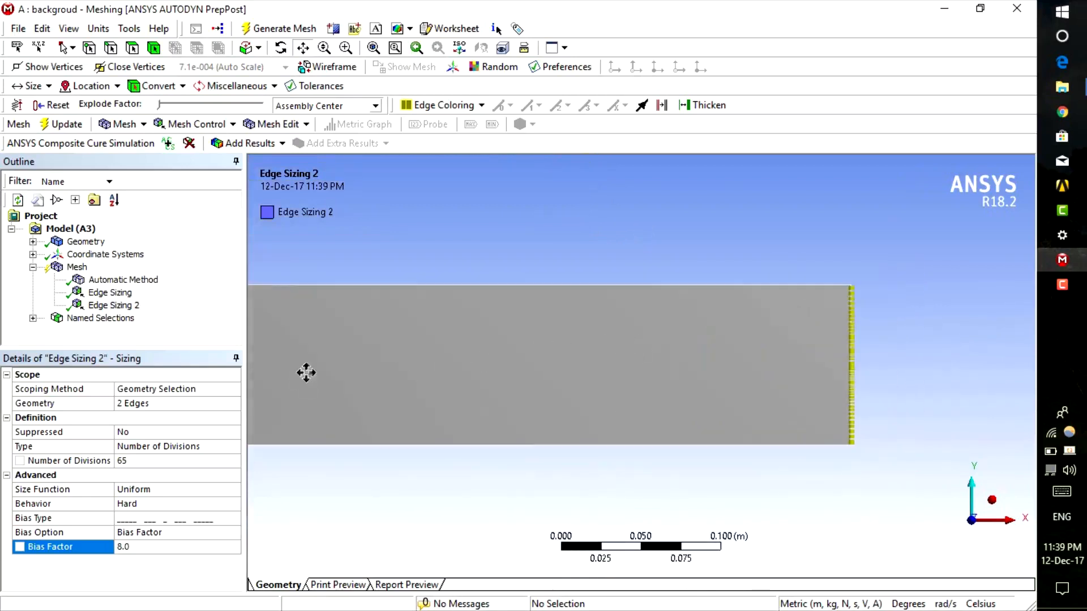
drag(306, 372, 437, 364)
scroll(529, 347, down, 3)
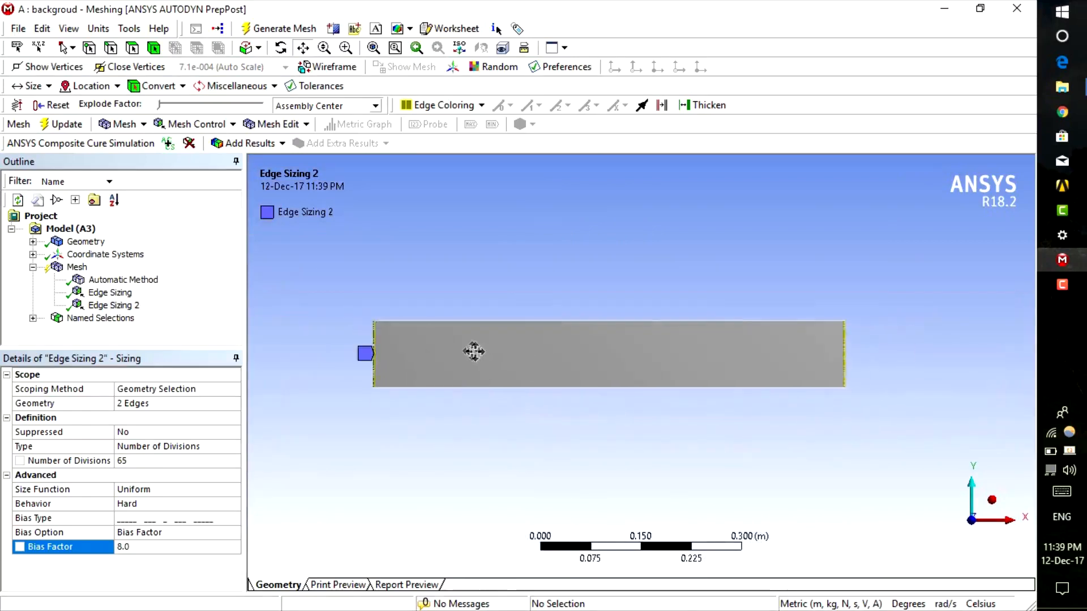
scroll(472, 352, up, 2)
scroll(471, 351, down, 1)
drag(471, 352, 517, 359)
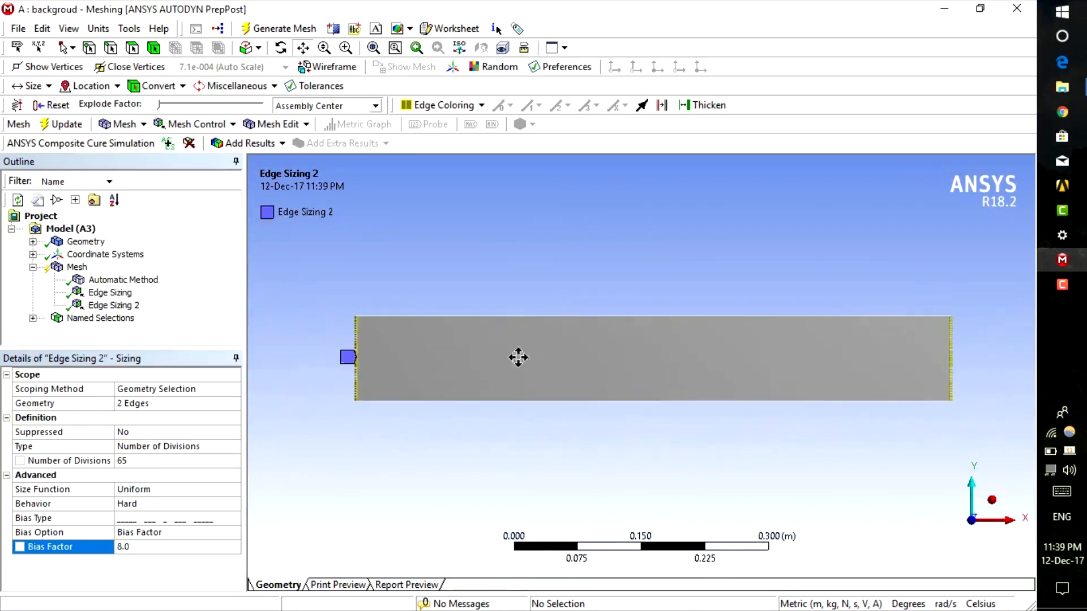
Insert a mapped face meshing control on the rectangular face
click(77, 267)
right_click(77, 267)
mouse_move(108, 275)
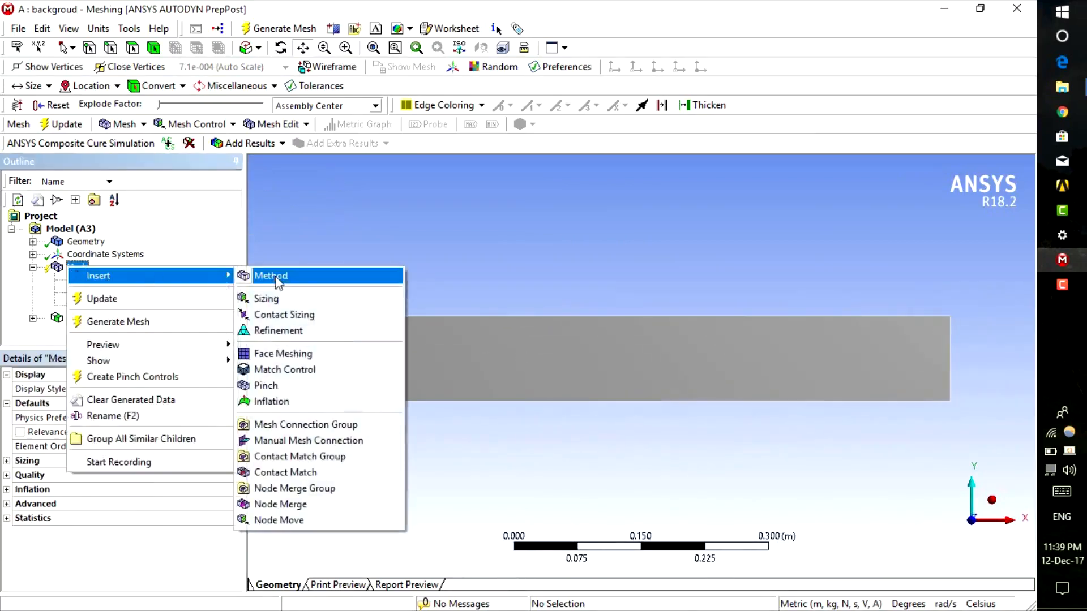
click(288, 351)
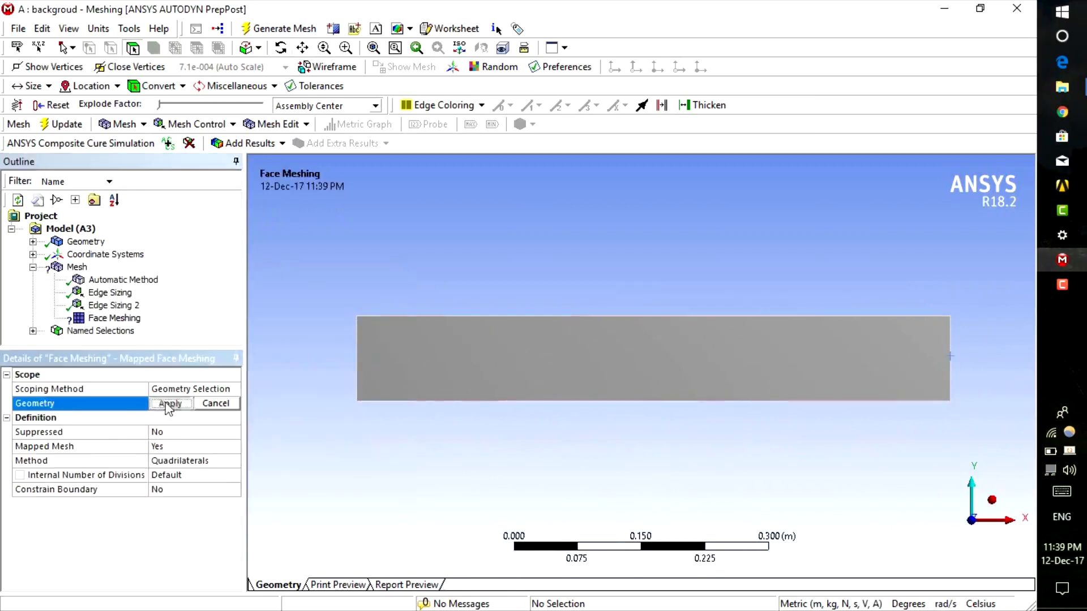
click(474, 360)
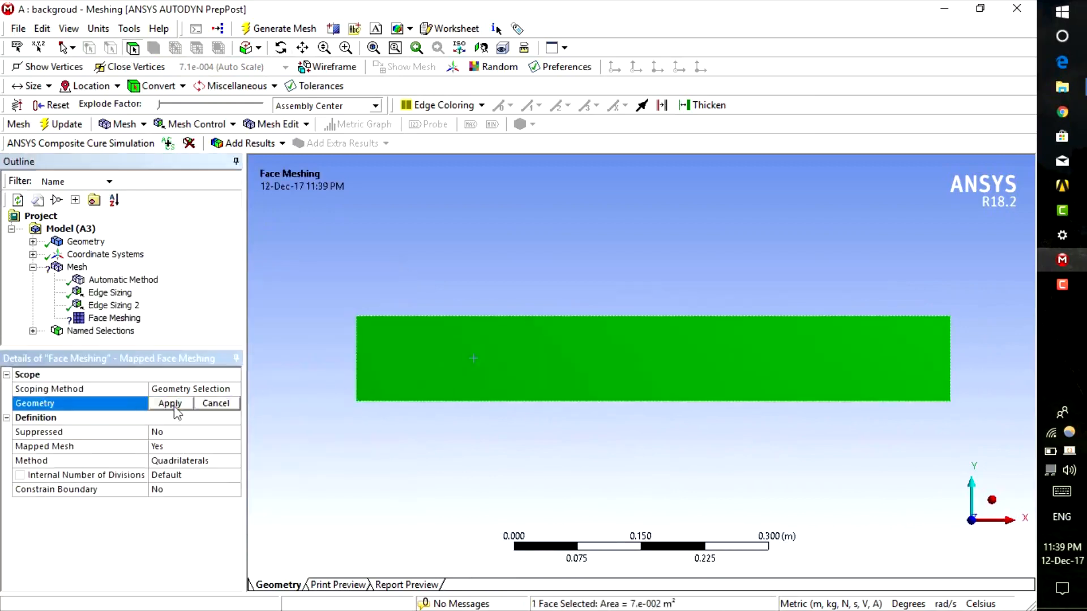
click(170, 404)
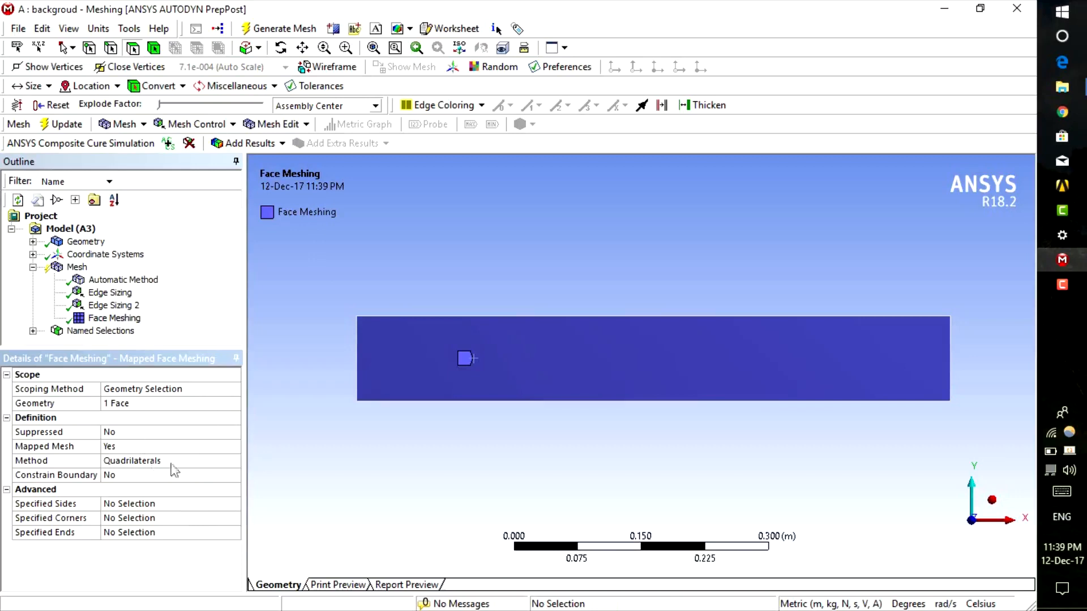
Generate the background mesh from the method, edge sizings and face meshing, and check its cell distribution
right_click(78, 268)
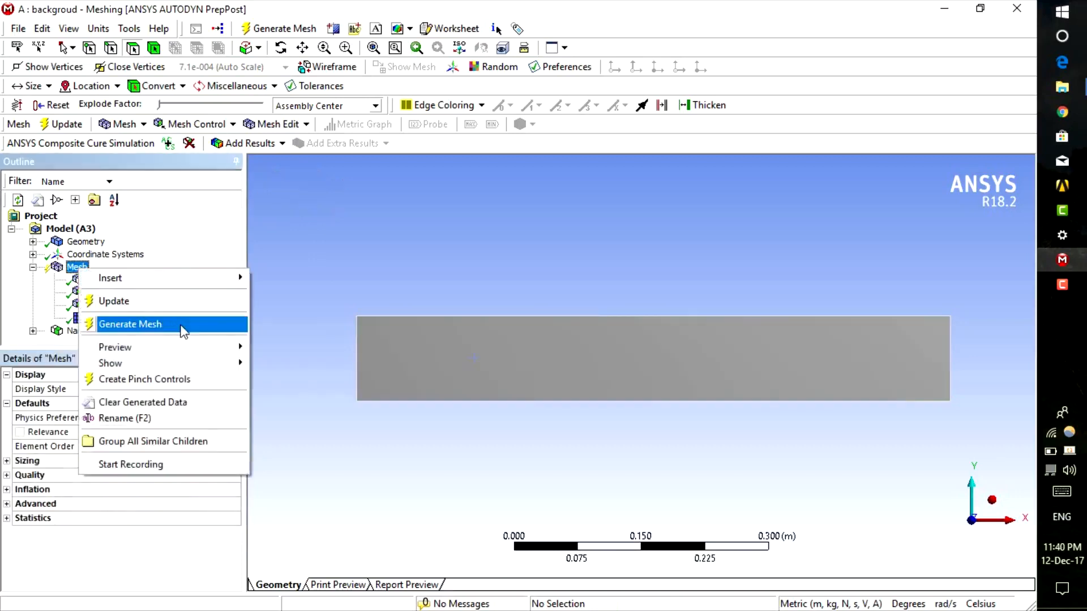
click(182, 330)
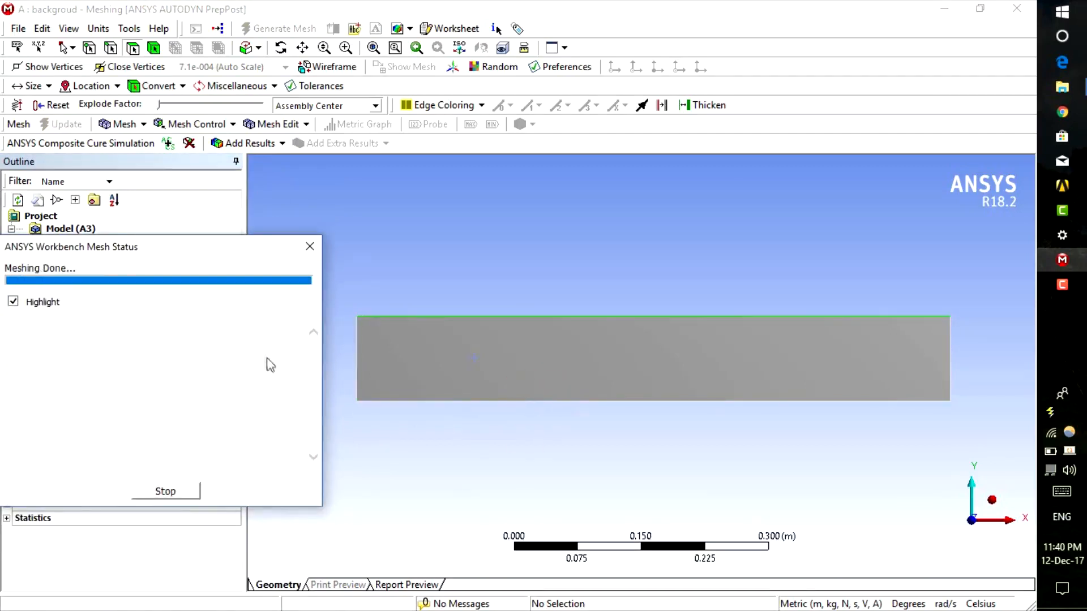
scroll(502, 351, up, 4)
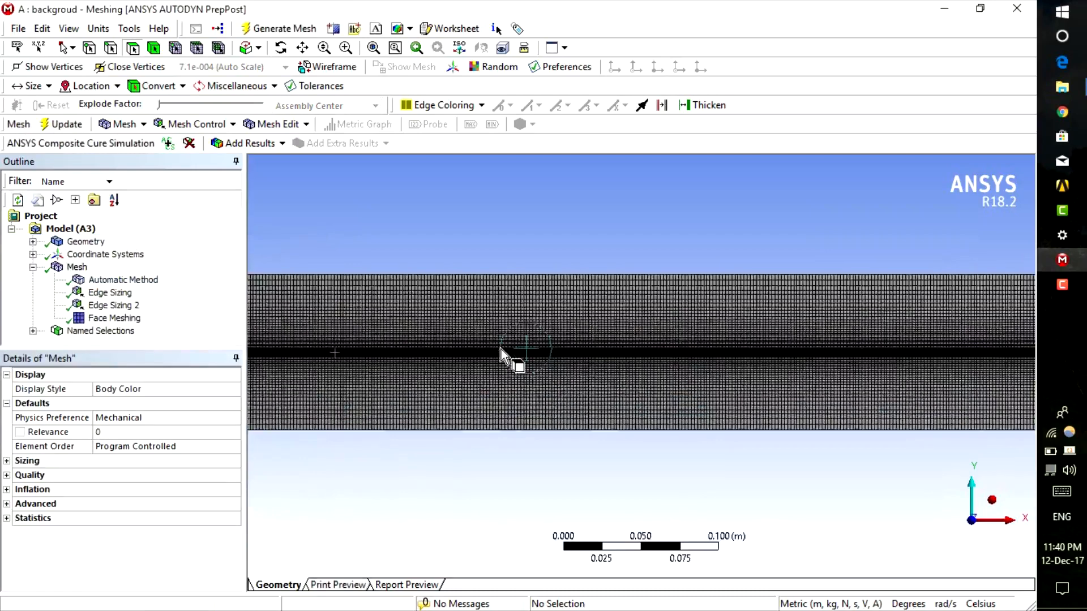
scroll(506, 354, down, 2)
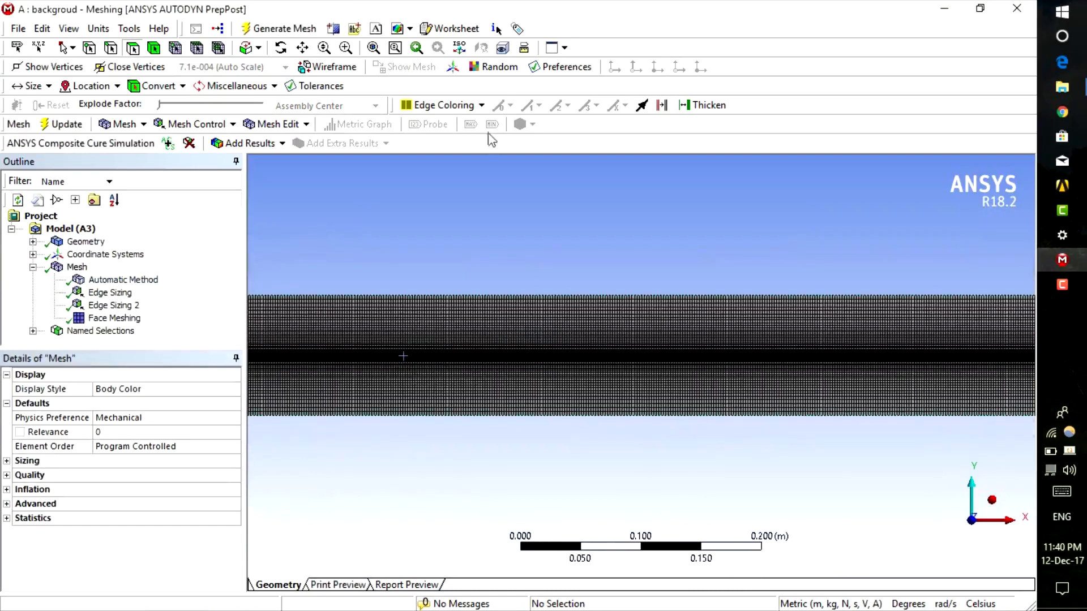
click(304, 48)
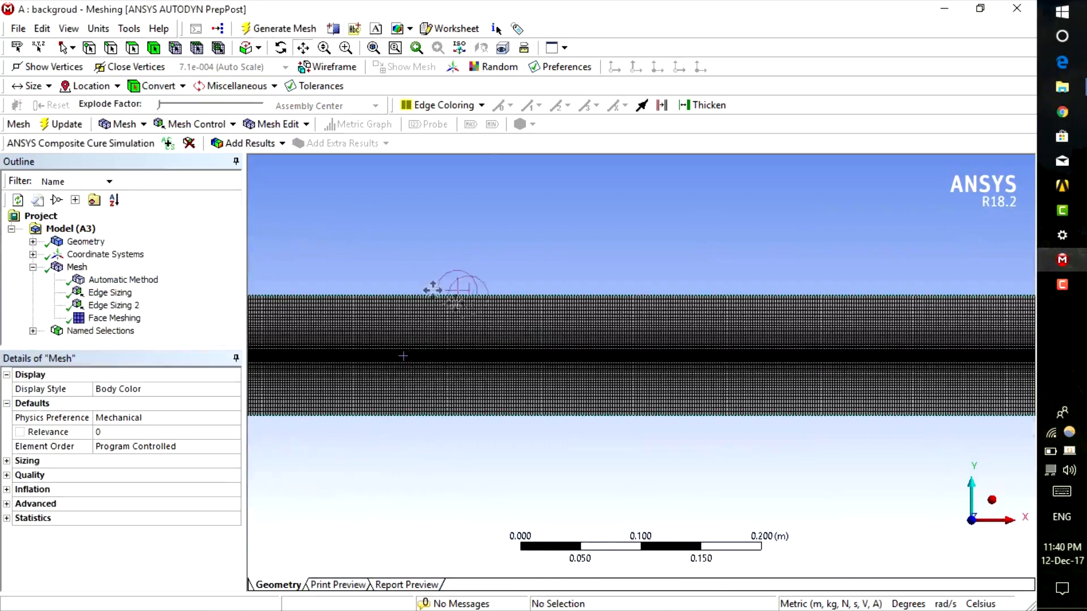
Examine the background mesh along the rectangle's length, up close and as a whole, and review its named selections
drag(476, 326, 586, 308)
scroll(504, 344, up, 2)
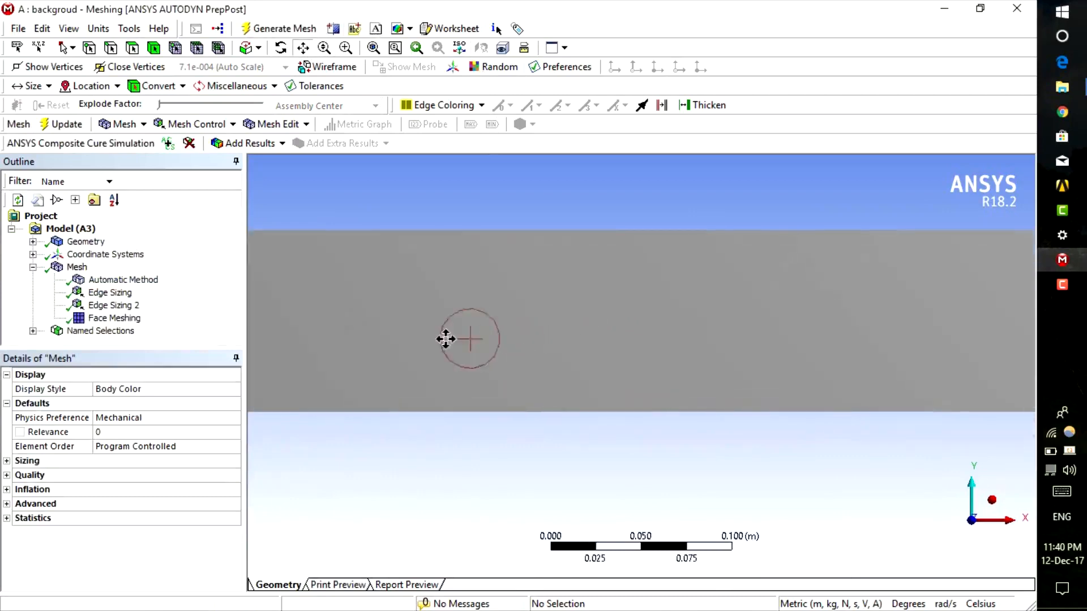
drag(443, 340, 622, 371)
scroll(483, 352, down, 3)
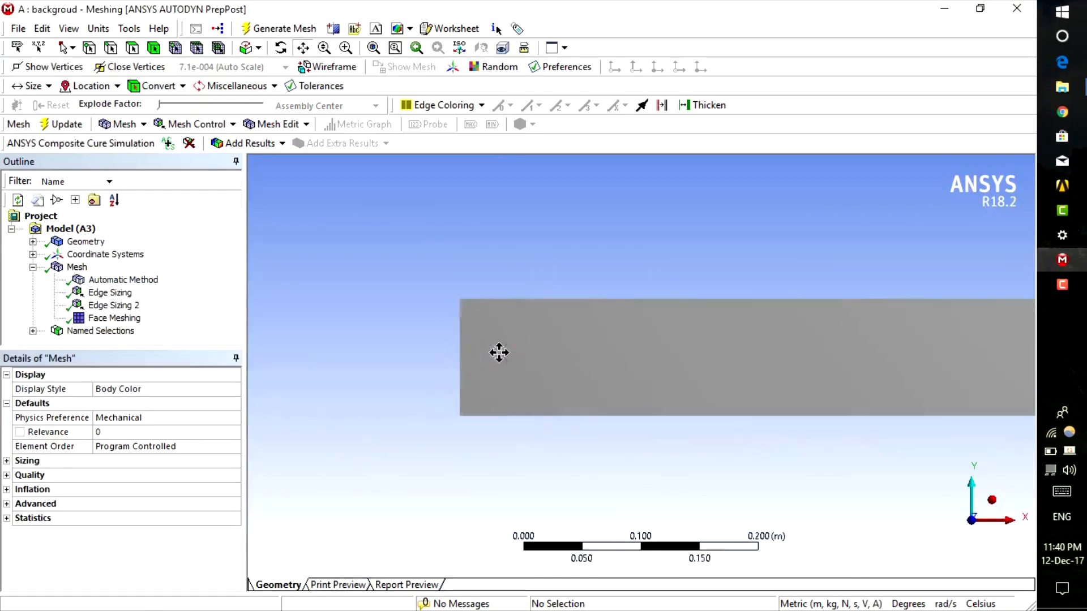
drag(696, 375, 573, 327)
scroll(539, 328, up, 2)
scroll(542, 331, up, 2)
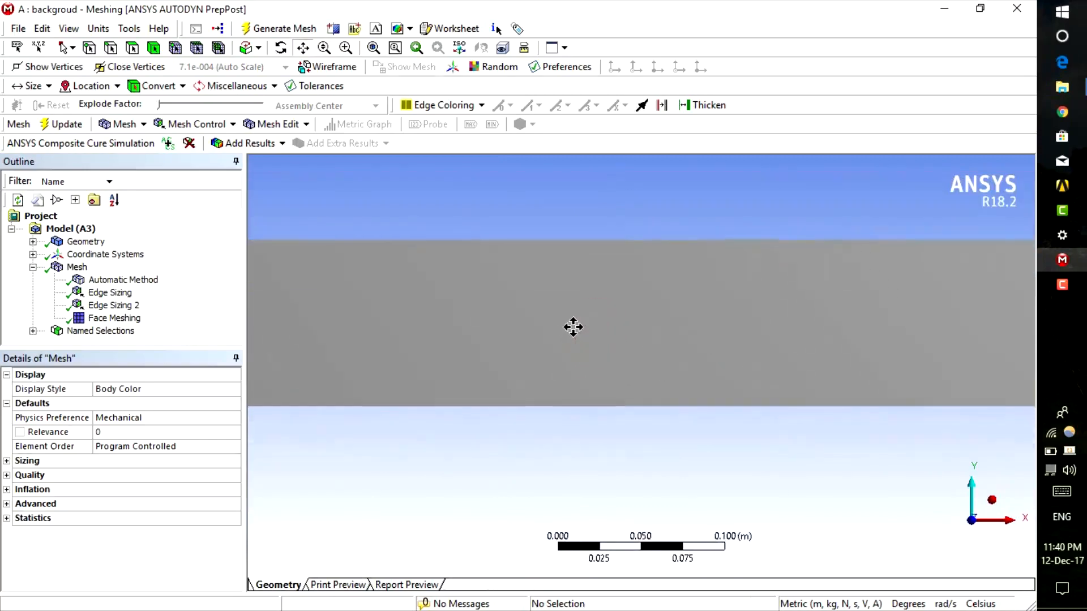
scroll(573, 324, down, 3)
click(77, 267)
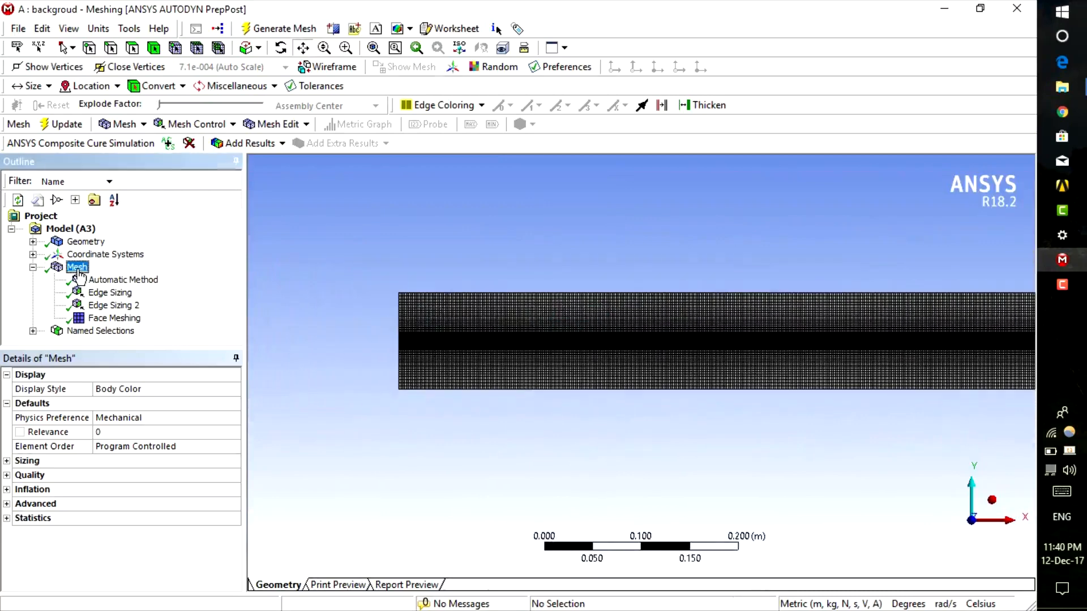
drag(720, 321, 648, 288)
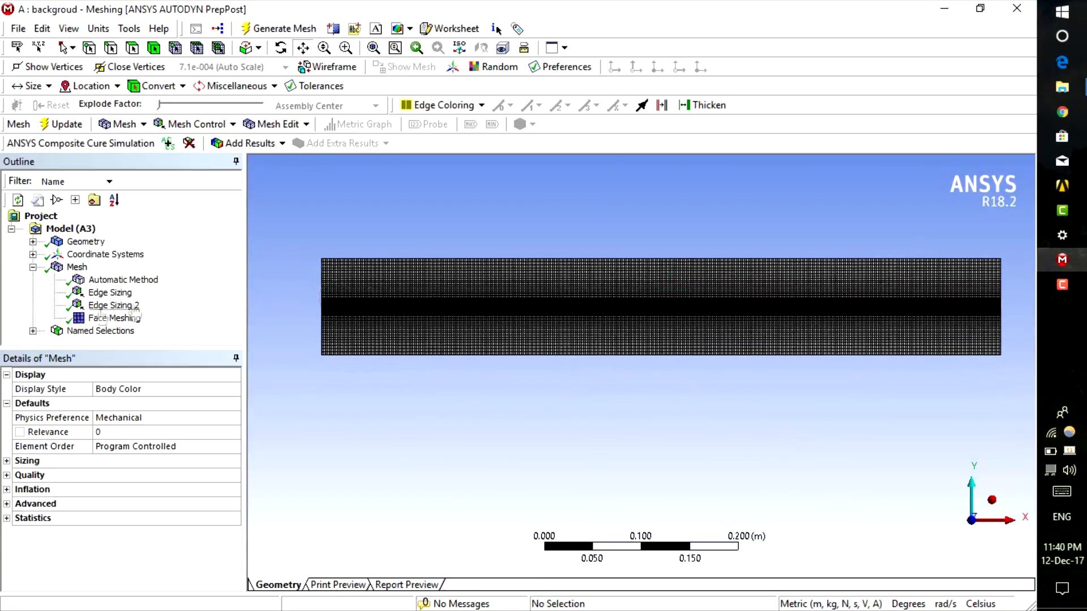
click(33, 330)
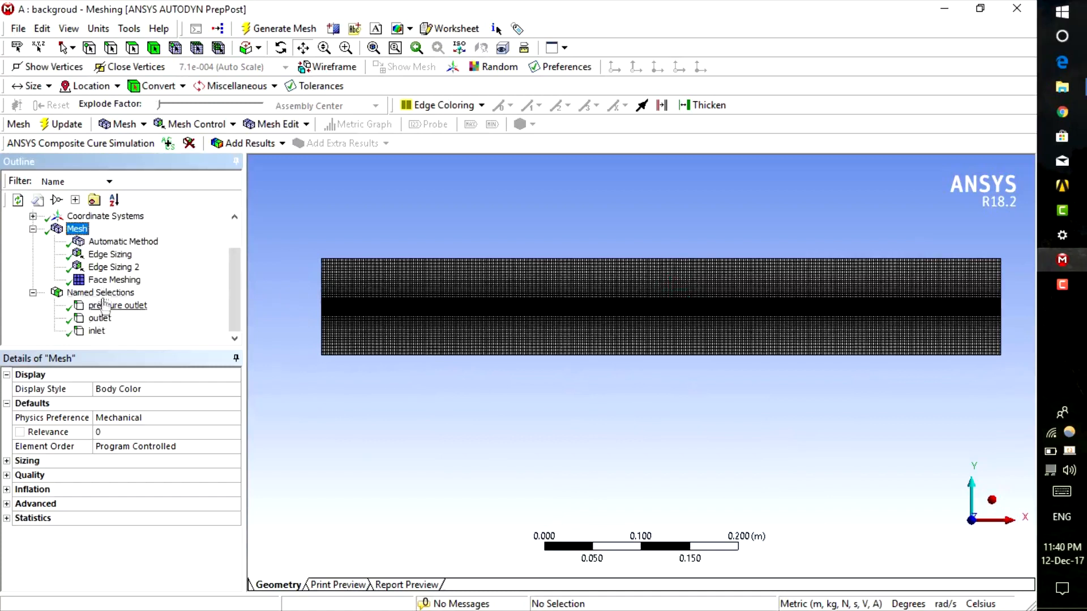
click(33, 229)
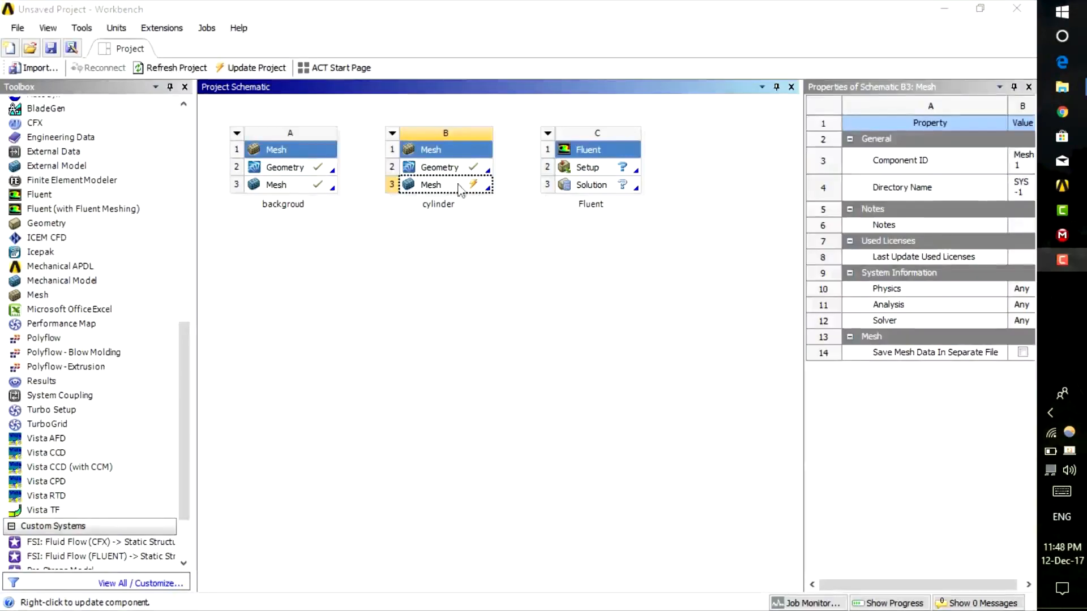
Switch to the cylinder's meshing window and group the two inner circle edges into a named selection called cylinder
click(1062, 234)
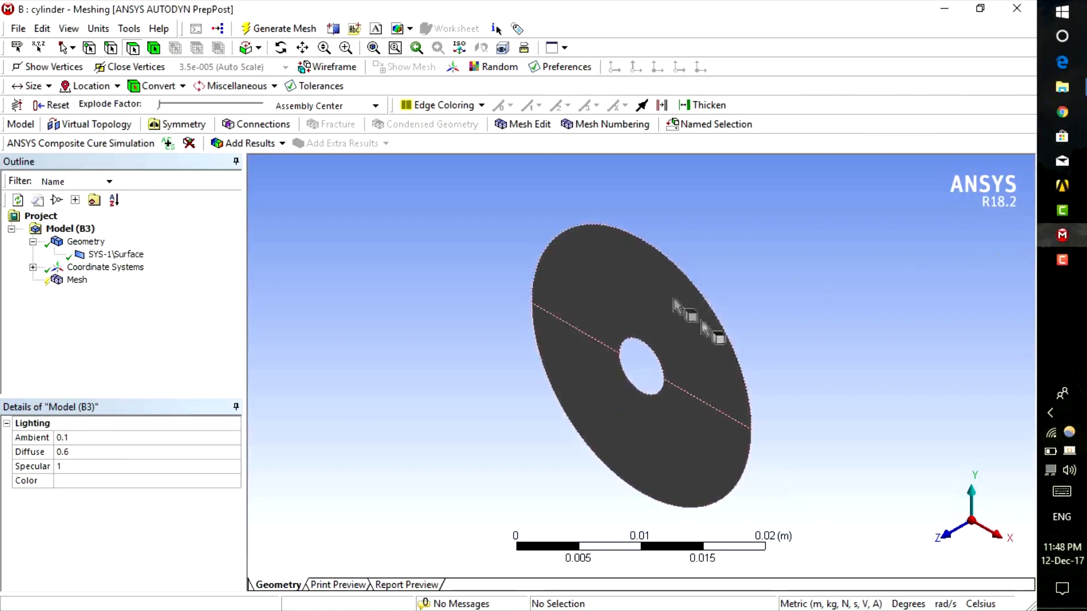
click(944, 534)
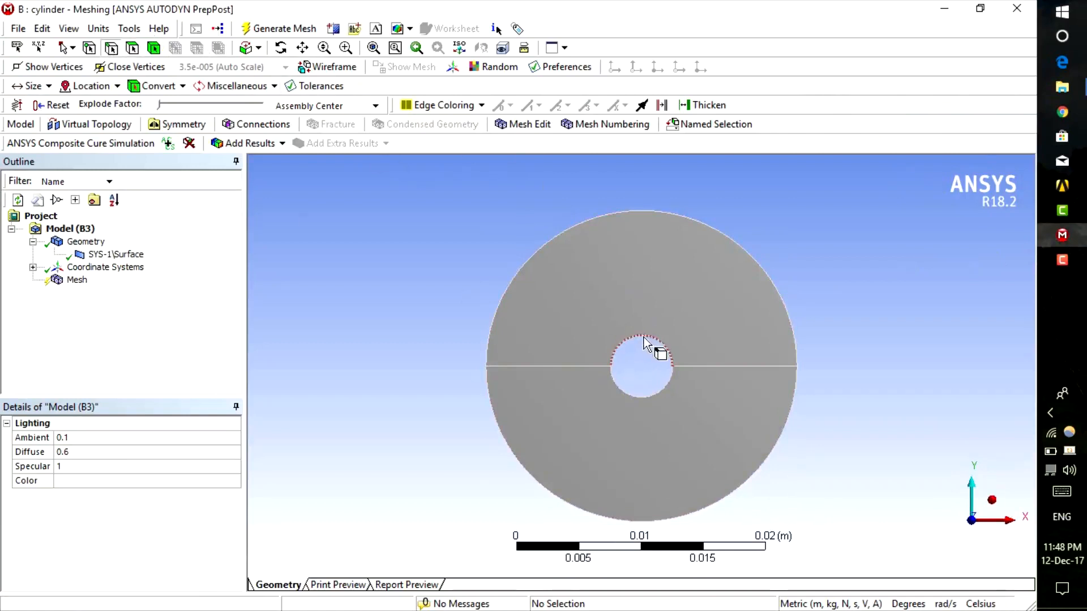
click(643, 362)
ctrl+click(641, 400)
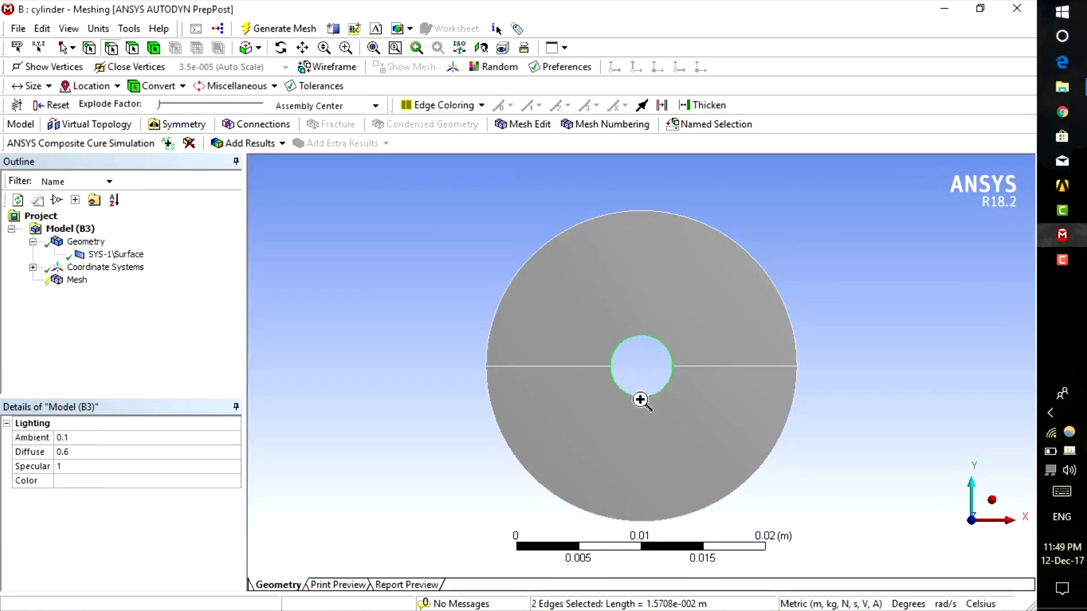
right_click(746, 403)
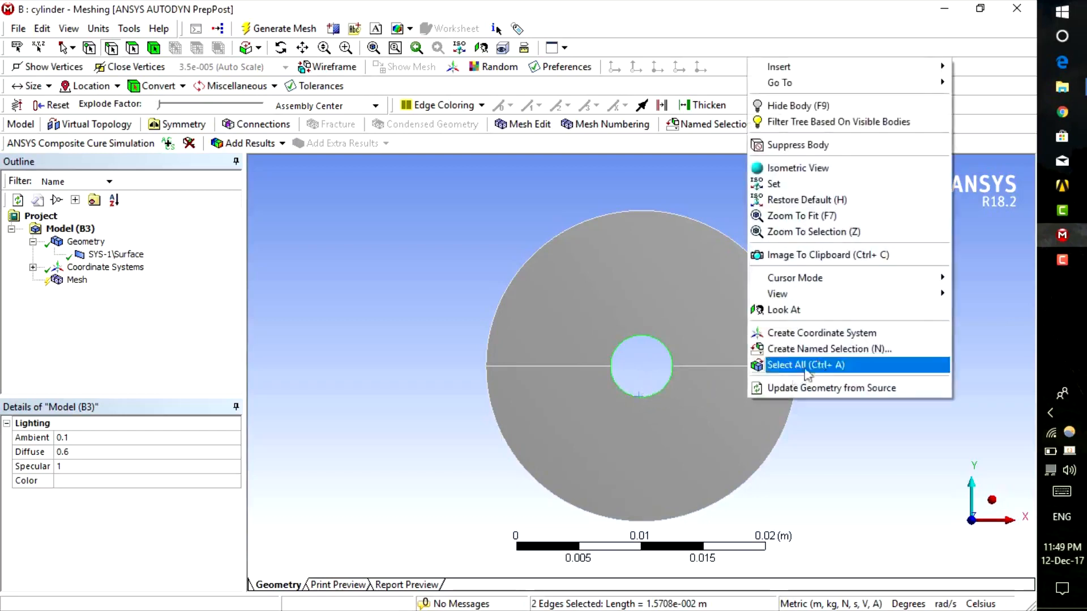
click(830, 348)
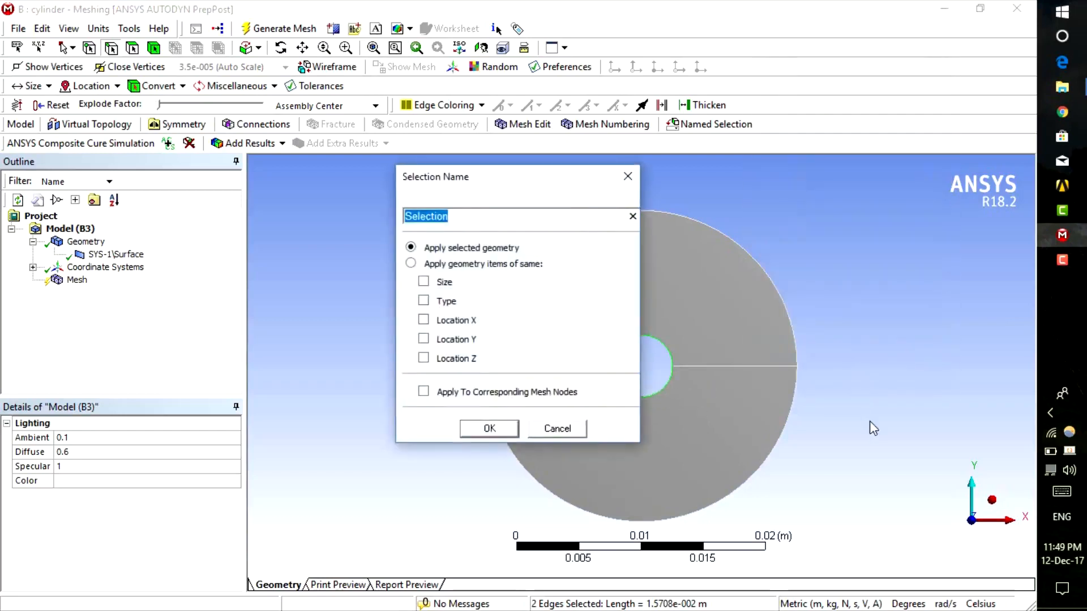
text(cylinder)
click(486, 432)
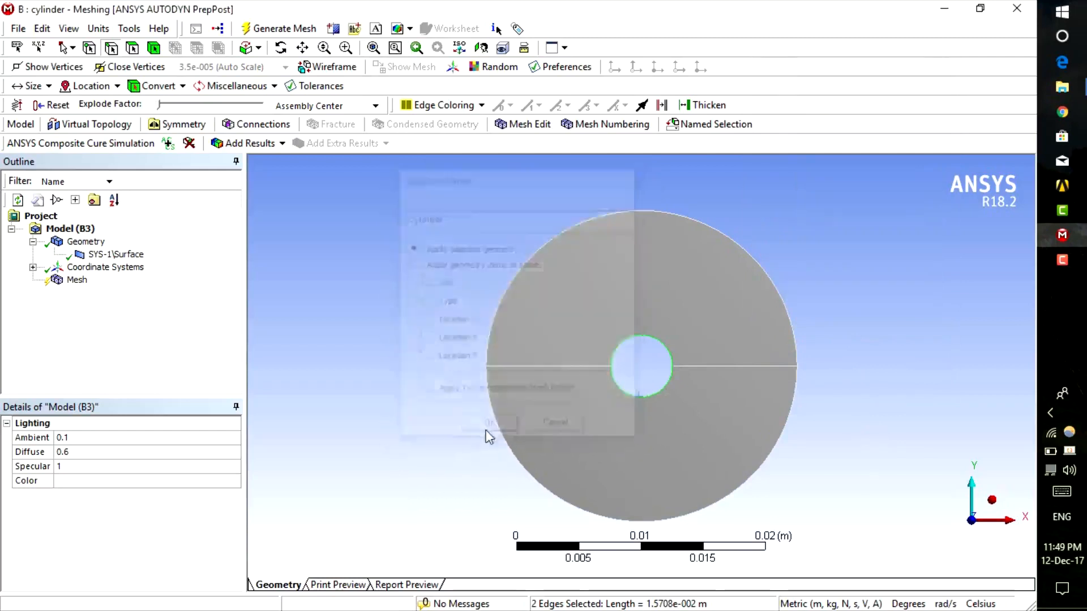
Group the two outer circle edges into a named selection called overset
click(739, 244)
ctrl+click(707, 500)
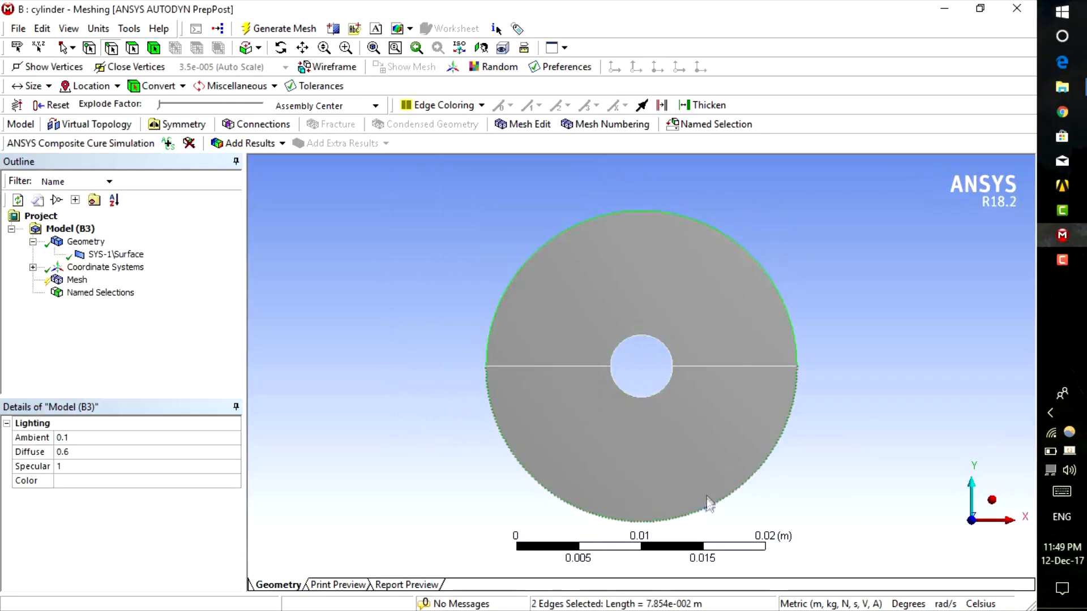
right_click(720, 501)
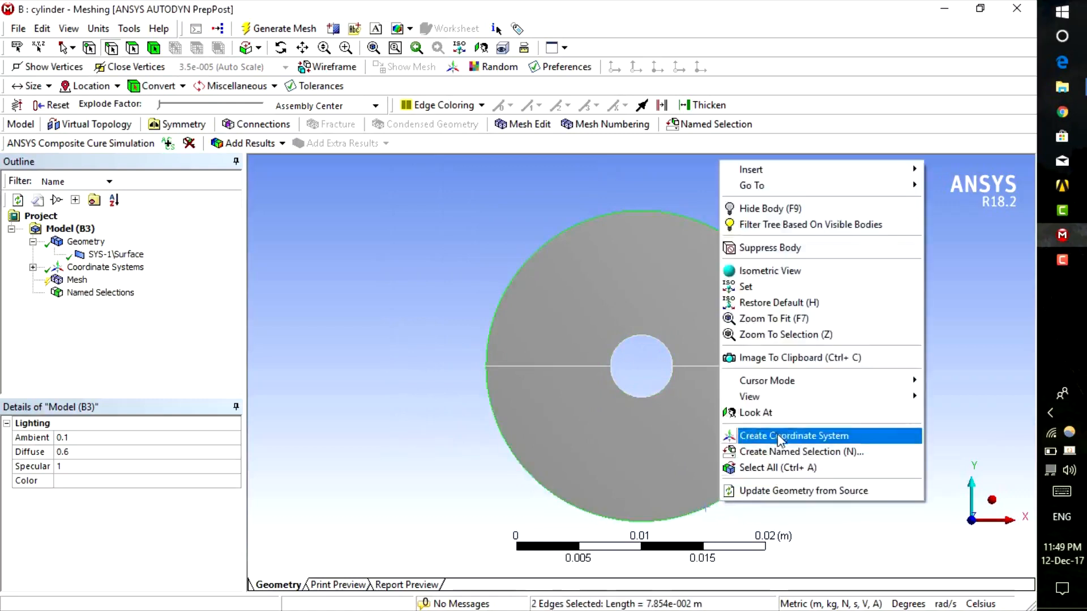
click(778, 451)
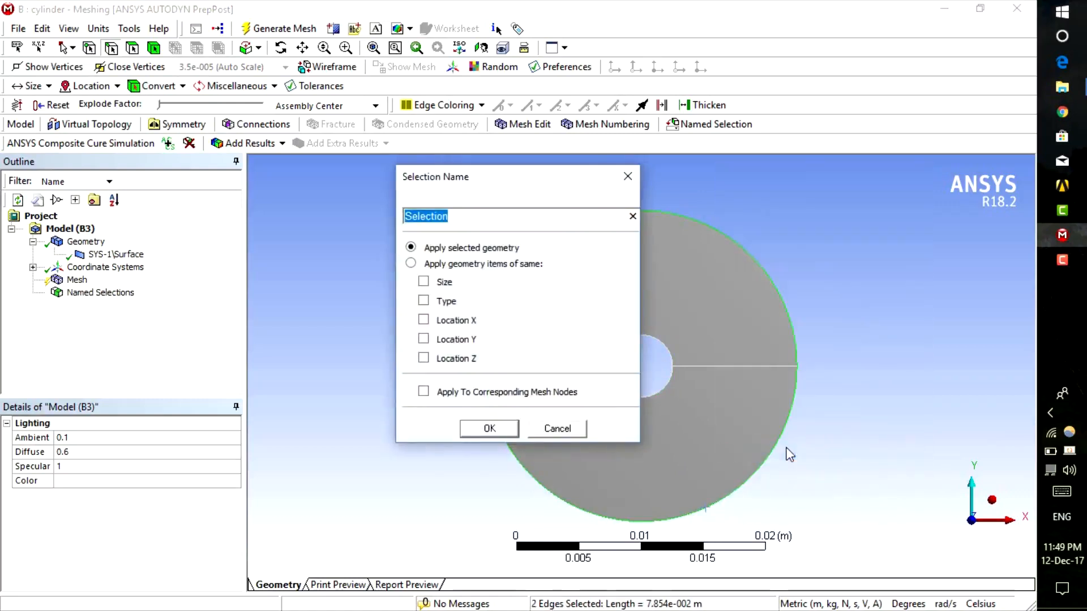
text(overset)
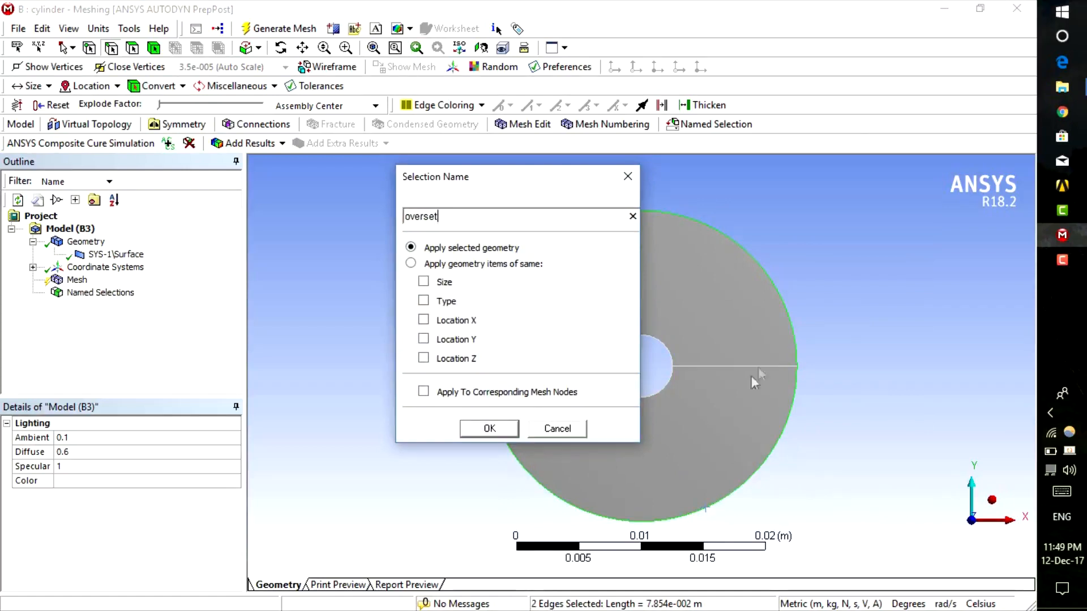
click(506, 427)
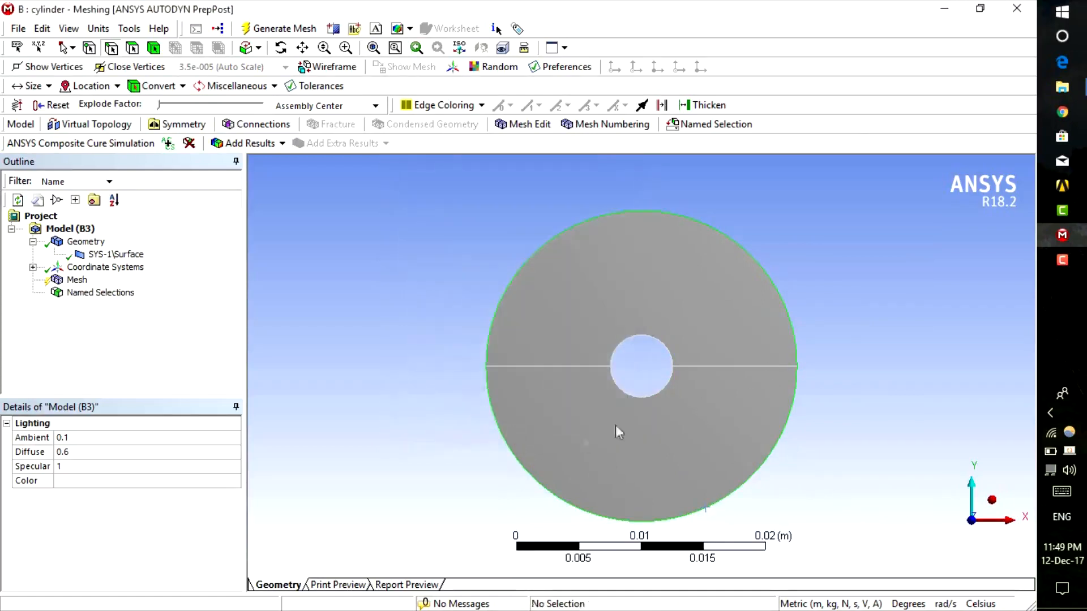
Insert a mesh method scoped to the ring surface body and change its free face mesh type
right_click(74, 280)
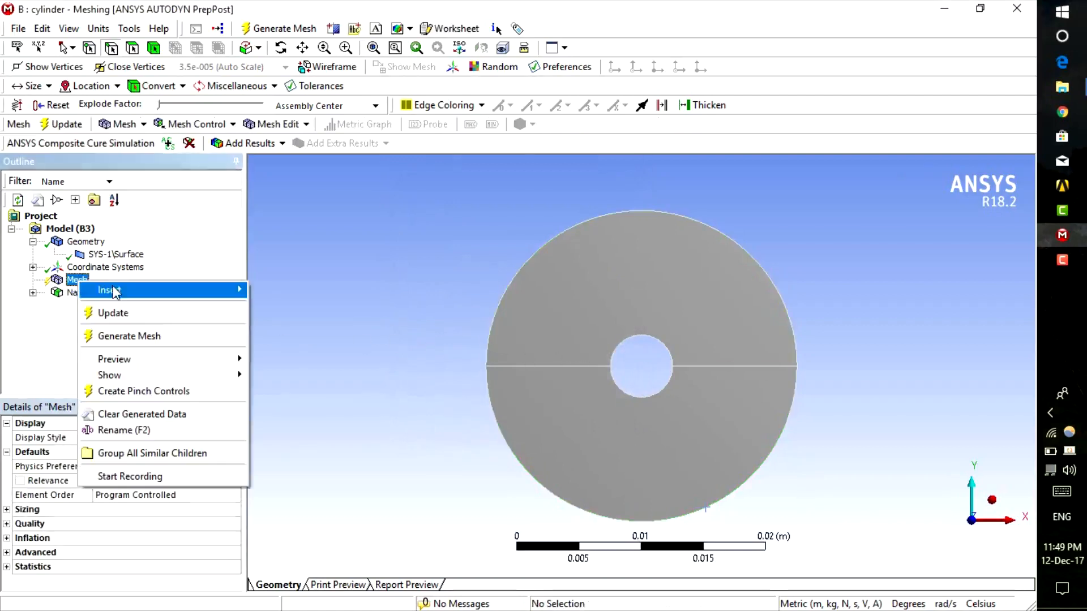
mouse_move(188, 296)
click(277, 290)
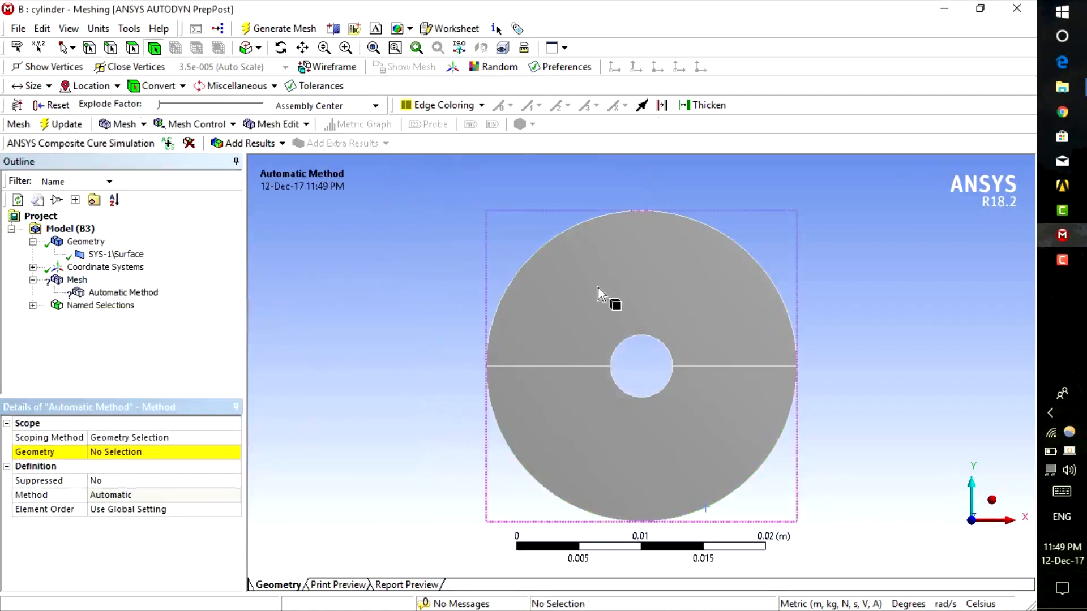
click(606, 303)
click(136, 452)
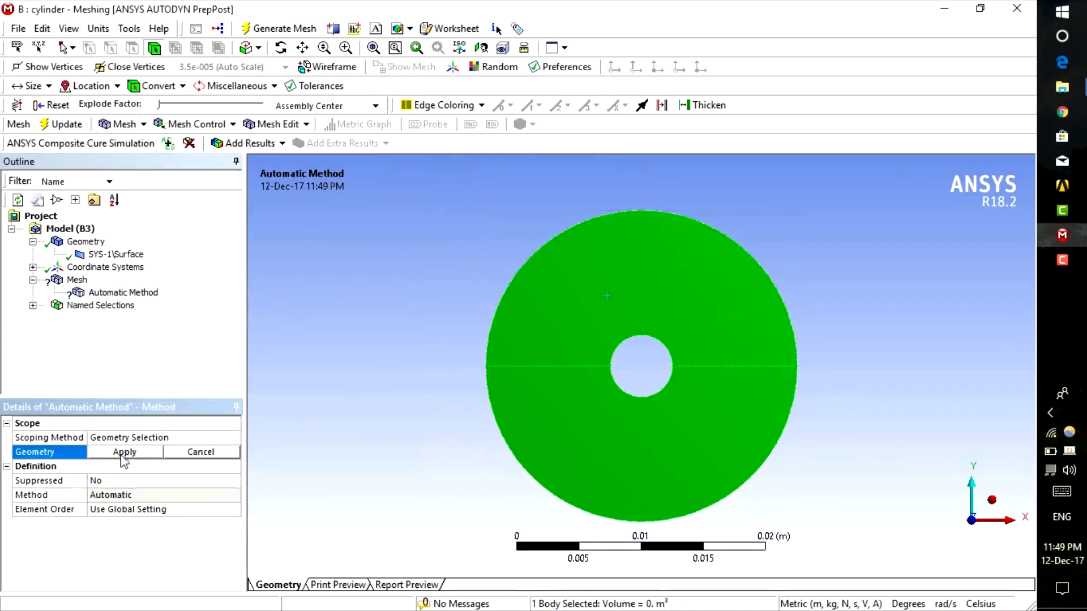
click(121, 452)
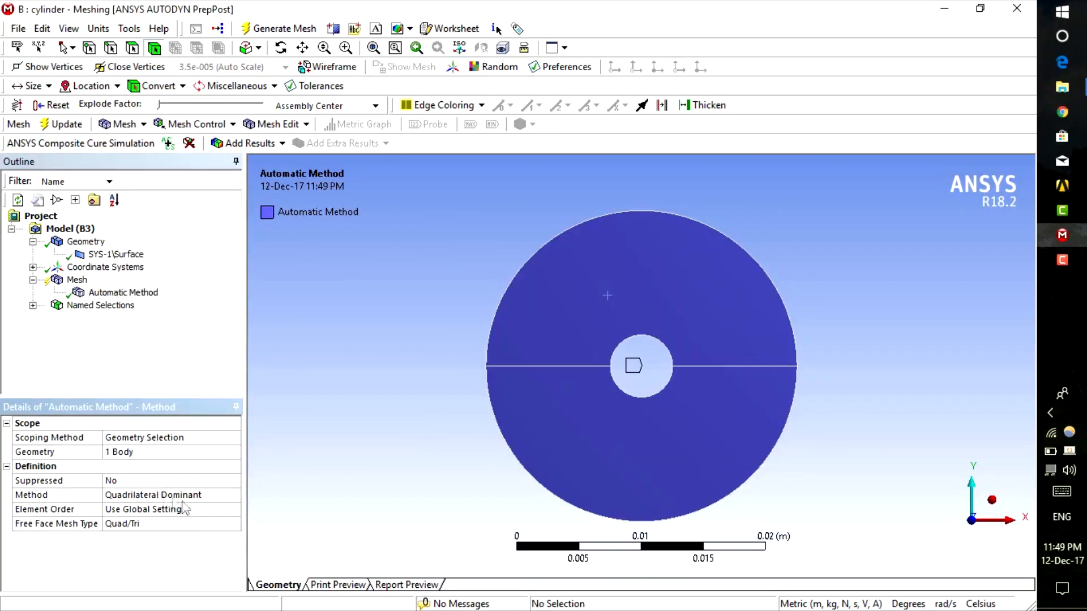
click(192, 526)
click(235, 523)
click(212, 544)
Insert a sizing control scoped to the four inner and outer circular edges of the ring
right_click(71, 281)
mouse_move(141, 288)
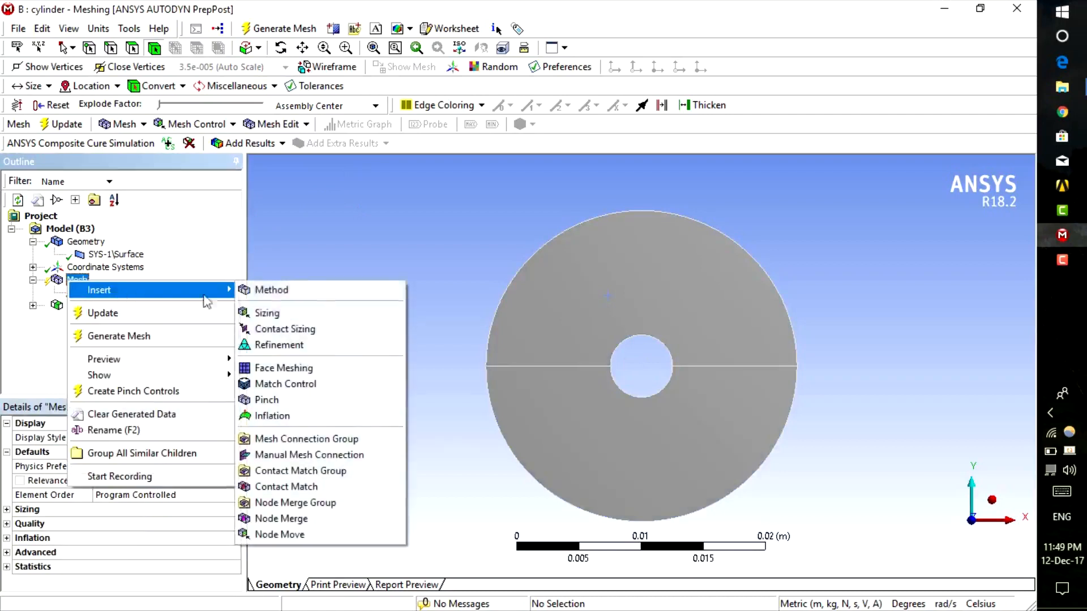
click(308, 316)
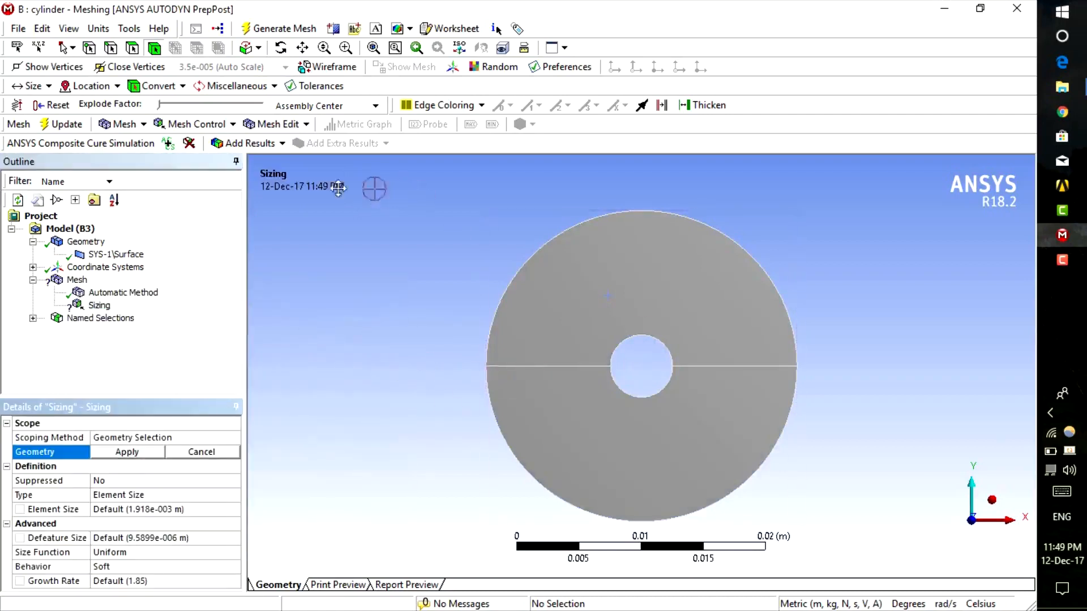
click(110, 48)
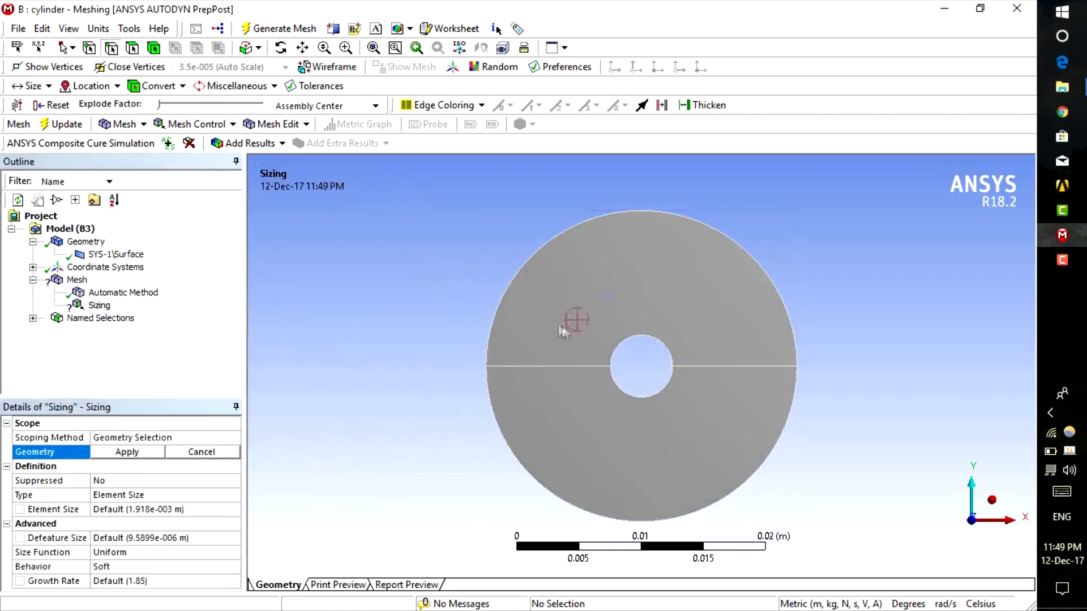
click(630, 343)
ctrl+click(663, 391)
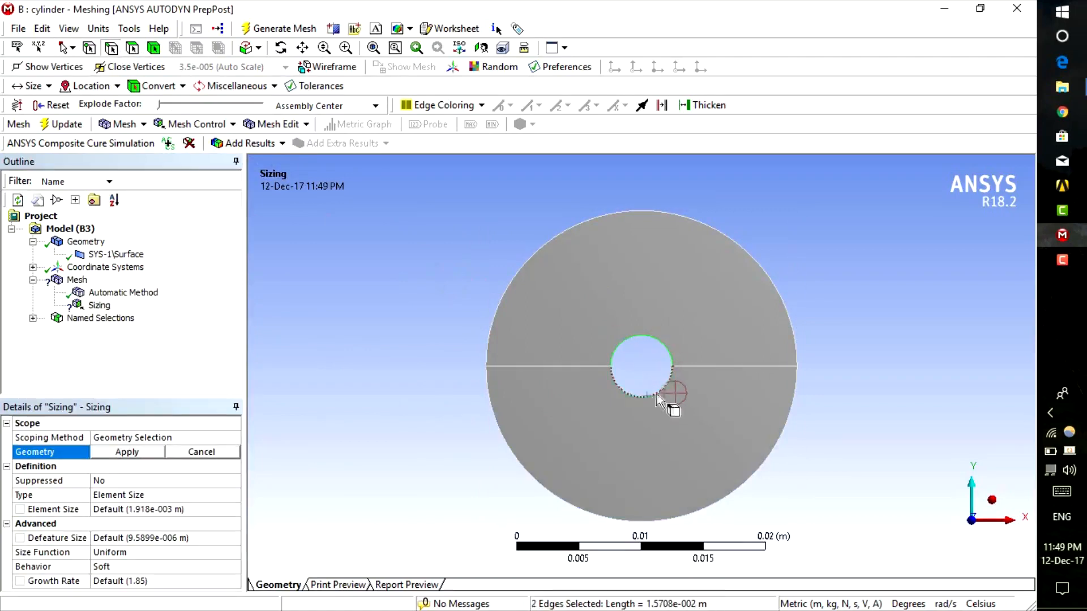
ctrl+click(671, 212)
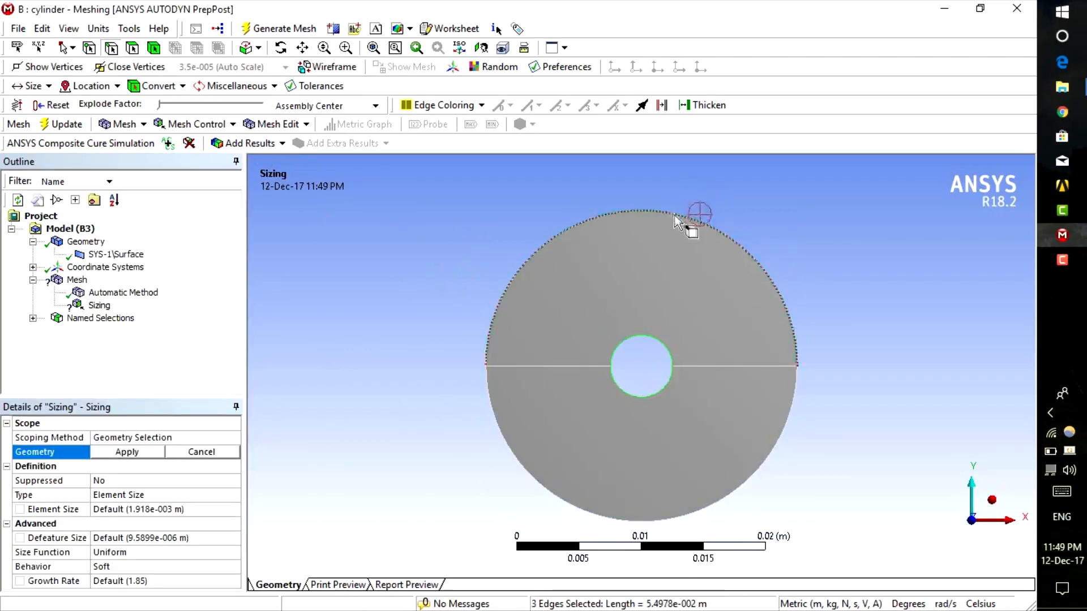
ctrl+click(671, 519)
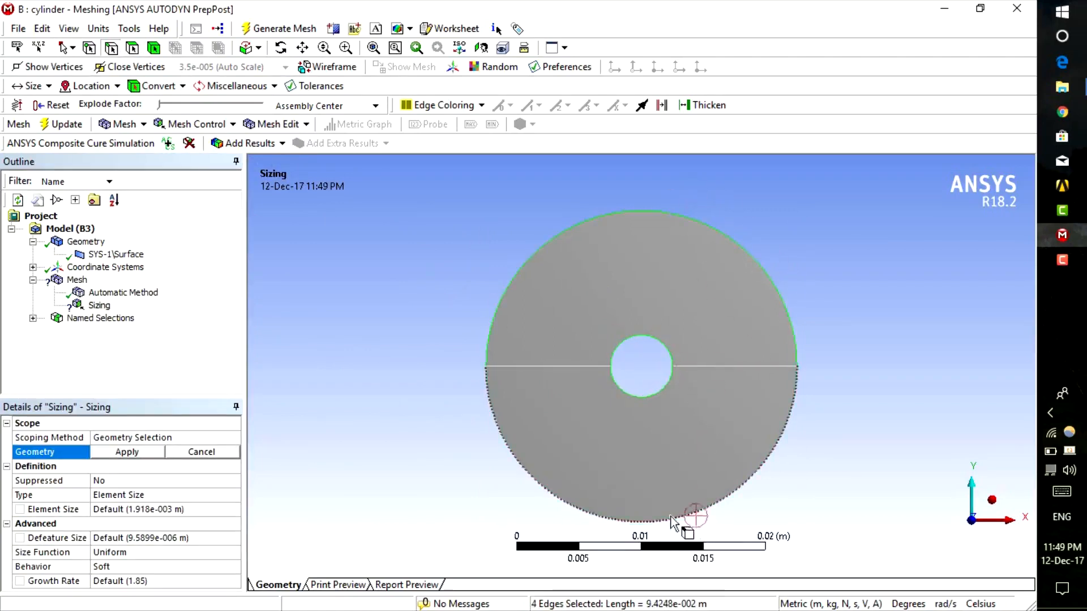
click(125, 453)
Define the circular-edge sizing by number of divisions, with 50 divisions and Hard behavior
click(170, 497)
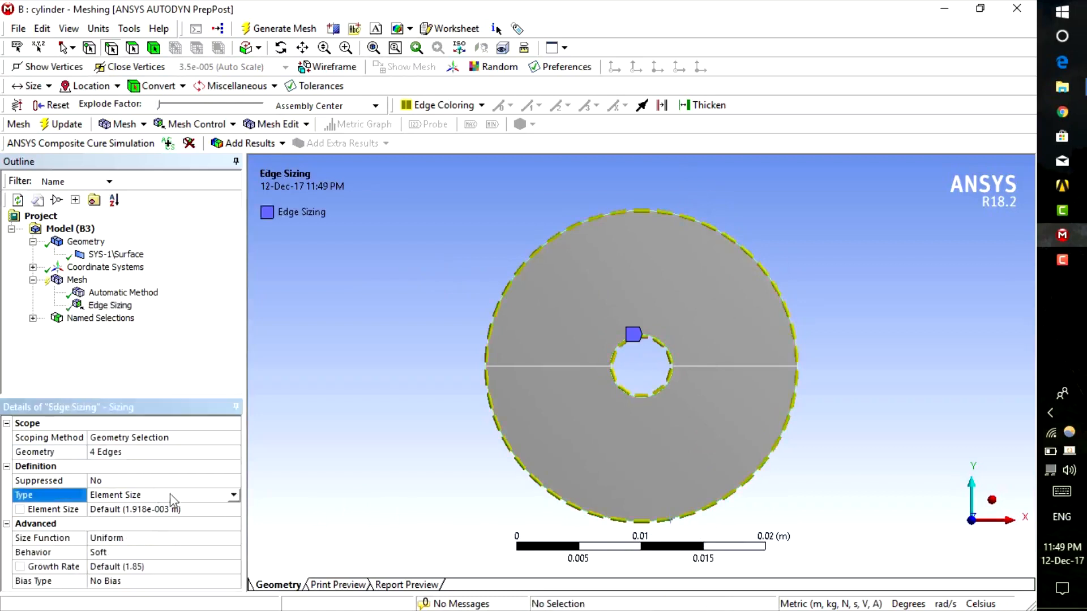
click(234, 495)
click(192, 515)
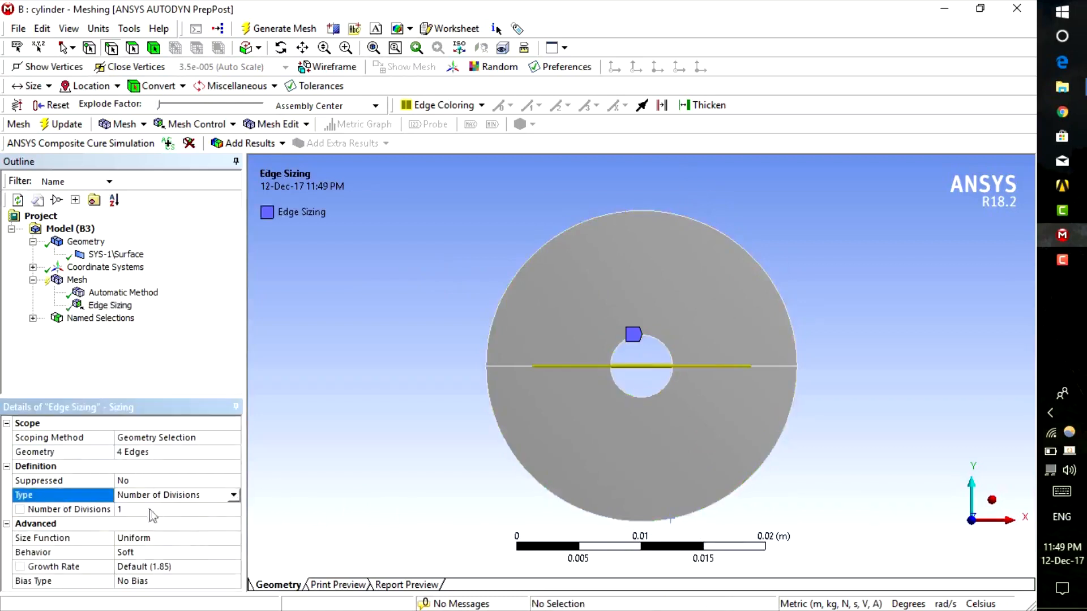
click(149, 511)
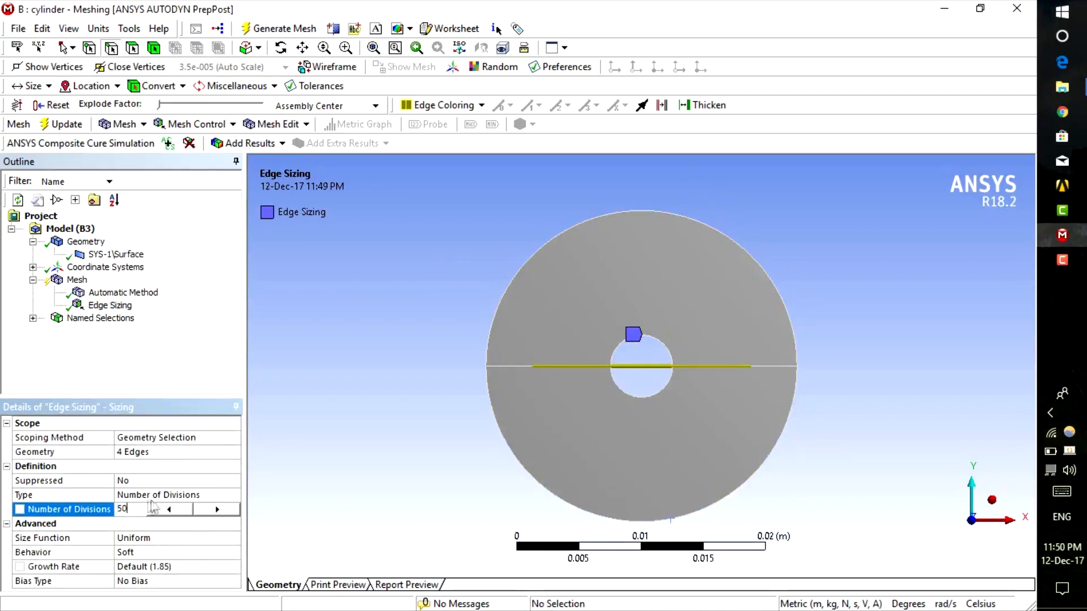
text(50)
click(200, 557)
click(234, 553)
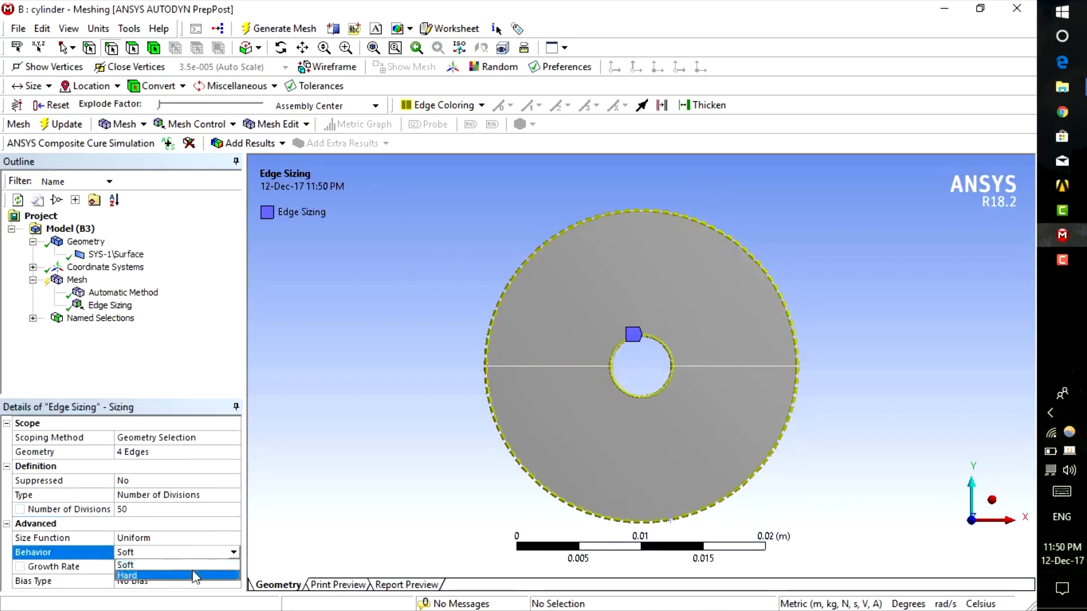
click(193, 576)
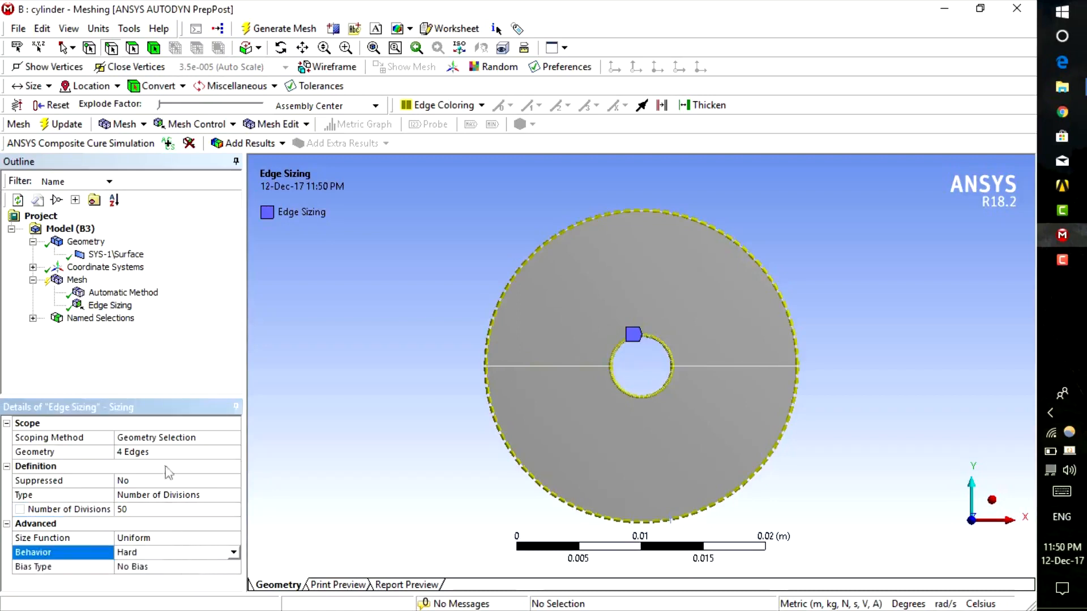
Insert a second sizing control scoped to the two straight radial edges of the ring
right_click(77, 280)
mouse_move(202, 300)
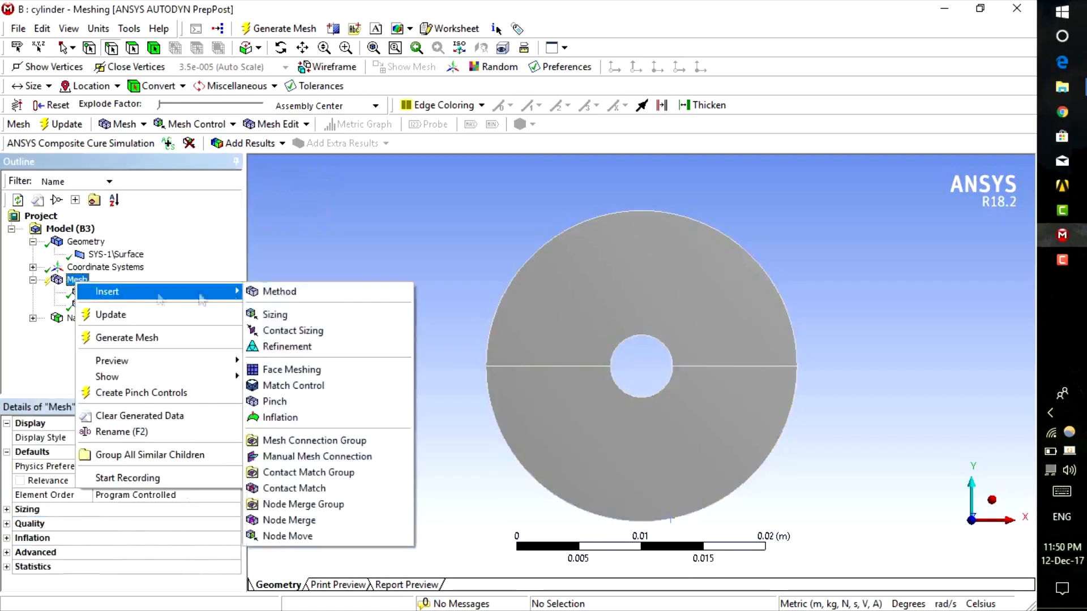
click(275, 314)
click(706, 369)
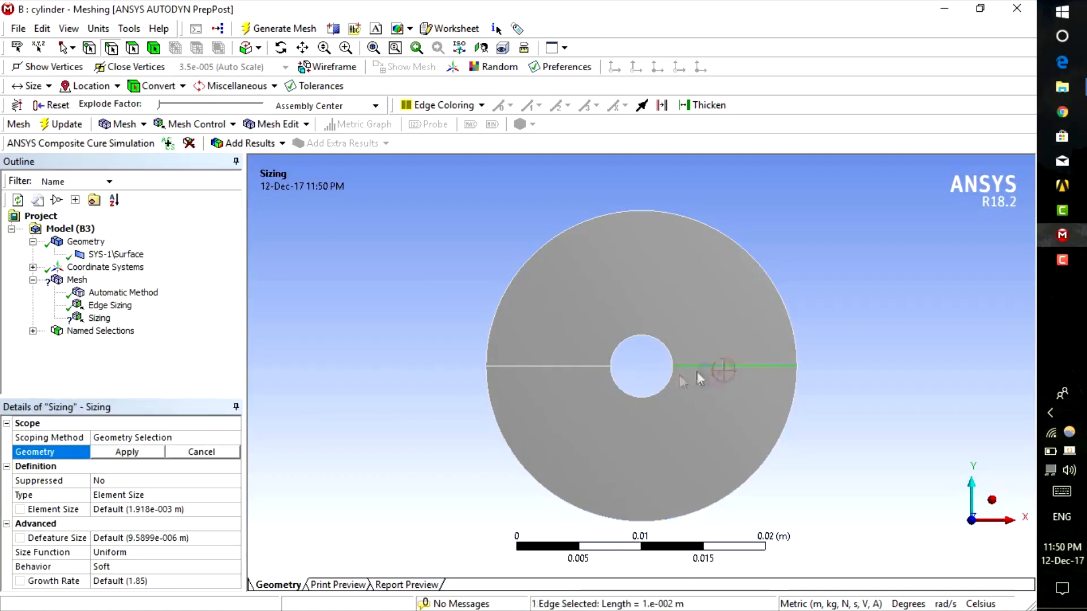
ctrl+click(539, 369)
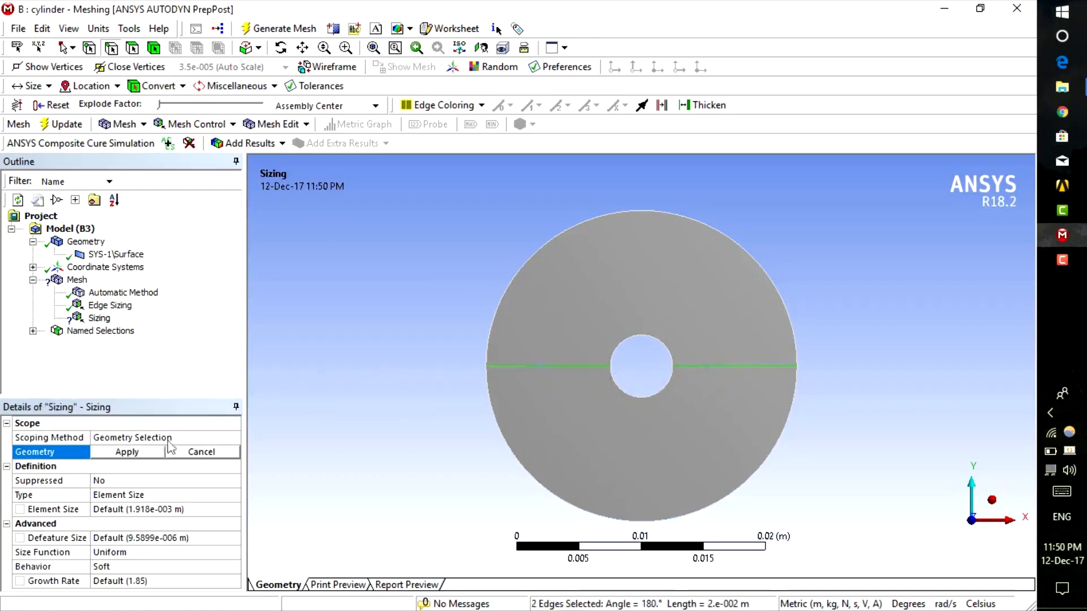
click(127, 452)
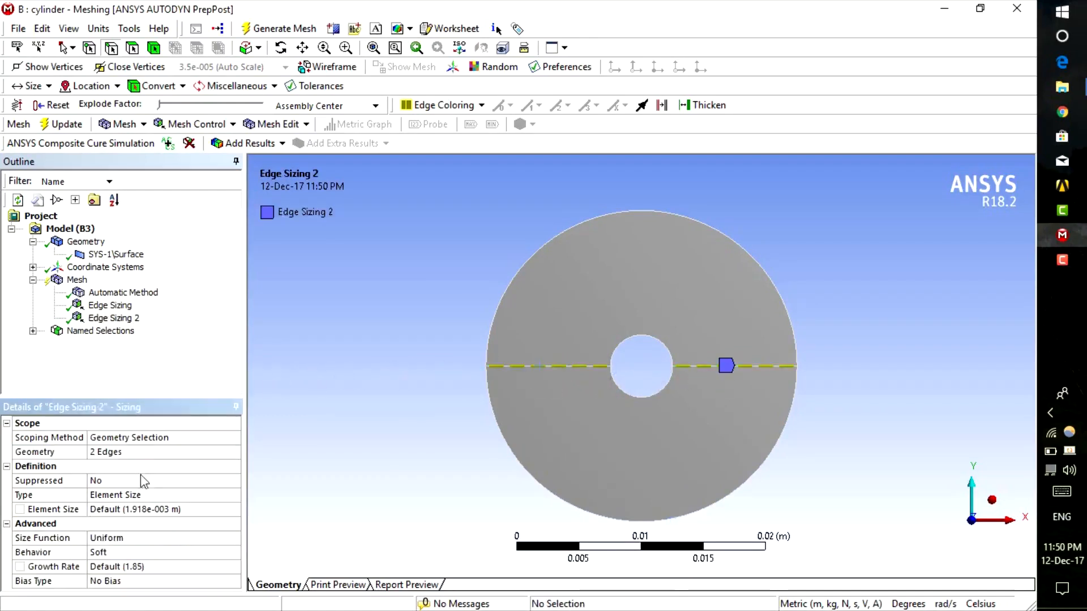
Define the radial-edge sizing by number of divisions with Hard behavior
click(163, 499)
click(198, 501)
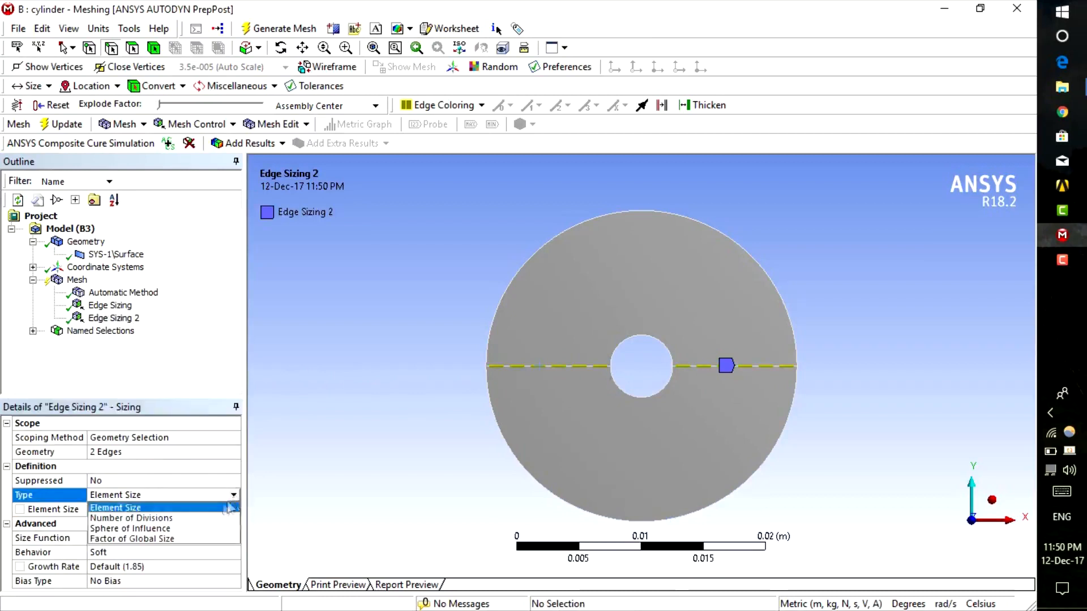
click(191, 517)
click(189, 553)
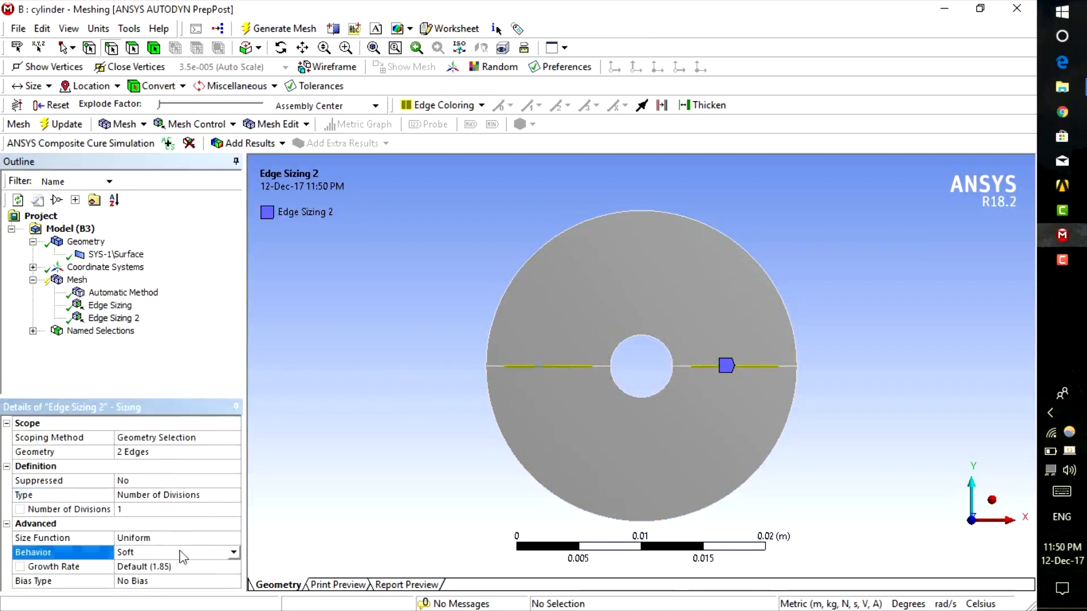
click(233, 553)
click(210, 573)
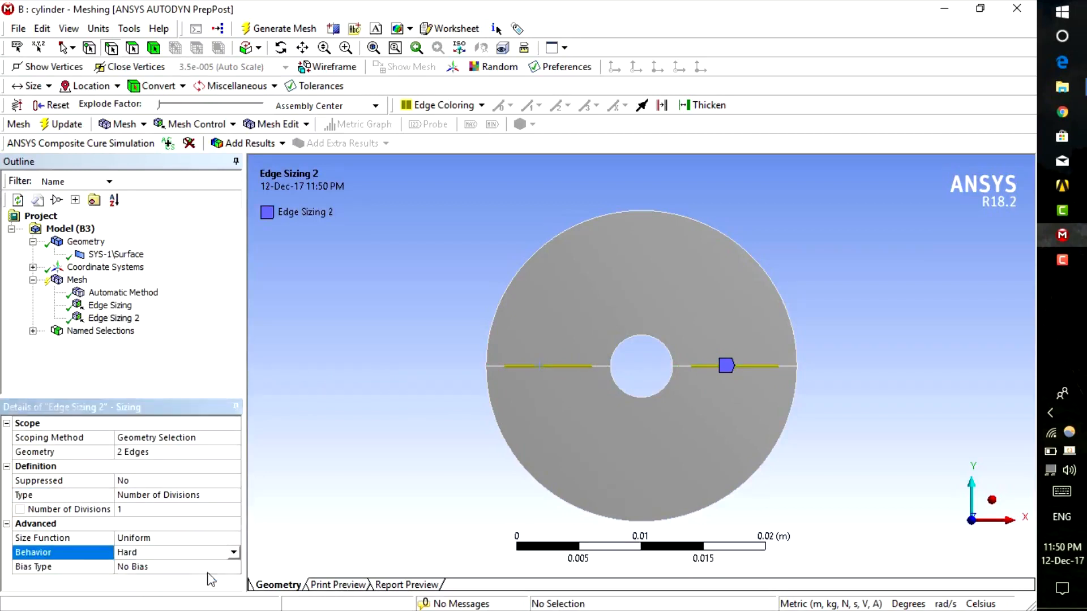
Give the radial-edge sizing a symmetric bias with smaller divisions at both ends and a bias factor of 1.4
click(207, 567)
click(233, 567)
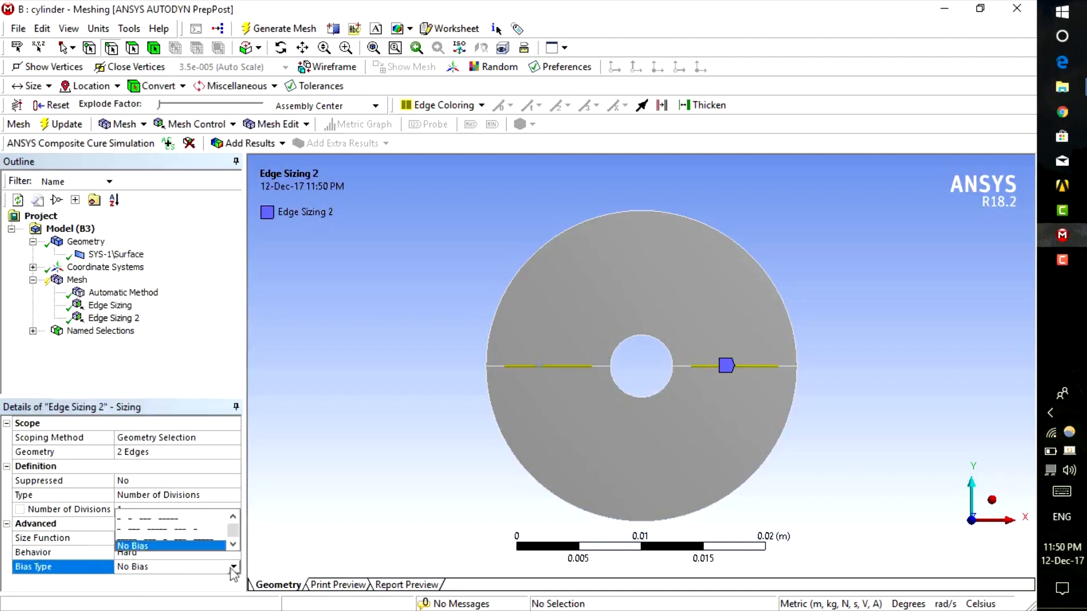
click(207, 532)
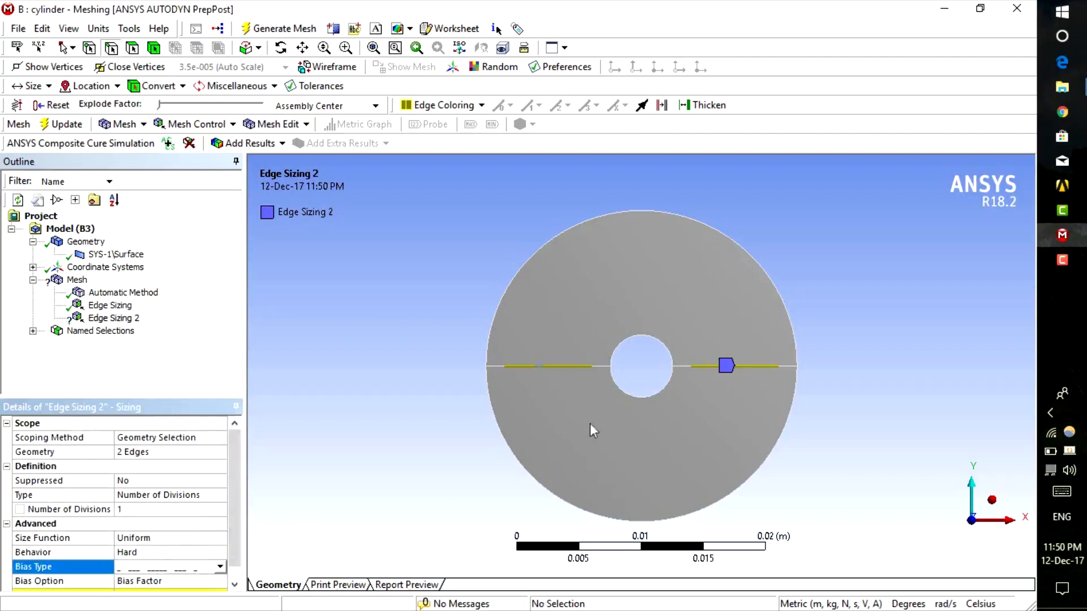
scroll(212, 558, down, 1)
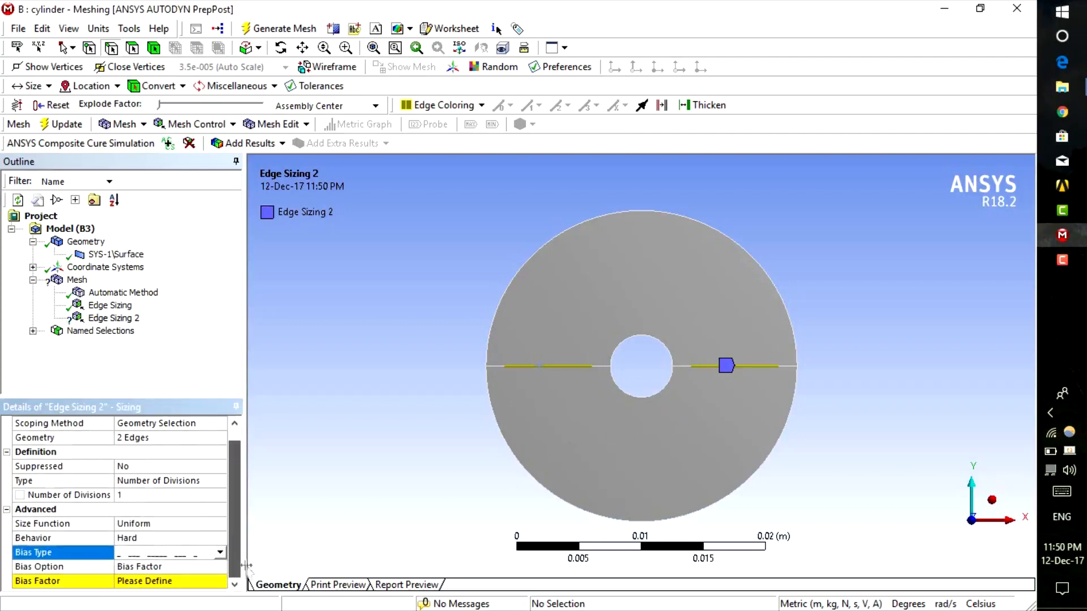
click(206, 579)
text(1.4)
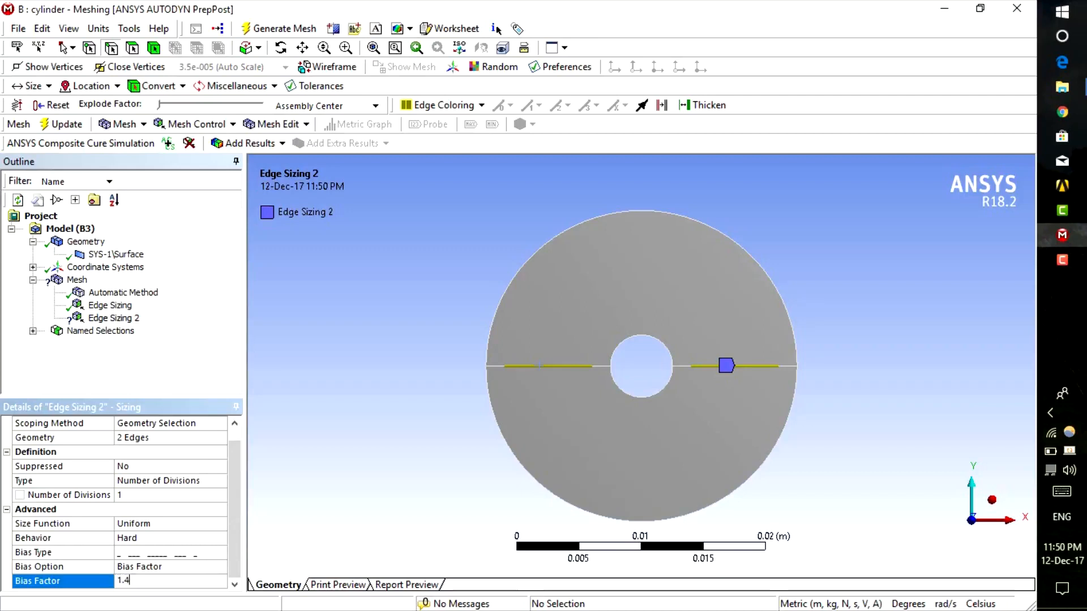
click(129, 372)
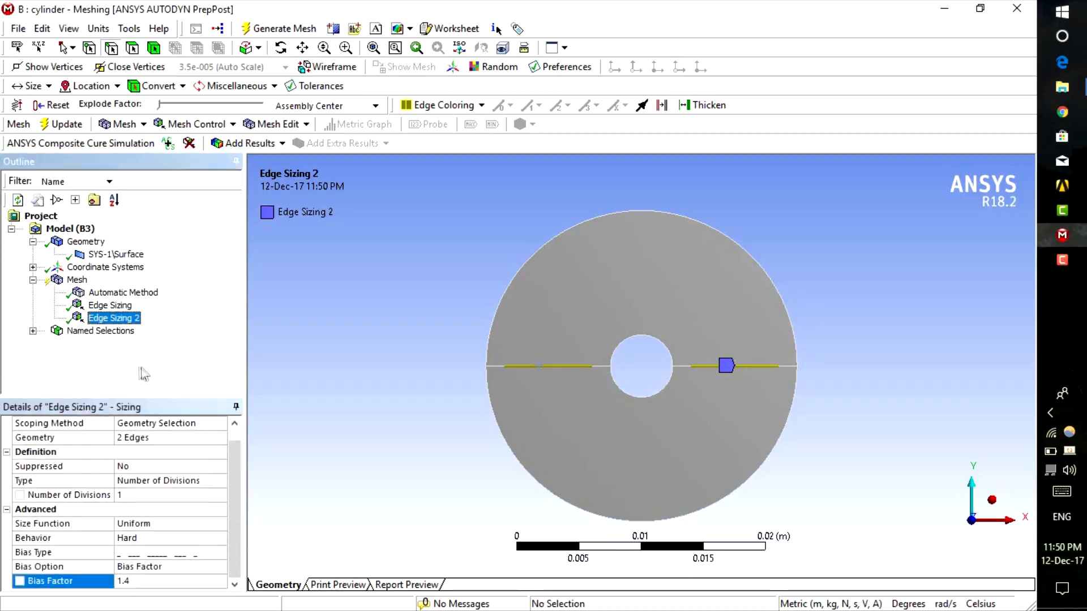
Insert a face meshing control scoped to the upper and lower half faces of the ring
right_click(78, 281)
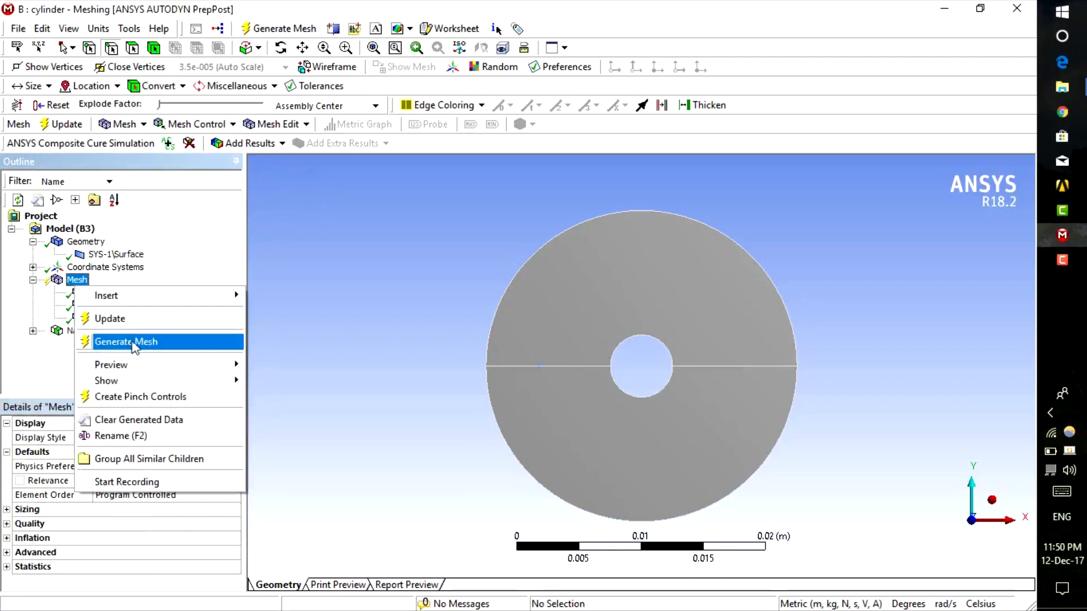
click(134, 342)
right_click(81, 285)
mouse_move(193, 289)
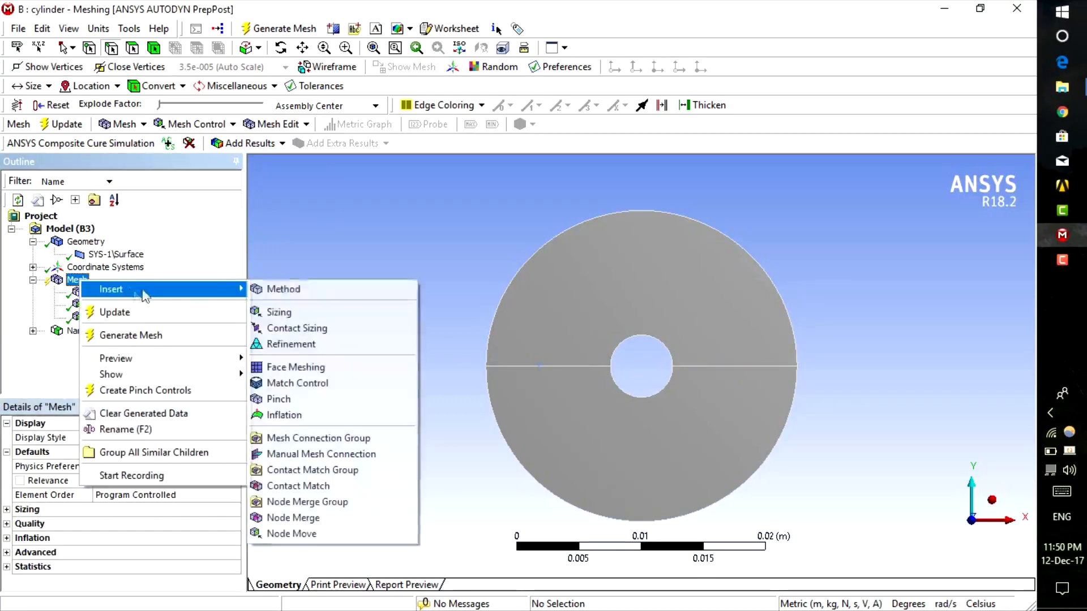
click(292, 367)
click(566, 334)
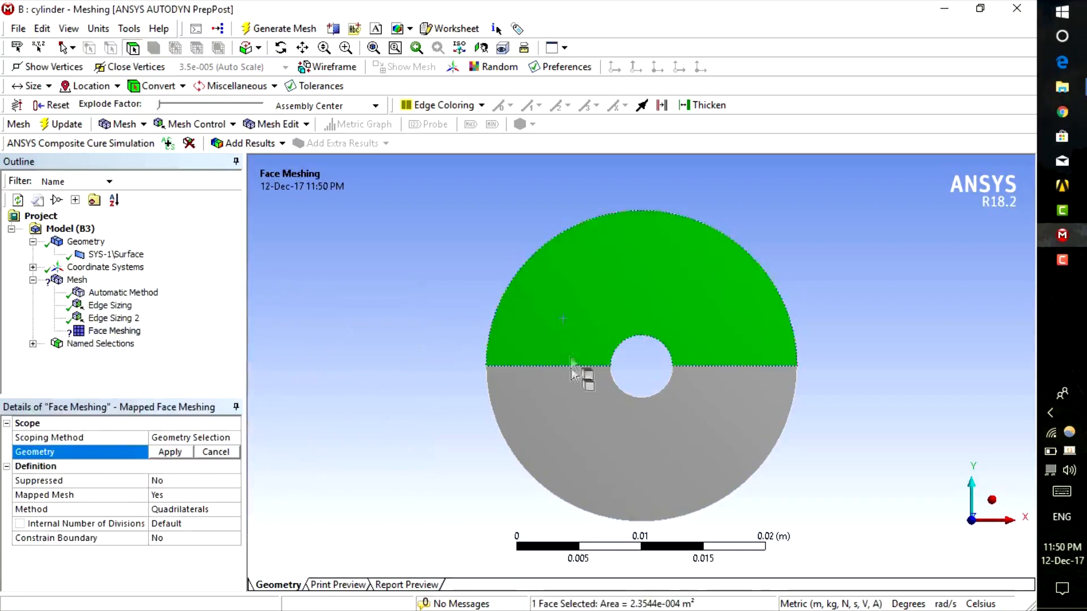
ctrl+click(544, 416)
click(169, 452)
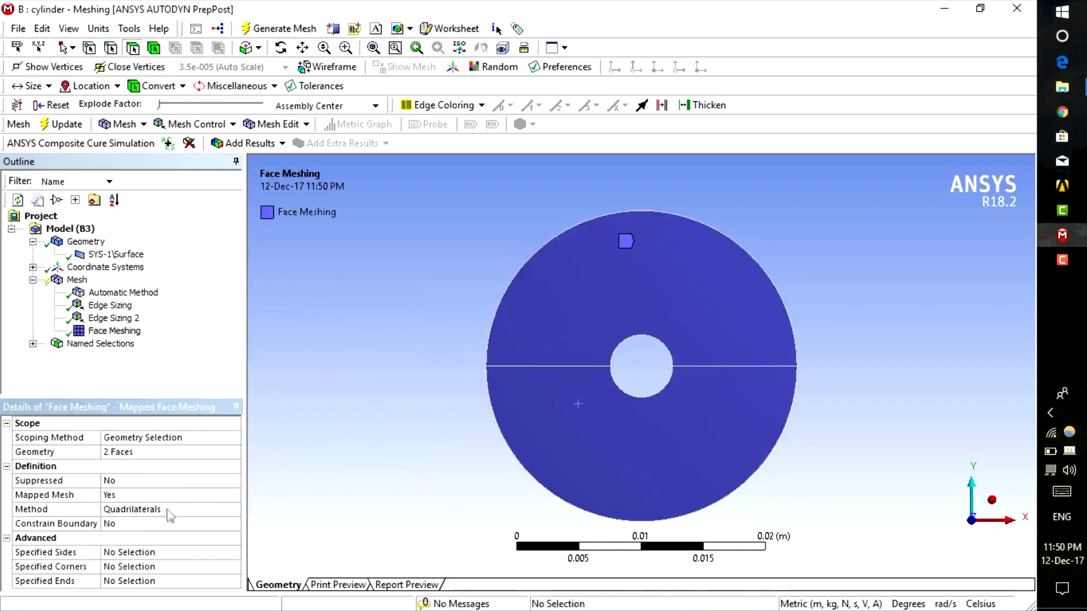
Generate the cylinder mesh and inspect its elements around the central hole
click(76, 279)
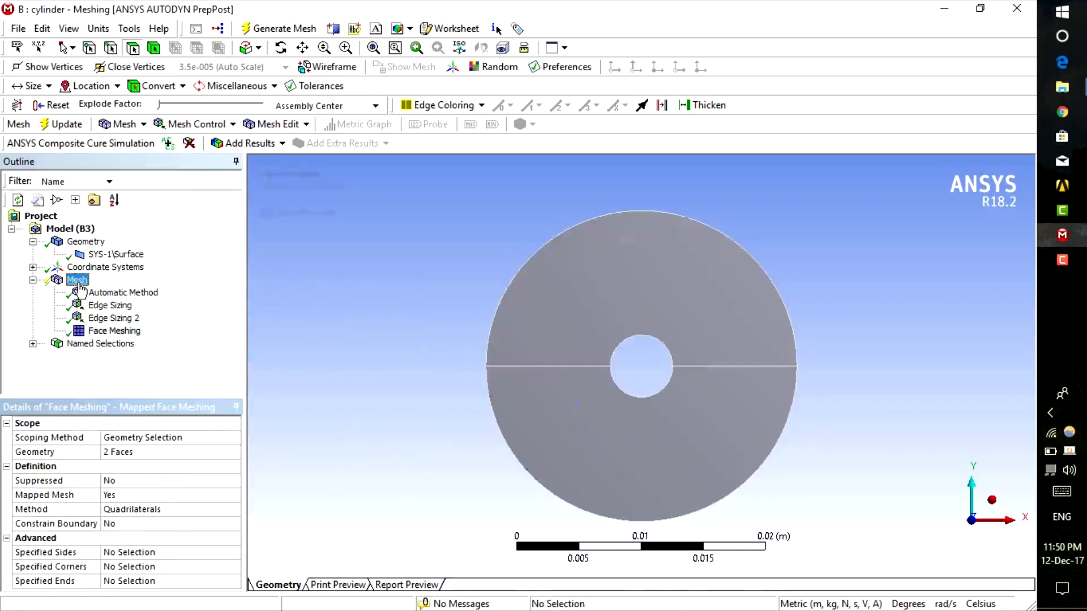
right_click(78, 281)
click(150, 340)
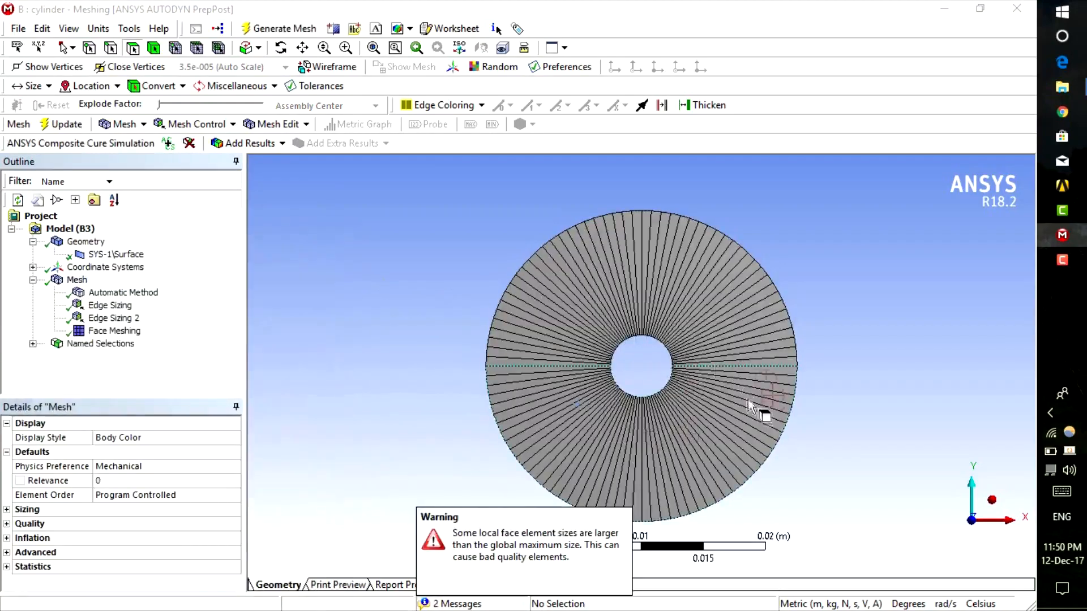
scroll(682, 384, up, 5)
scroll(669, 375, up, 3)
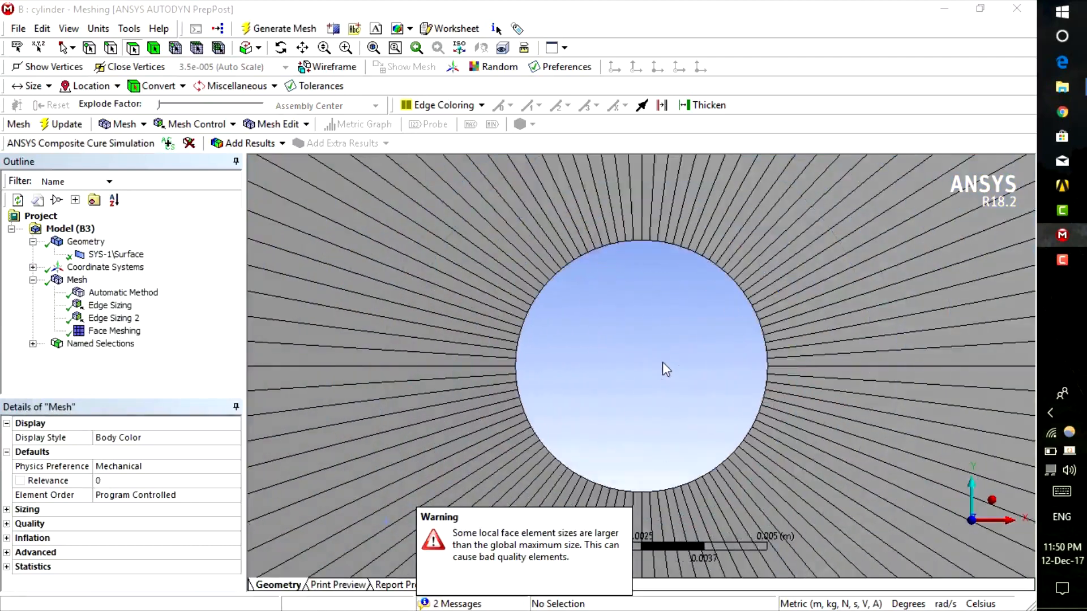
scroll(514, 250, up, 3)
scroll(514, 251, down, 5)
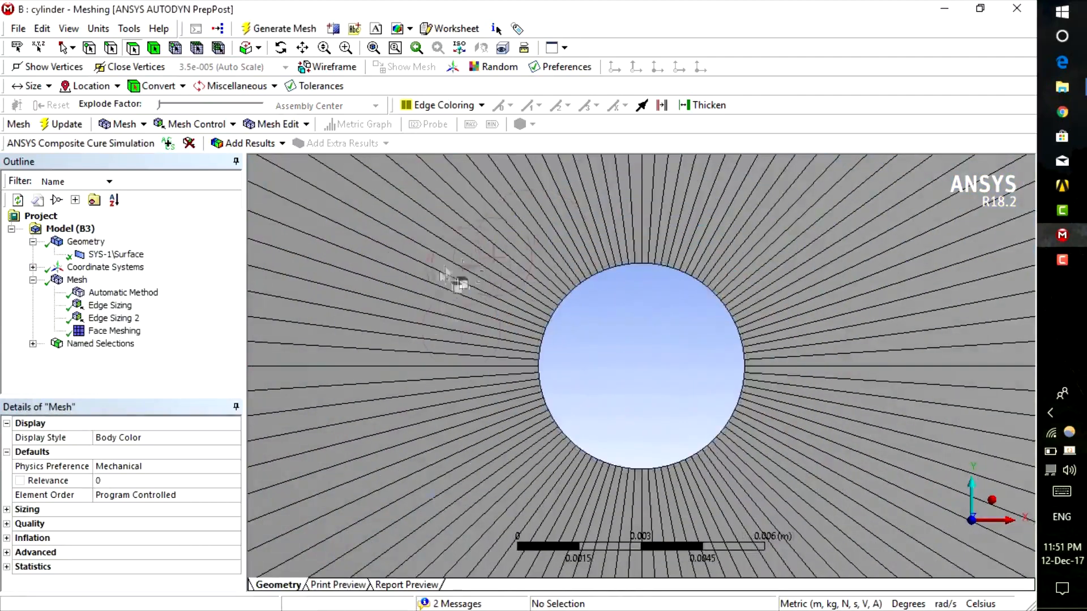
Review the mesh controls and set the radial-edge sizing to 25 divisions
click(59, 283)
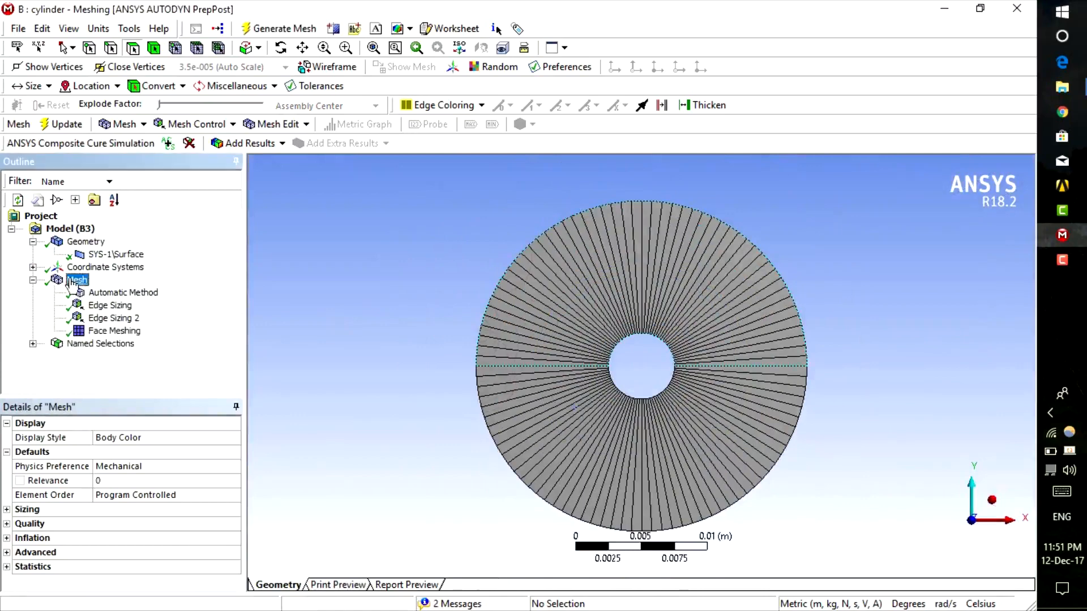
click(125, 332)
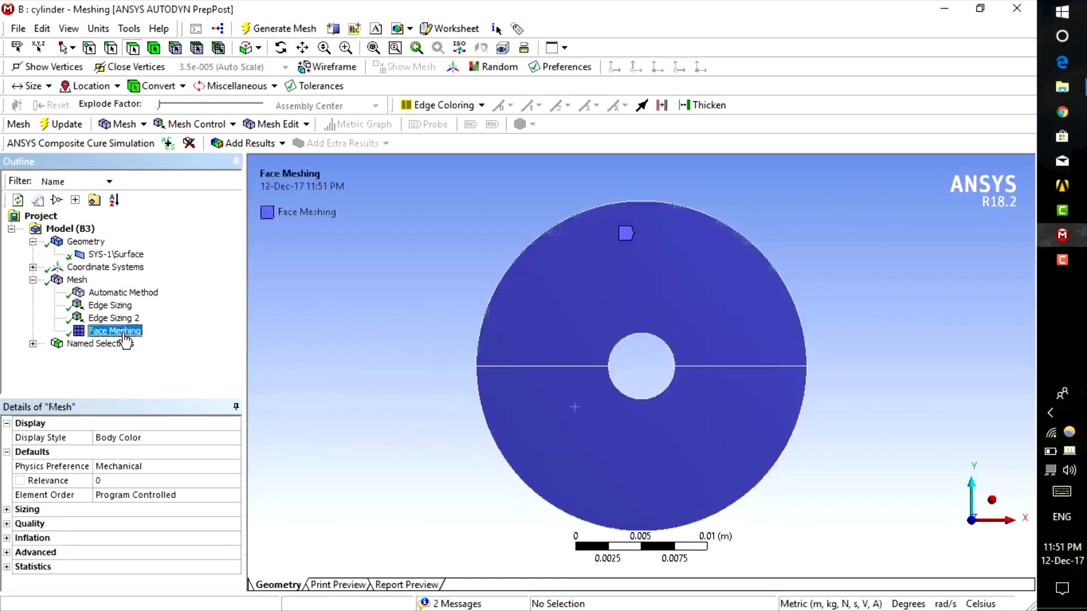
click(120, 318)
click(121, 305)
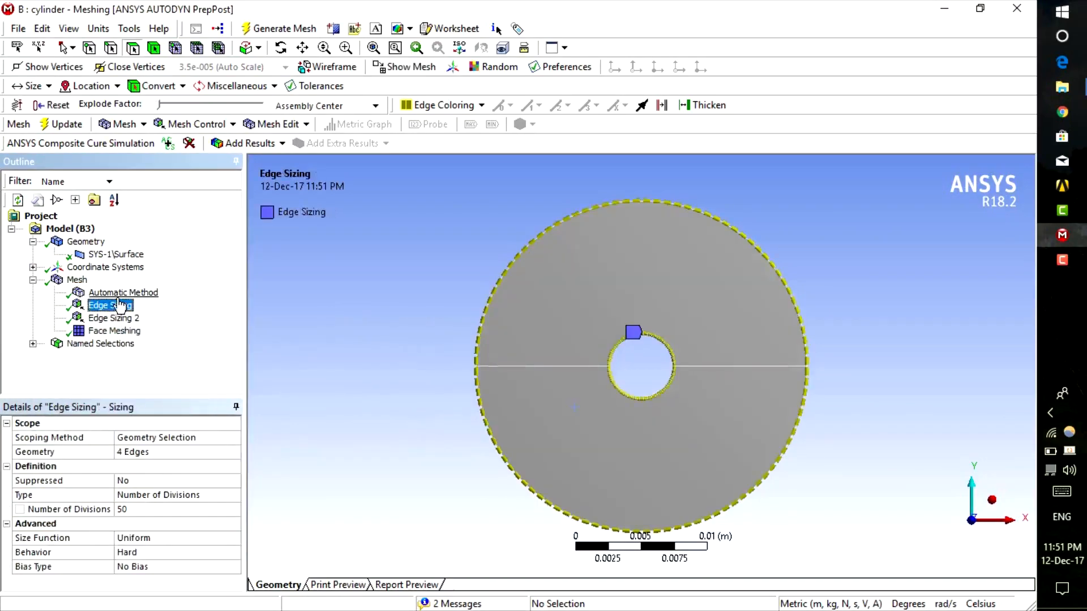
click(119, 292)
click(113, 318)
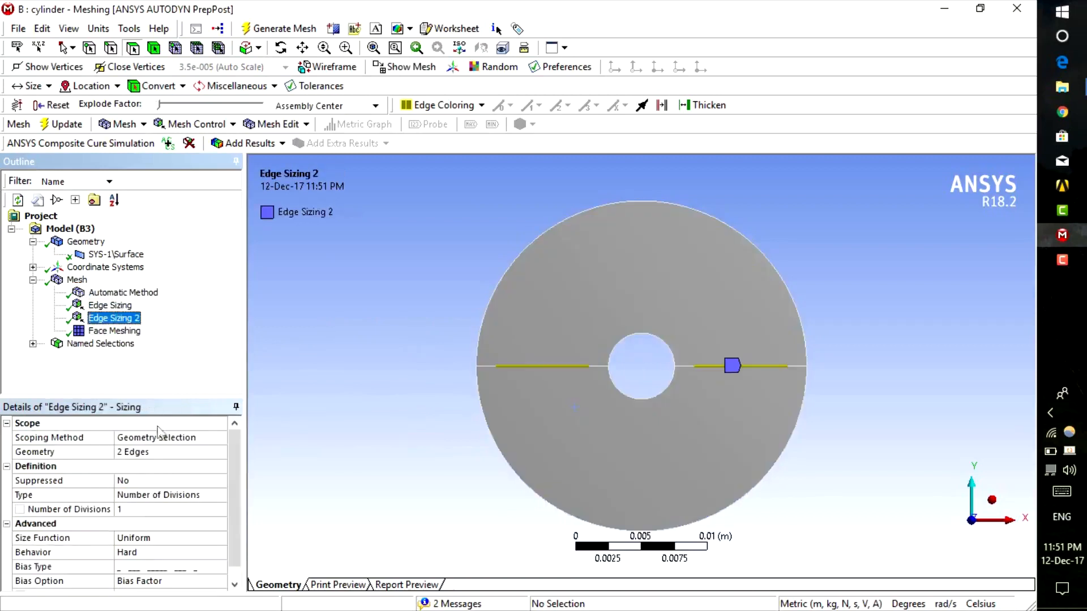
click(138, 510)
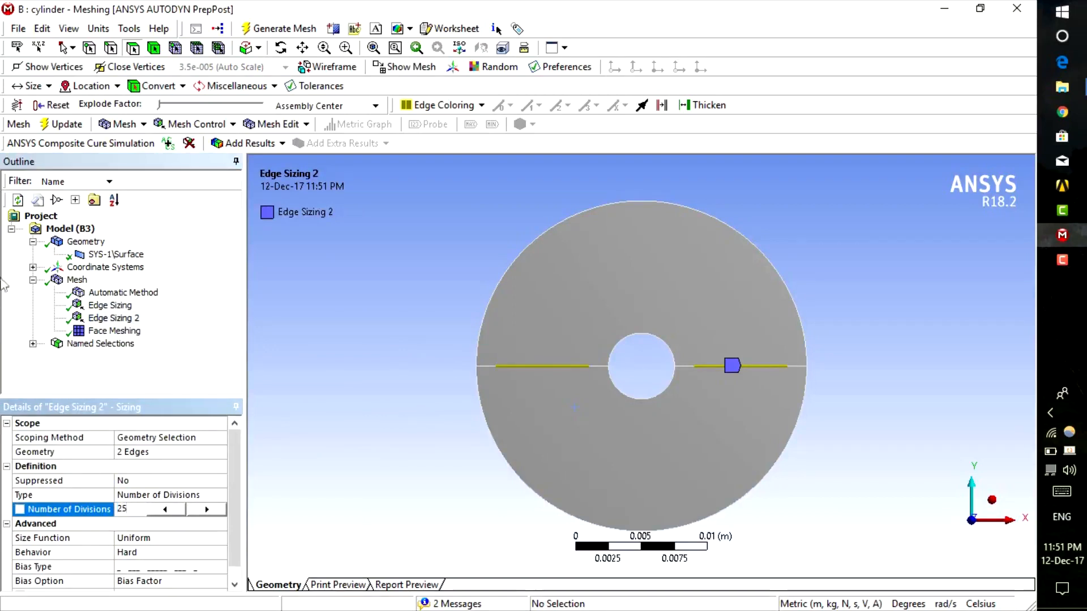
Update the cylinder mesh and inspect the new elements around the central hole
right_click(75, 280)
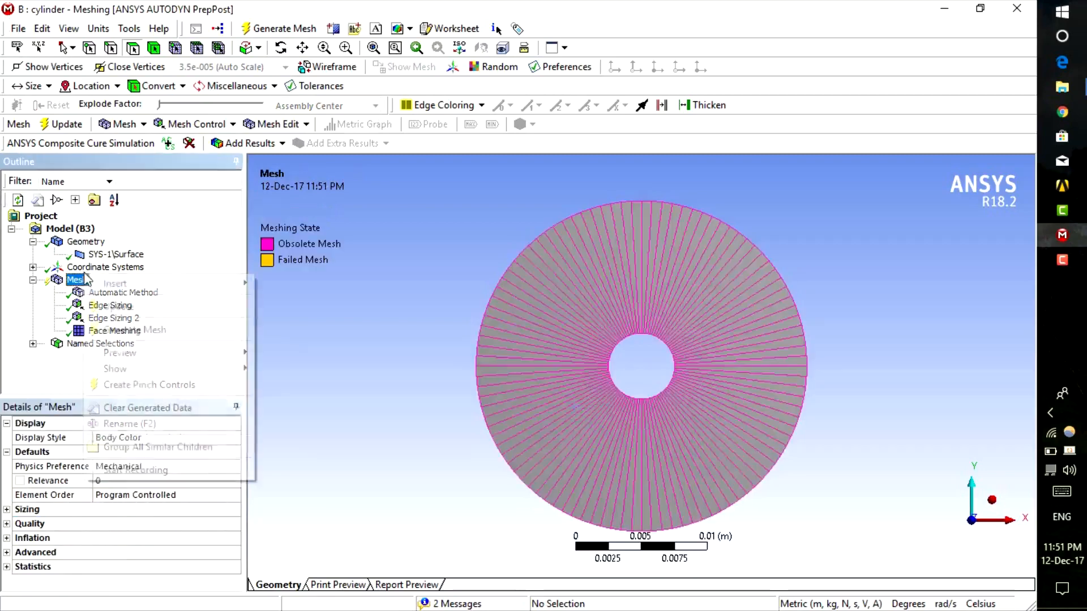
click(142, 309)
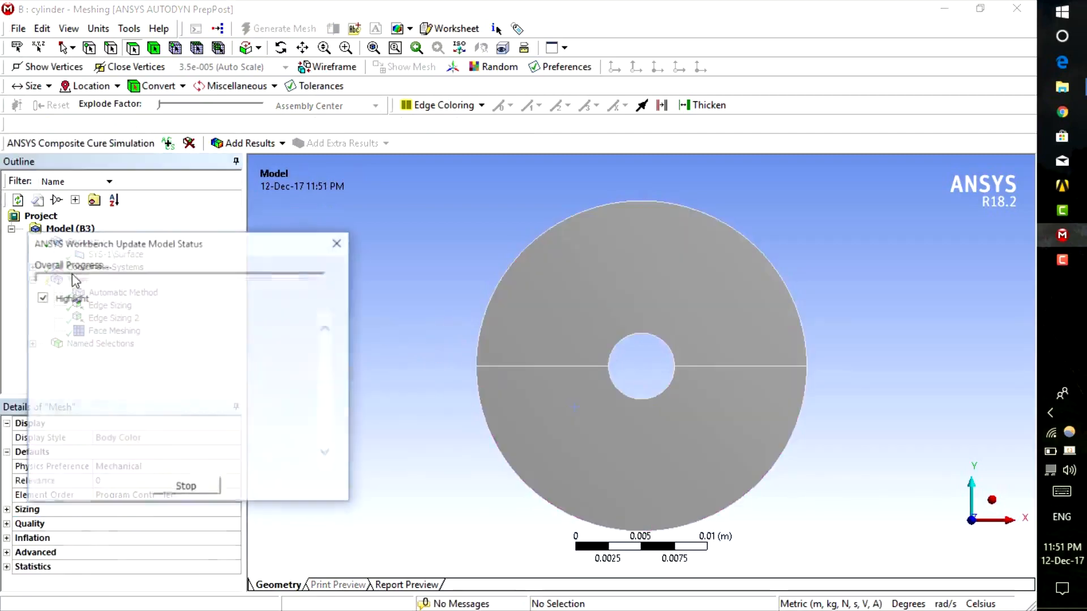
scroll(759, 385, down, 3)
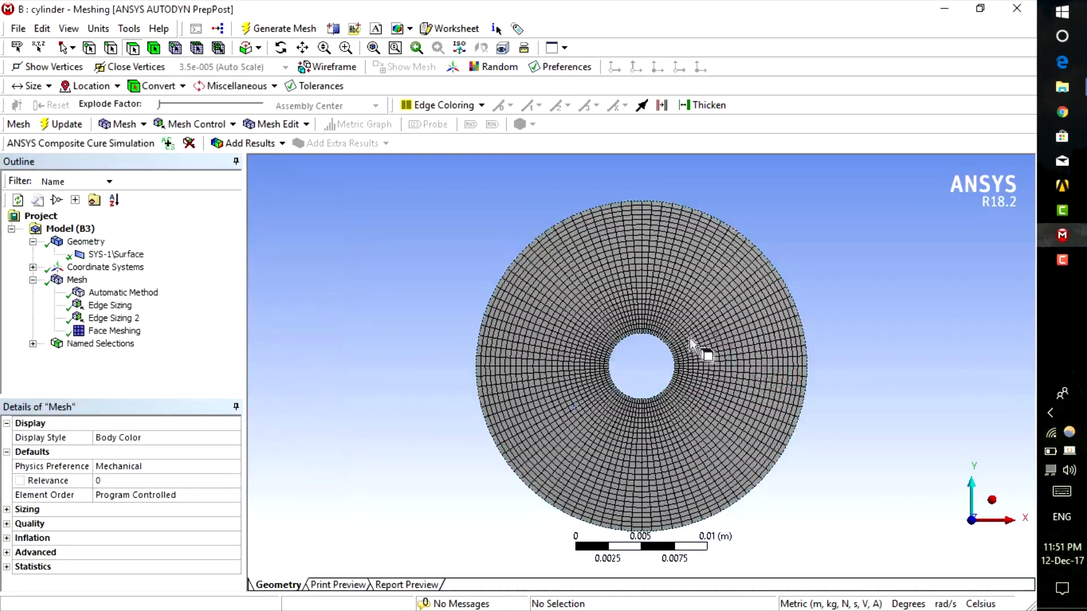
scroll(683, 335, up, 5)
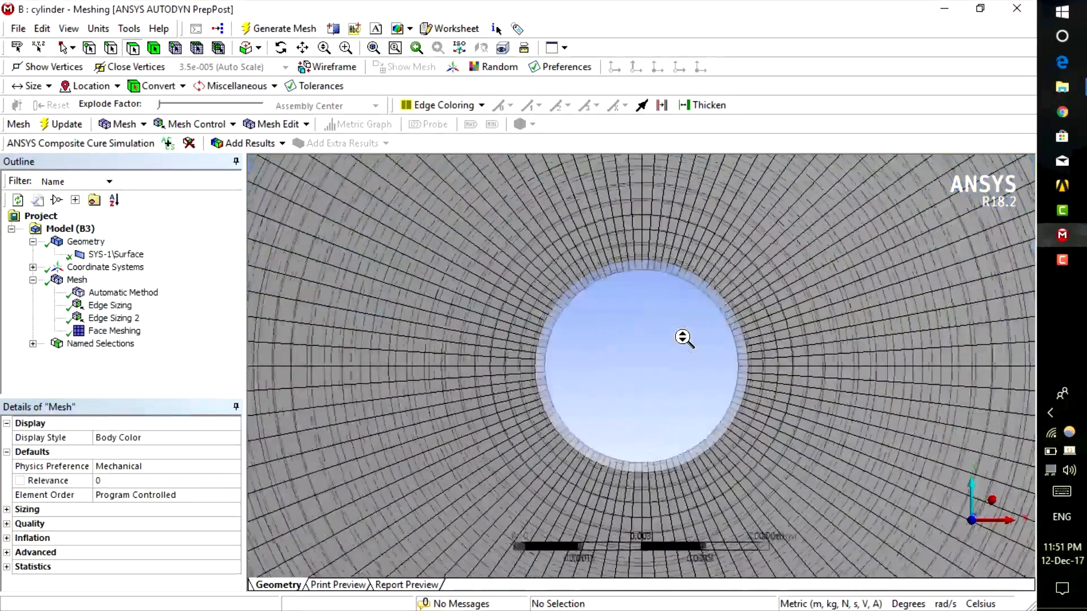
scroll(683, 336, down, 2)
scroll(681, 337, down, 3)
scroll(679, 340, up, 1)
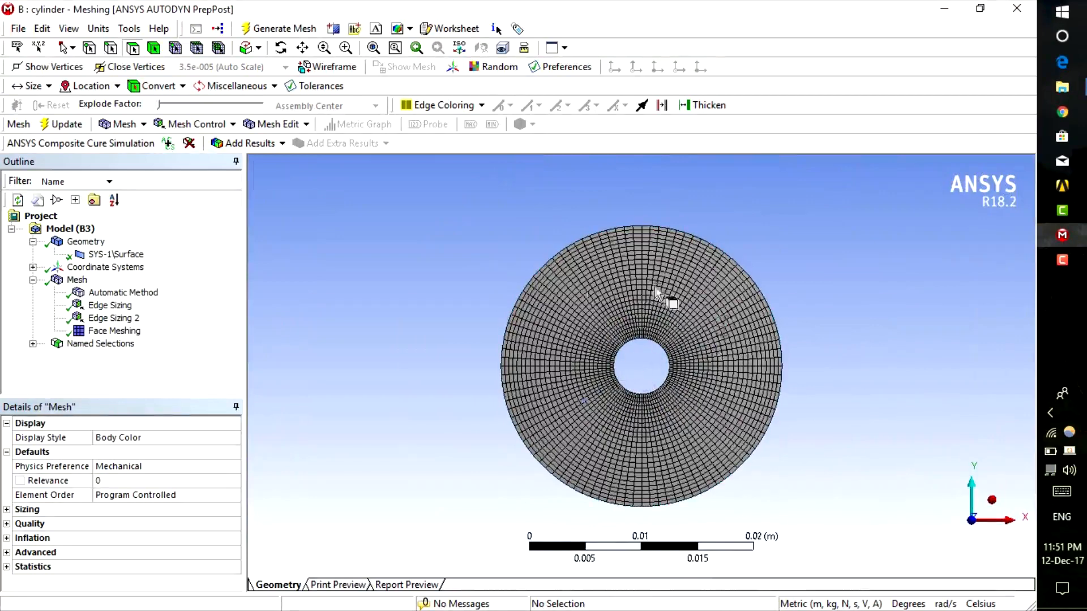
Review the division and bias settings of the radial-edge sizing, then redisplay the full ring mesh
click(113, 318)
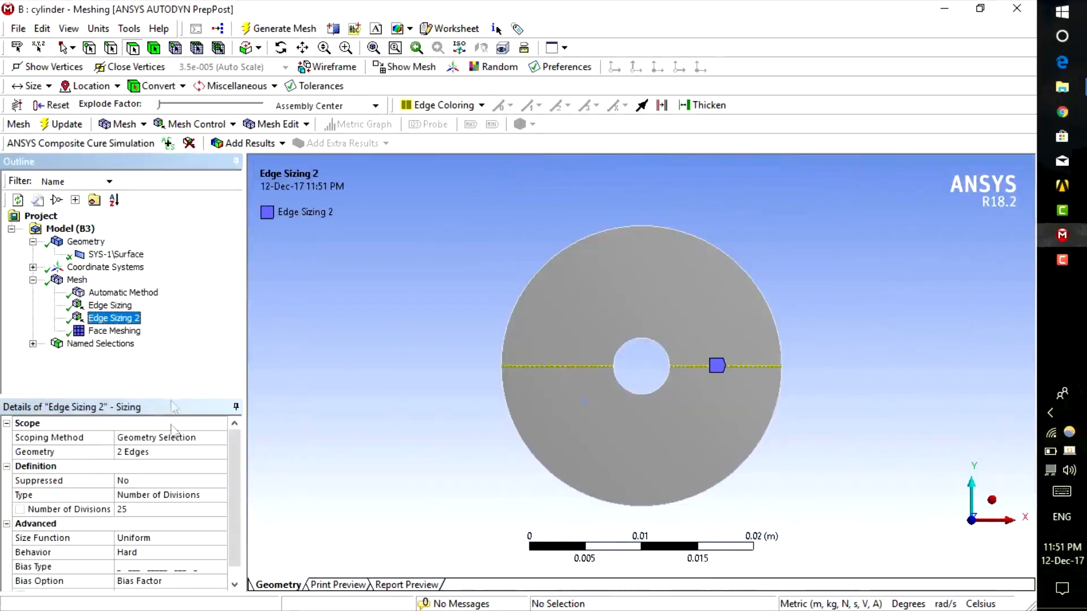
drag(234, 466, 240, 521)
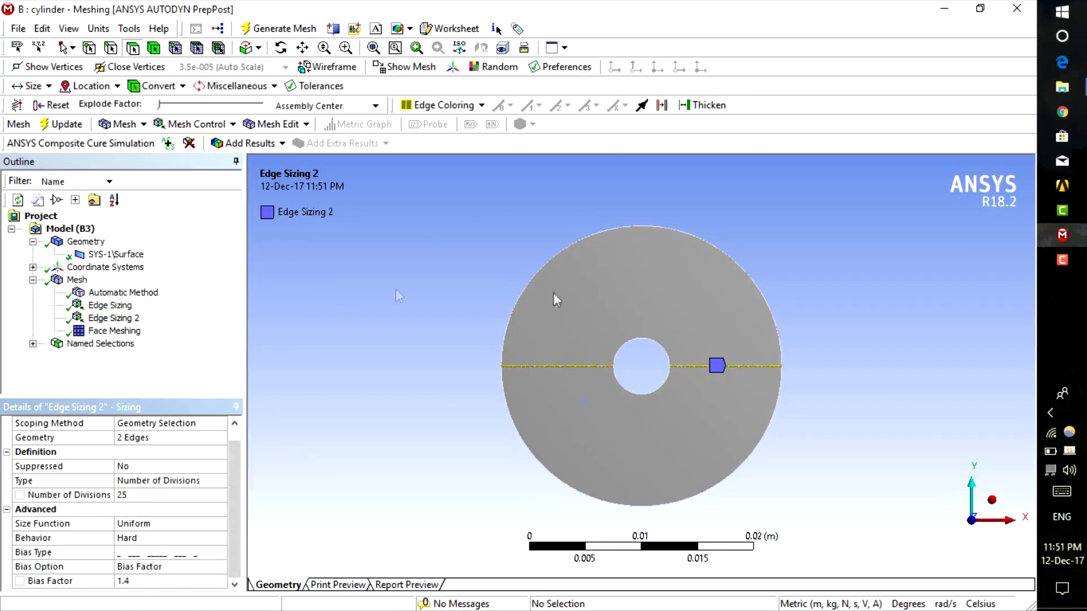
click(77, 279)
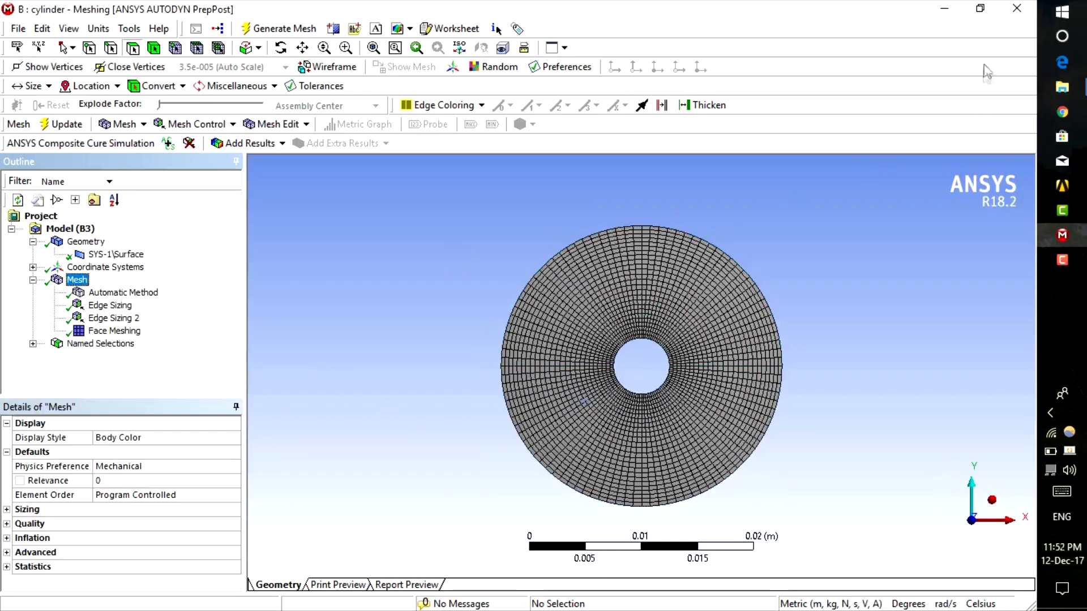
Close the cylinder's mesh editor and select the cylinder system's Mesh cell in the Workbench project schematic
click(1017, 9)
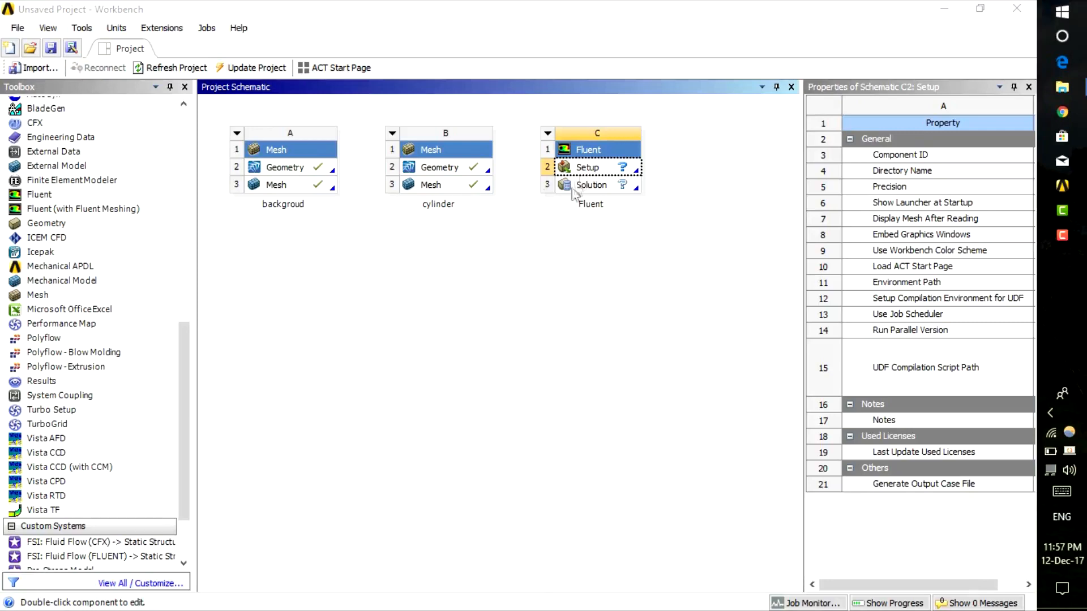
click(447, 185)
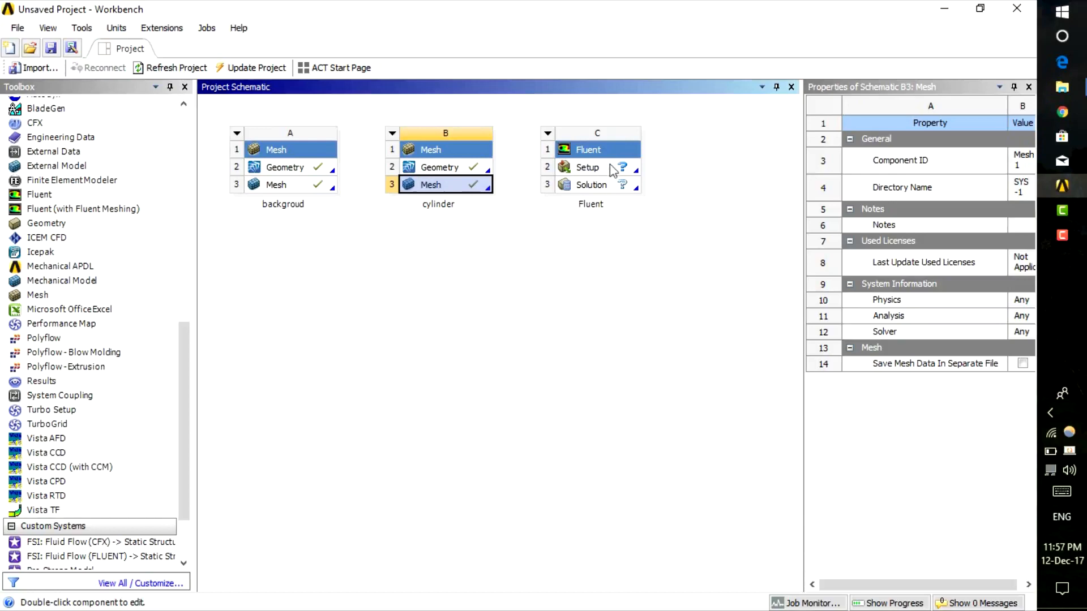
Link the cylinder and background Mesh cells to the Setup cell of the Fluent system
drag(455, 185, 591, 170)
click(295, 185)
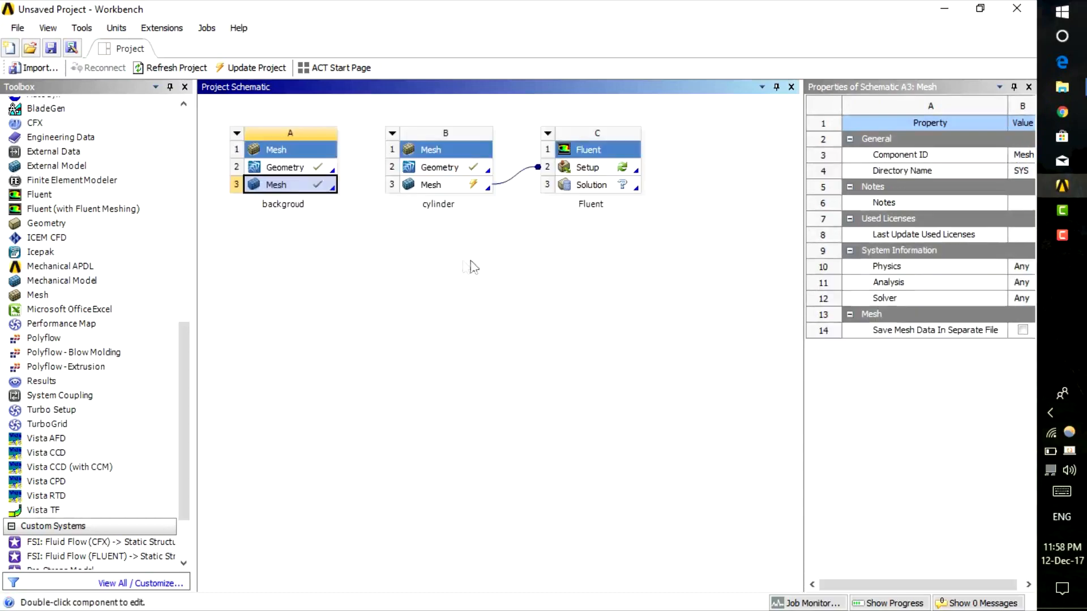
drag(293, 192, 568, 170)
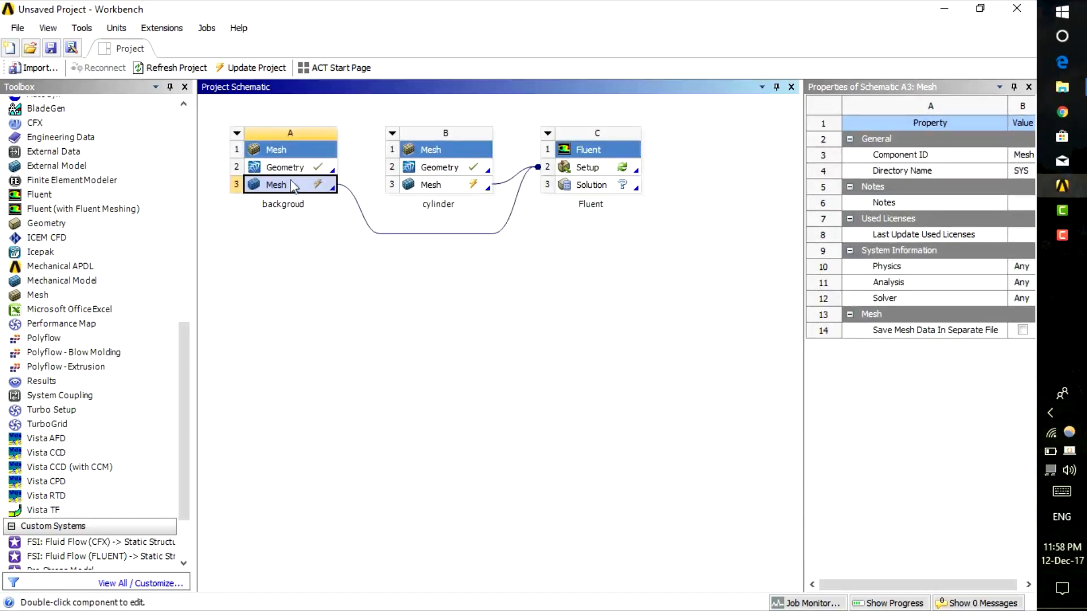
Update the Mesh cells of the background and cylinder systems
right_click(307, 193)
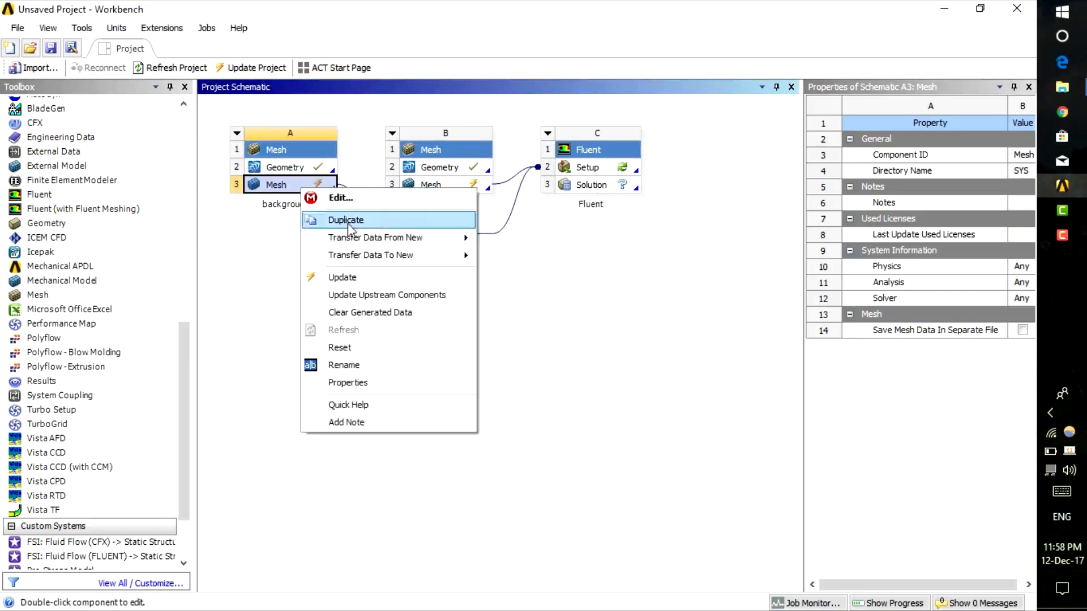
click(374, 278)
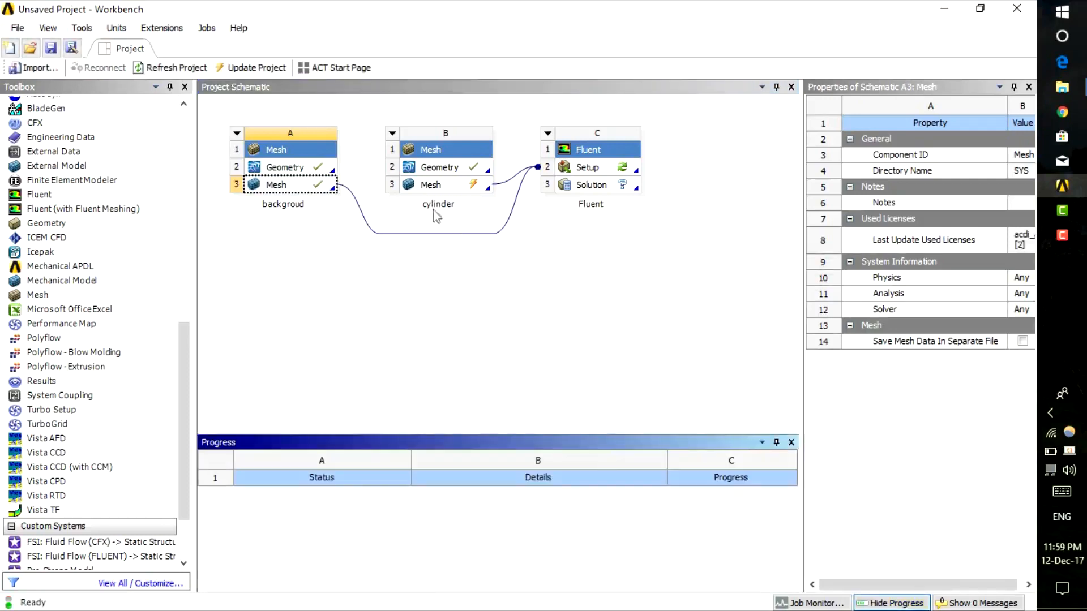
right_click(452, 188)
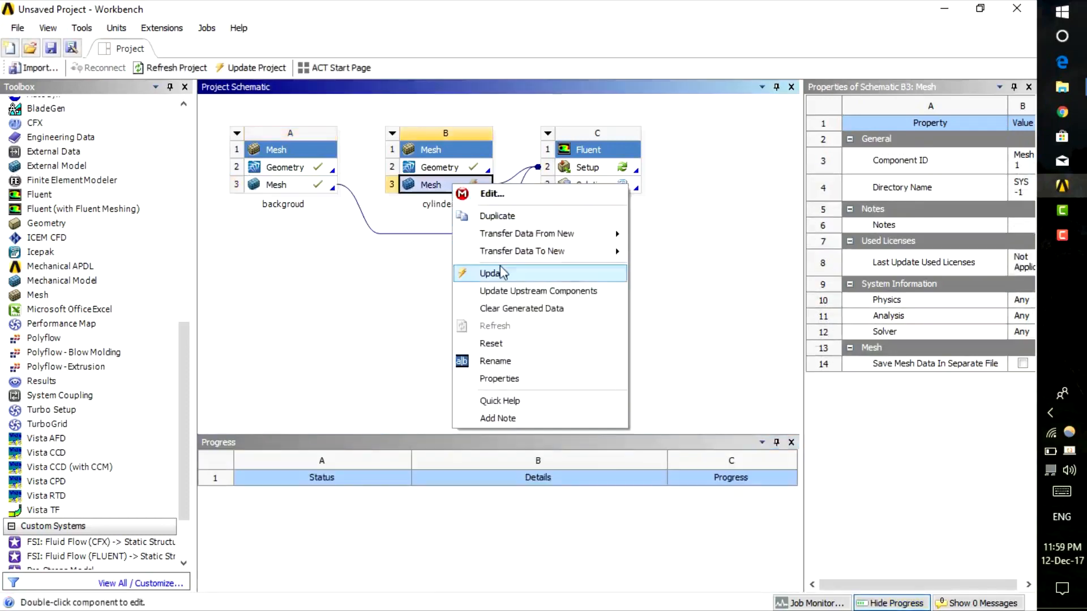
click(501, 270)
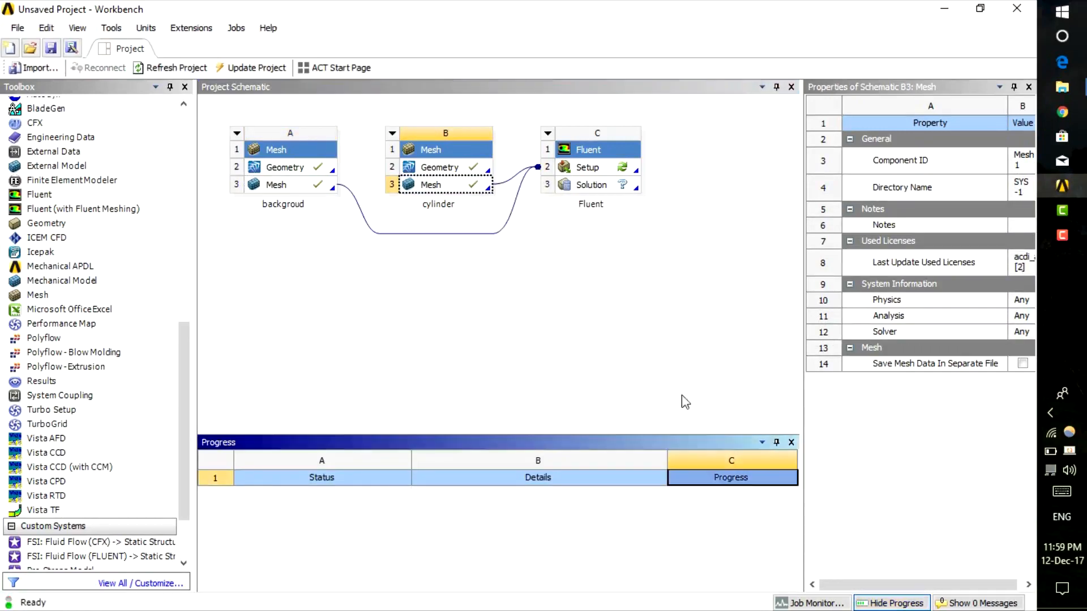
Open the Fluent setup launcher and configure double precision with local parallel processing, 2 solver processes and 1 GPGPU per machine
double_click(587, 167)
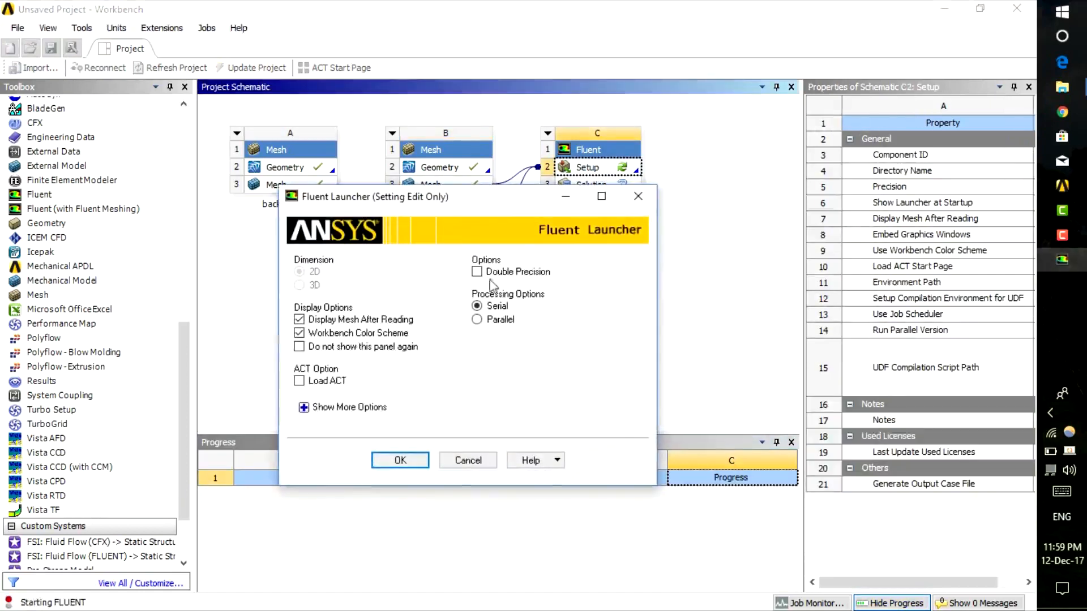
click(477, 272)
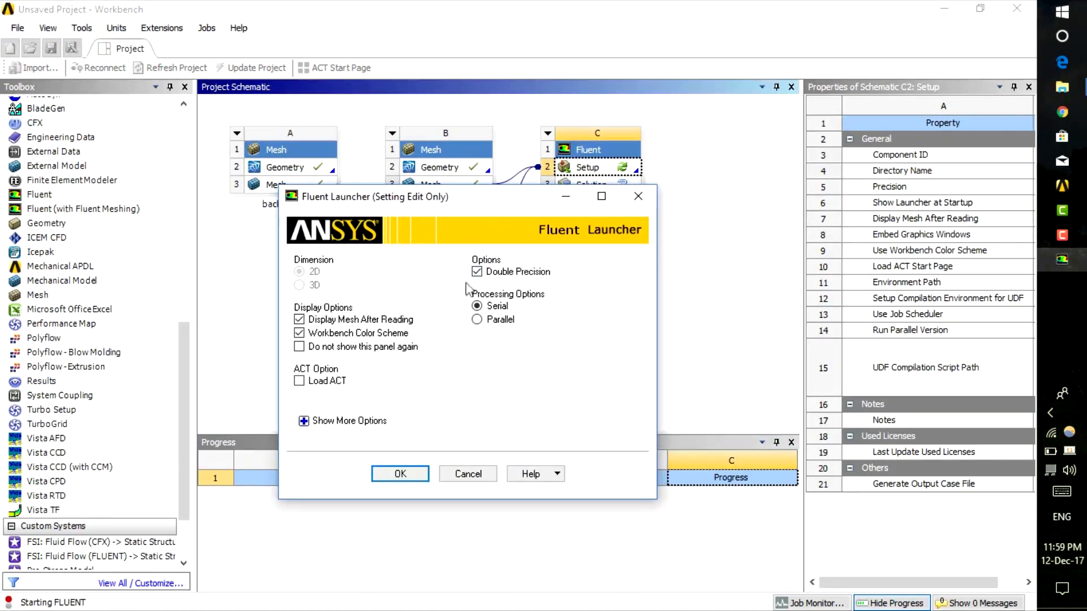
click(481, 321)
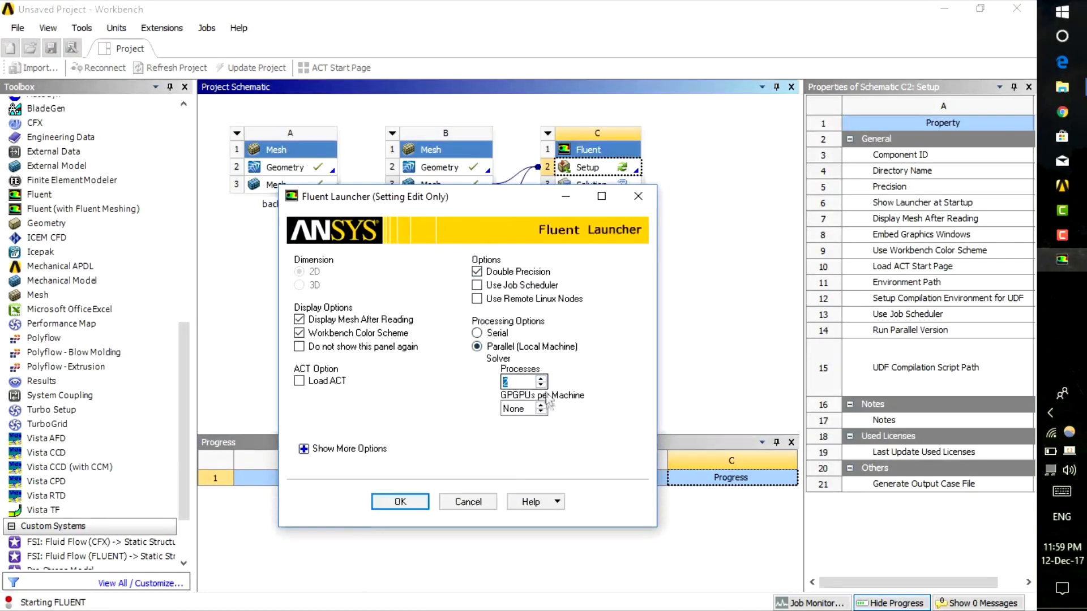
Set the MPI type to intel in the launcher's parallel settings and start Fluent
click(307, 448)
click(401, 444)
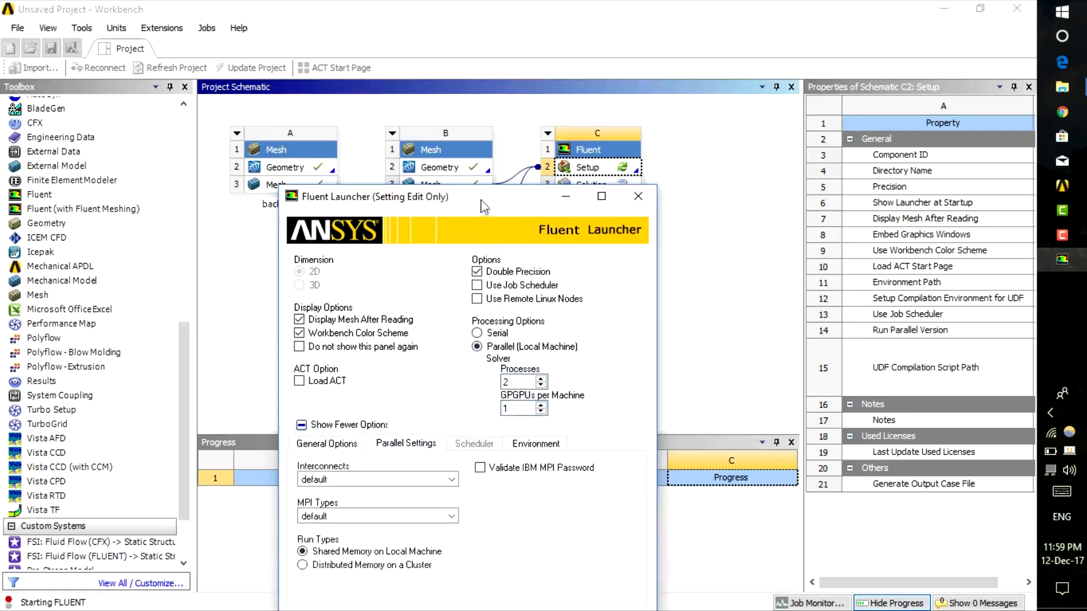
drag(481, 206, 515, 88)
click(485, 398)
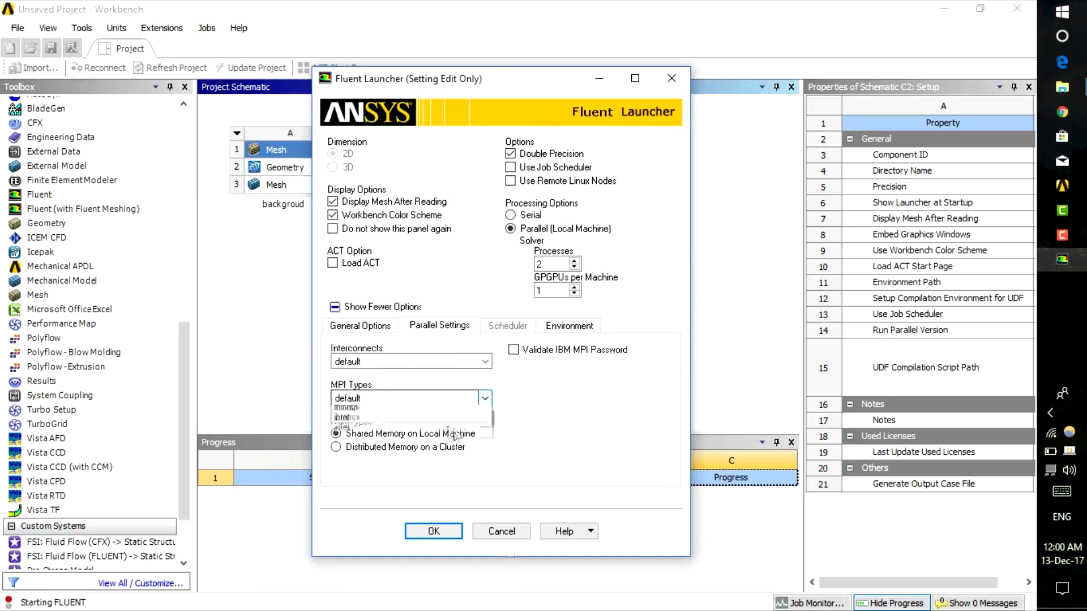
click(436, 443)
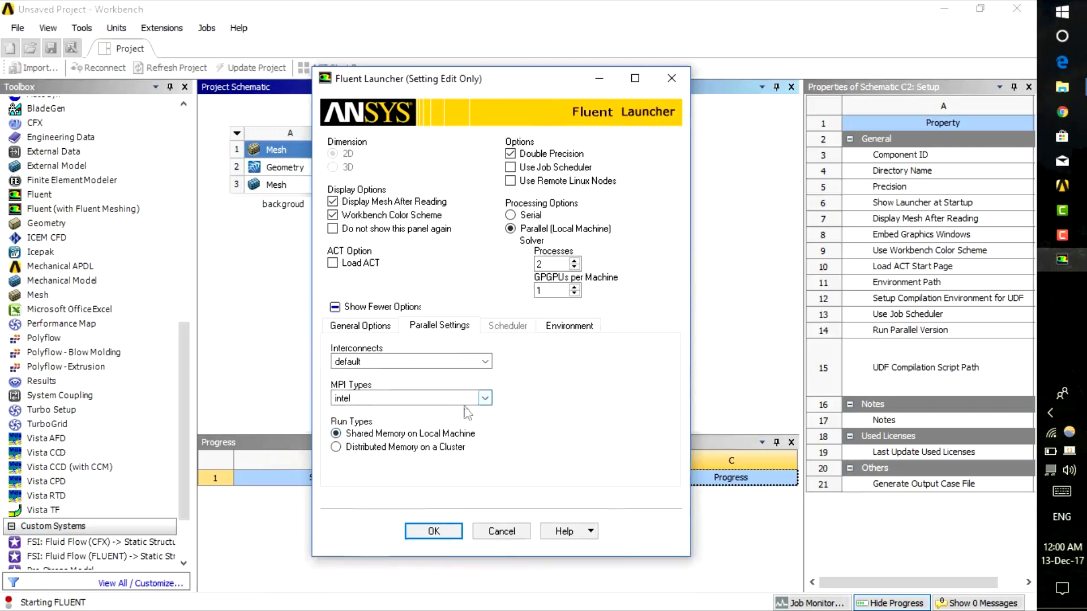
click(433, 529)
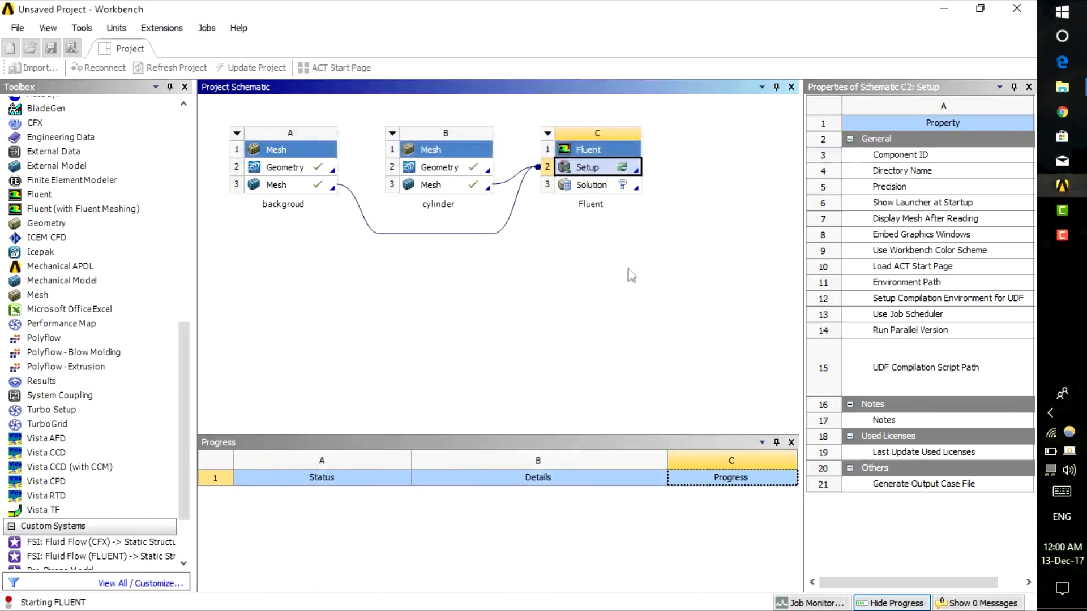
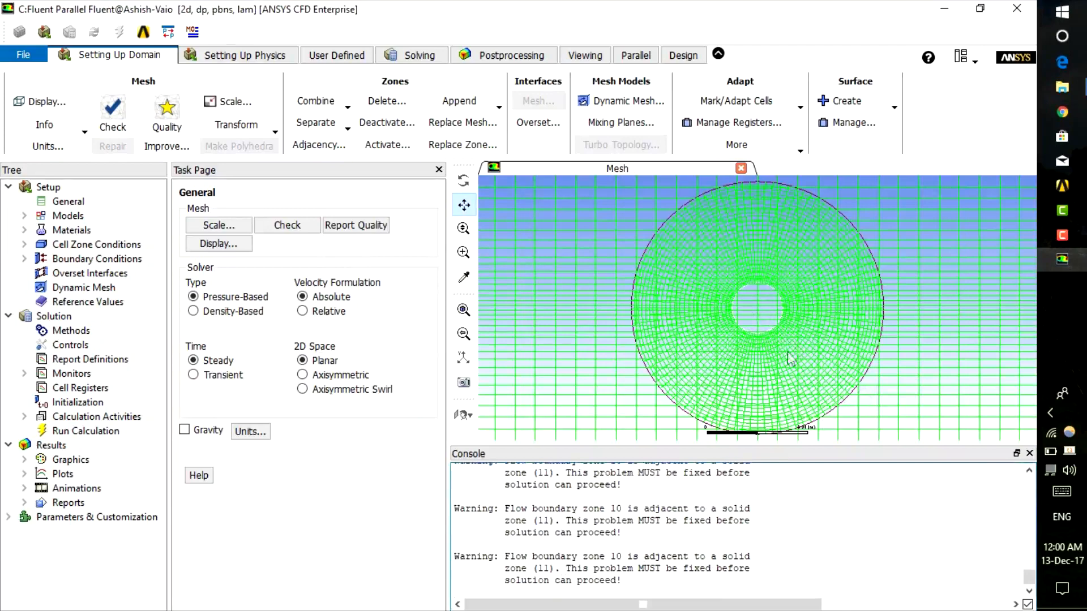
Examine the overlapping cylinder and background meshes, both close around the hole and across the full channel domain
middle_drag(852, 387, 691, 259)
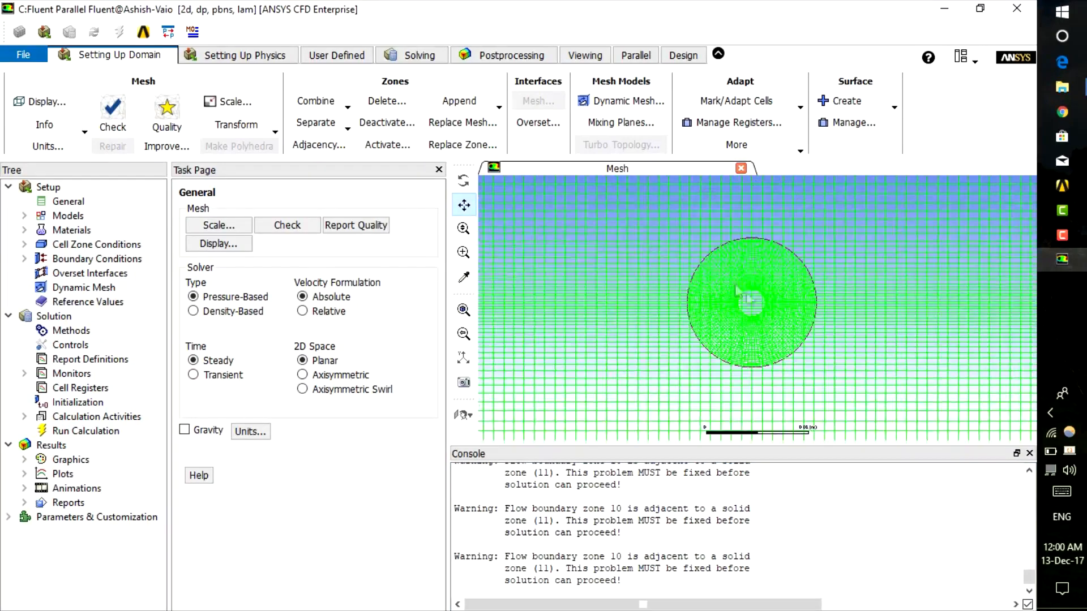
middle_drag(842, 359, 718, 252)
middle_drag(846, 367, 710, 269)
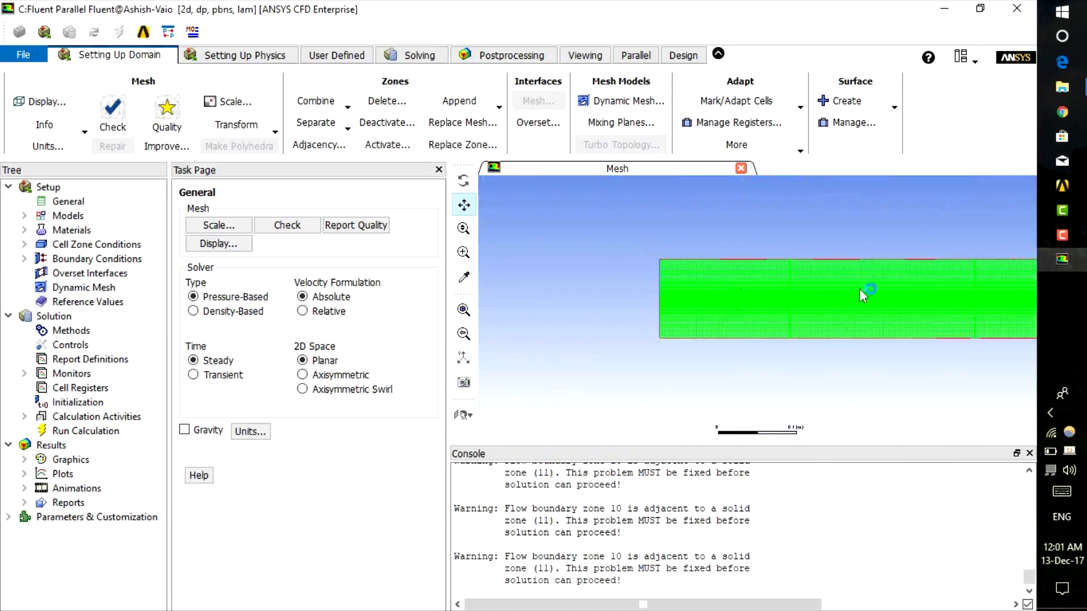
middle_drag(688, 281, 802, 329)
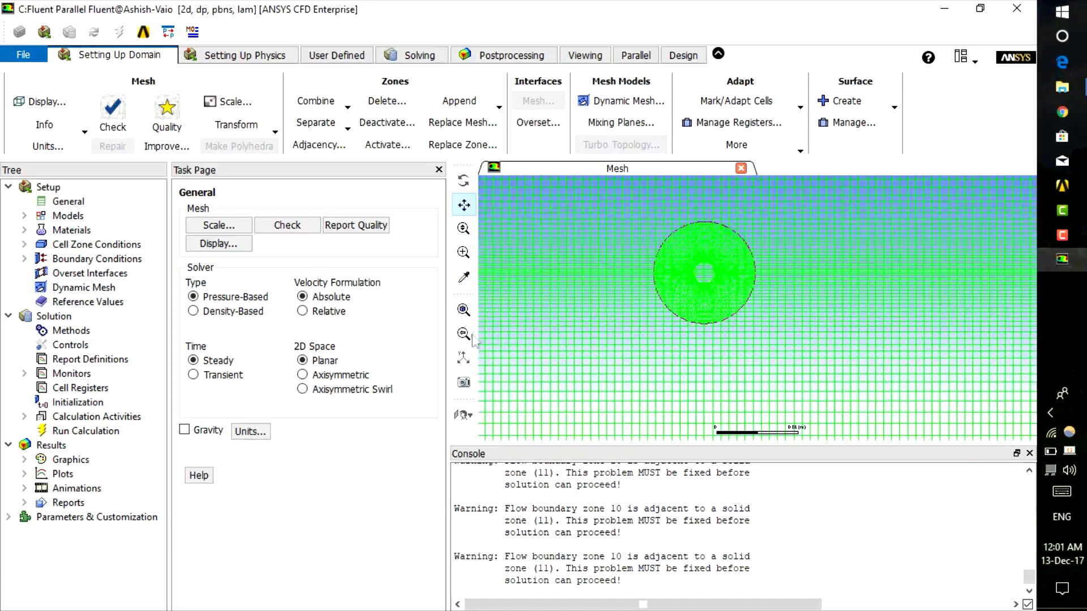
click(463, 310)
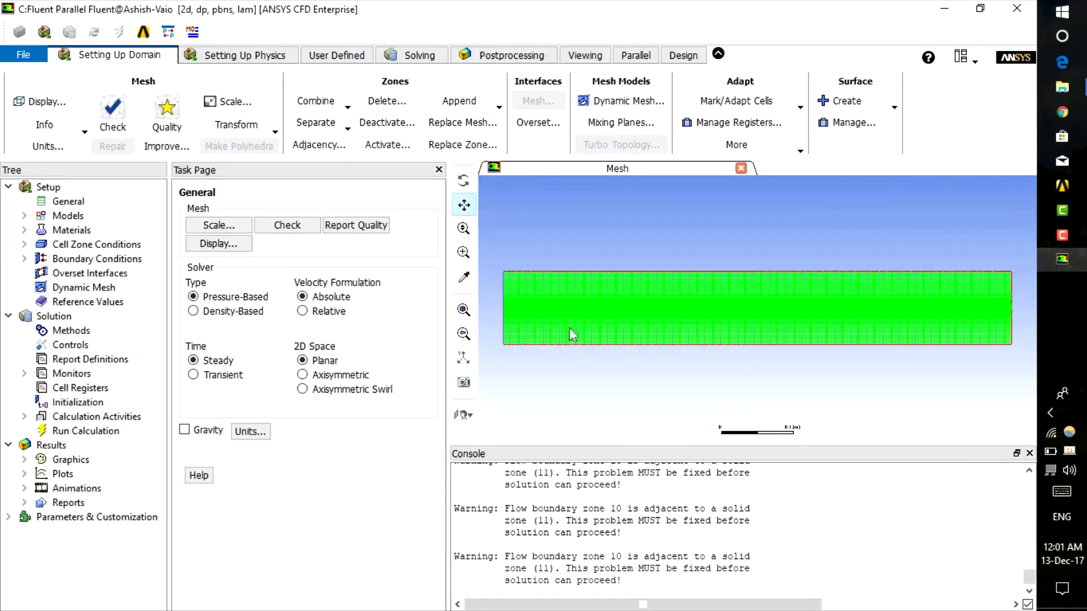
middle_drag(541, 289, 606, 327)
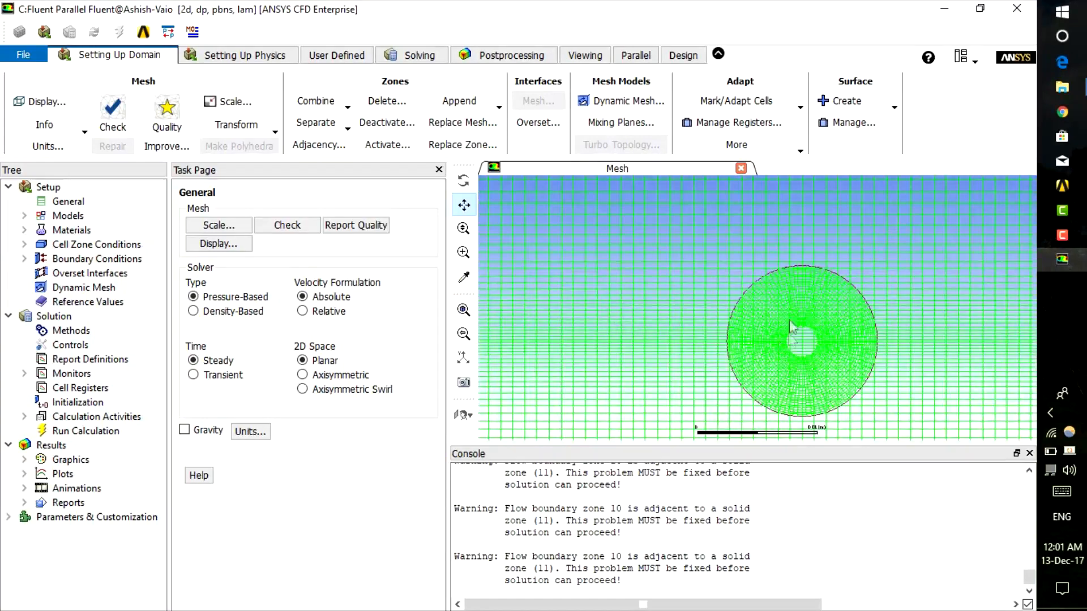
middle_drag(846, 375, 743, 298)
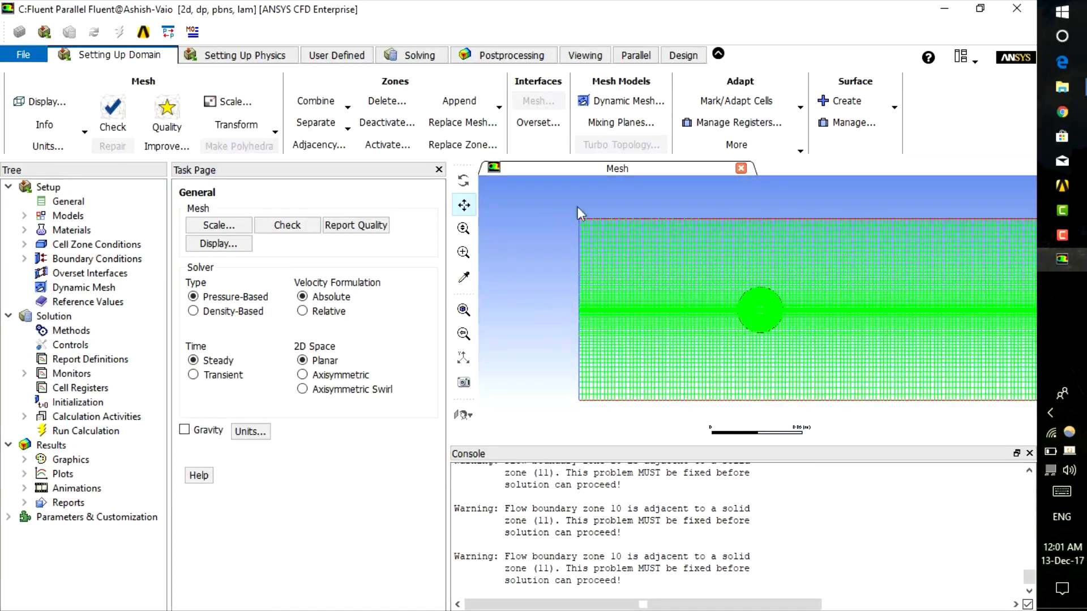
In the mesh scaling settings, choose mm as the mesh creation unit and as the displayed length unit, without applying the scaling
click(209, 225)
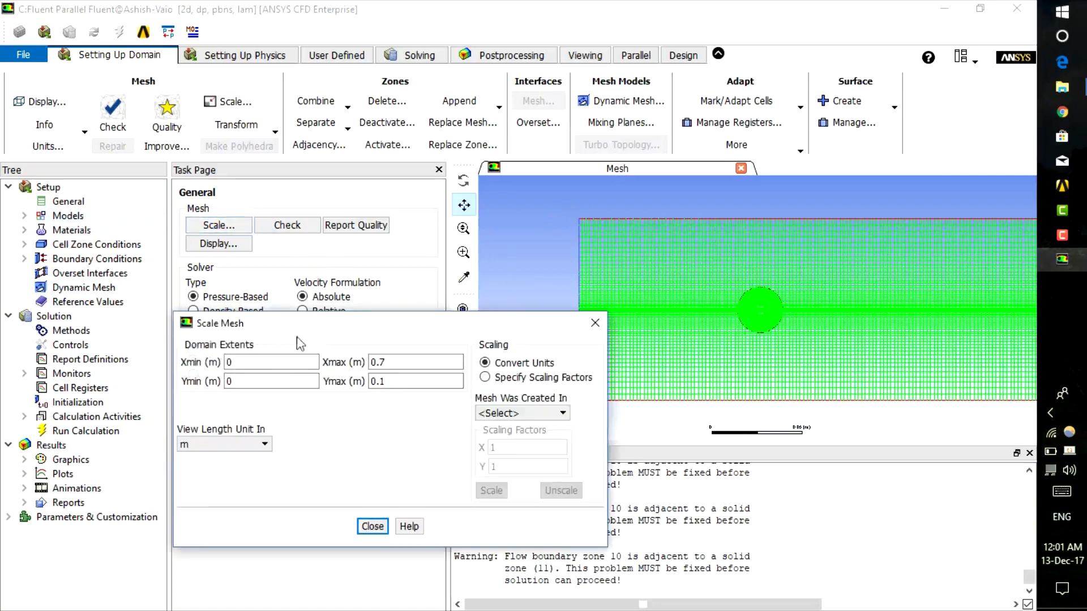
drag(356, 325, 375, 230)
click(561, 319)
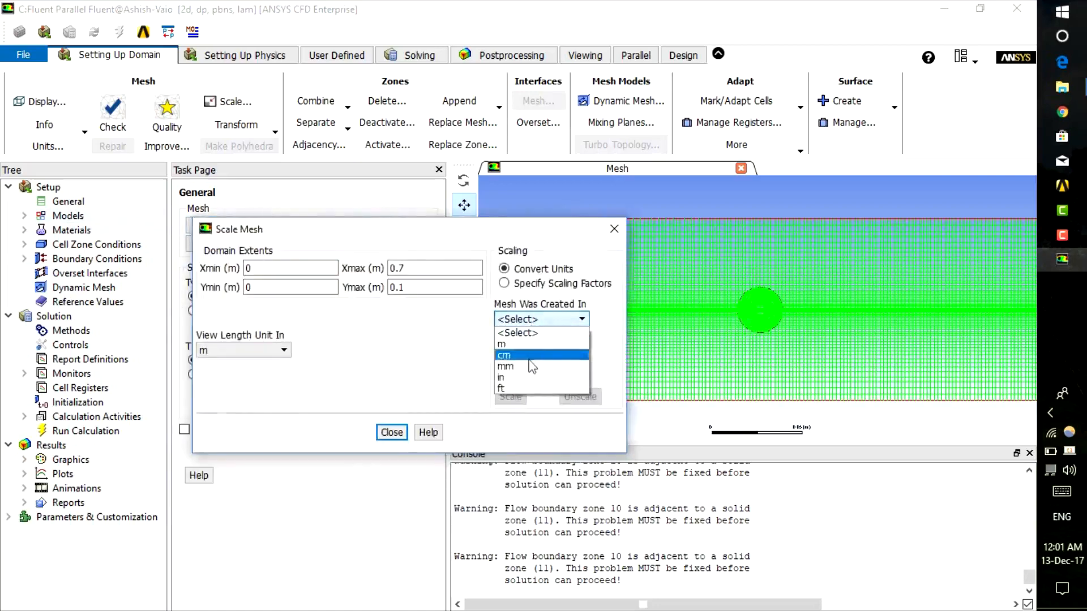
click(535, 367)
click(266, 351)
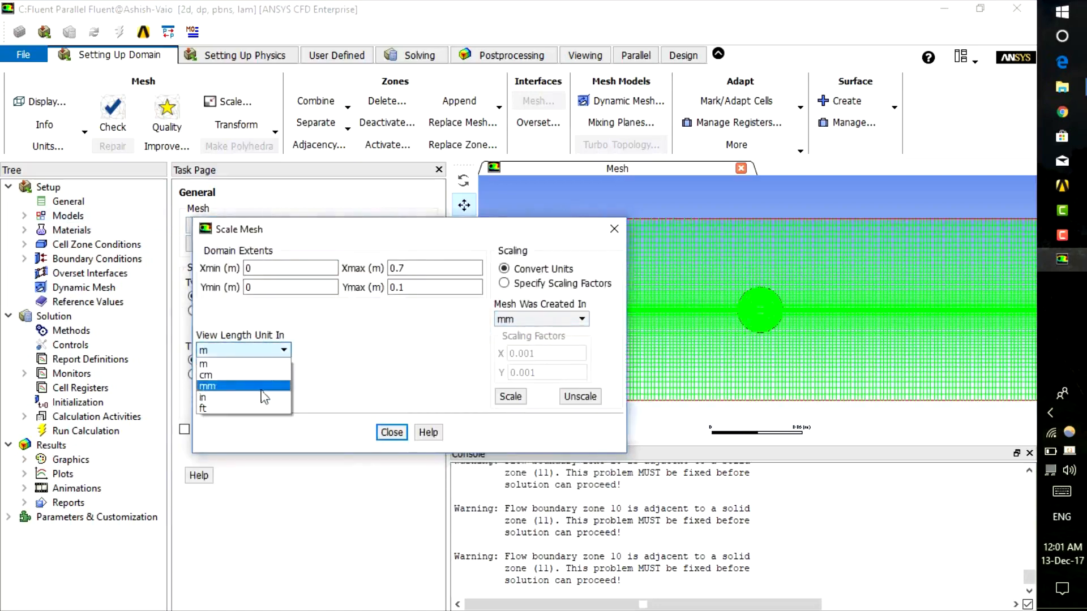
click(276, 391)
click(391, 432)
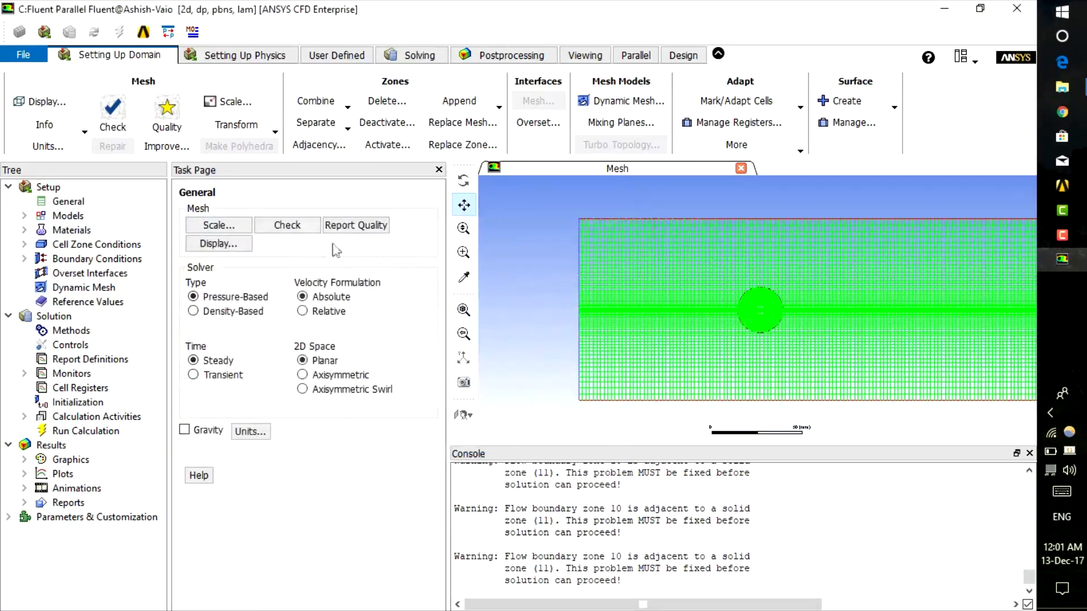
Set the solver time to Transient and the viscous model to standard k-omega (2 eqn) with Curvature Correction enabled
click(195, 375)
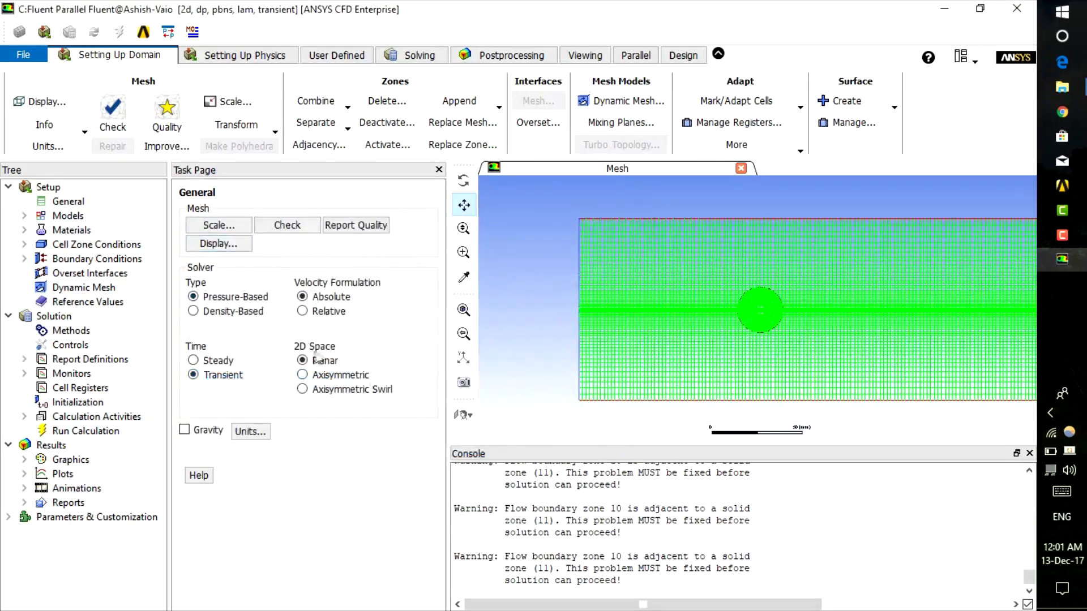
double_click(68, 215)
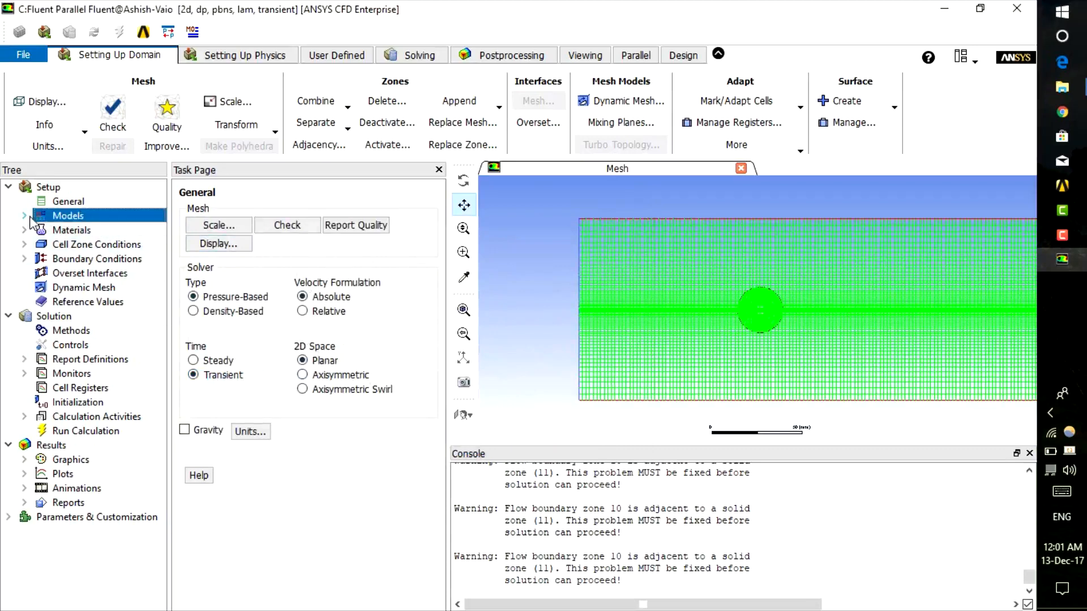
double_click(77, 215)
double_click(227, 257)
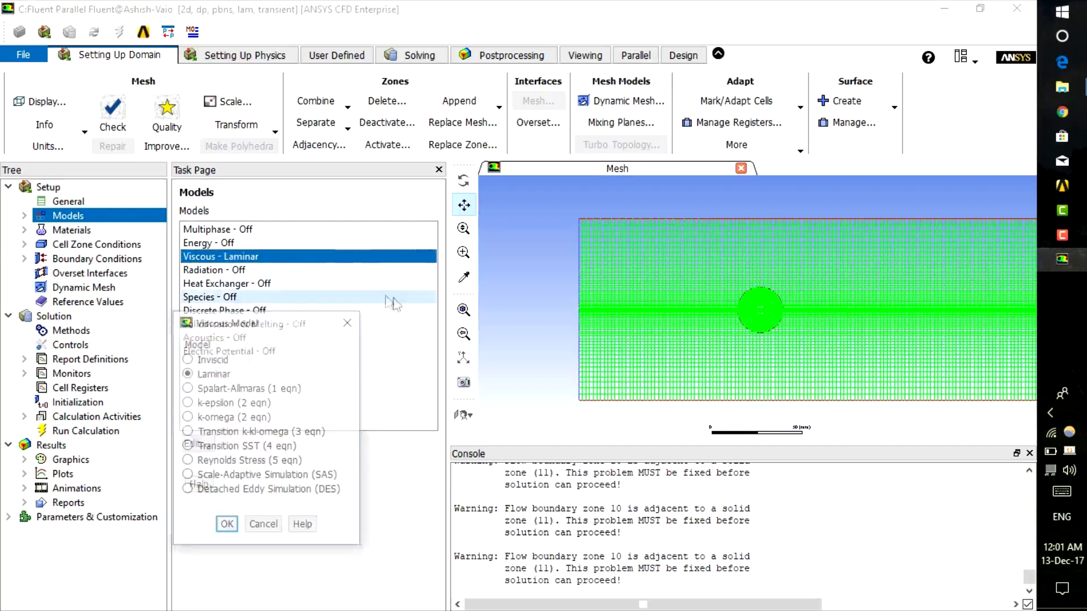
drag(309, 330, 486, 157)
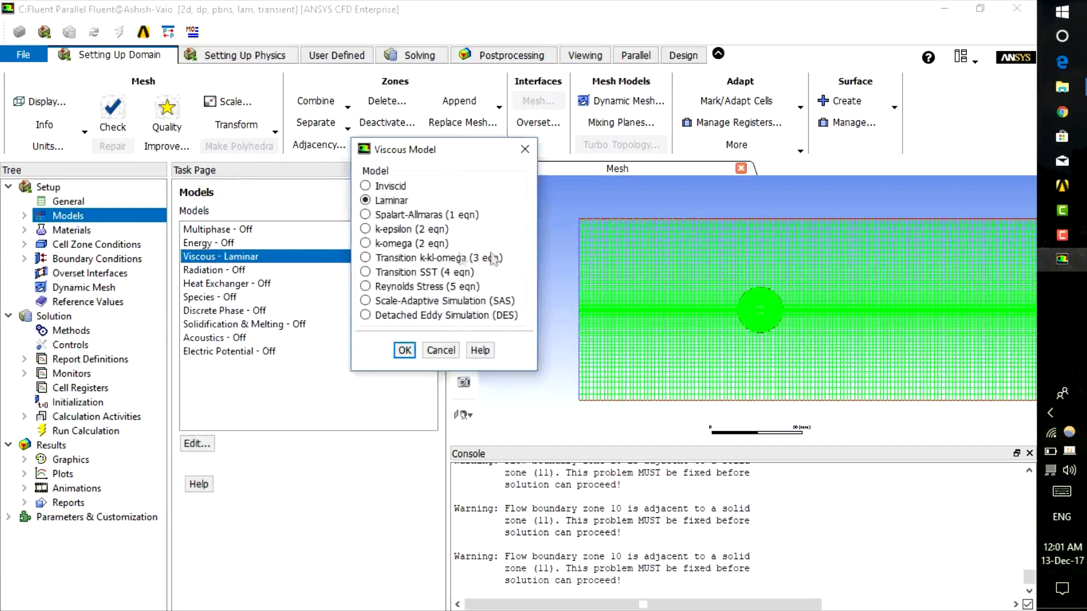
click(399, 247)
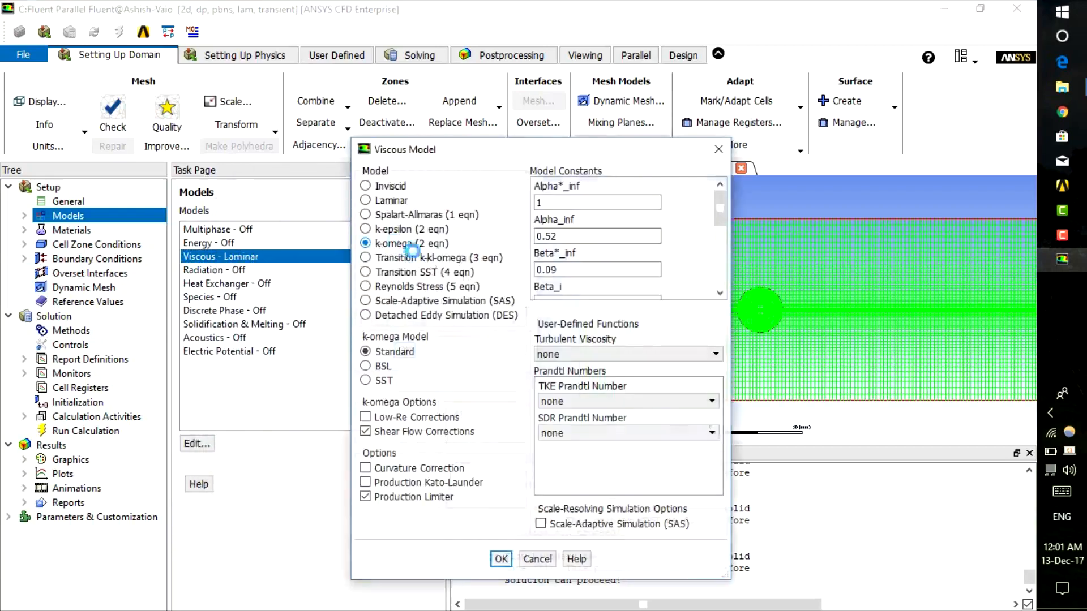
click(410, 471)
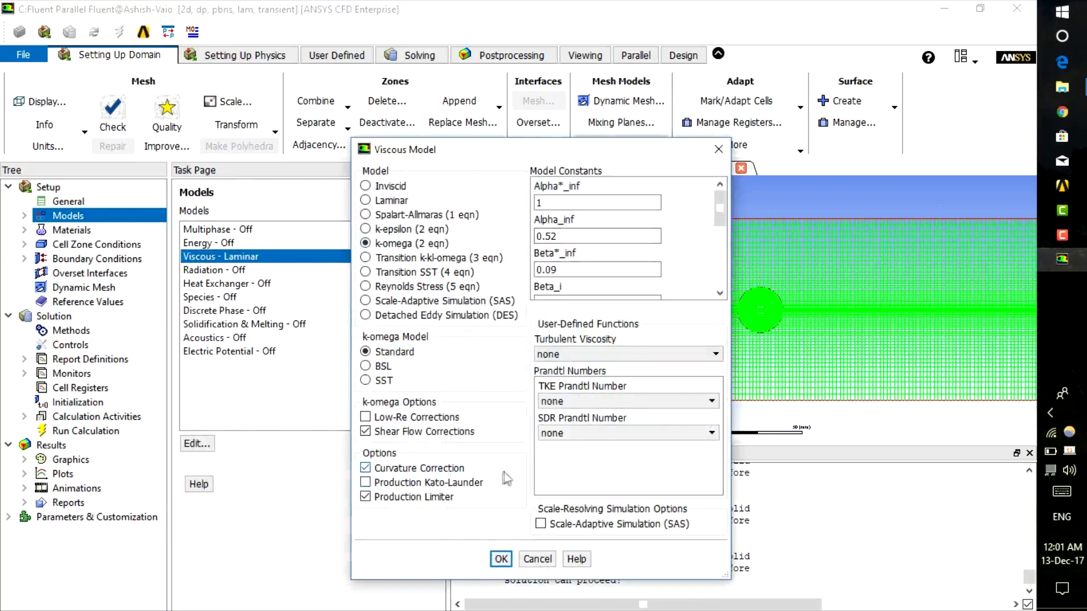
click(501, 559)
Review the fluid and solid materials defined for the case
click(91, 232)
double_click(91, 231)
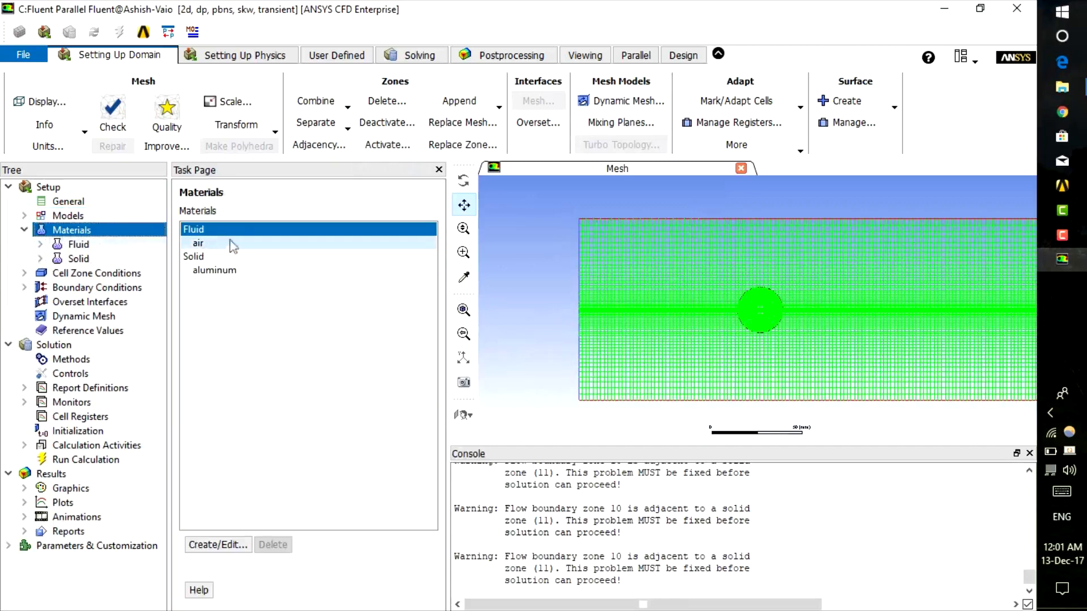
click(24, 230)
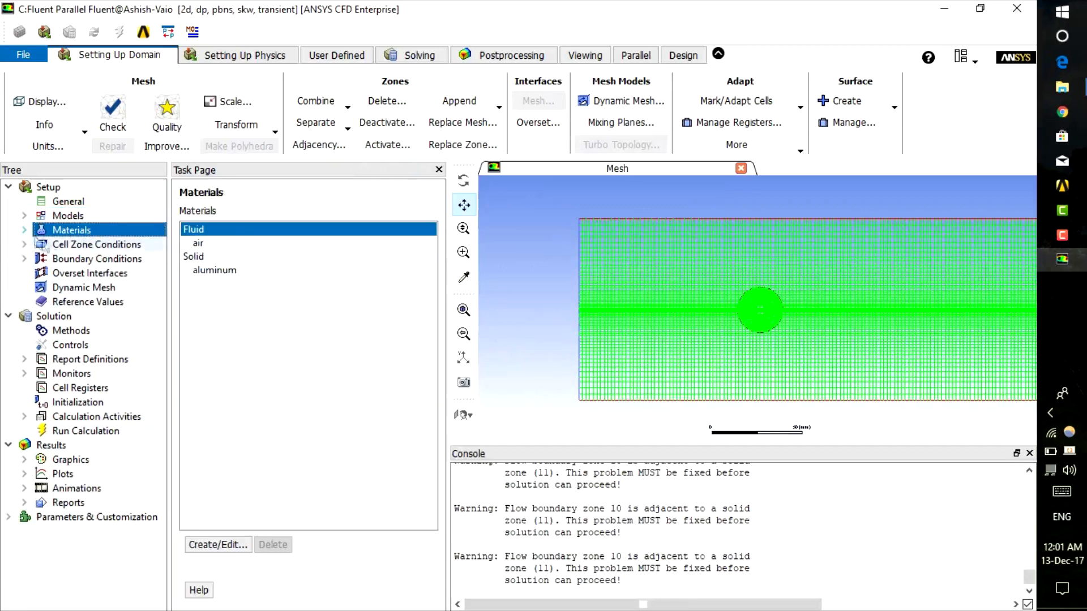
Open the cell zone conditions, check the zone type and solid settings of solid-sys-1_surface, and close its settings
double_click(83, 247)
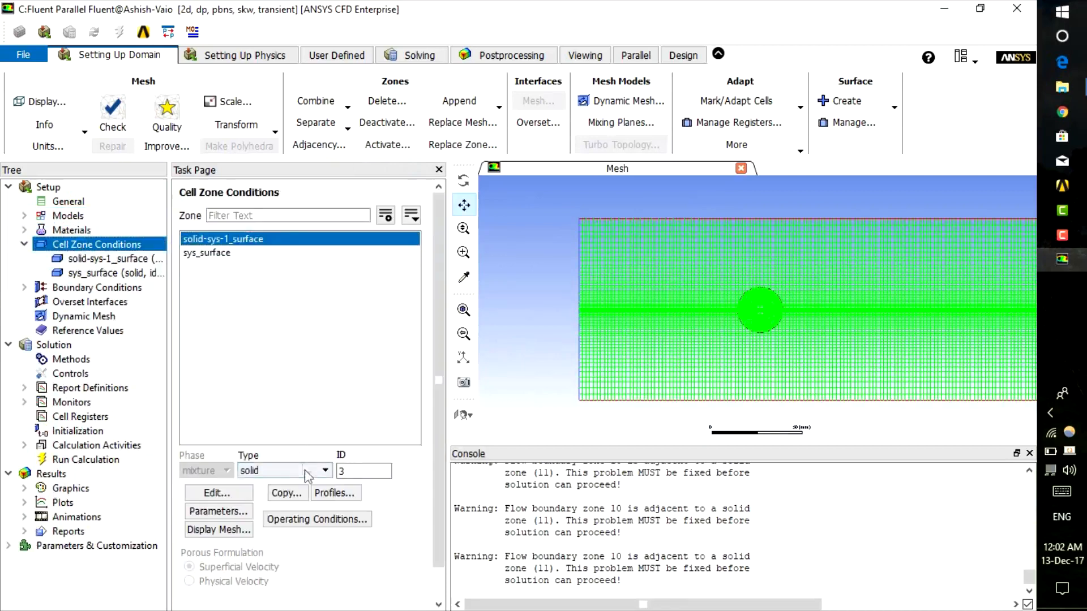
click(304, 471)
click(294, 490)
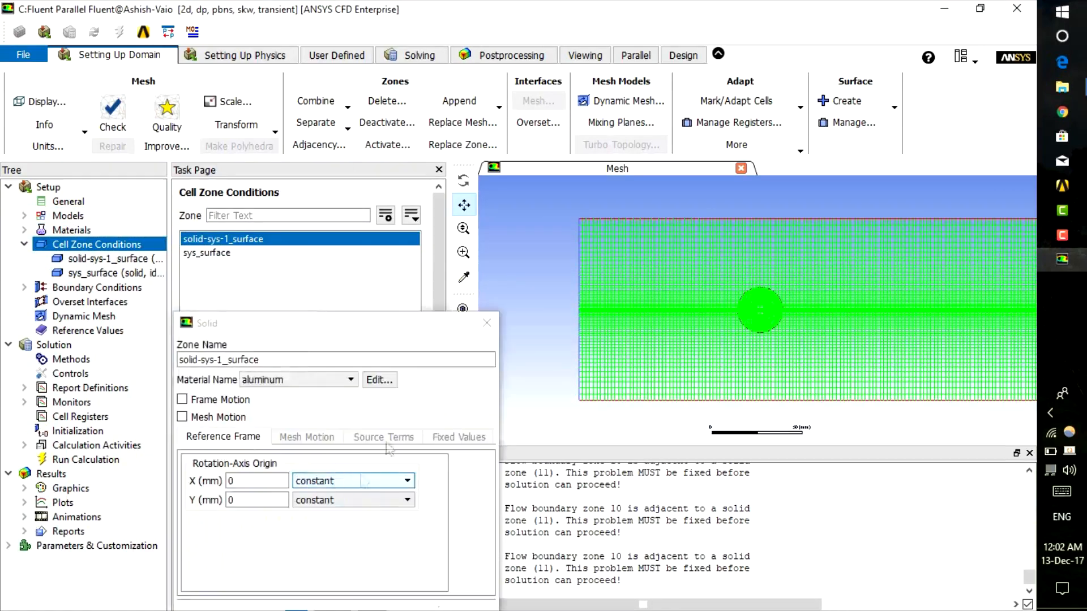
click(485, 323)
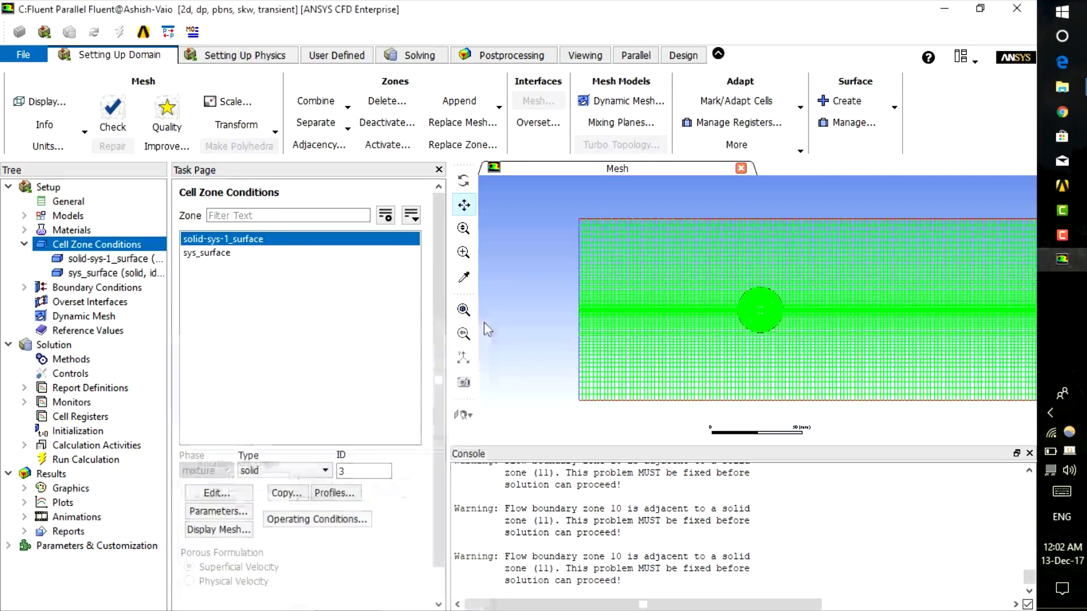
Change the cell zones solid-sys-1_surface and sys_surface to type fluid, accepting air as the material for both
click(288, 471)
click(283, 481)
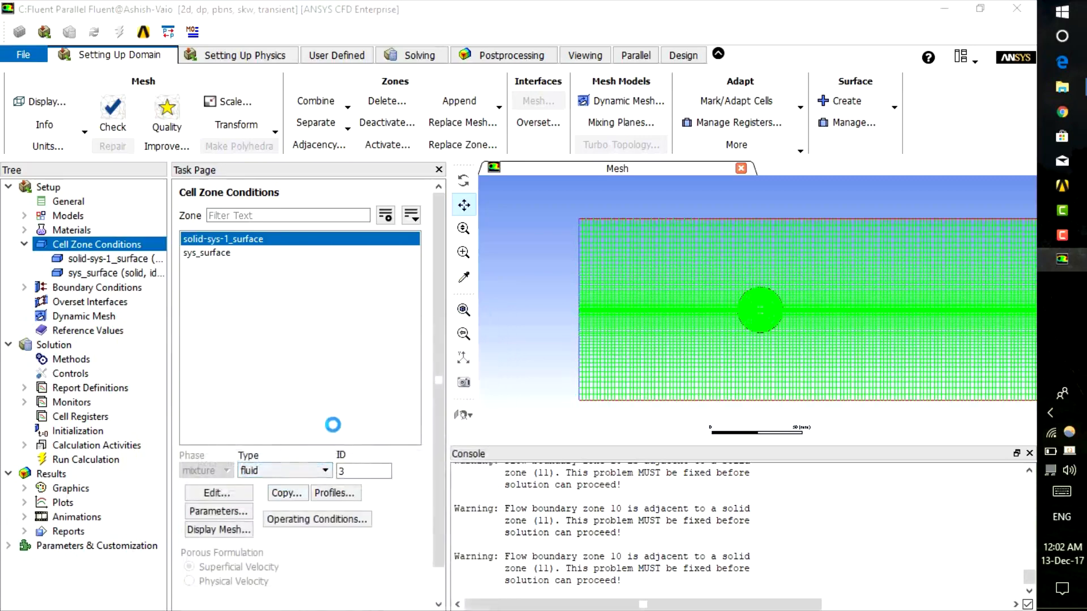
drag(398, 312, 479, 229)
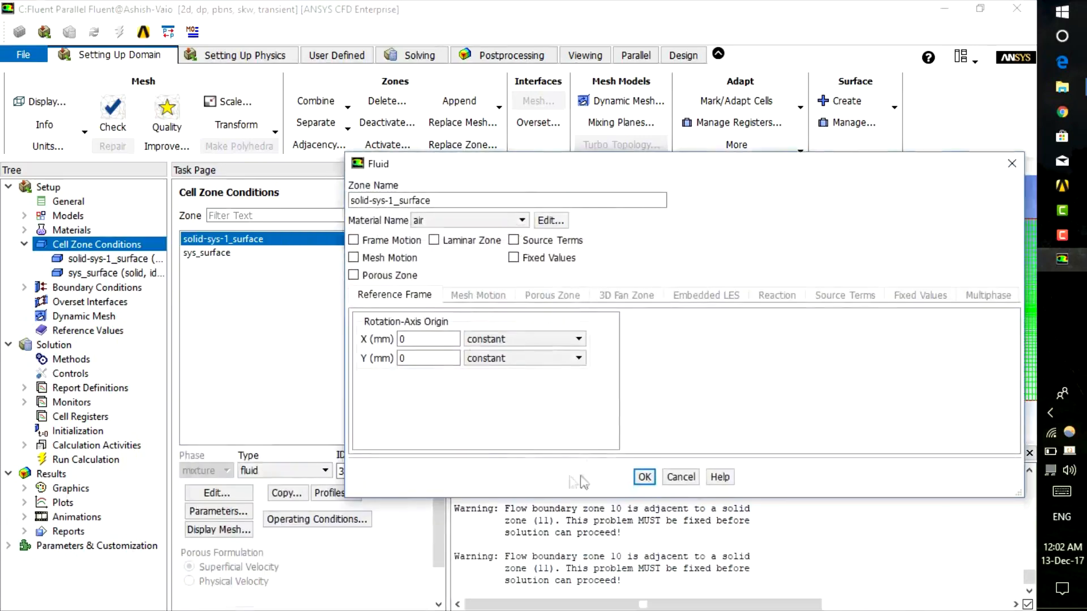
click(644, 476)
click(230, 256)
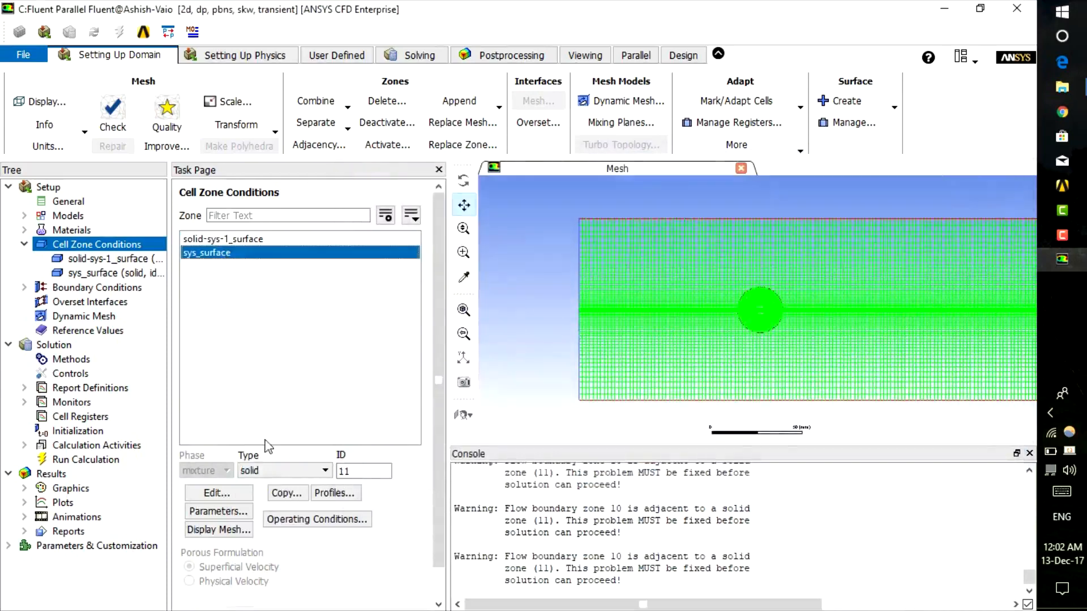
click(288, 471)
click(290, 480)
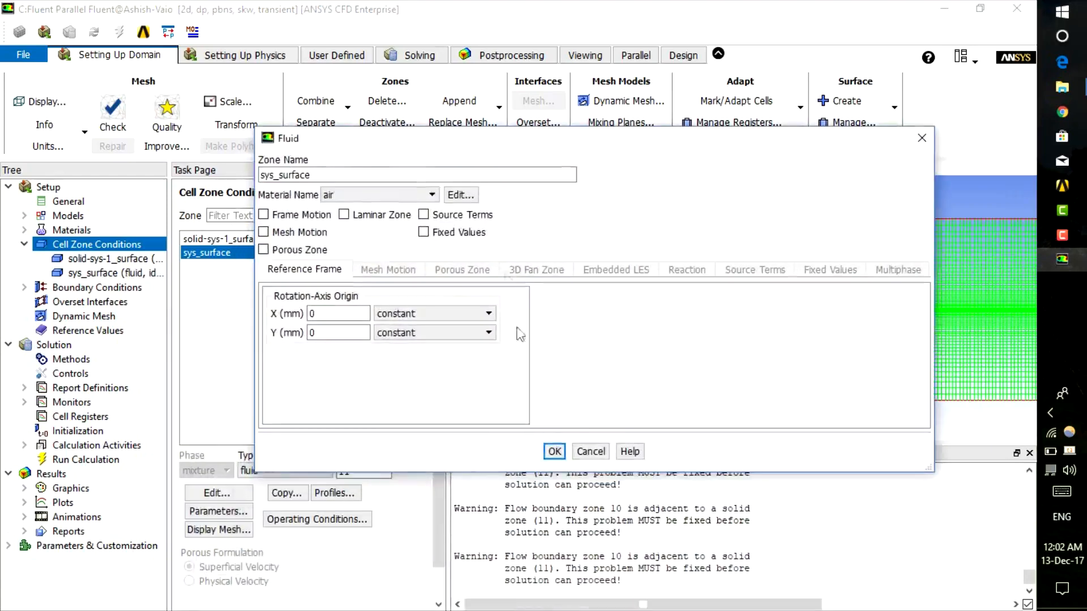
click(553, 451)
Set the inlet boundary's velocity magnitude to 30 m/s and its turbulence specification method to Intensity and Hydraulic Diameter
click(114, 286)
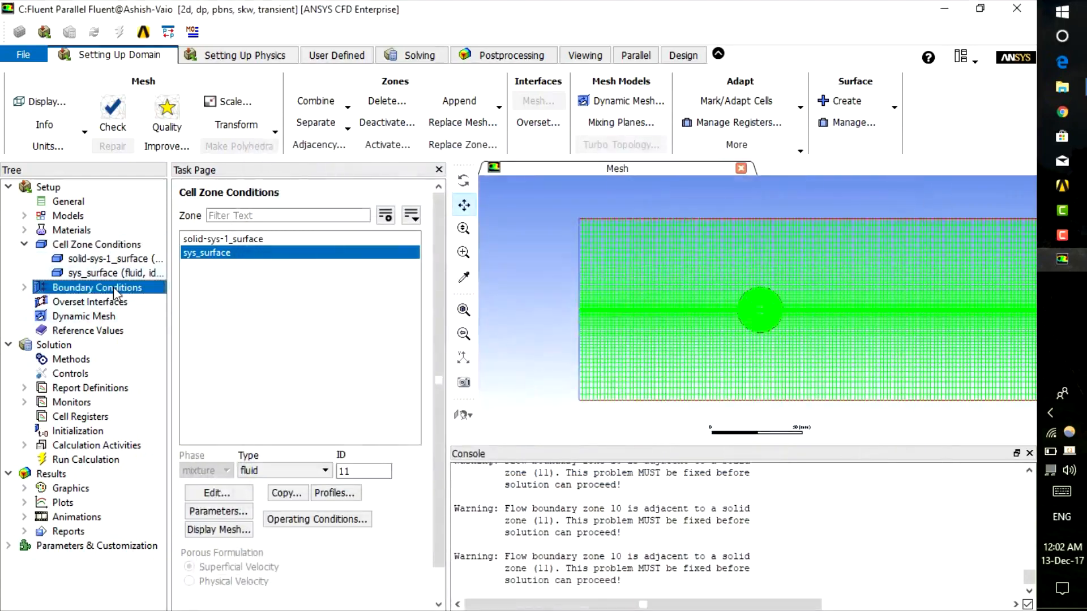
click(228, 253)
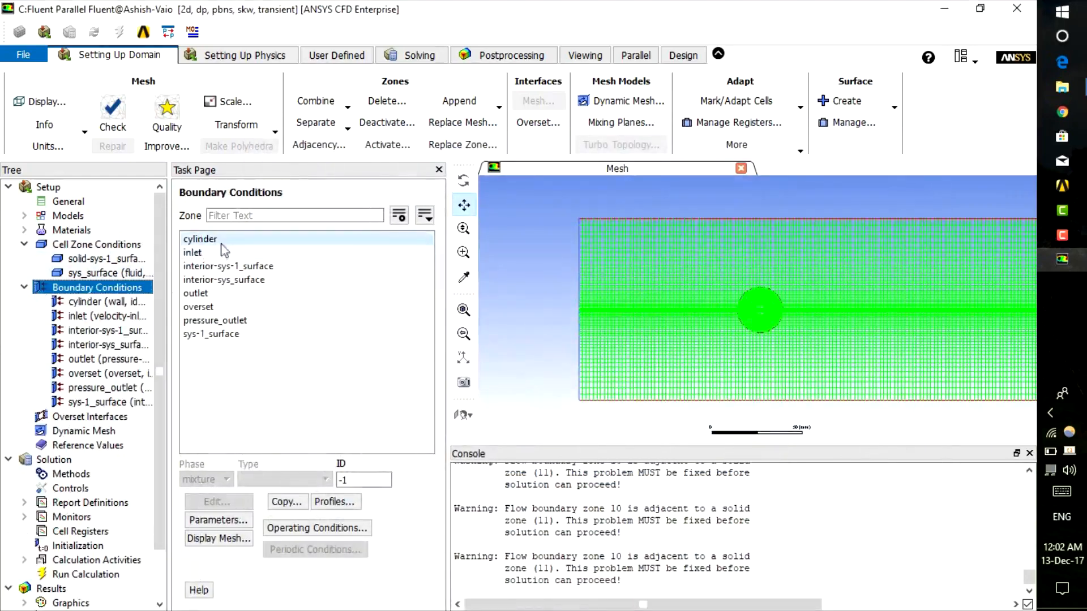
double_click(228, 253)
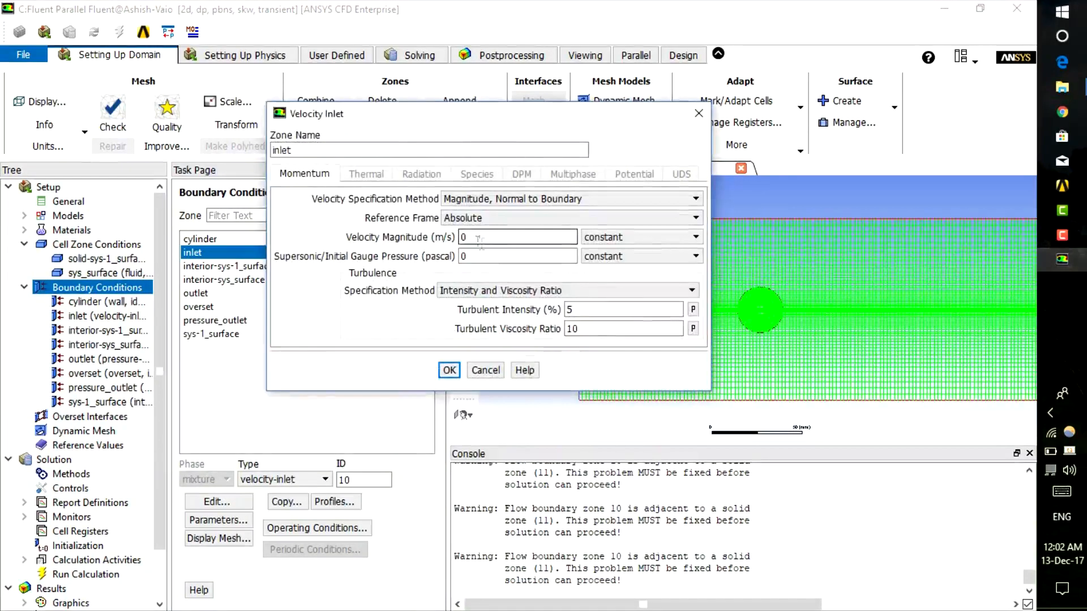
click(607, 290)
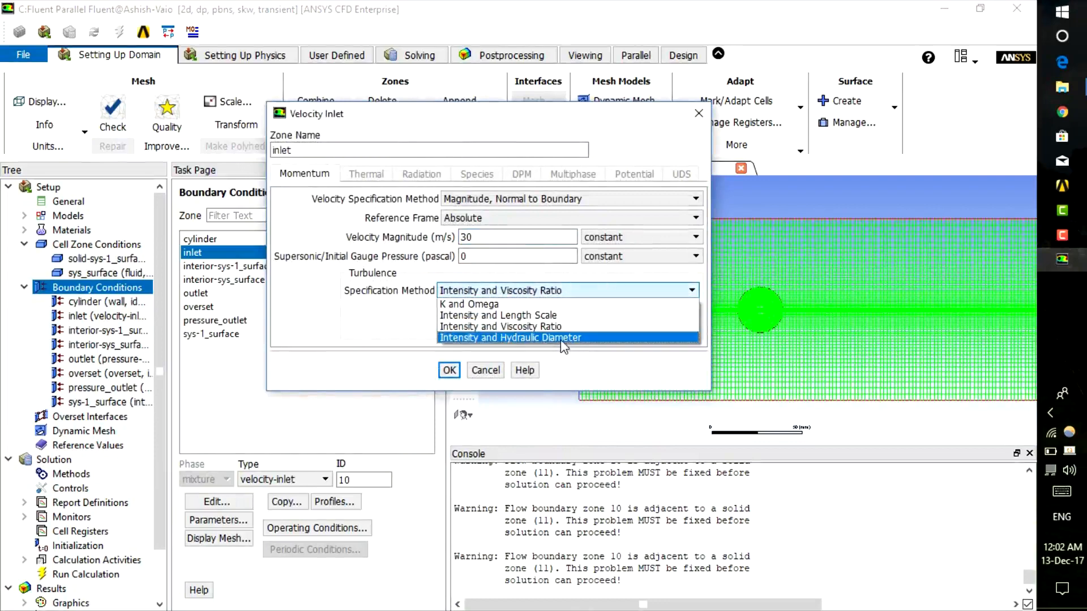
click(561, 337)
key(Tab)
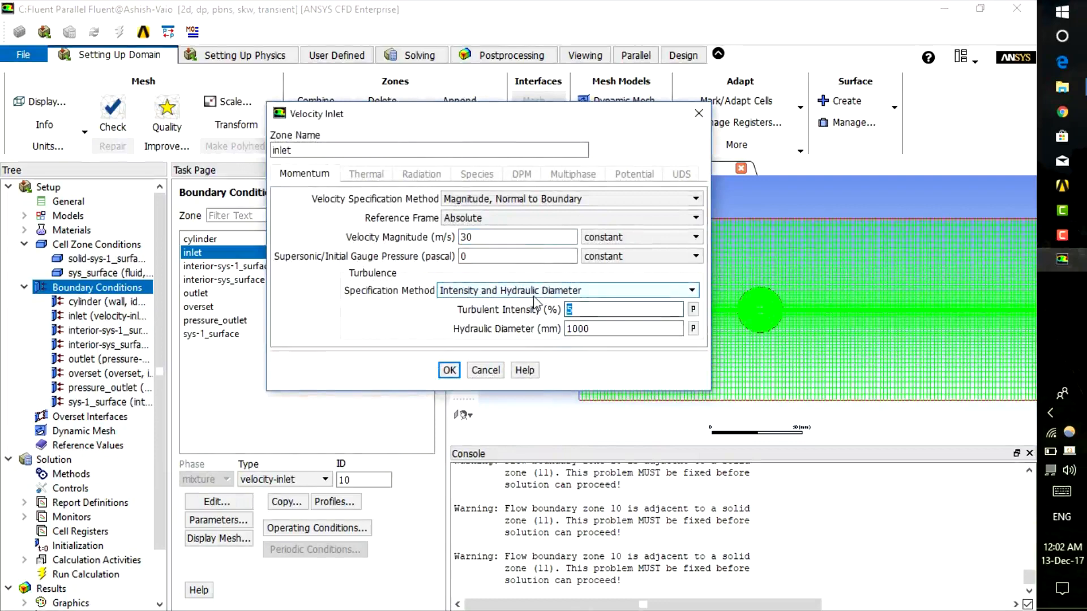
key(Tab)
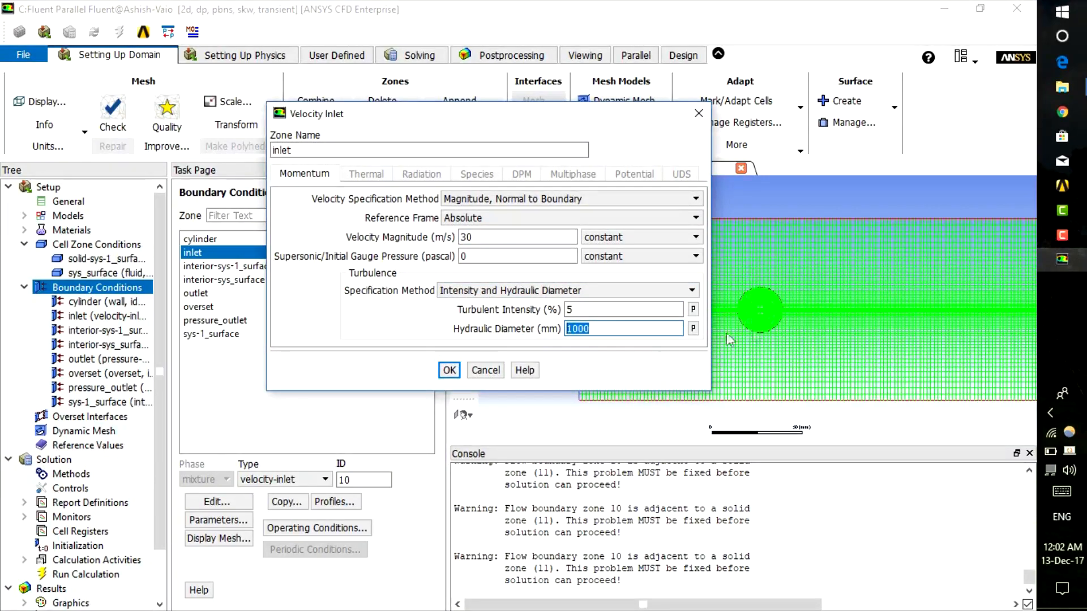
click(449, 370)
Set the outlet boundary's turbulence specification to Intensity and Hydraulic Diameter with a backflow hydraulic diameter of 5 mm
click(243, 266)
click(242, 280)
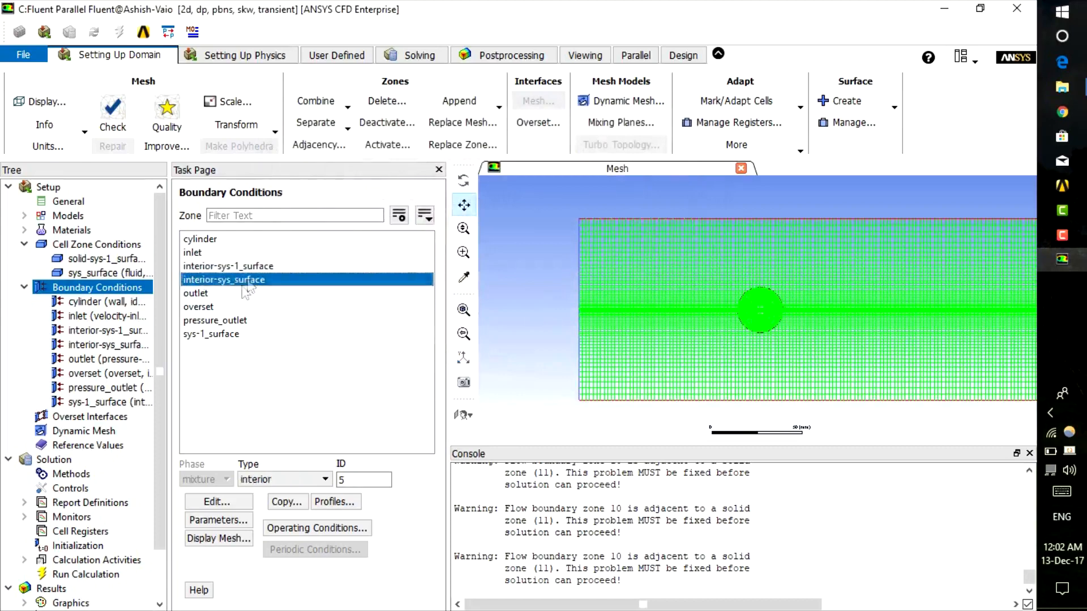
click(241, 293)
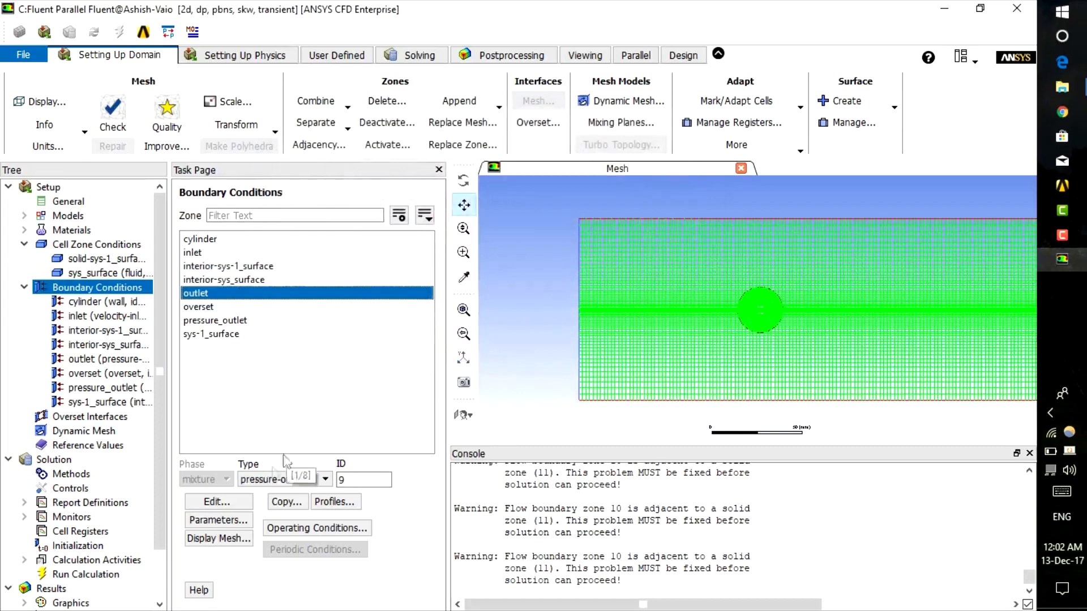
click(218, 502)
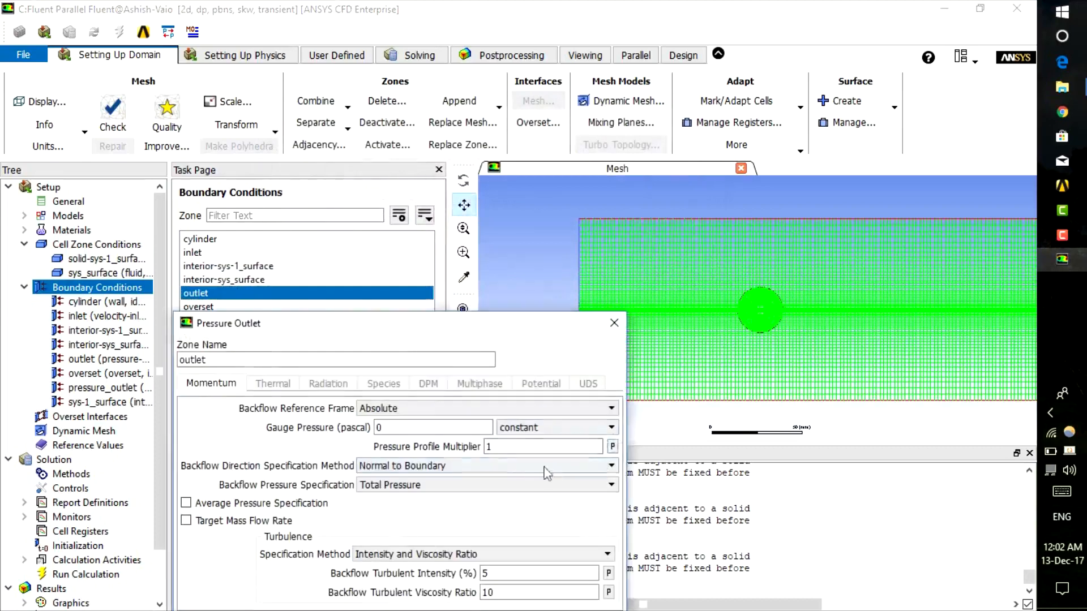
drag(743, 274, 575, 142)
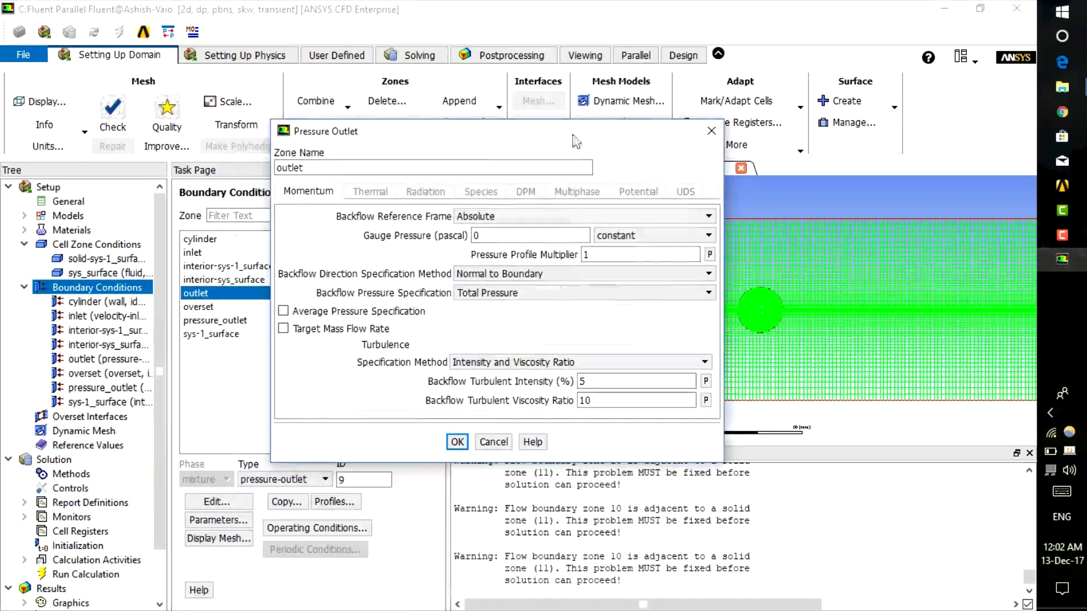
click(543, 362)
click(539, 403)
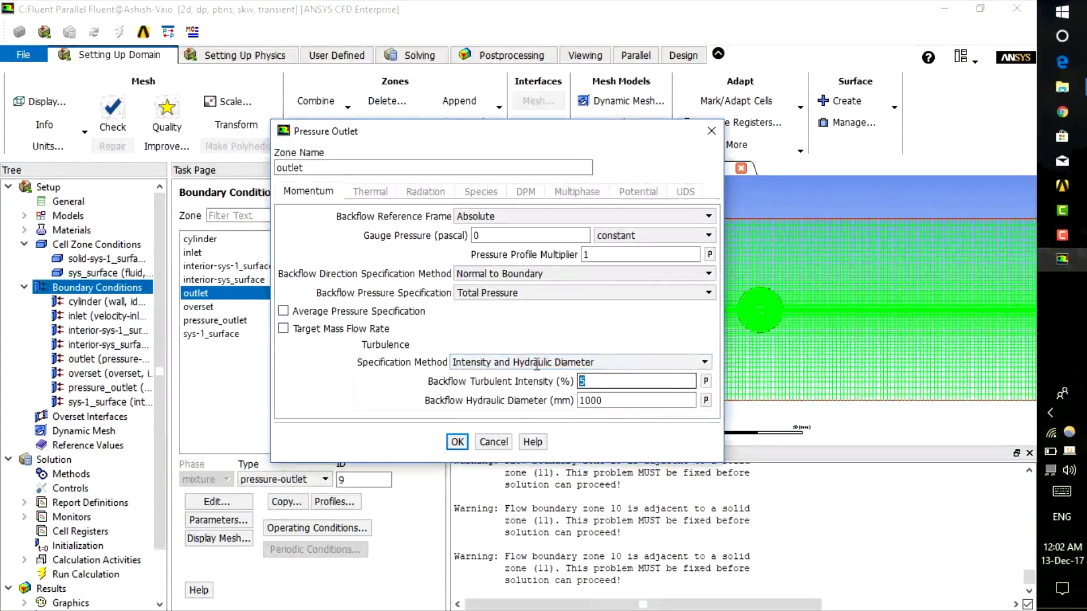
key(Tab)
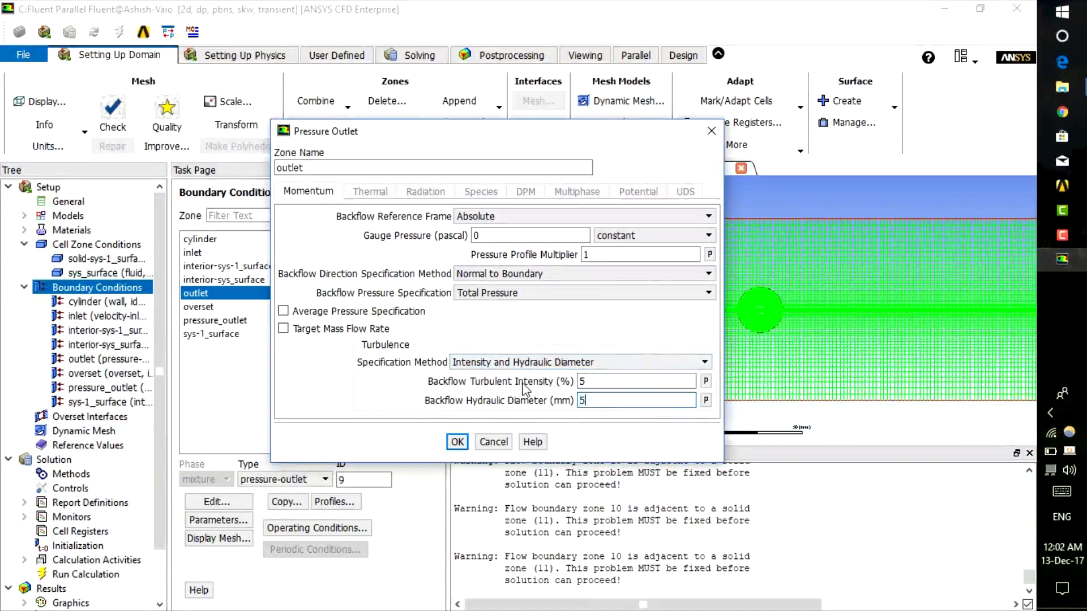
click(456, 441)
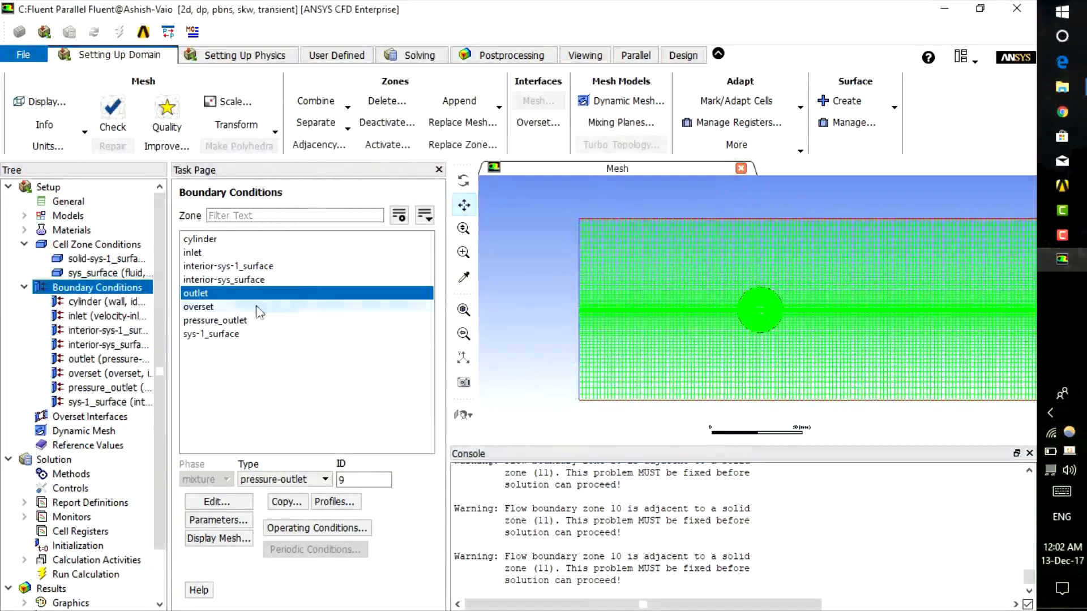
Set the pressure_outlet boundary's turbulence specification to Intensity and Hydraulic Diameter with a backflow hydraulic diameter of 8 mm
click(259, 320)
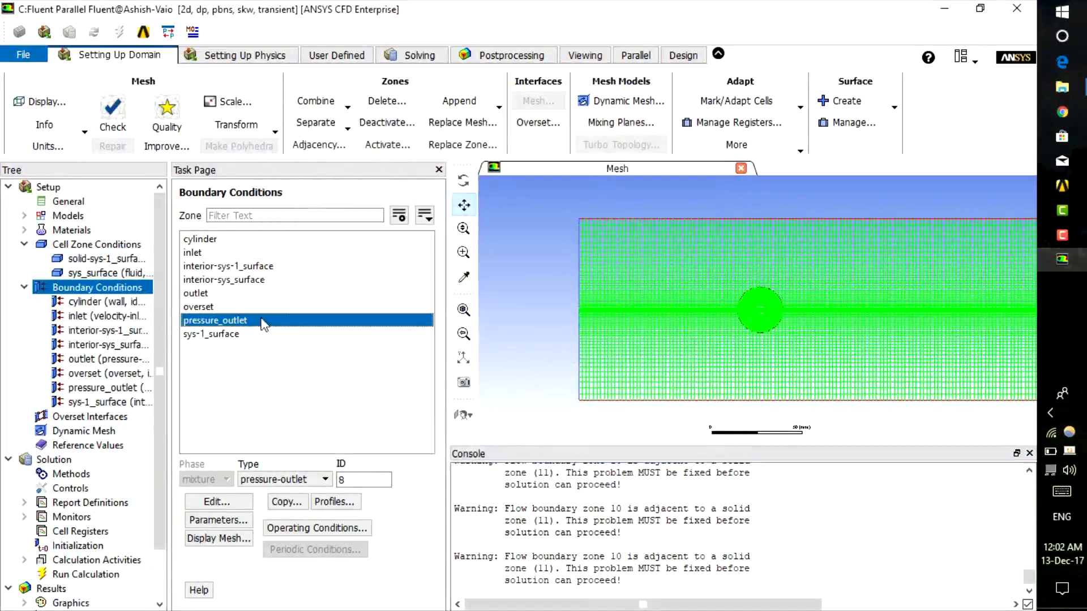
click(218, 502)
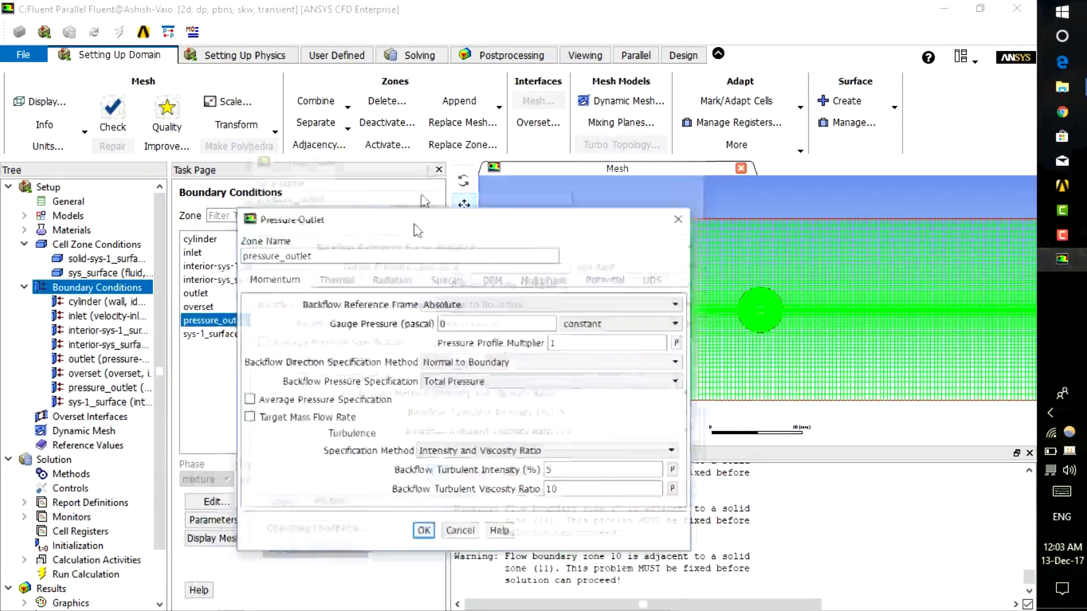
click(524, 298)
click(525, 347)
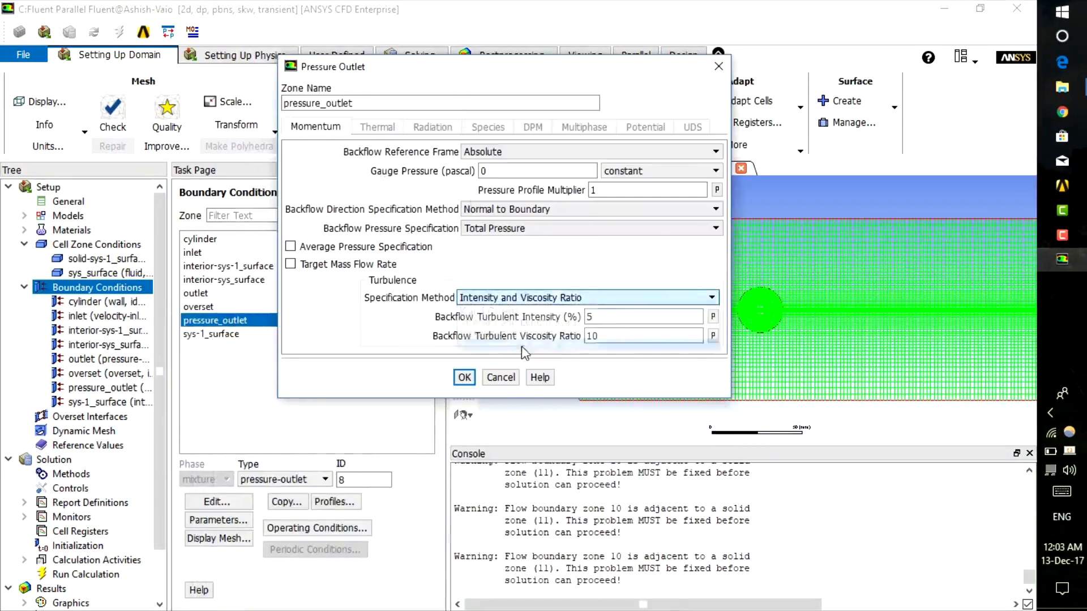
drag(625, 312, 532, 314)
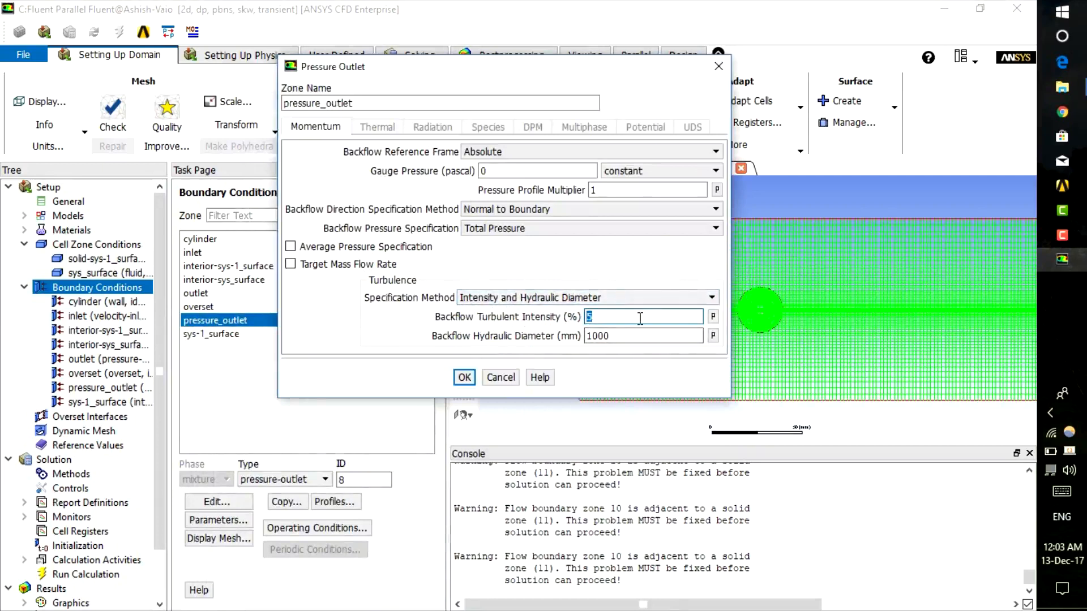
click(629, 336)
drag(614, 335, 549, 333)
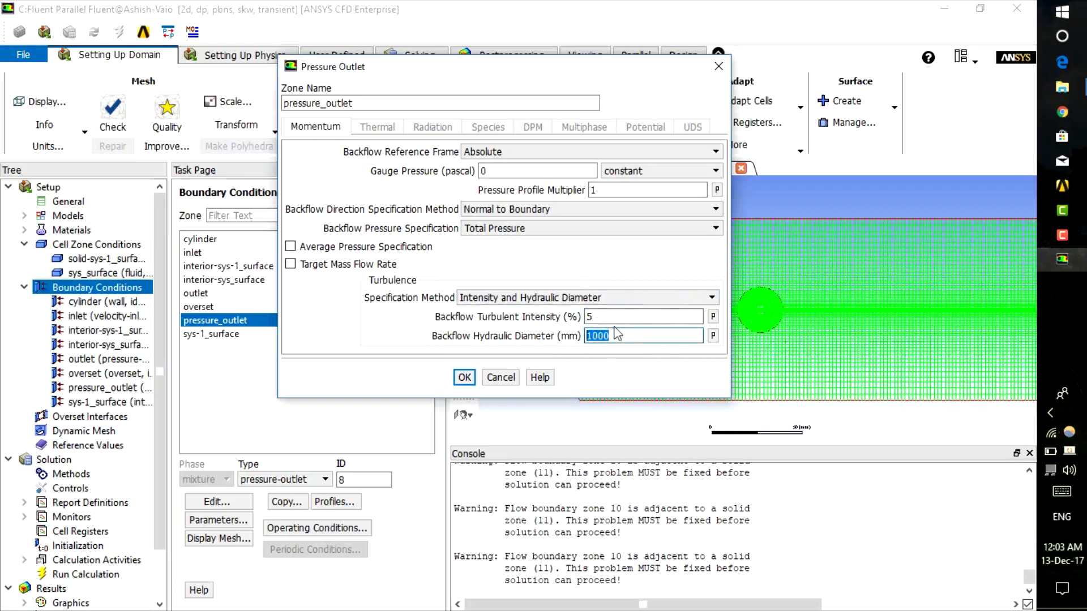
text(8)
click(464, 377)
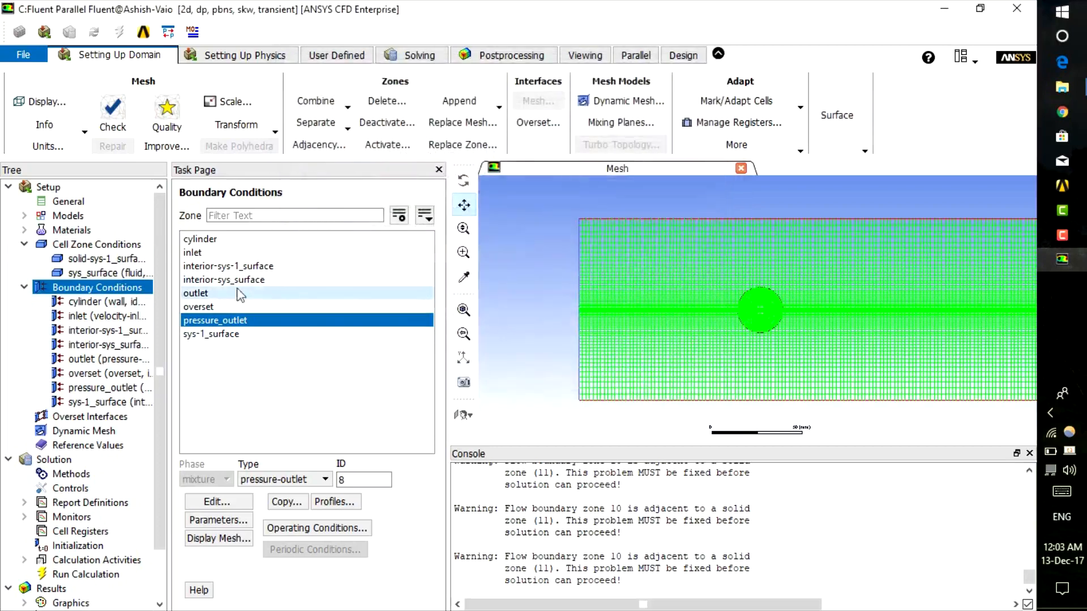
Check the boundary types assigned to the overset, interior-sys-1_surface, interior-sys_surface and sys-1_surface zones
click(241, 307)
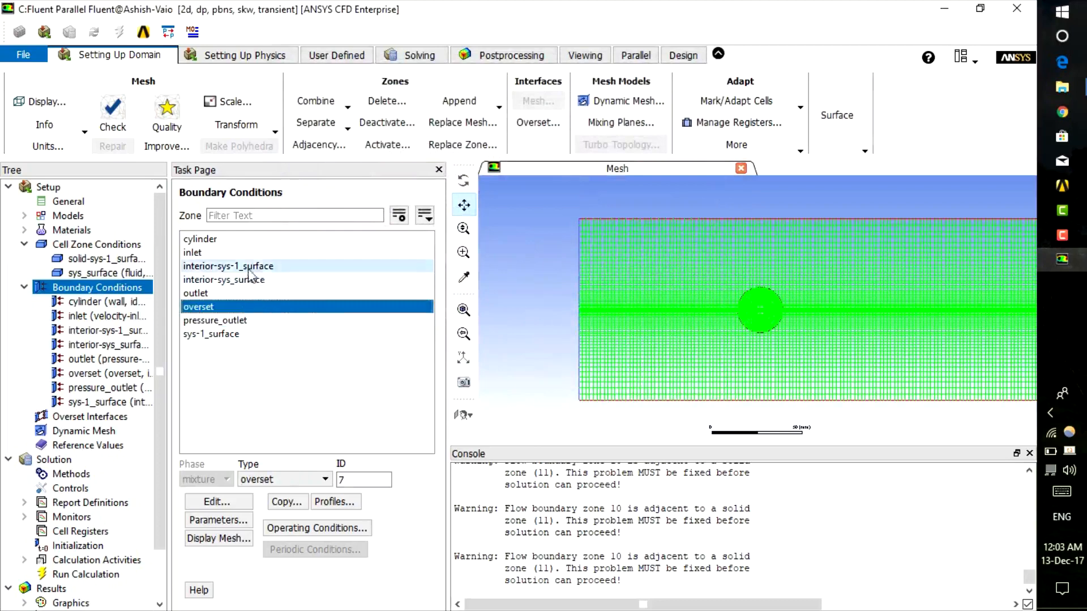
click(252, 279)
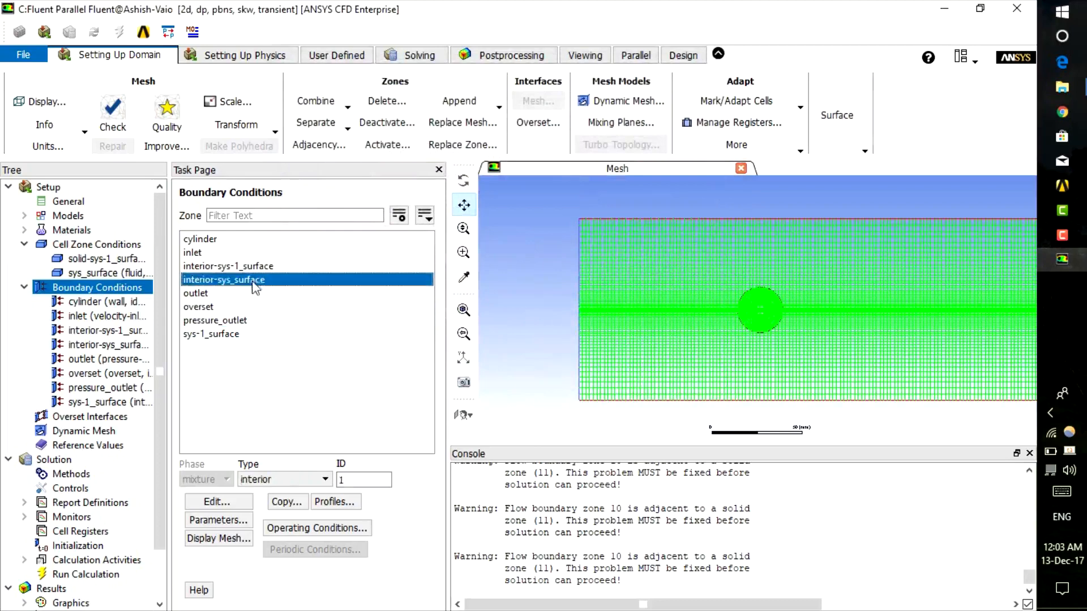
click(246, 334)
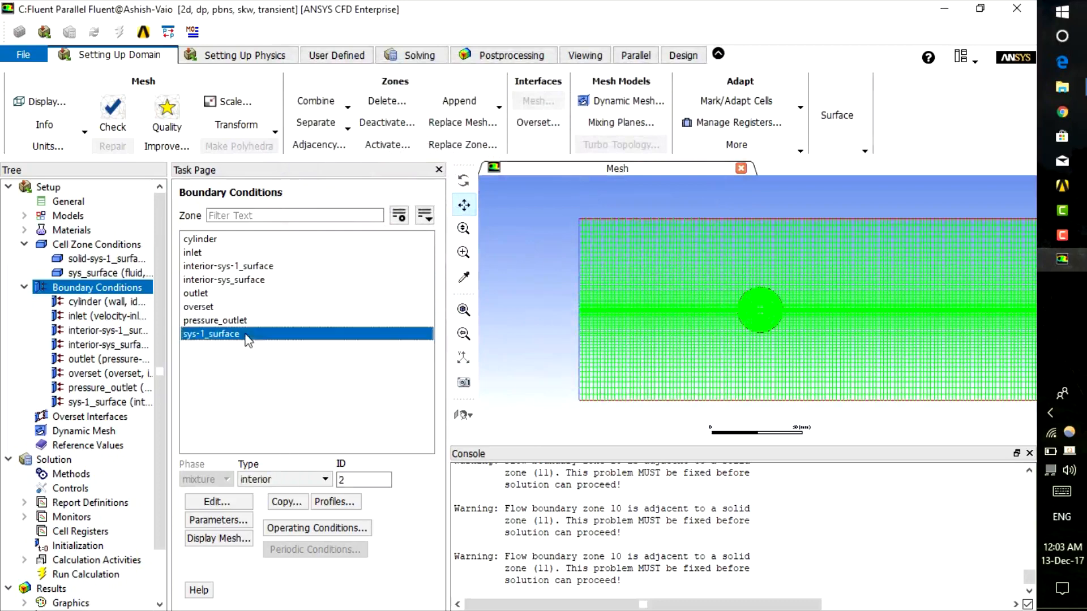
click(278, 280)
click(281, 267)
click(282, 282)
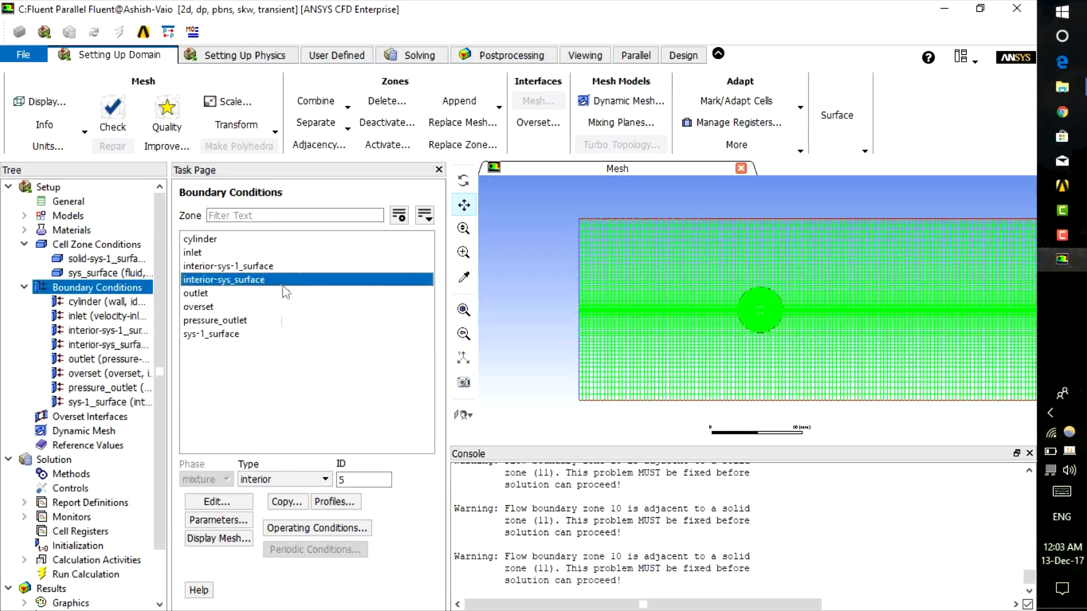
click(272, 337)
click(24, 286)
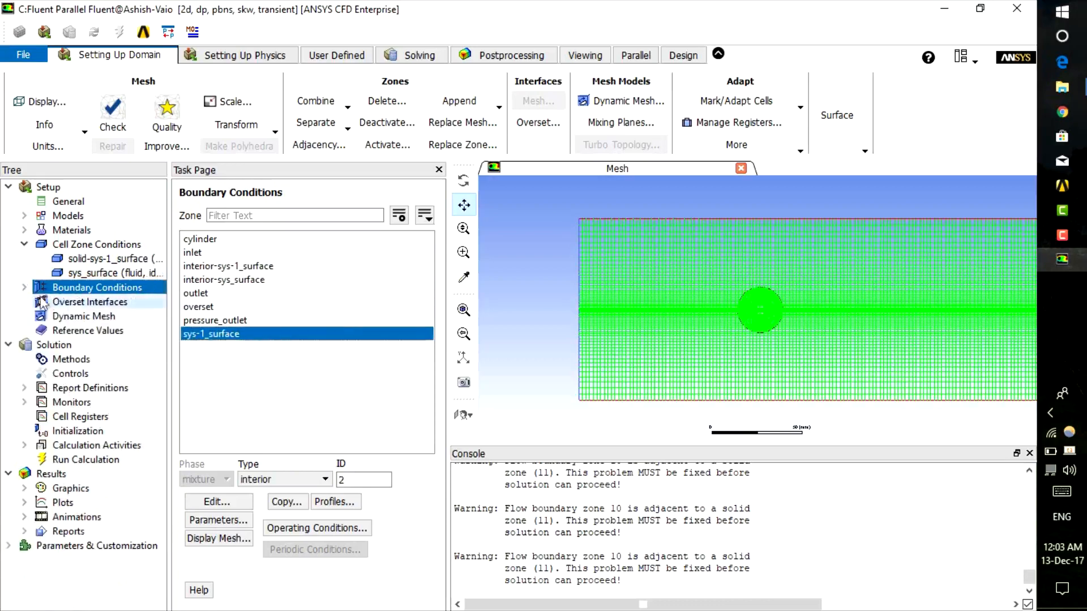
click(46, 301)
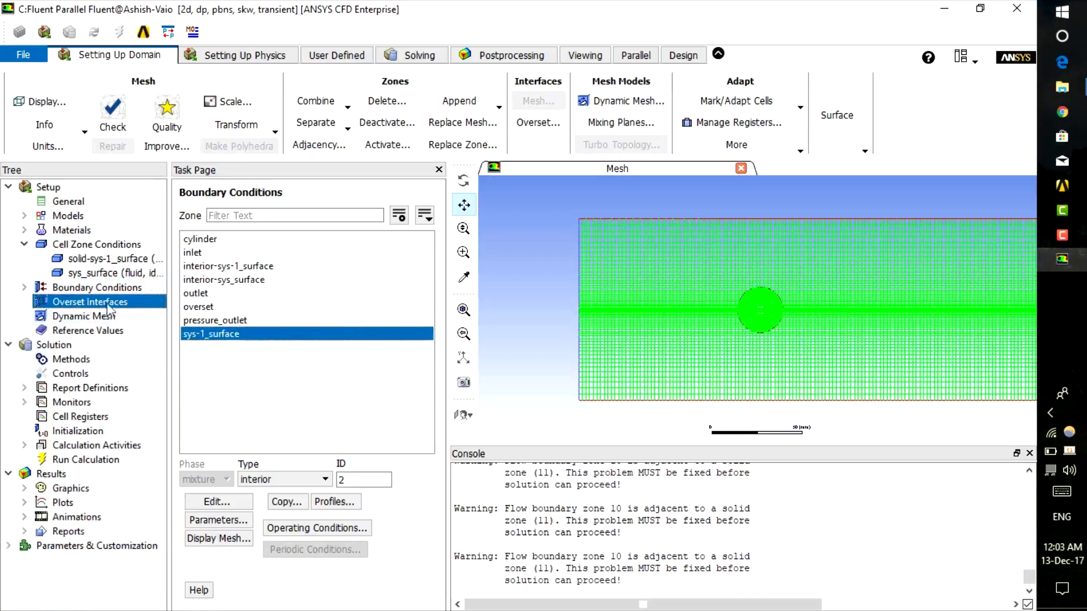
click(106, 288)
click(25, 287)
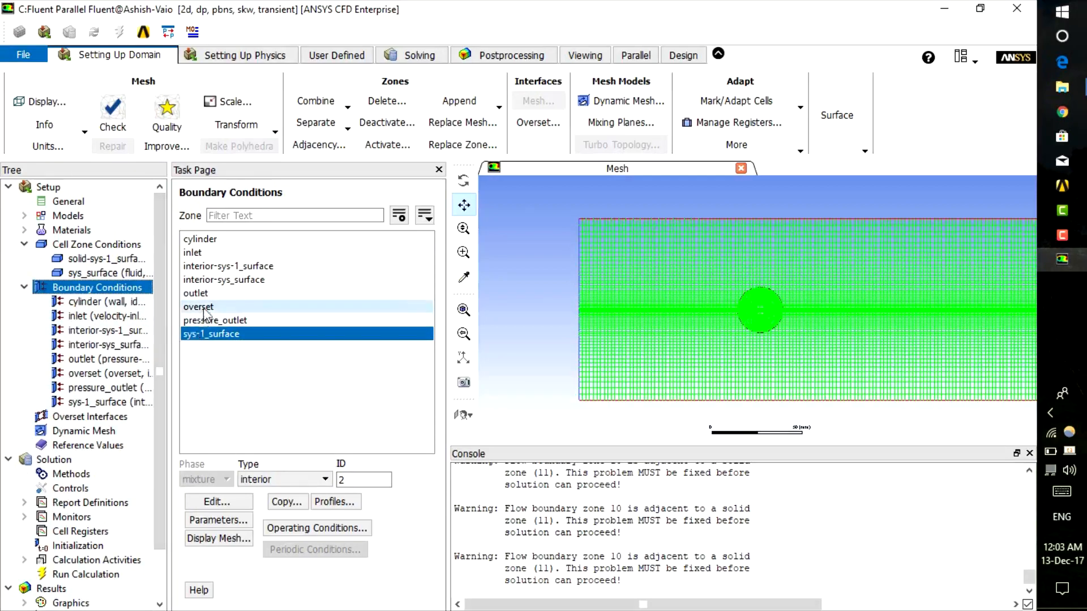
click(228, 308)
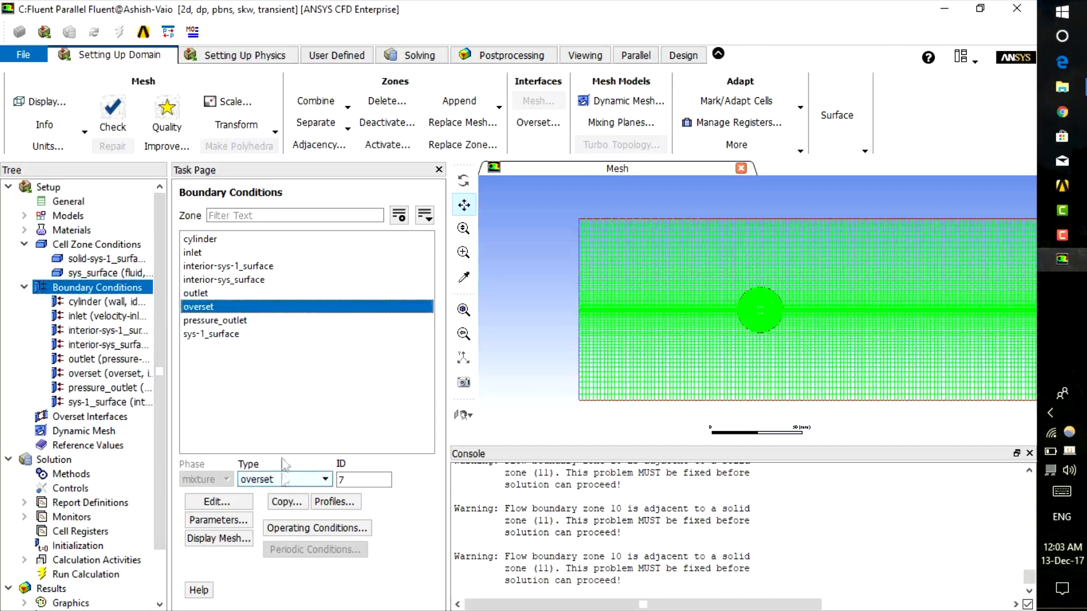
Create an overset interface named over with sys_surface as background zone and solid-sys-1_surface as component zone
click(23, 287)
click(76, 303)
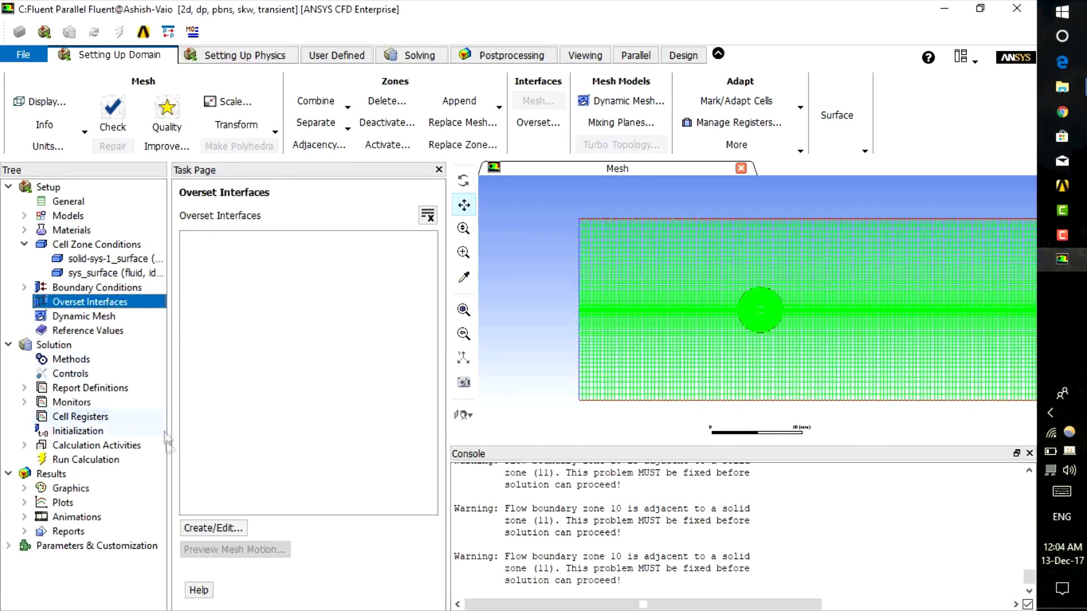
click(212, 528)
click(323, 361)
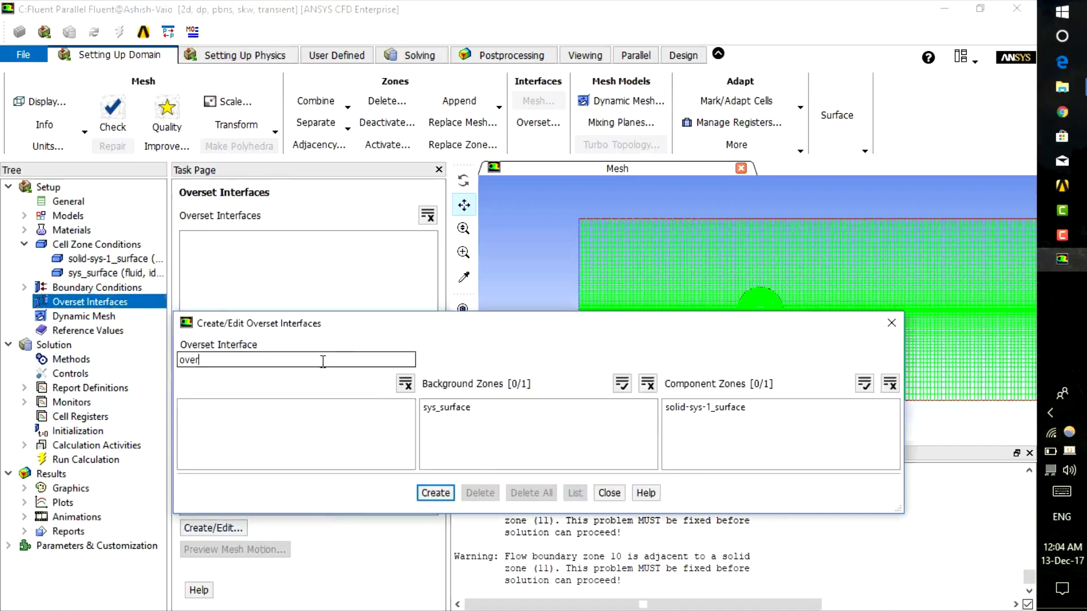
click(463, 408)
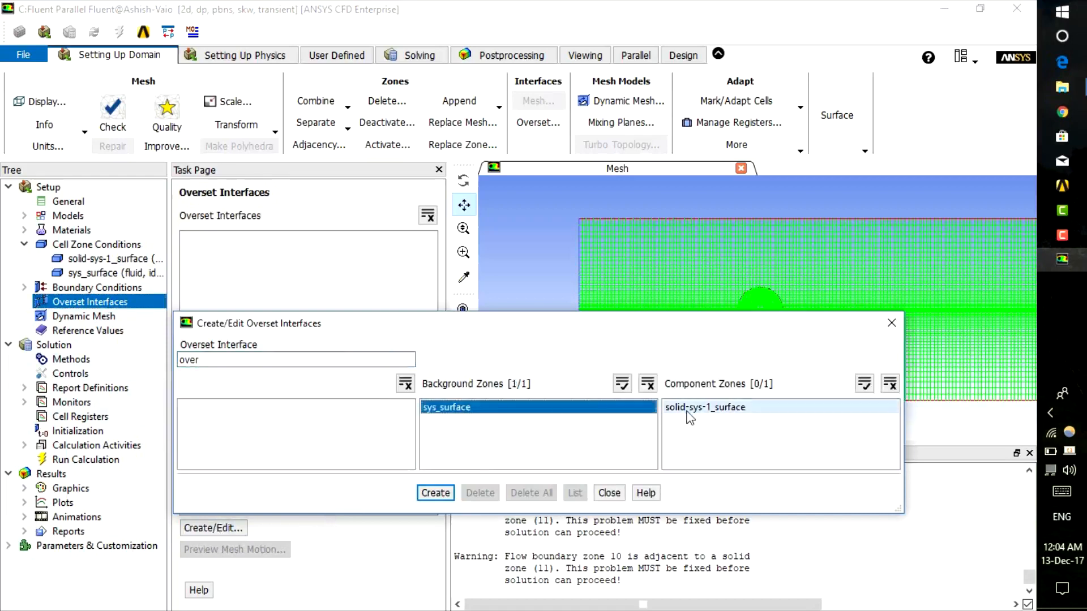
click(688, 410)
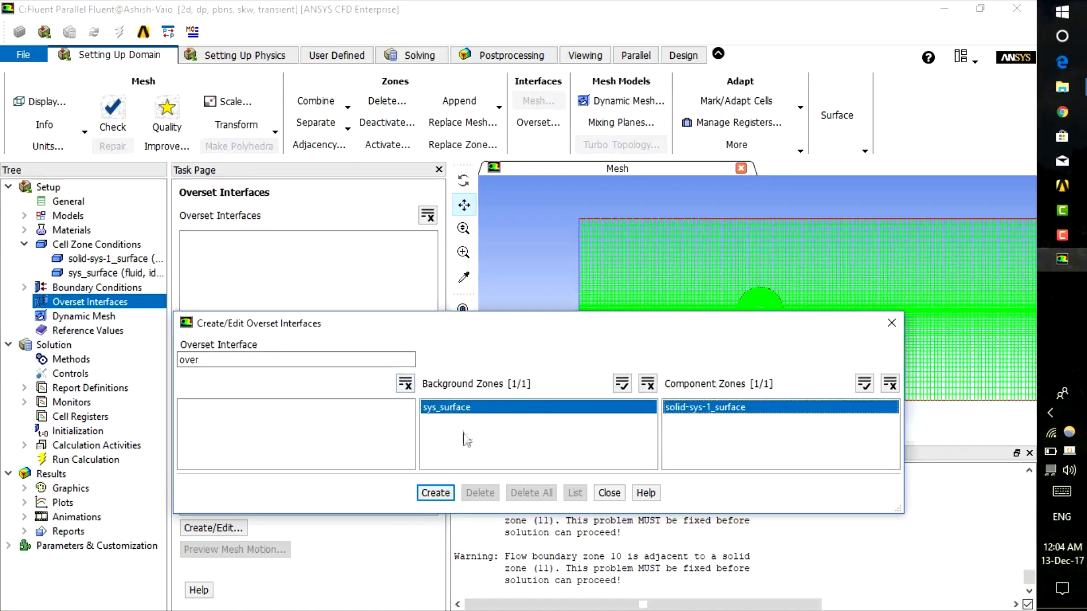
click(437, 493)
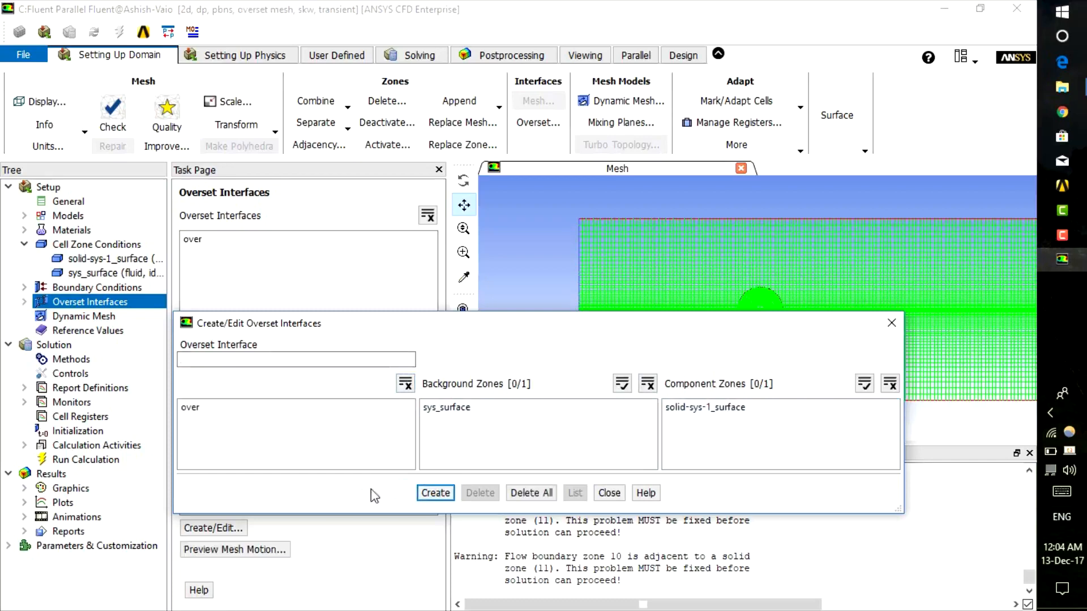
click(609, 493)
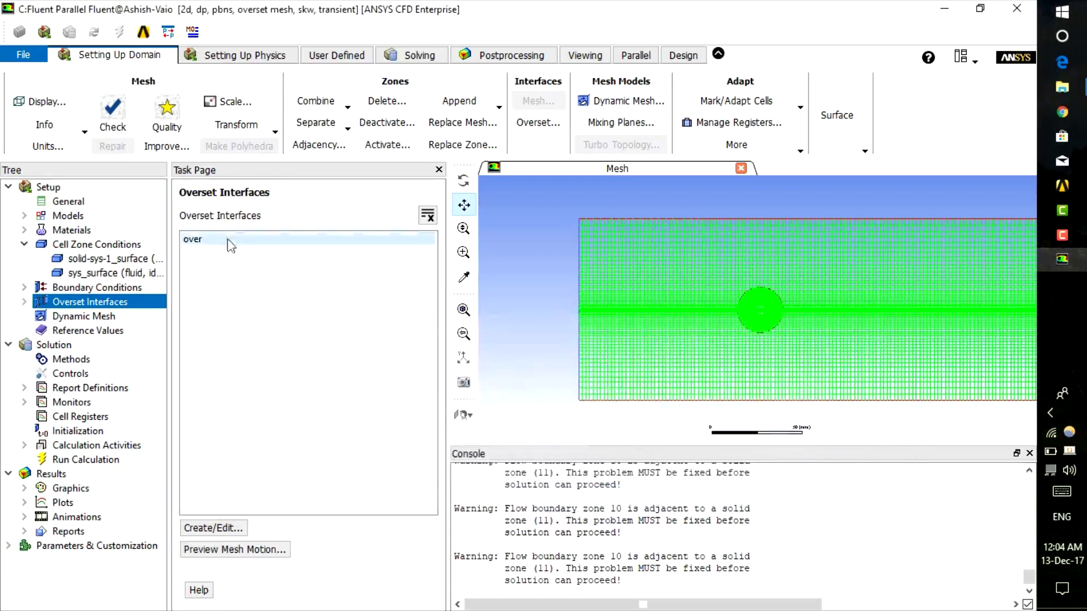
click(57, 344)
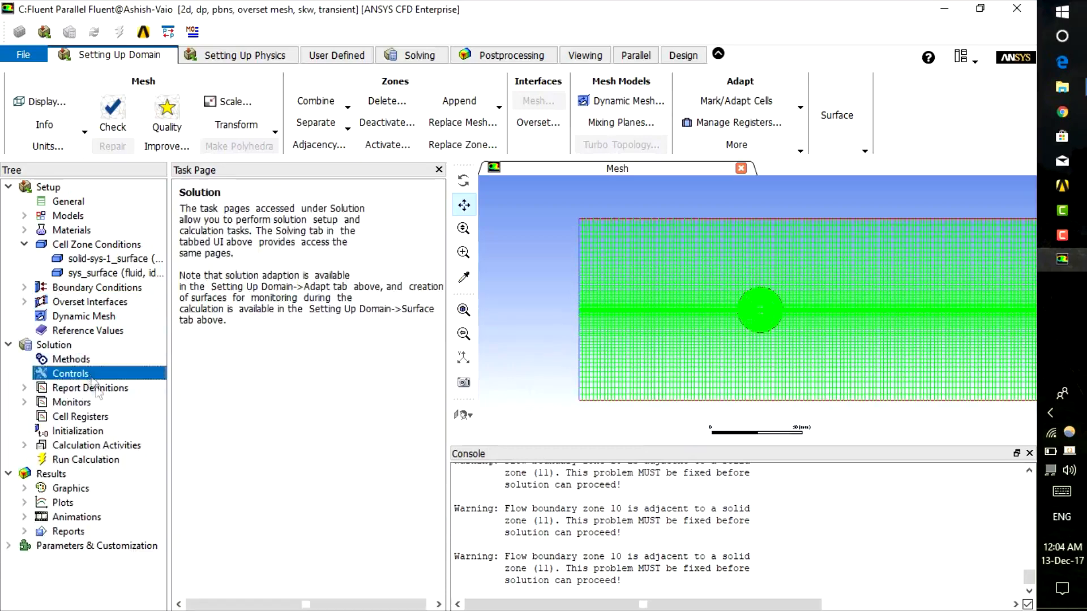
double_click(100, 389)
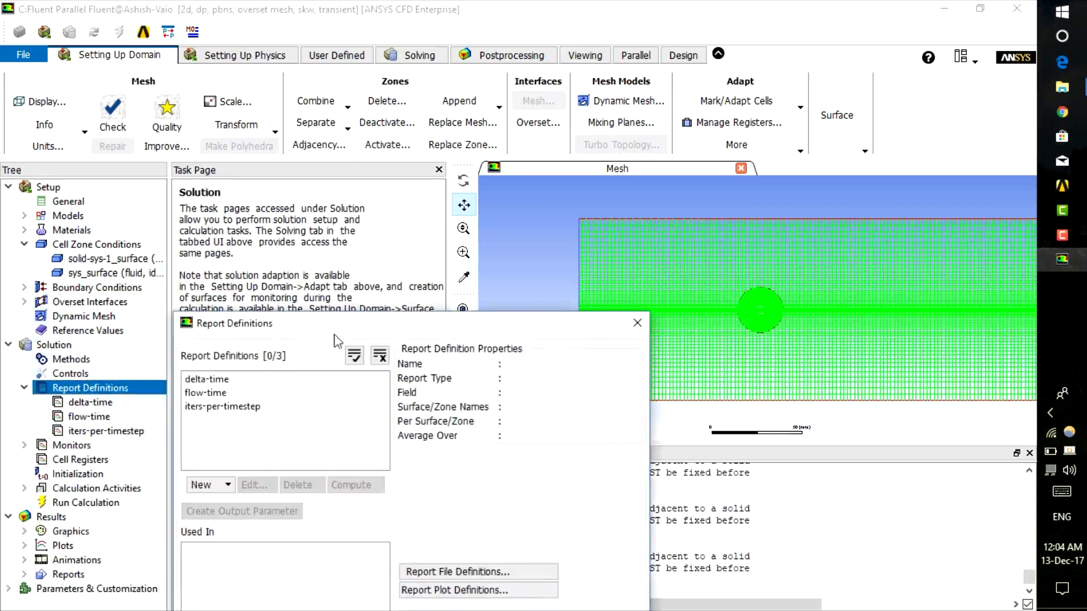
drag(342, 326, 424, 131)
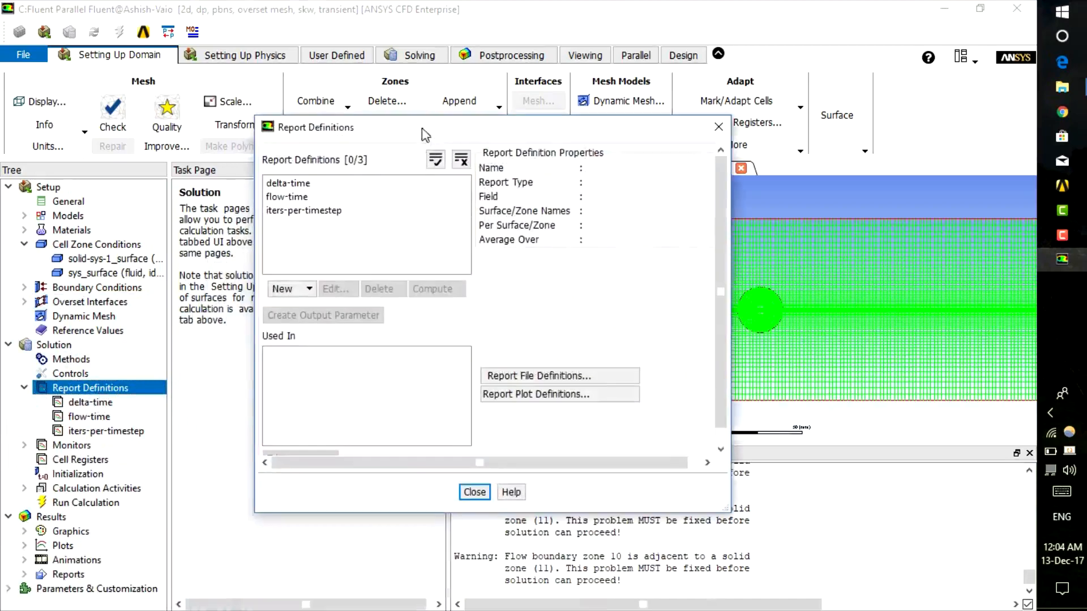
click(474, 492)
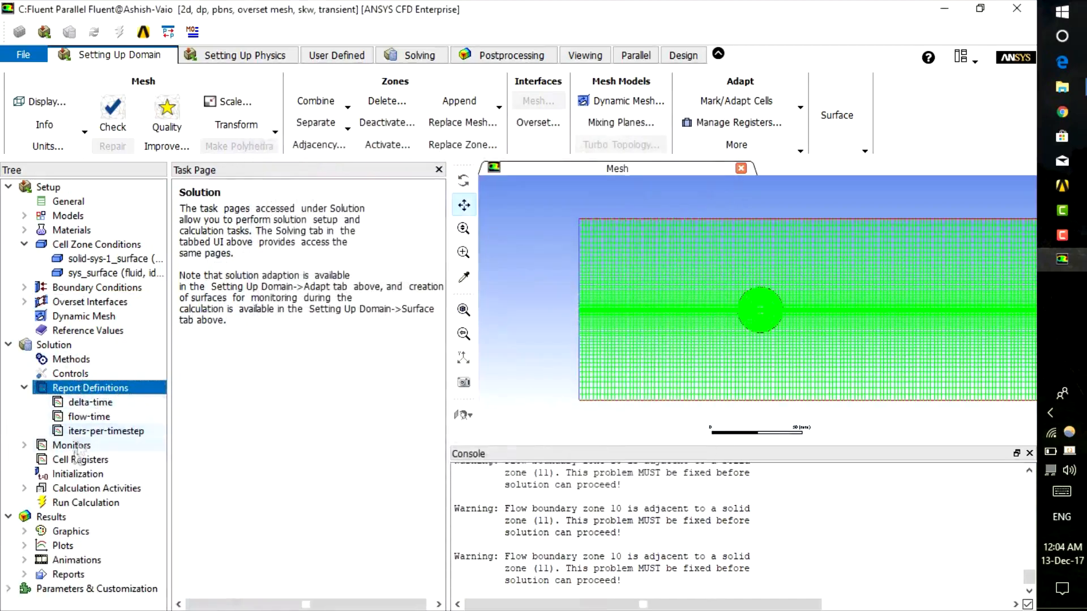
Set the residual monitors' absolute convergence criteria for continuity and x-velocity to 0.00001
double_click(72, 445)
click(86, 461)
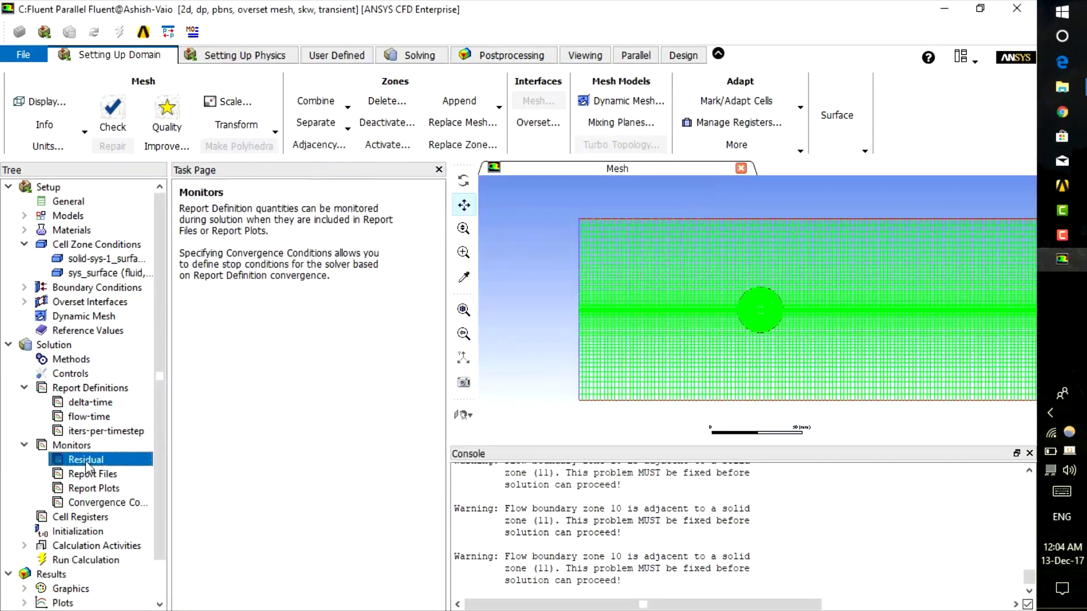
double_click(86, 460)
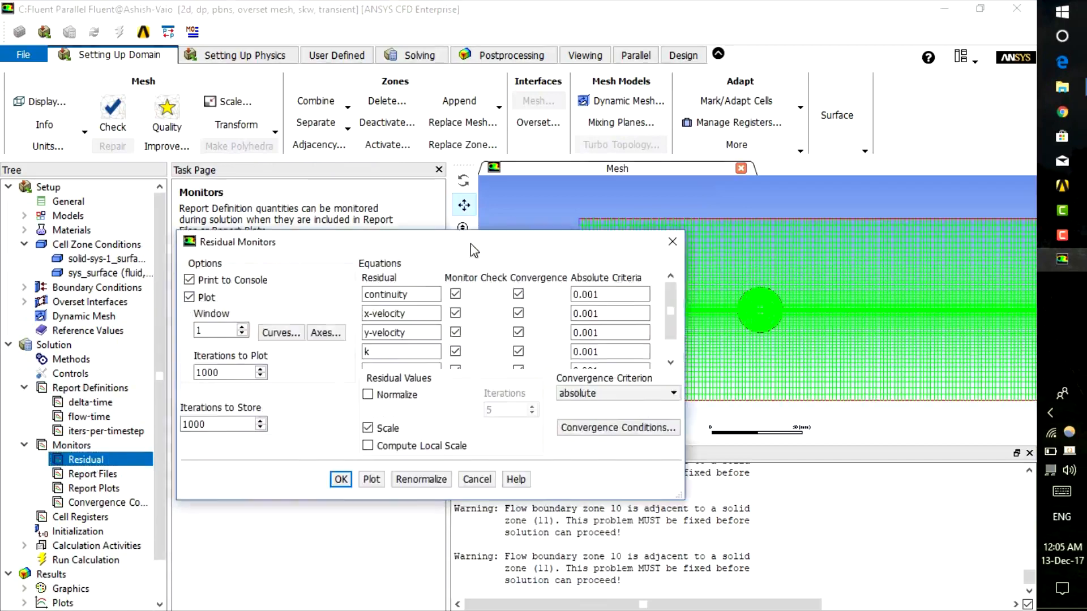
text(0.)
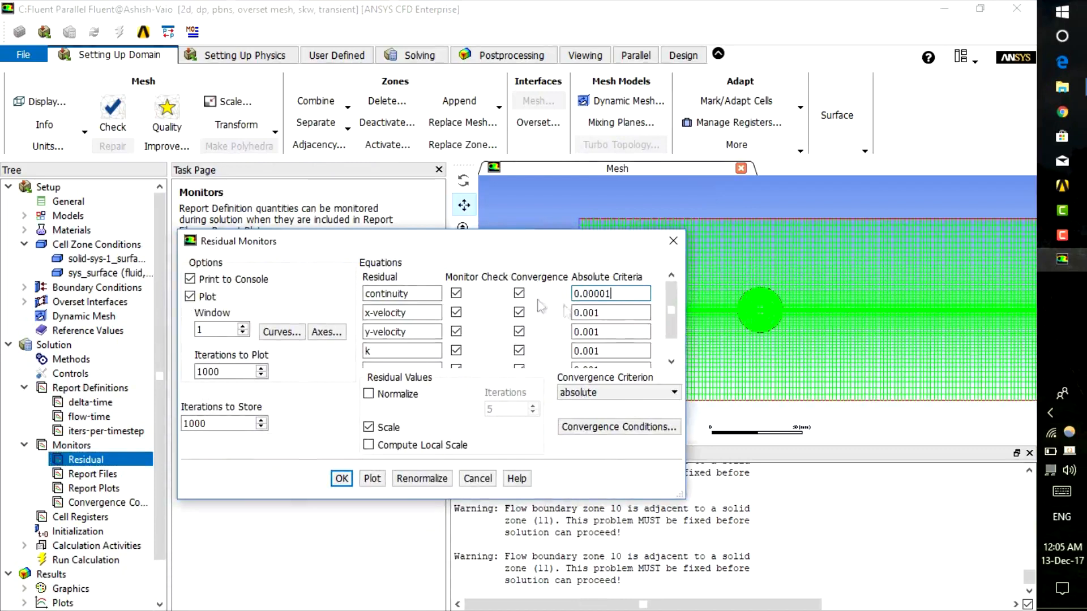
key(Tab)
text(0.)
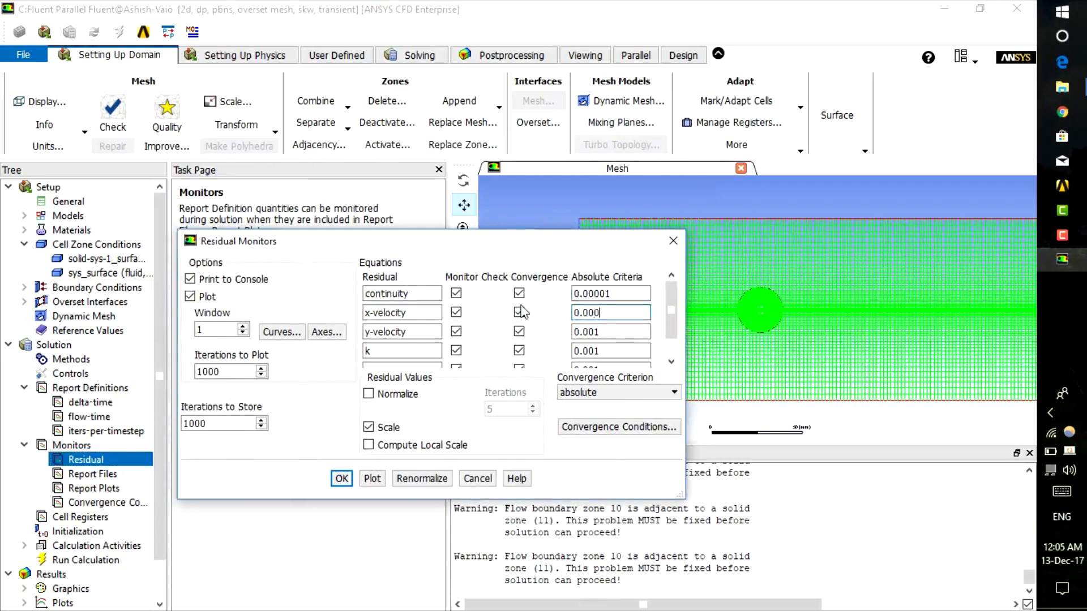
text(00001)
Copy the 0.00001 absolute criterion to the y-velocity, k and omega residuals and apply the residual monitor settings
drag(637, 313, 545, 307)
key(ctrl+c)
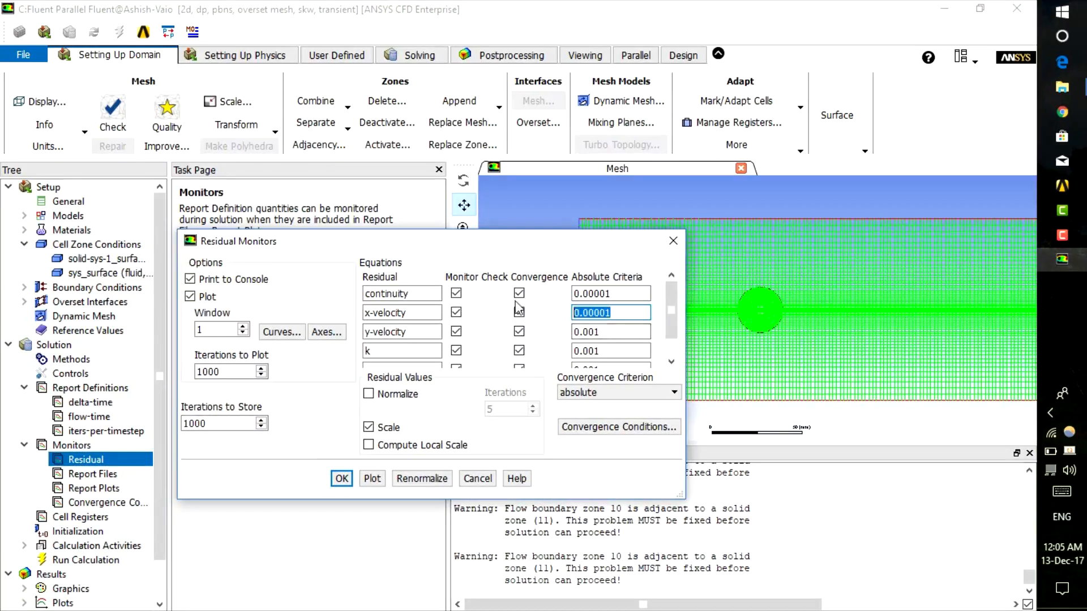
drag(626, 334, 541, 328)
key(ctrl+v)
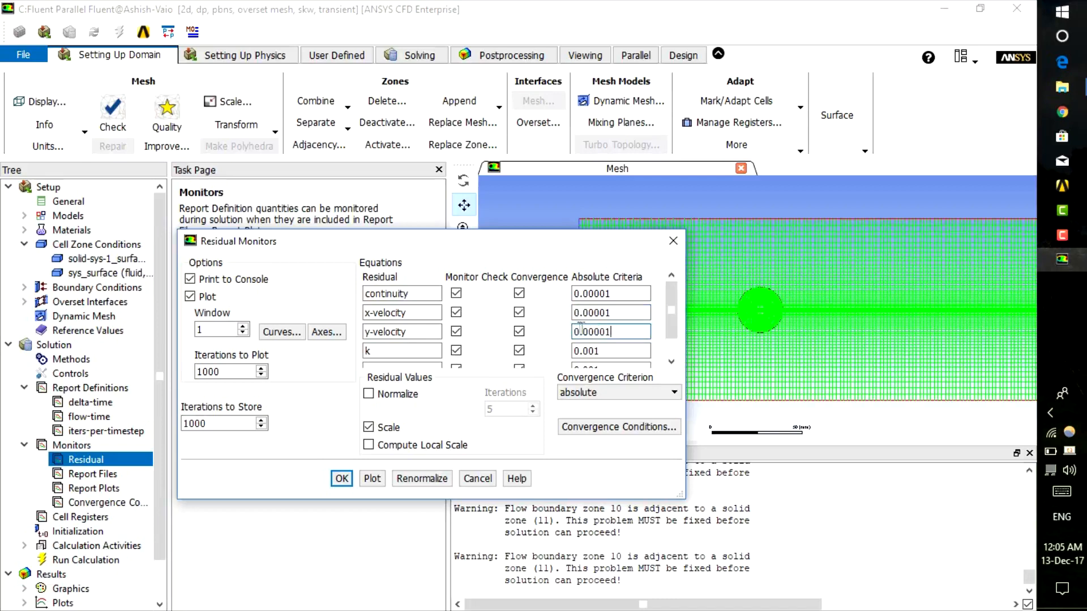
click(623, 356)
drag(624, 355, 529, 347)
key(ctrl+v)
scroll(609, 348, down, 1)
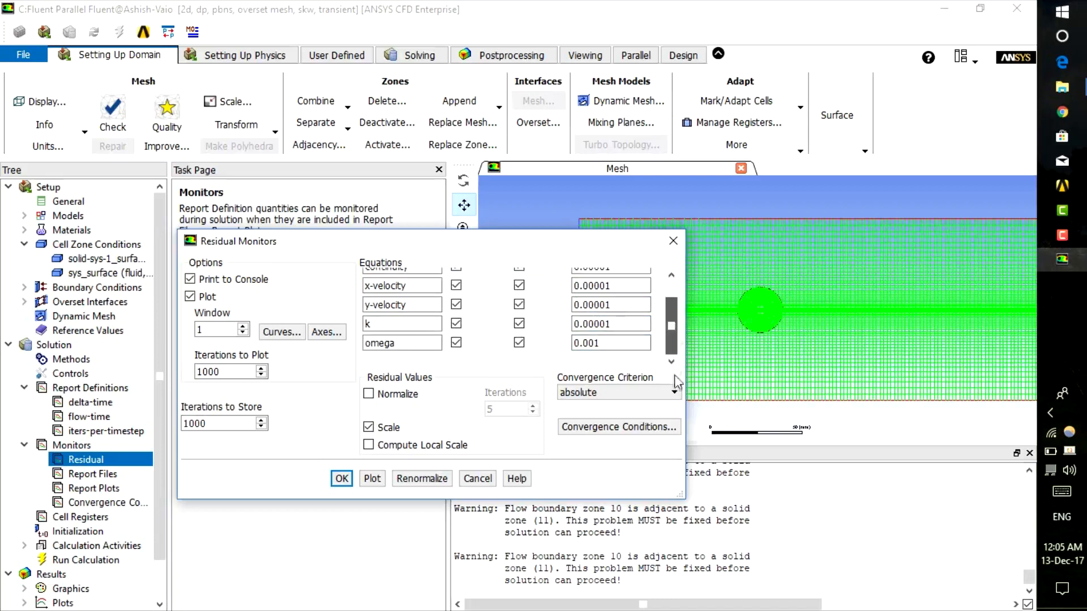
drag(609, 346, 520, 346)
key(ctrl+v)
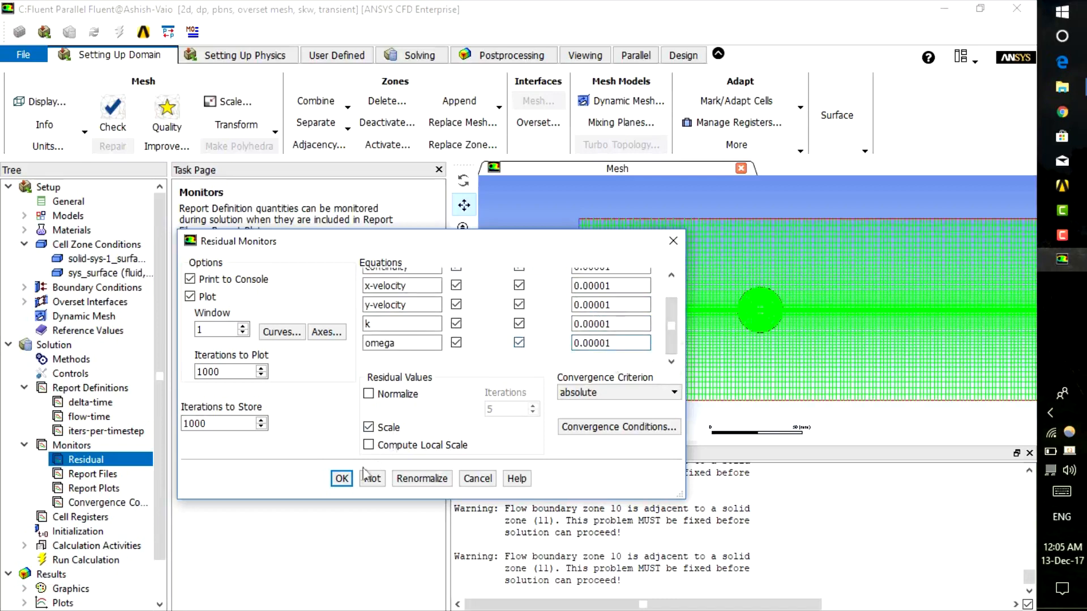
click(342, 478)
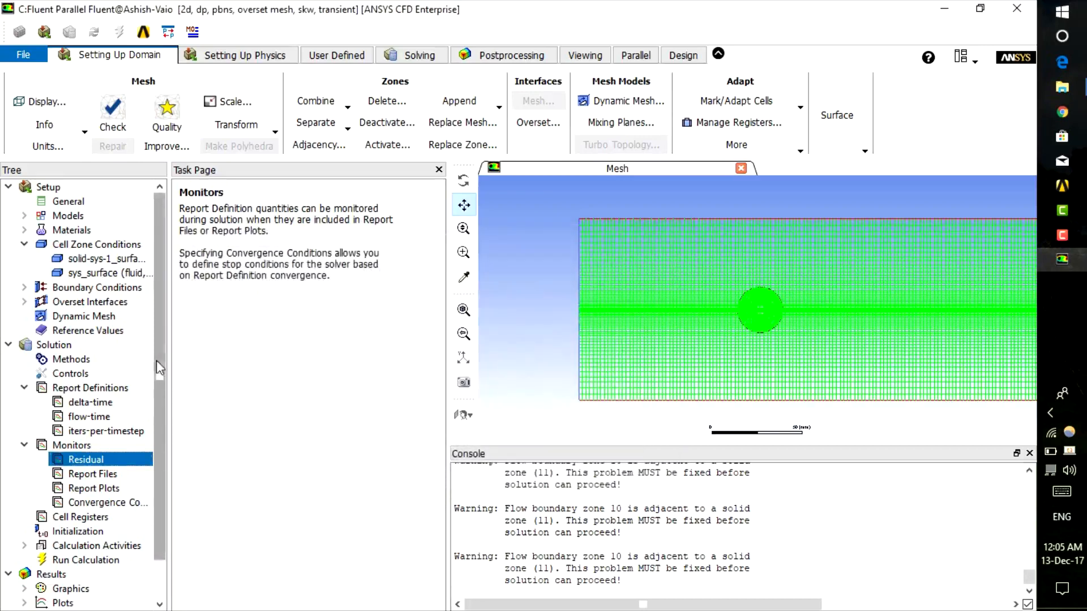
scroll(152, 481, down, 1)
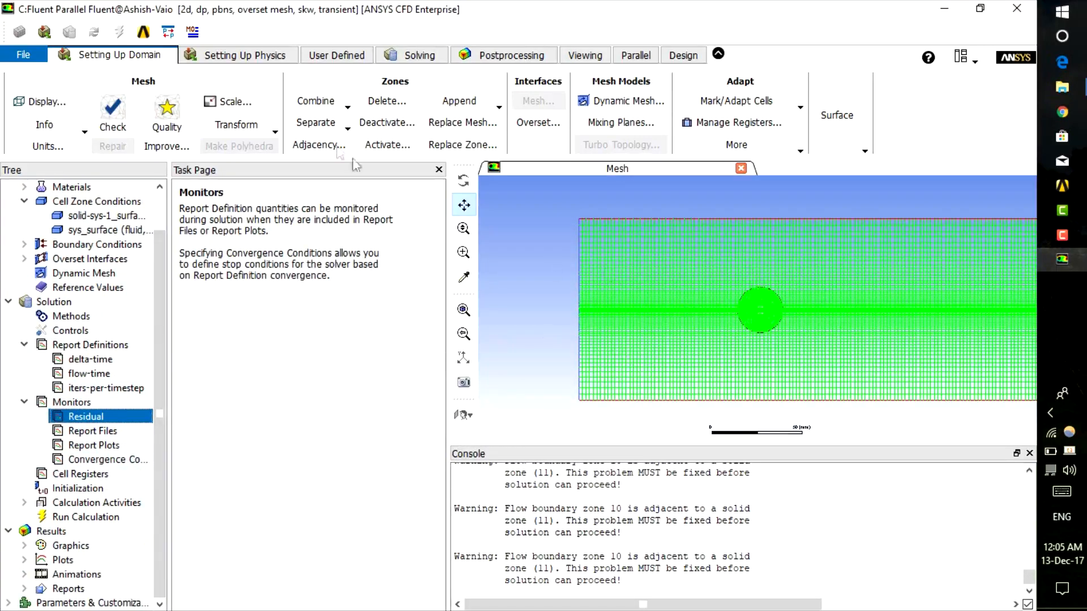
click(521, 56)
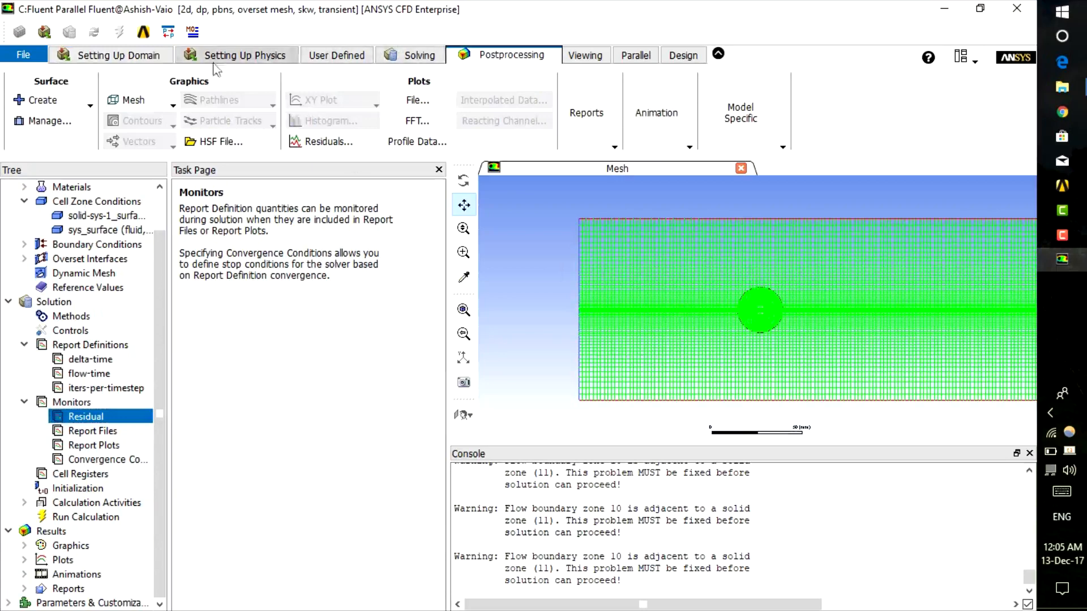
click(416, 55)
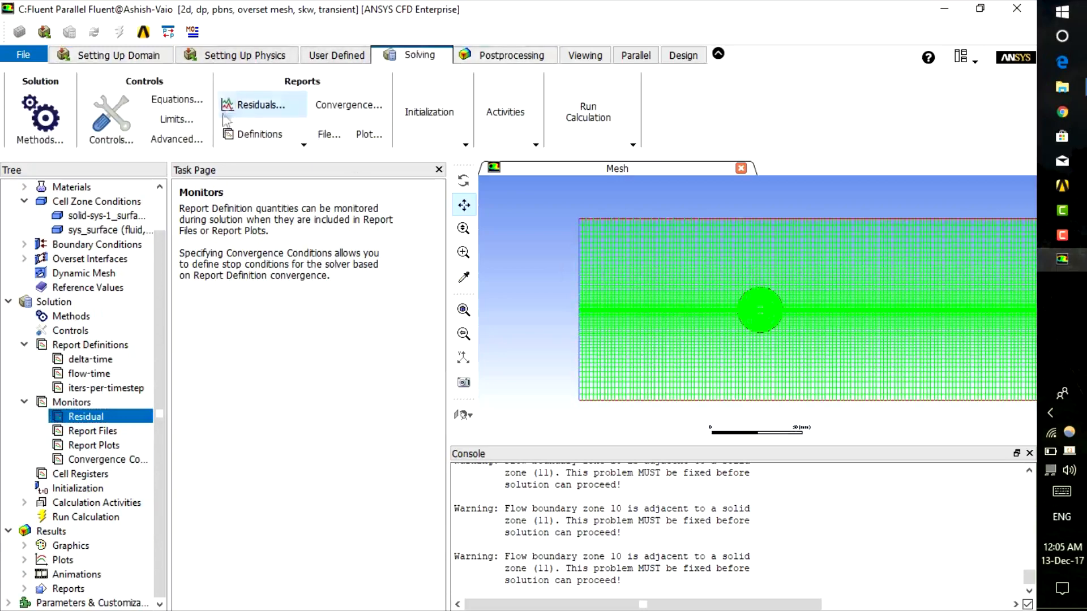
click(300, 136)
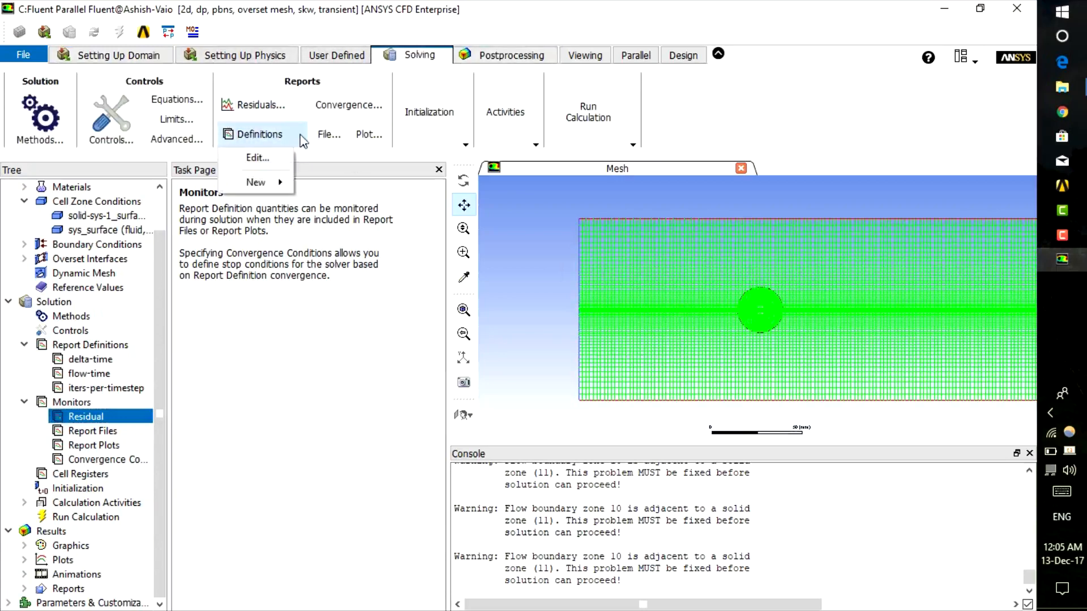
mouse_move(274, 183)
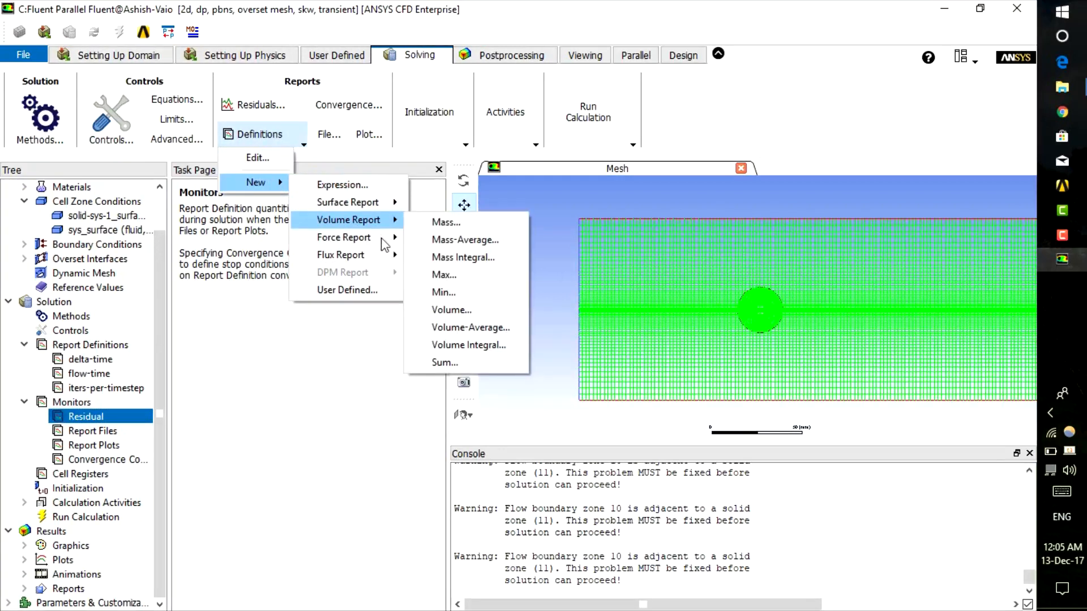
mouse_move(384, 243)
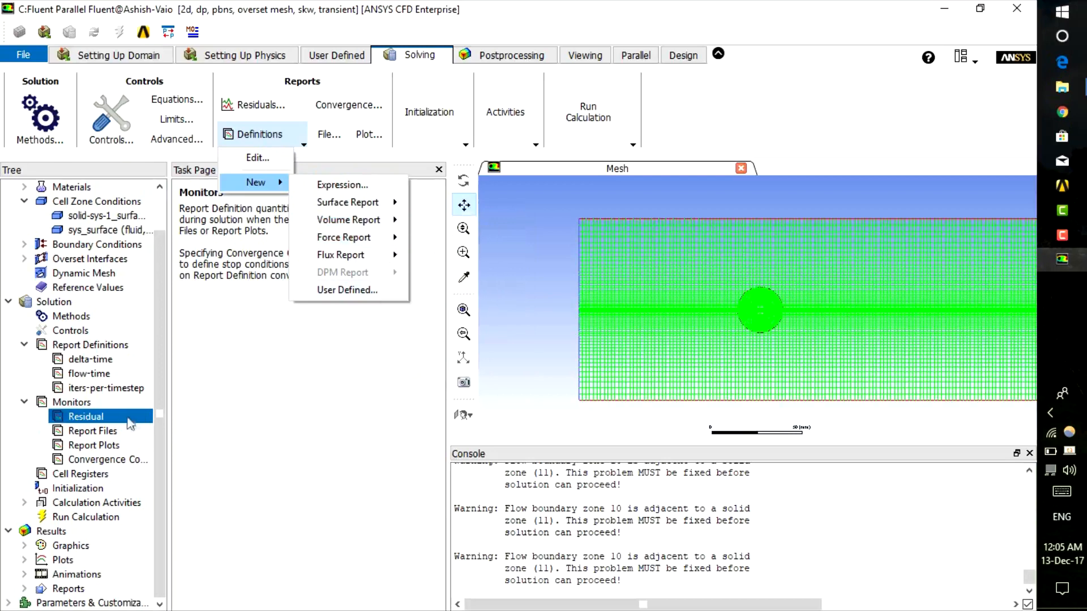
click(232, 414)
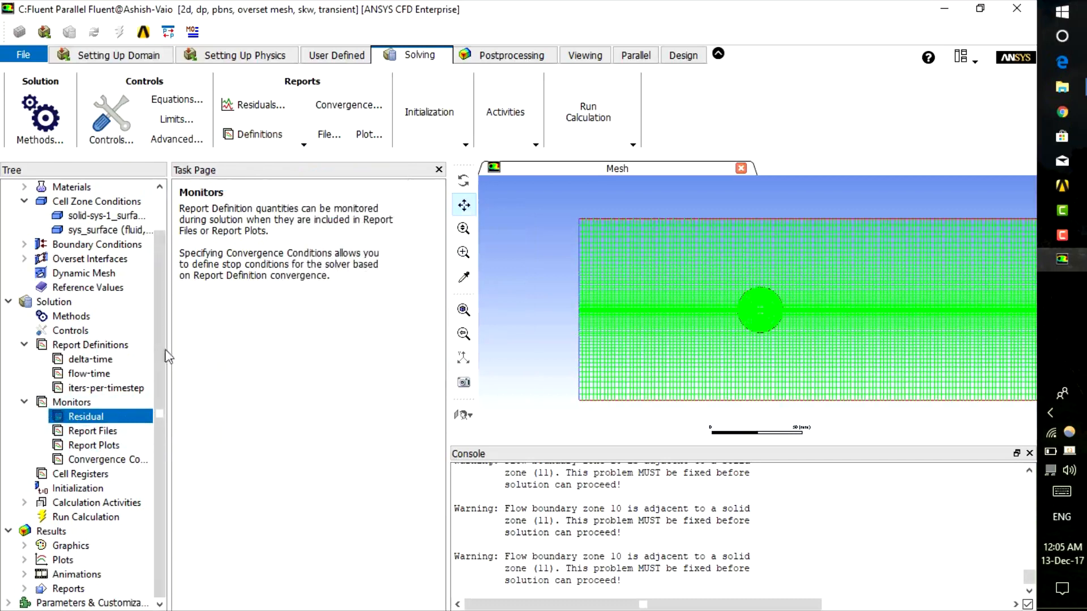
click(69, 477)
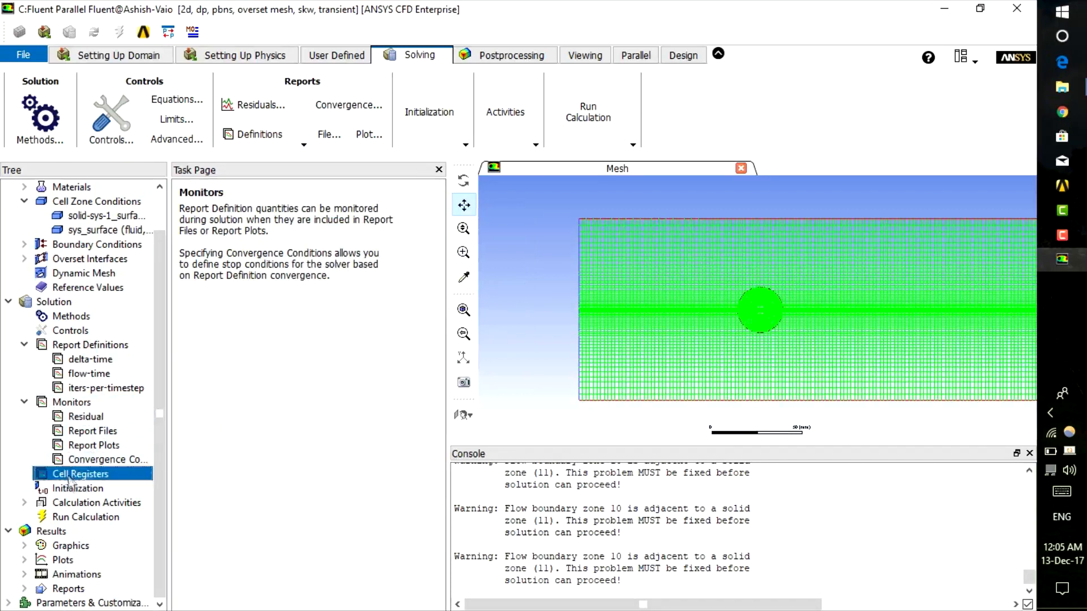
Initialize the solution using the Hybrid Initialization method
click(73, 490)
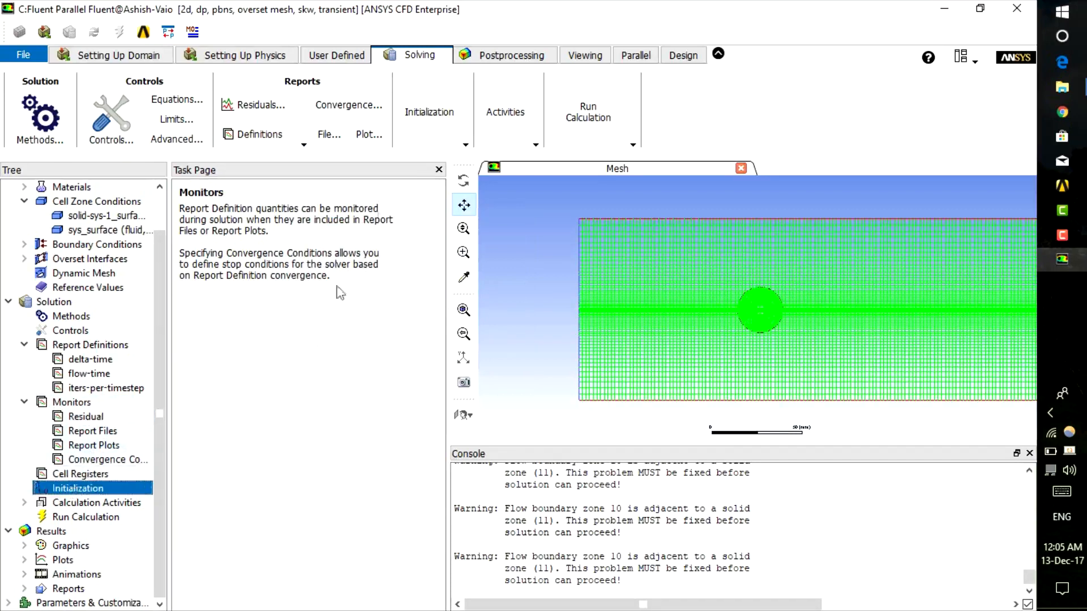
click(351, 52)
click(416, 57)
click(346, 57)
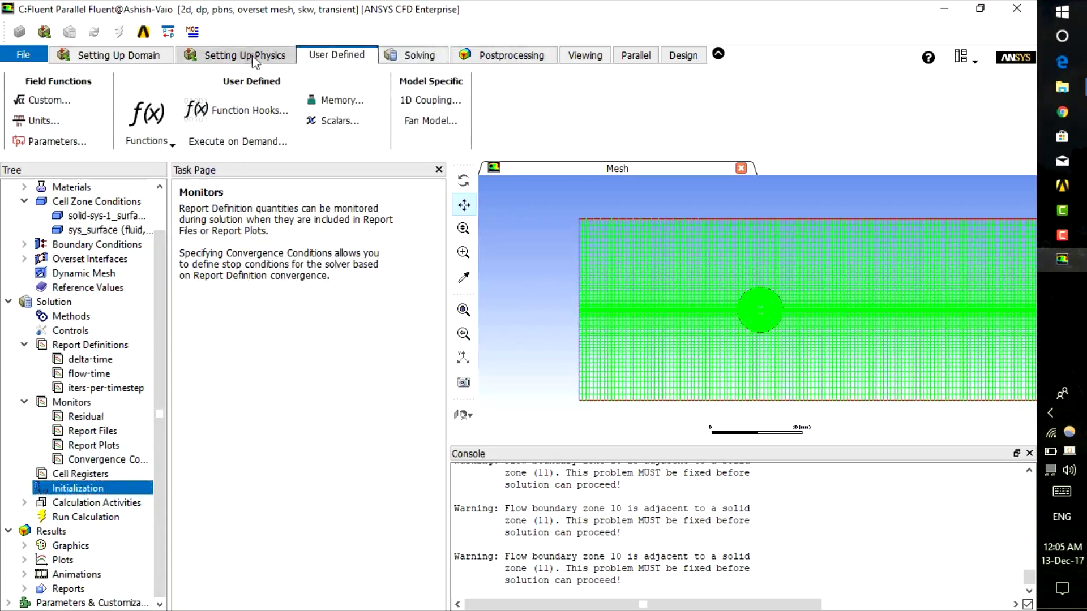
click(418, 57)
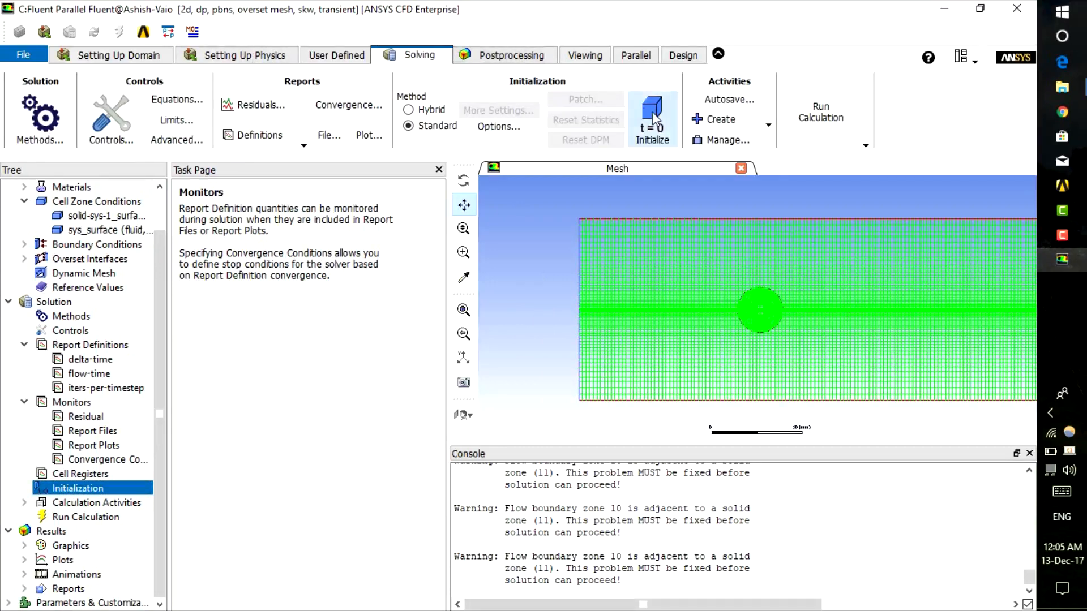
click(115, 489)
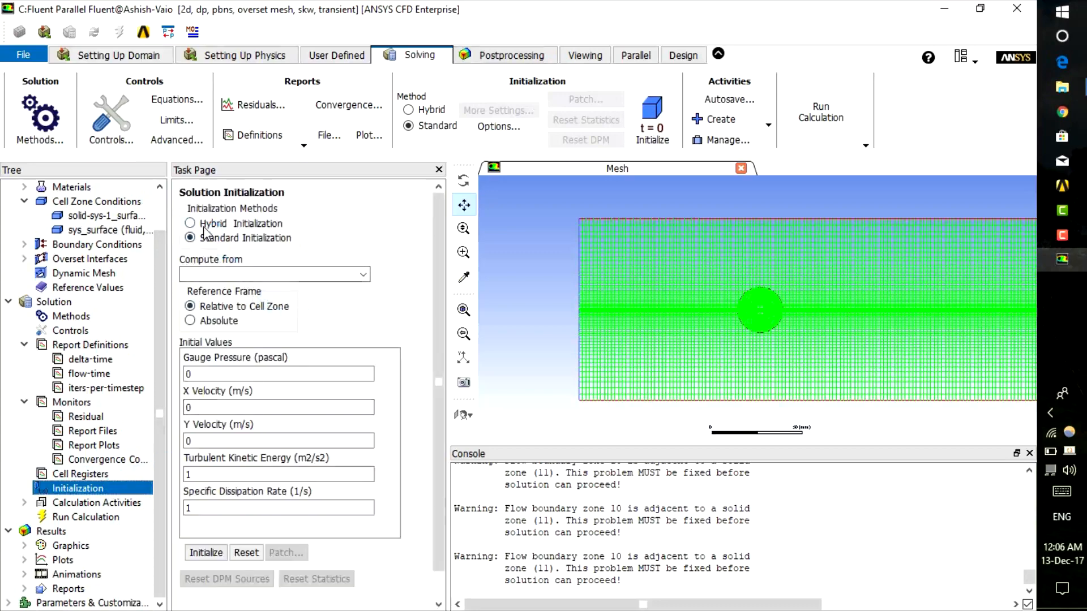
click(209, 225)
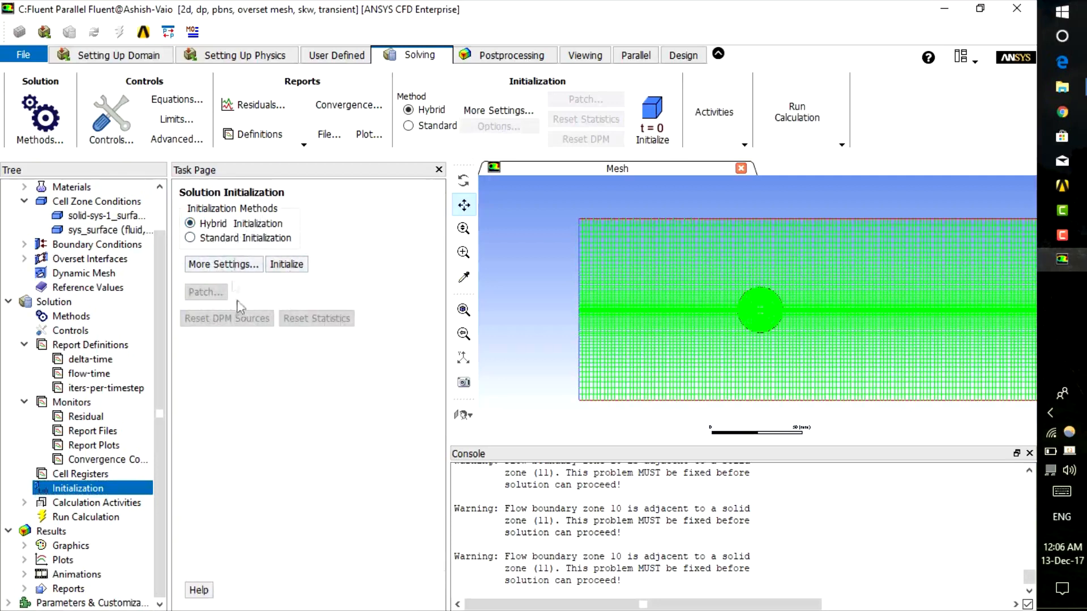
click(290, 268)
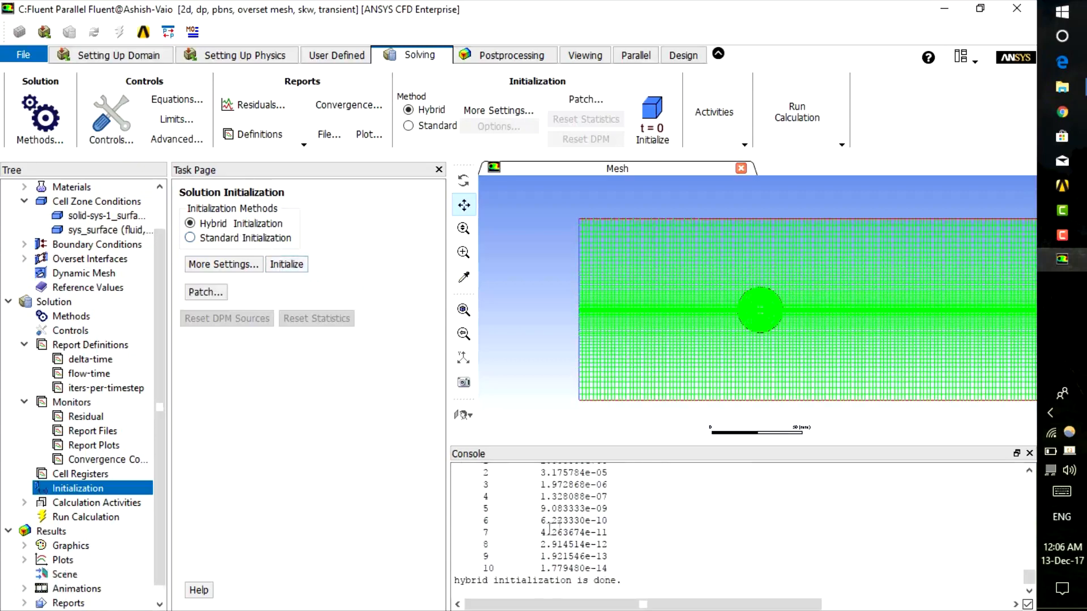
click(214, 239)
click(363, 275)
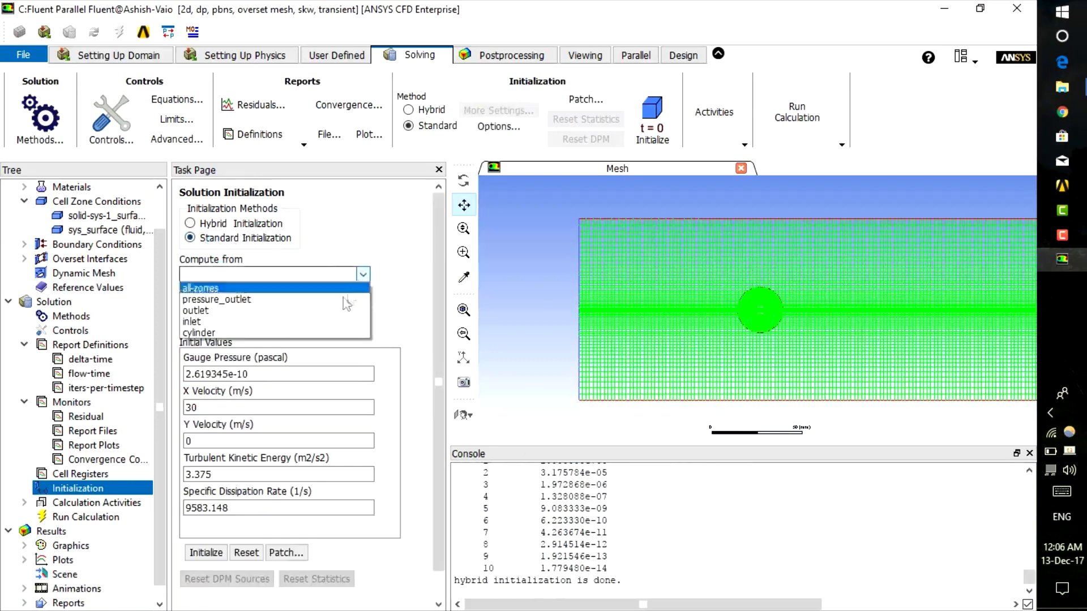
click(335, 230)
click(226, 224)
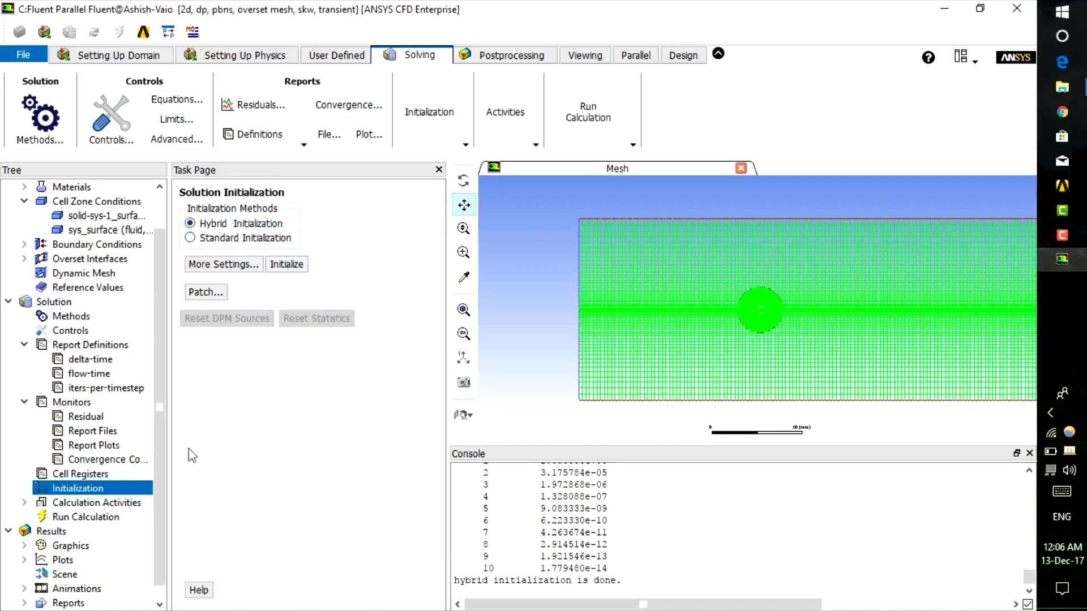
Open the calculation activities and review the autosave interval and automatic export options
click(108, 507)
double_click(109, 513)
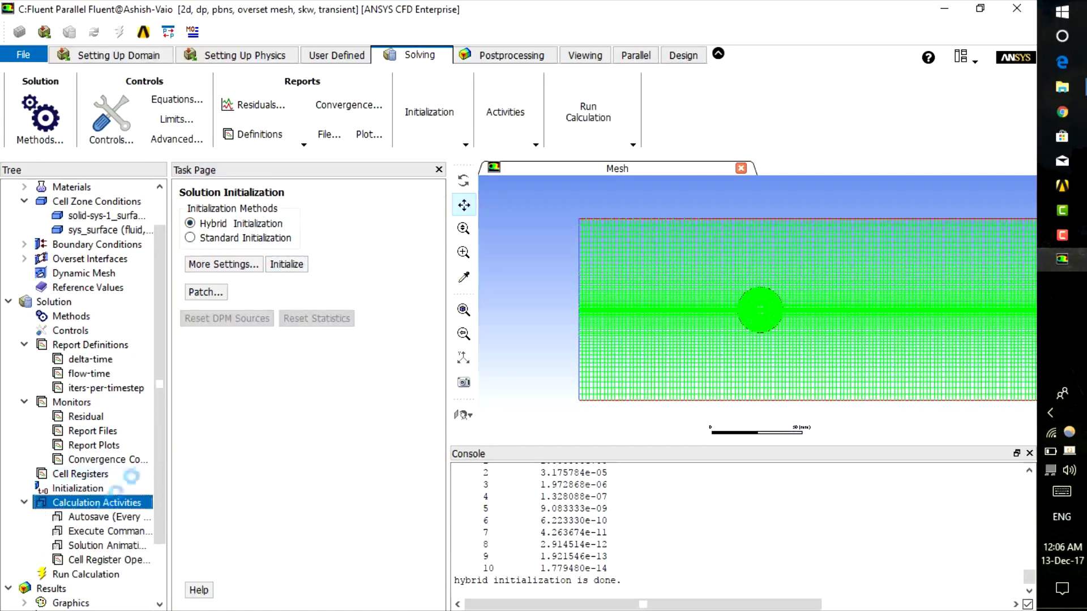
click(209, 340)
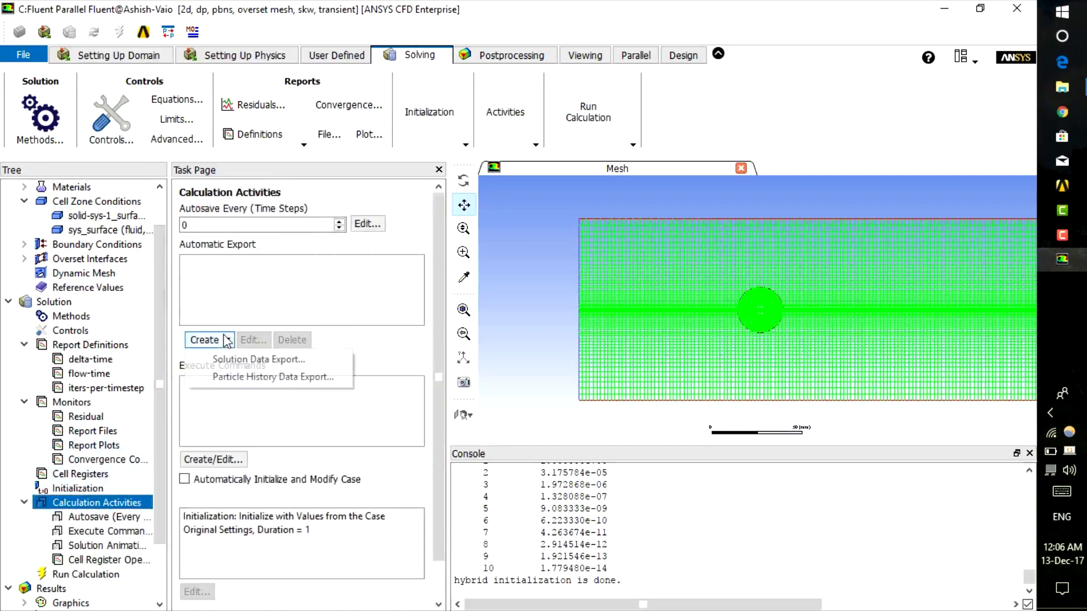
click(203, 225)
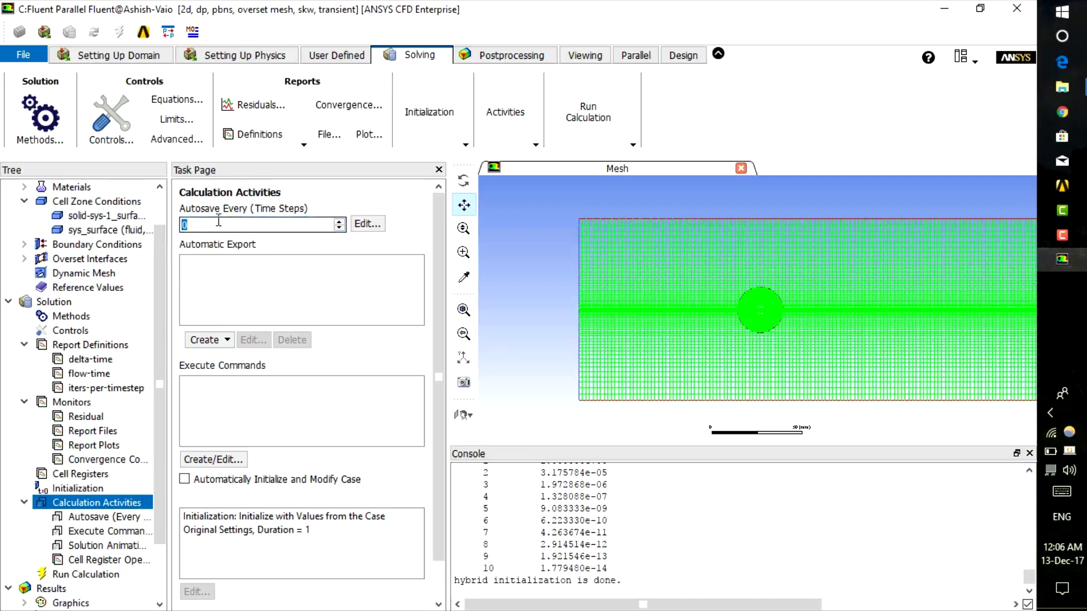
text(1)
drag(159, 265, 164, 228)
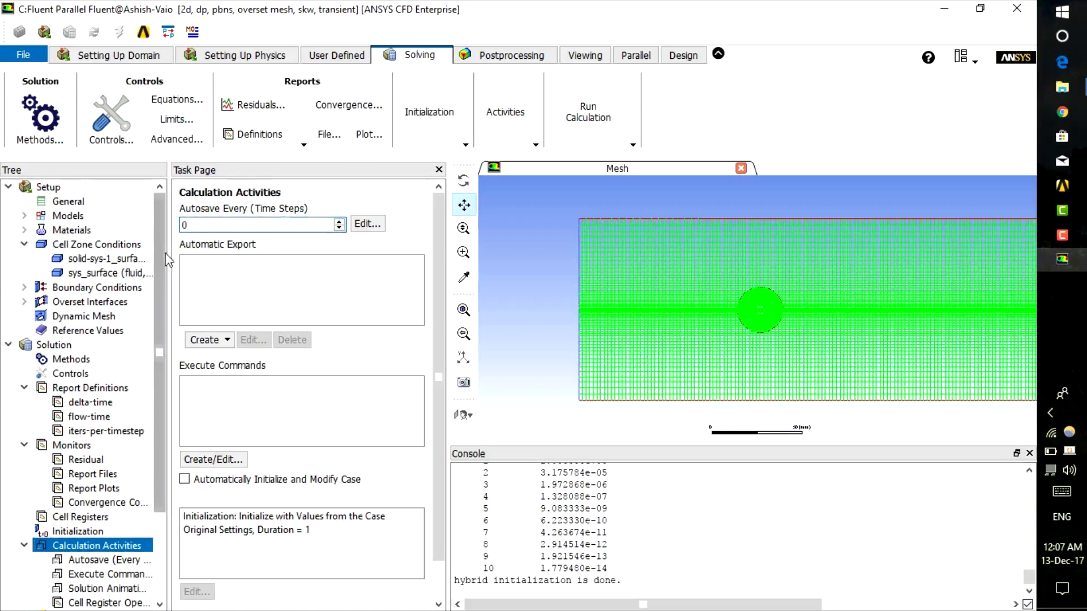
drag(164, 253, 163, 336)
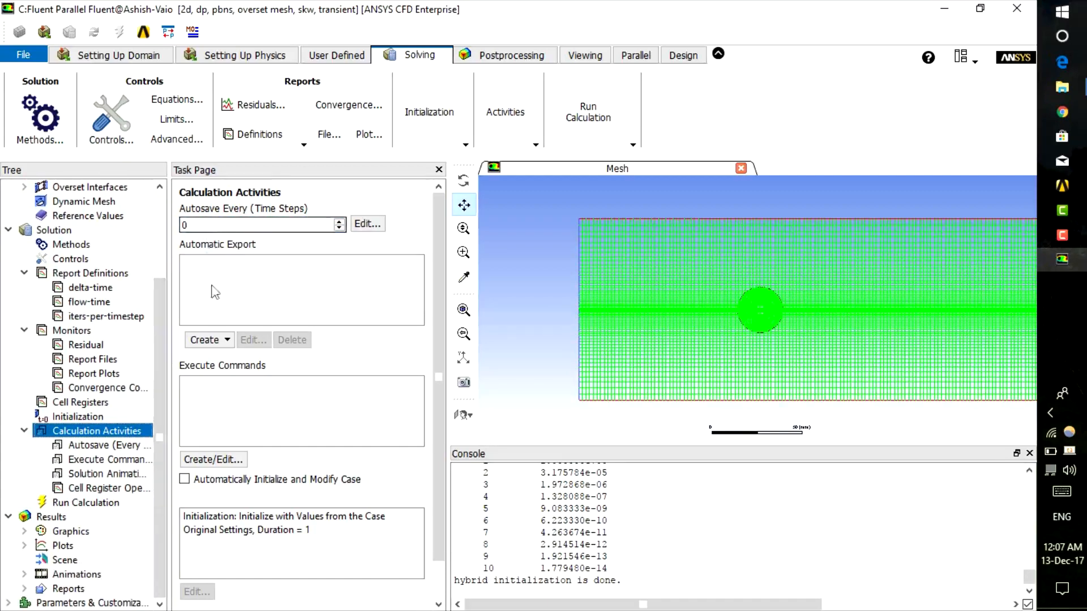
Create a new solution animation definition named velosity, keeping HSF File as its storage type
click(115, 447)
click(109, 461)
click(108, 474)
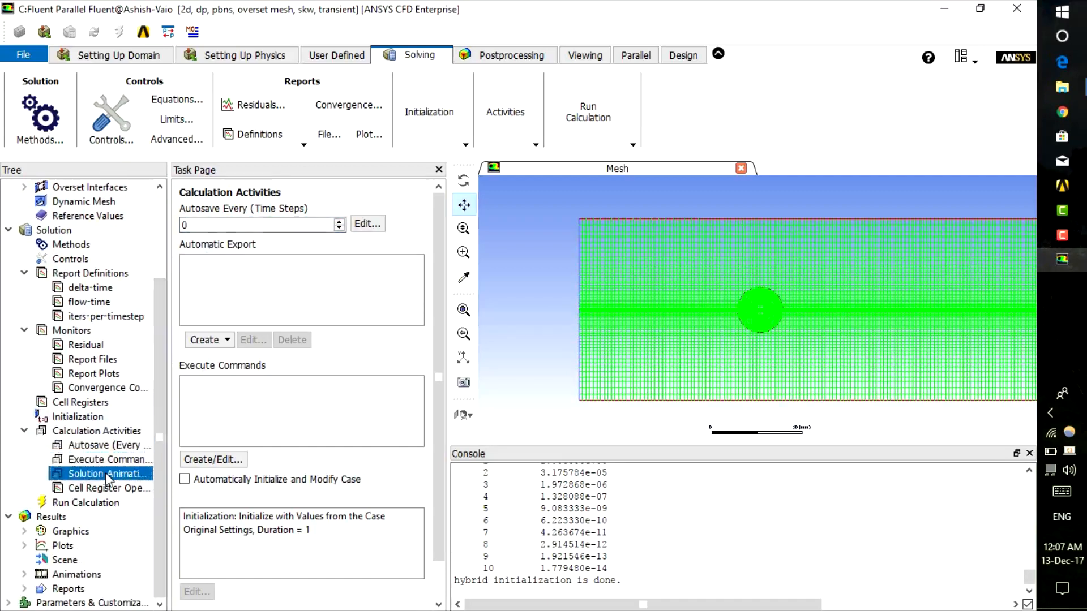
double_click(109, 476)
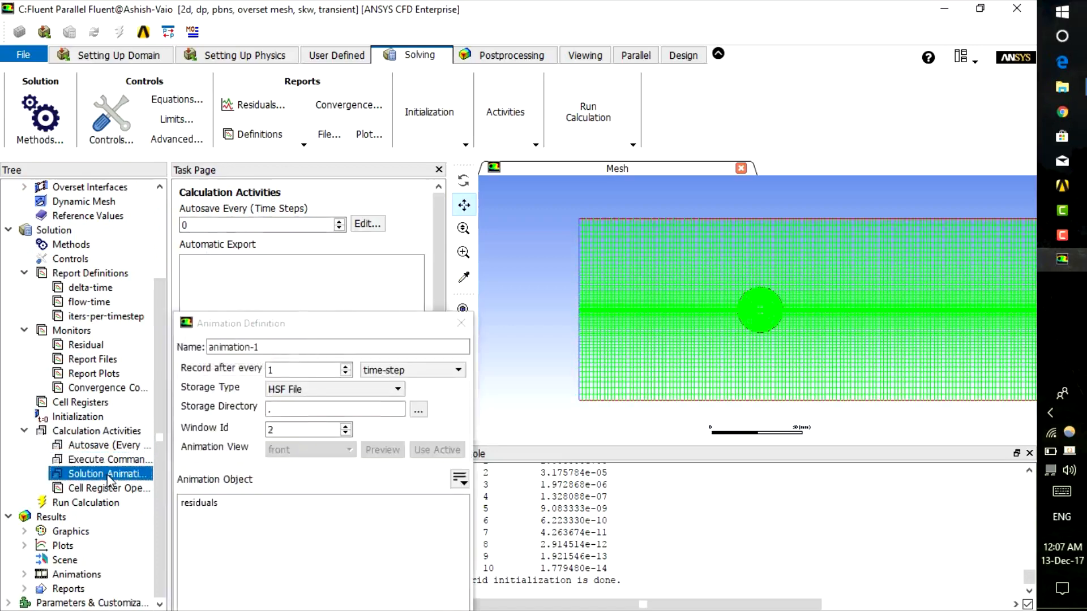
drag(279, 326, 222, 182)
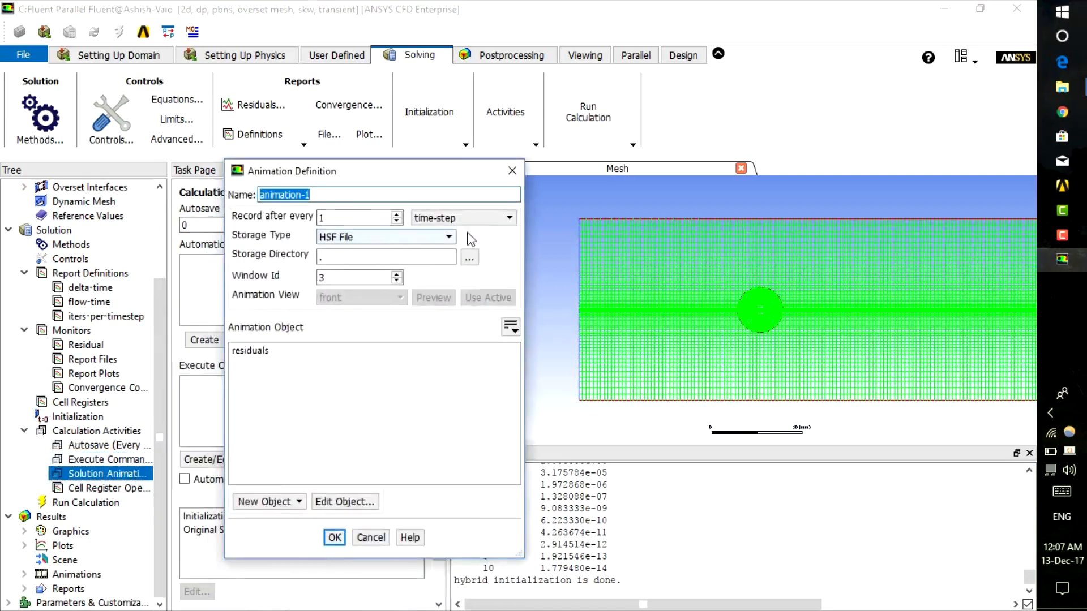
text(velos)
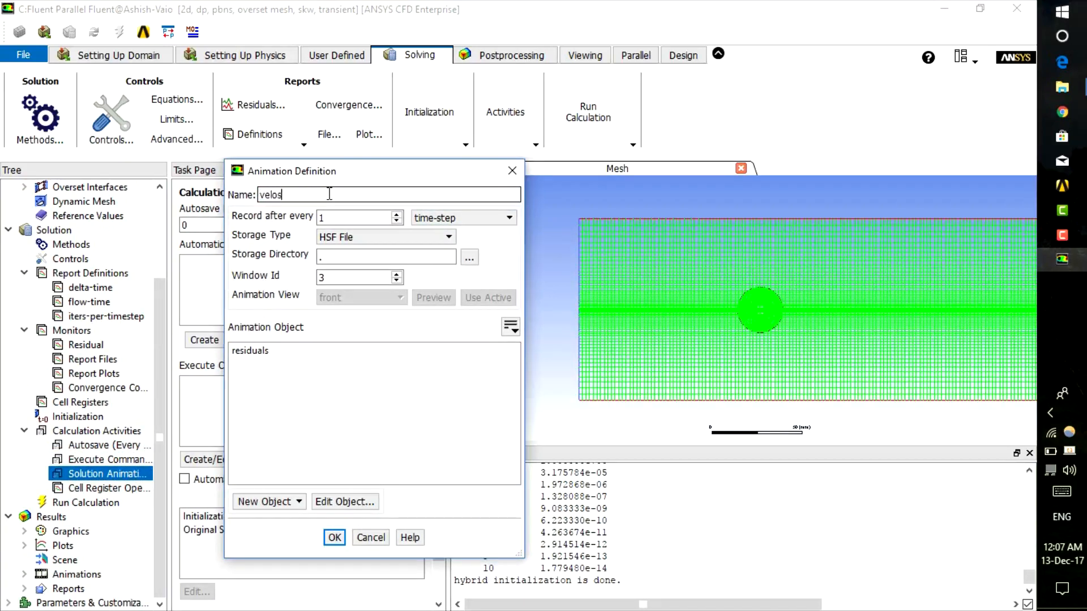
text(ity)
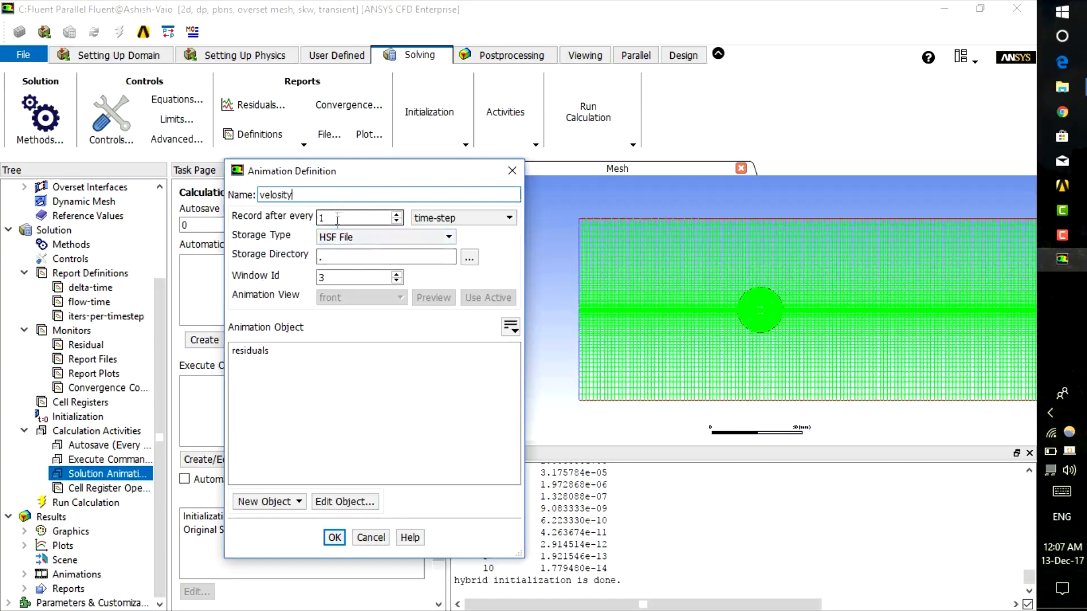
click(396, 237)
click(407, 272)
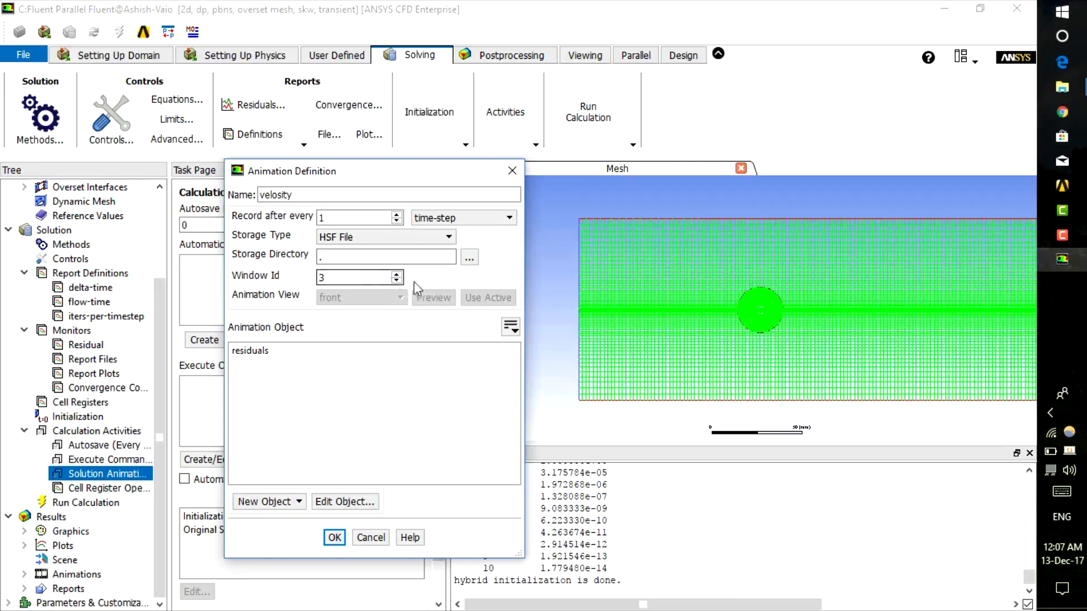
Add a new contour object for the animation and include all surfaces from cylinder to sys-1_surface
click(278, 501)
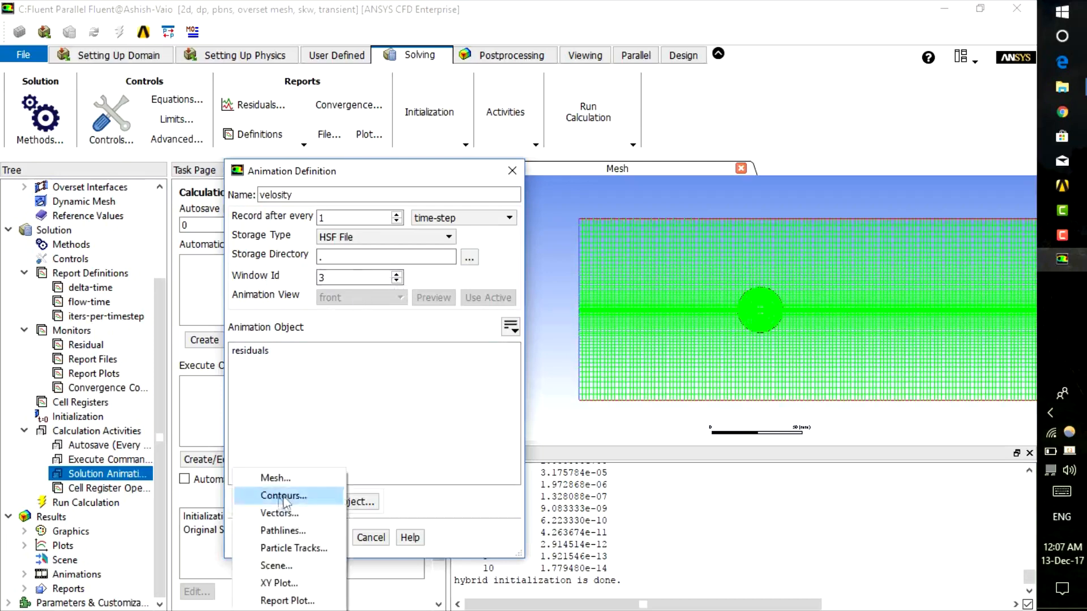
click(283, 495)
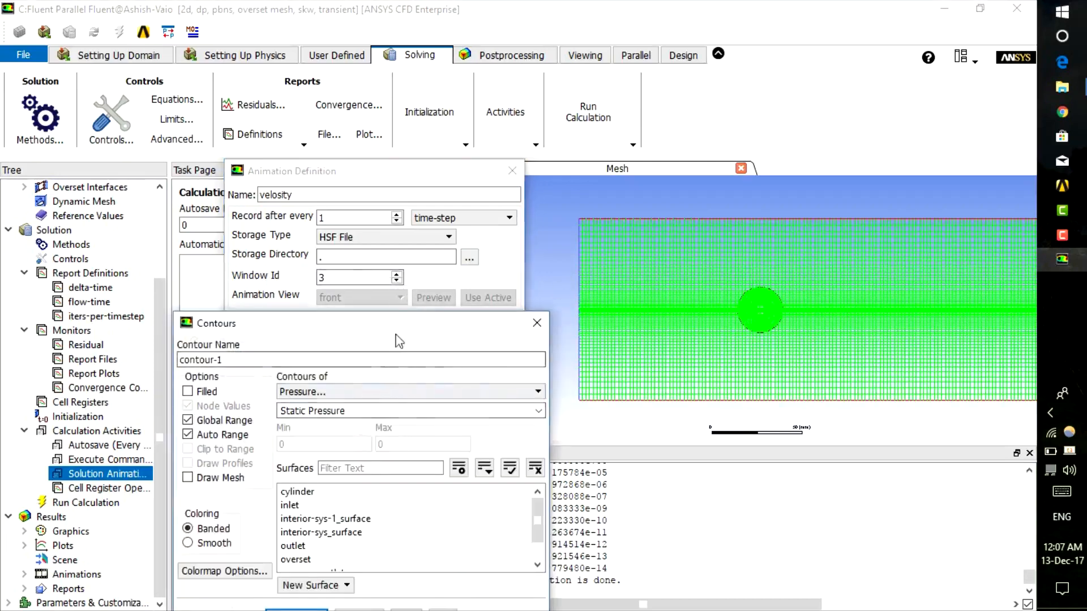
drag(403, 327, 519, 106)
drag(419, 262, 455, 389)
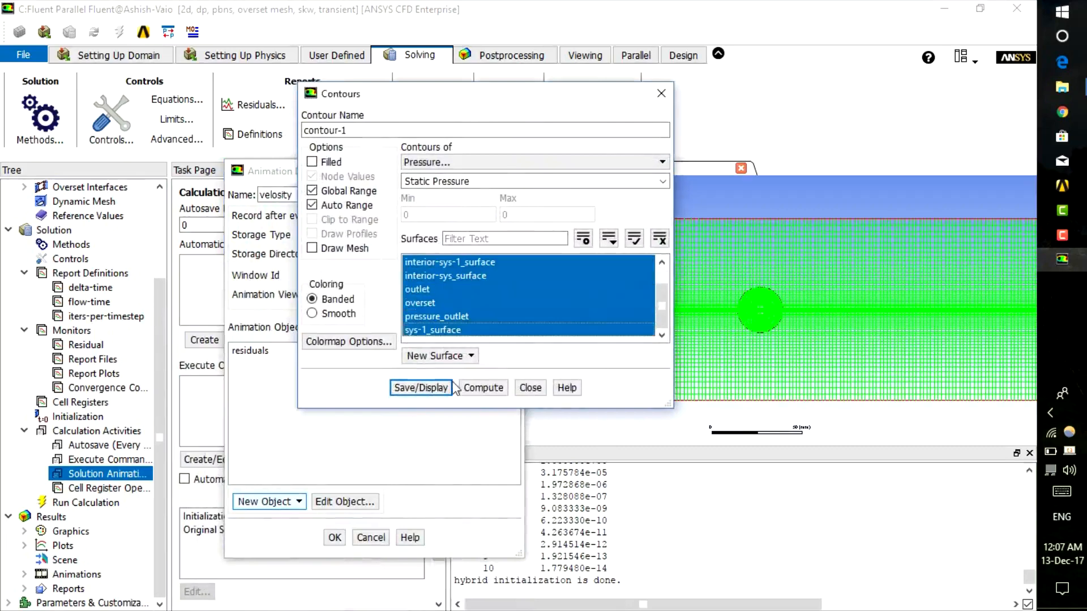
drag(661, 307, 662, 281)
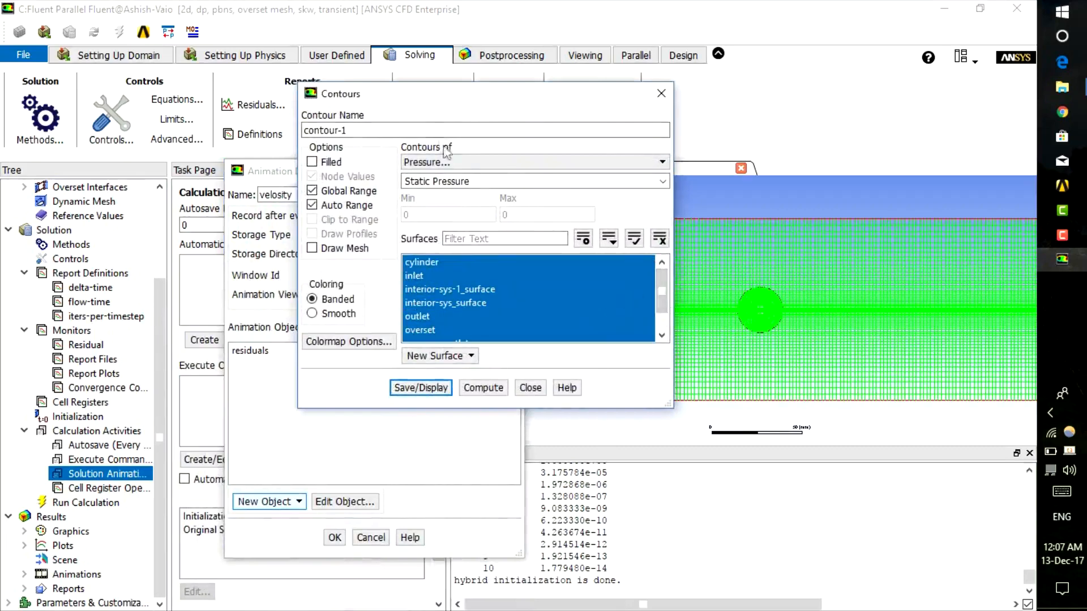
Set the contour variable to X Velocity in the Velocity category
click(458, 163)
click(447, 187)
click(455, 163)
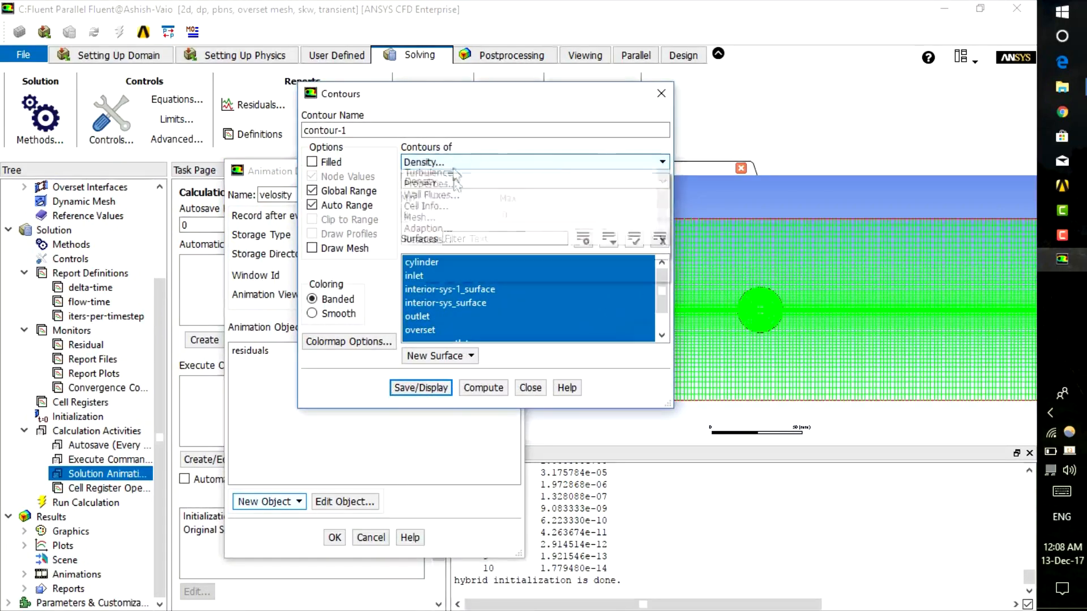
click(453, 198)
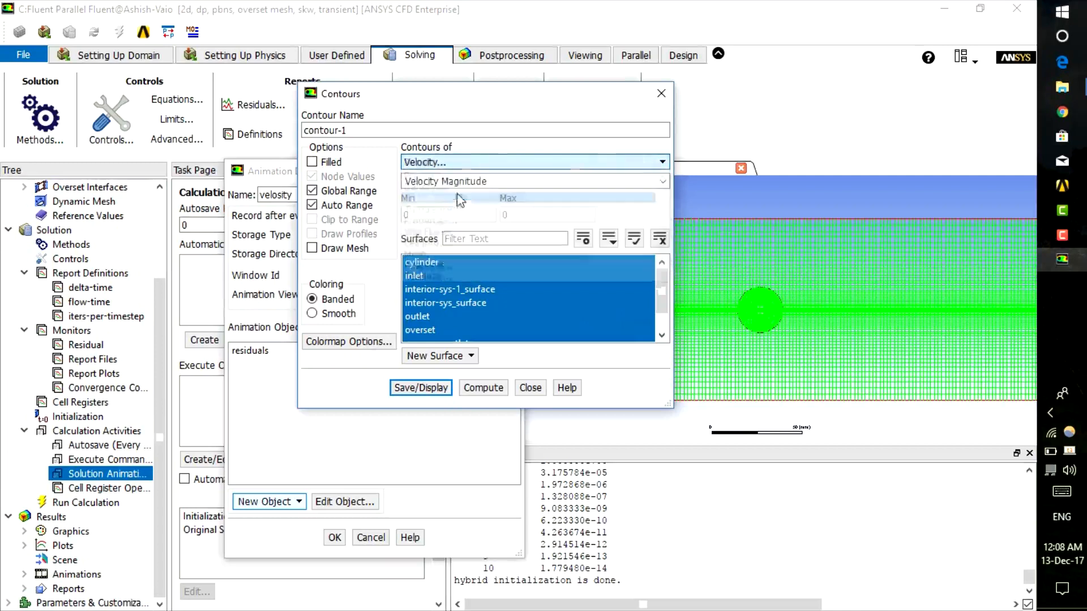
click(658, 188)
click(390, 206)
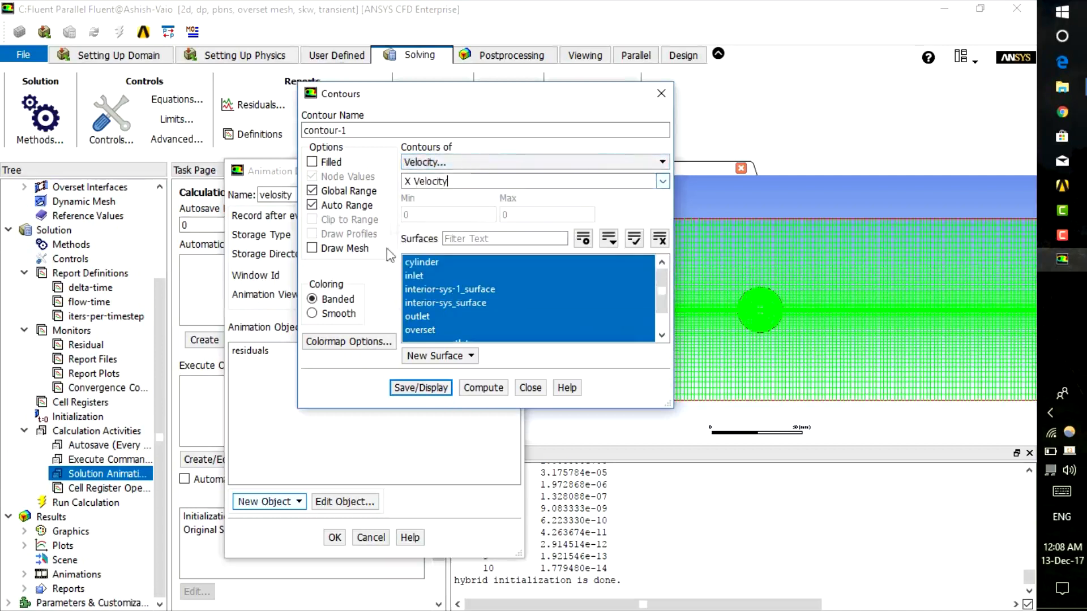
Save and display the contour, and confirm the animation definition with contour-1 as its animation object
click(433, 388)
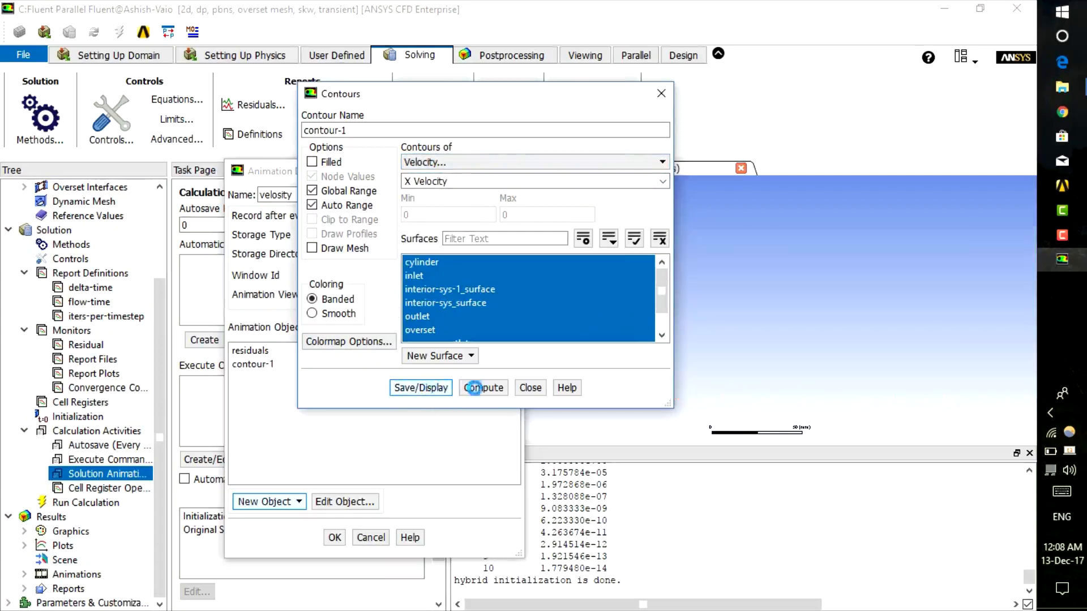
click(532, 388)
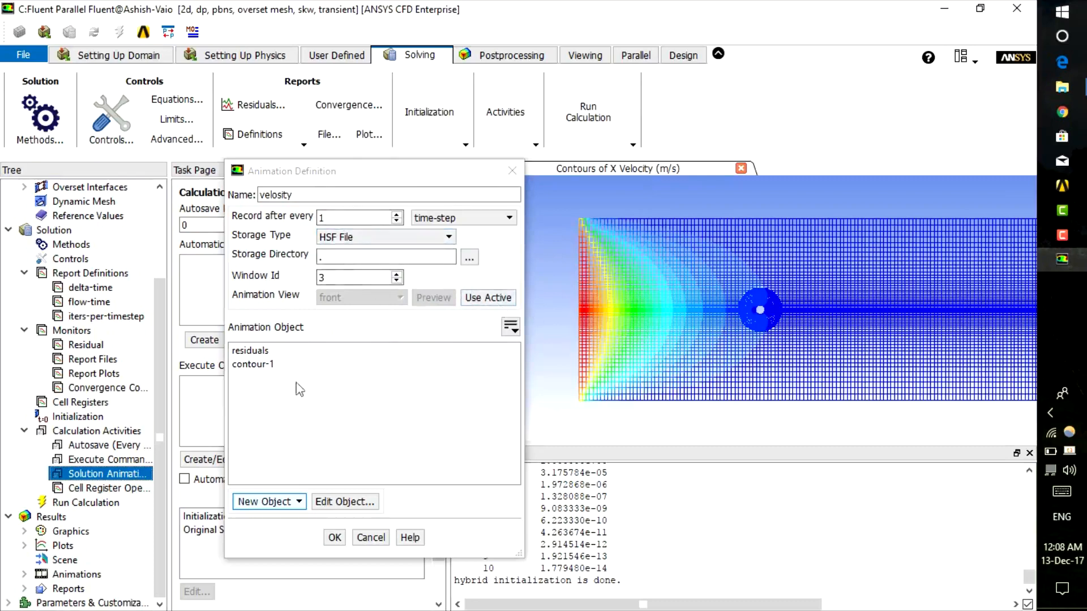
click(276, 364)
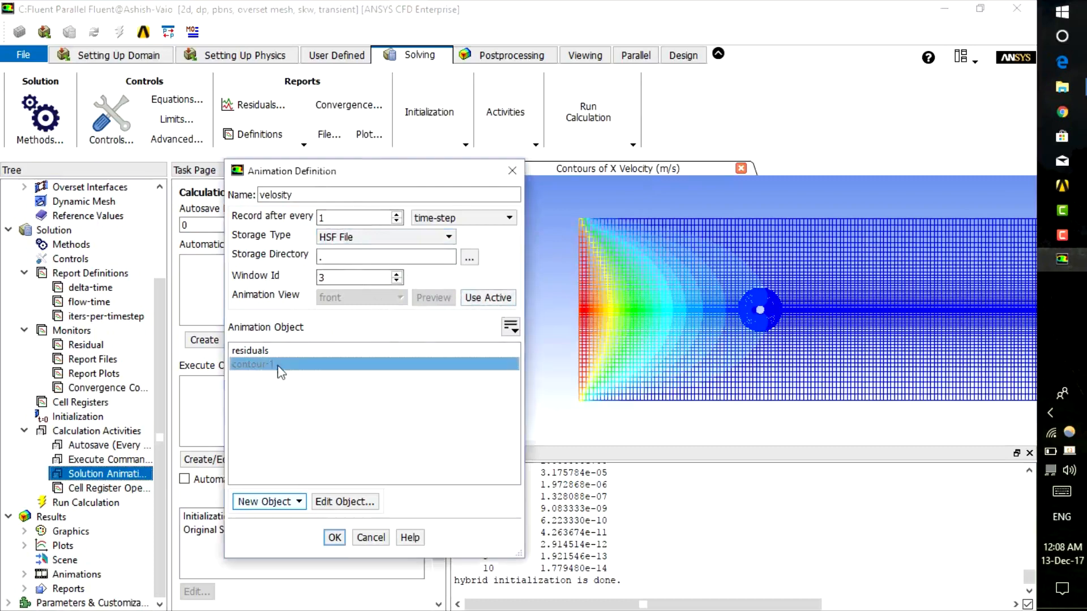
click(334, 538)
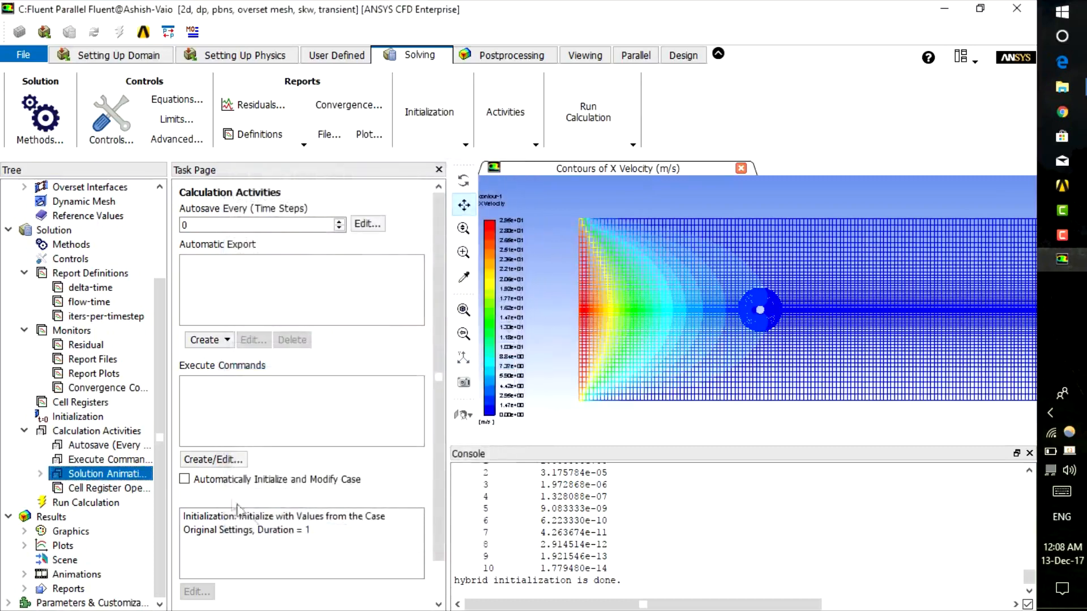
Set the run calculation's time step size to 0.01 s and the number of time steps to 200
click(112, 504)
click(110, 503)
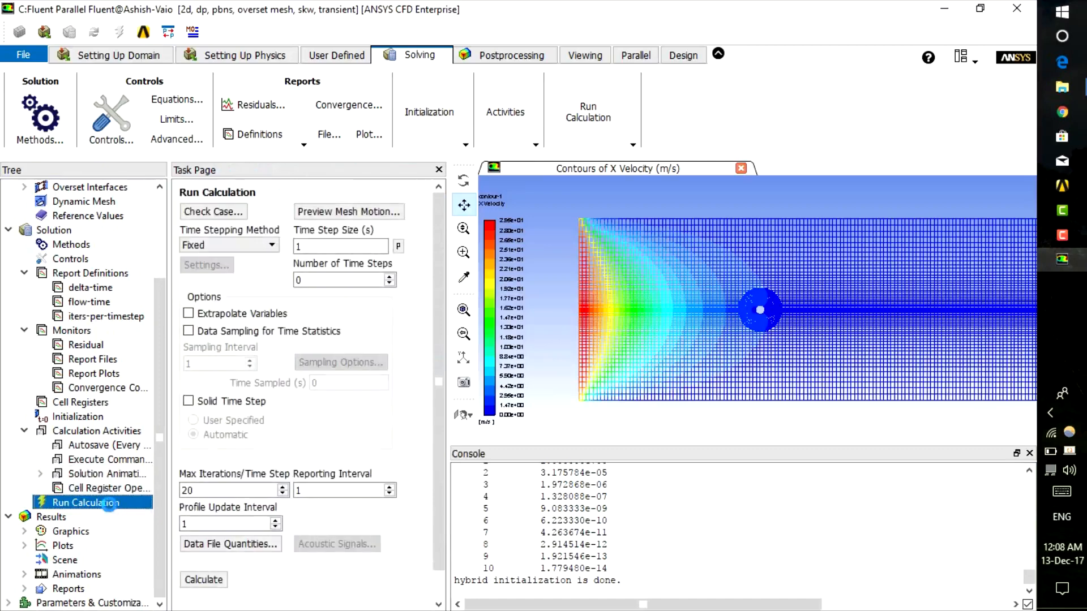
double_click(332, 245)
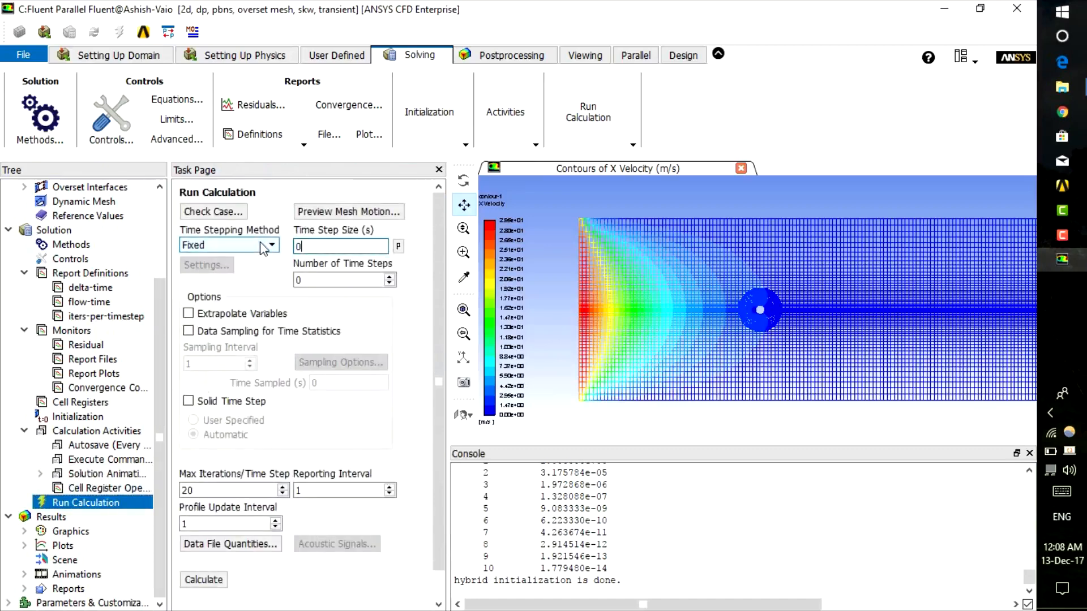
text(0.01)
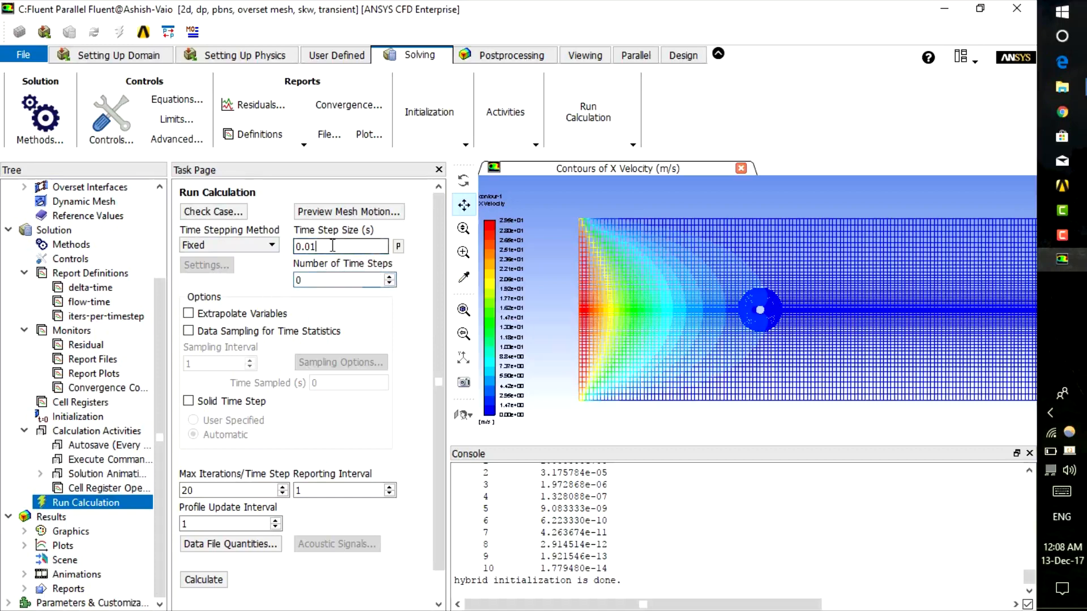
click(323, 277)
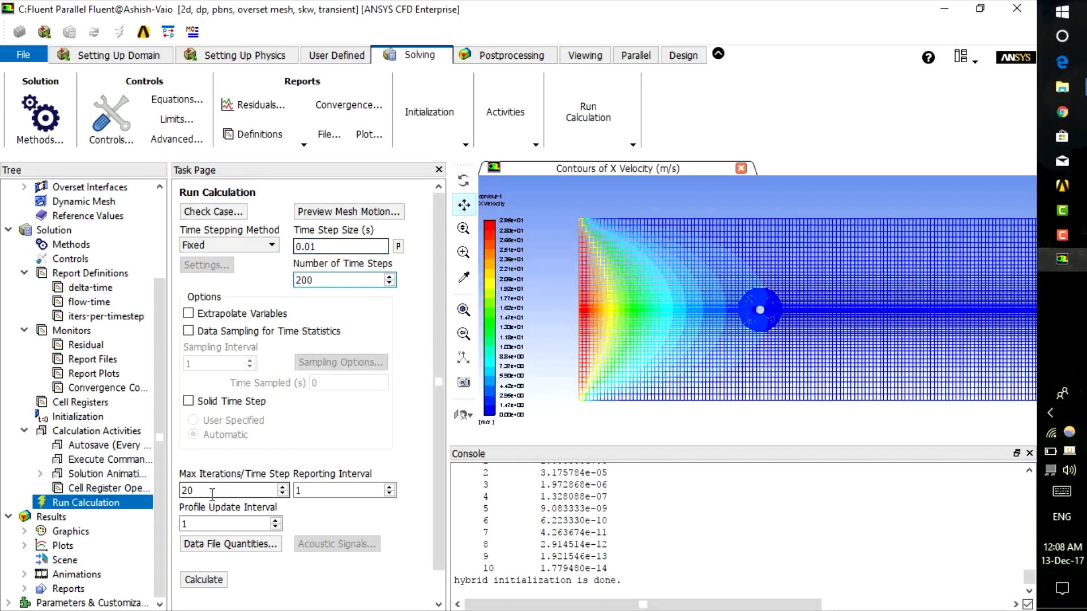
Run the calculation with a maximum of 30 iterations per time step, dismissing the HDF format notices
drag(196, 491, 168, 487)
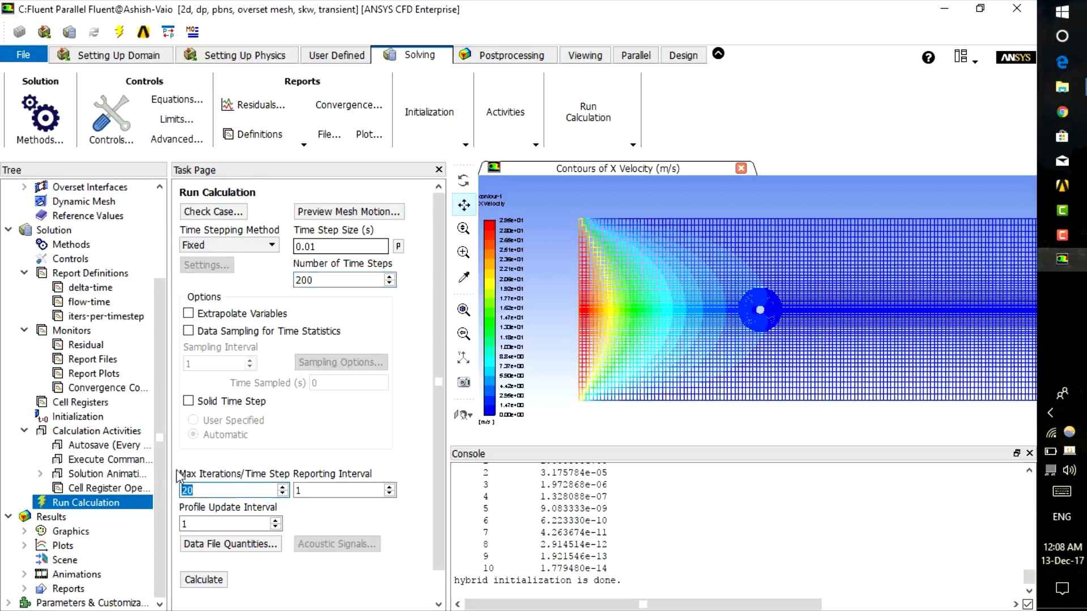
scroll(395, 409, down, 1)
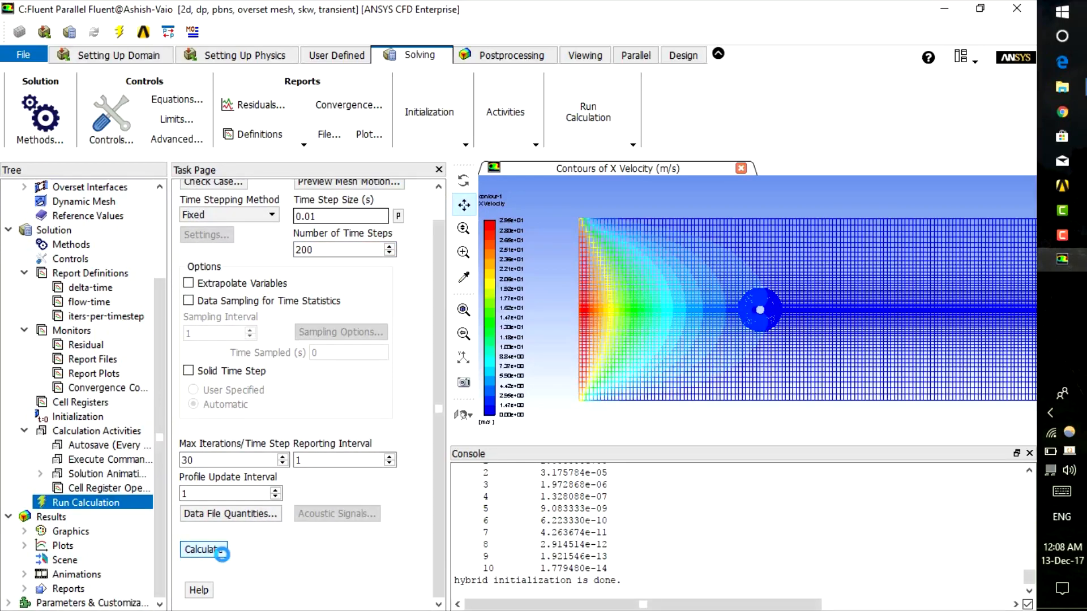
click(221, 552)
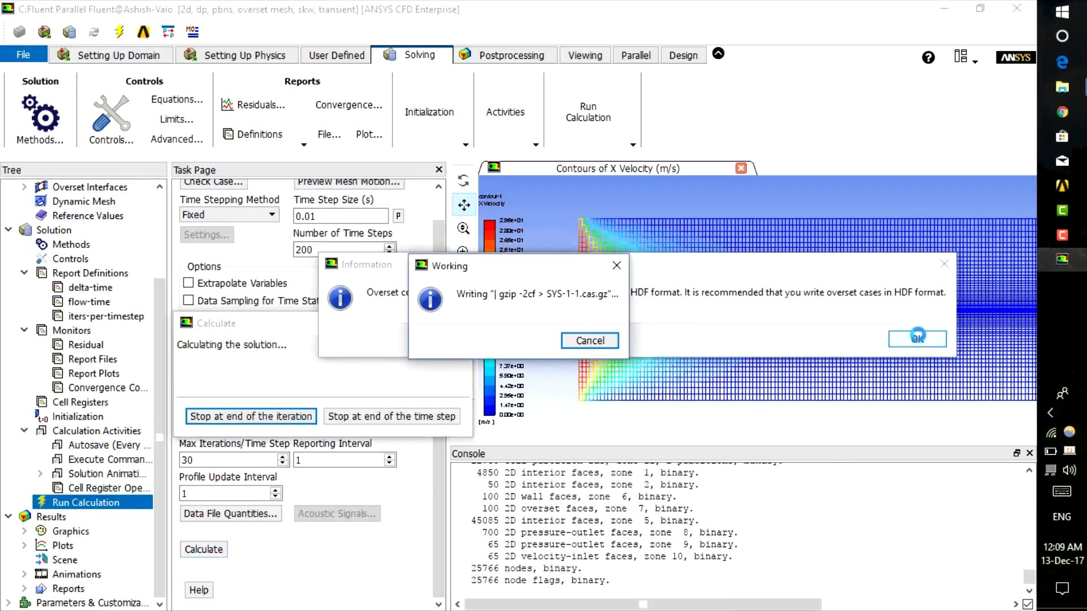
drag(805, 261, 800, 261)
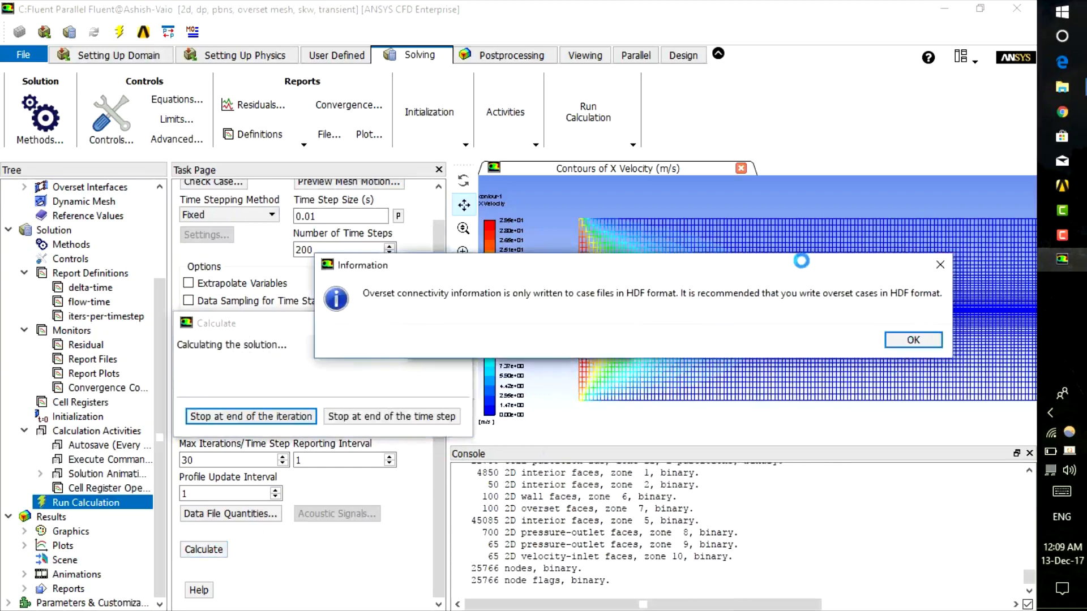
click(941, 266)
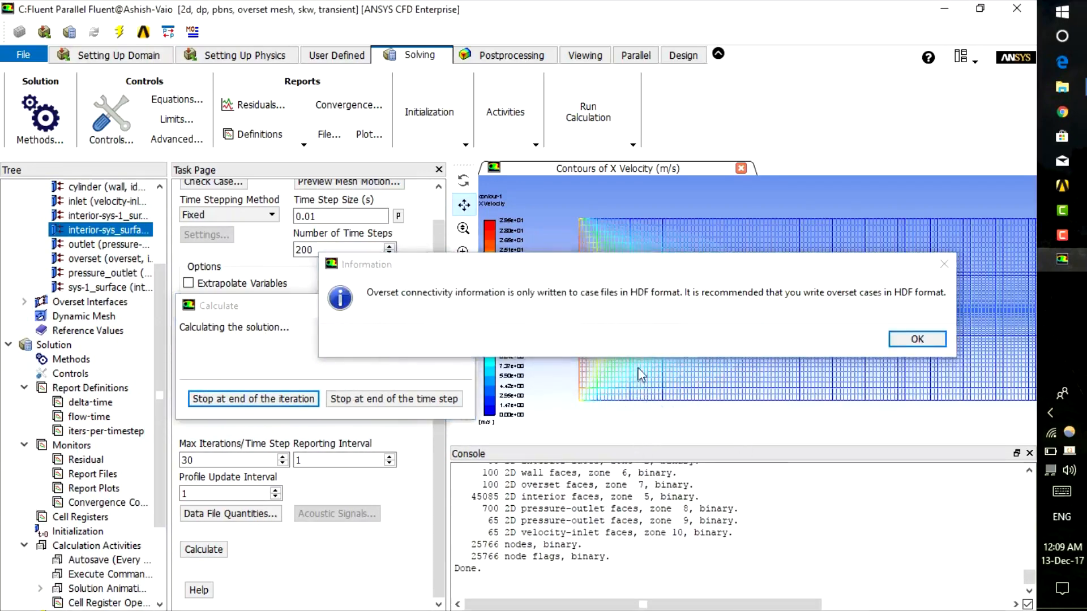
click(944, 264)
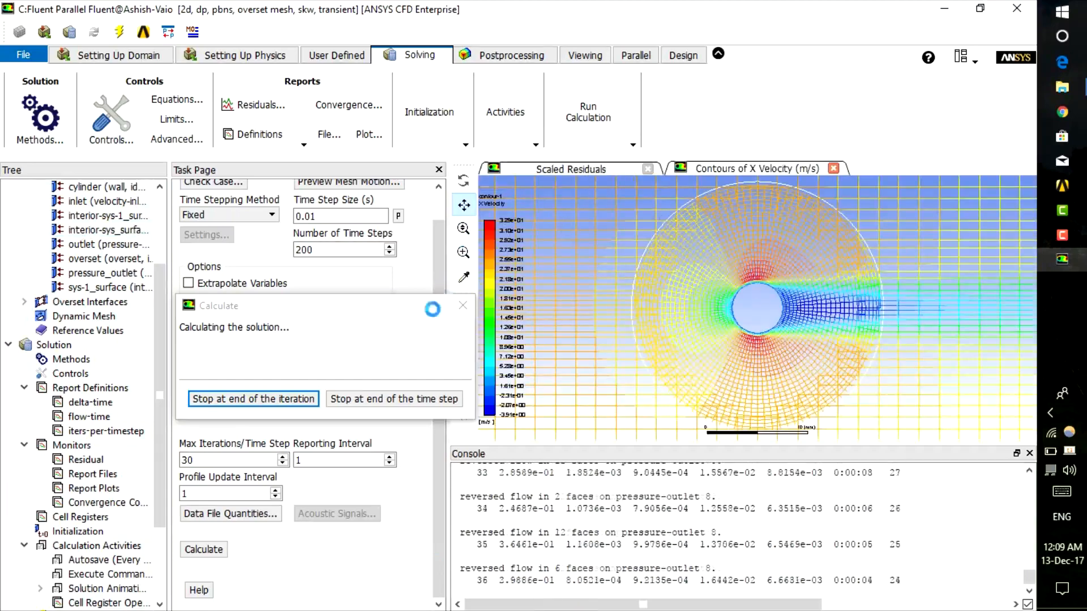
Move the calculation progress dialog off the graphics area and show the scaled residuals plot with an enlarged legend
drag(432, 309, 288, 291)
click(464, 305)
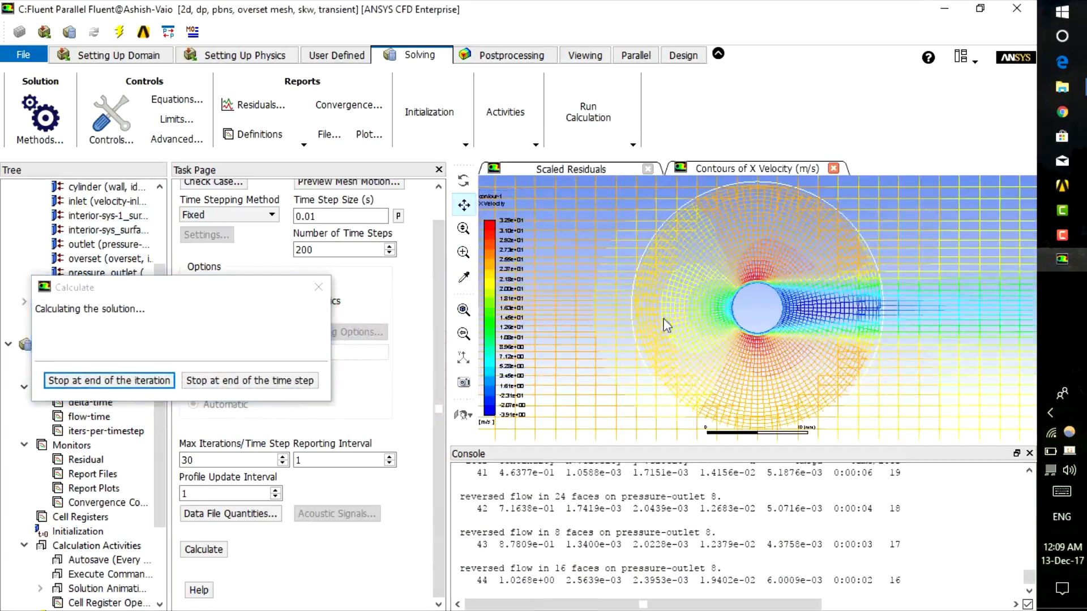
click(565, 171)
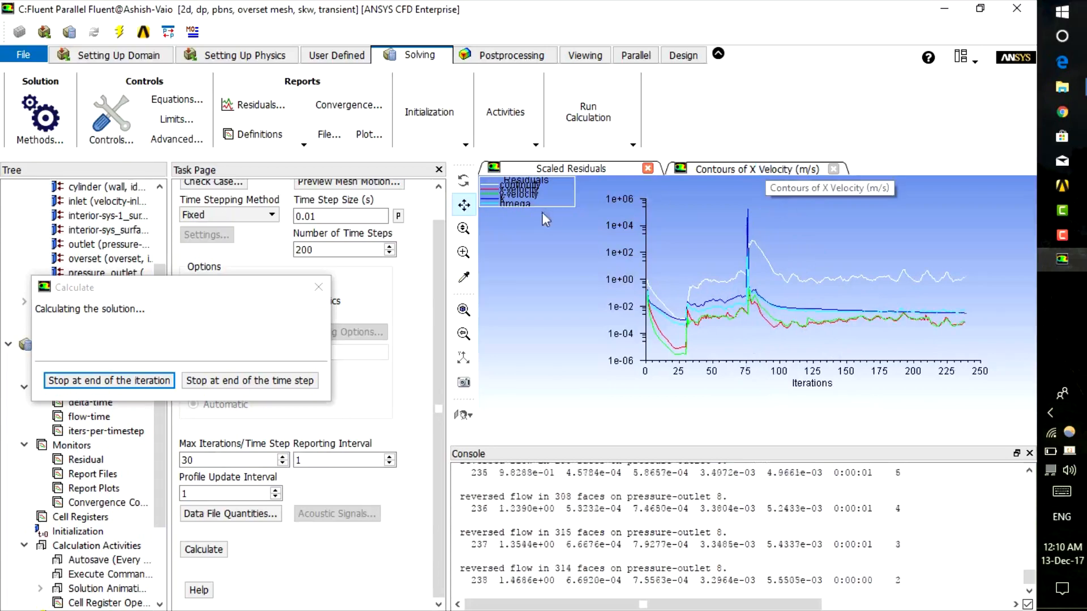
drag(576, 206, 578, 256)
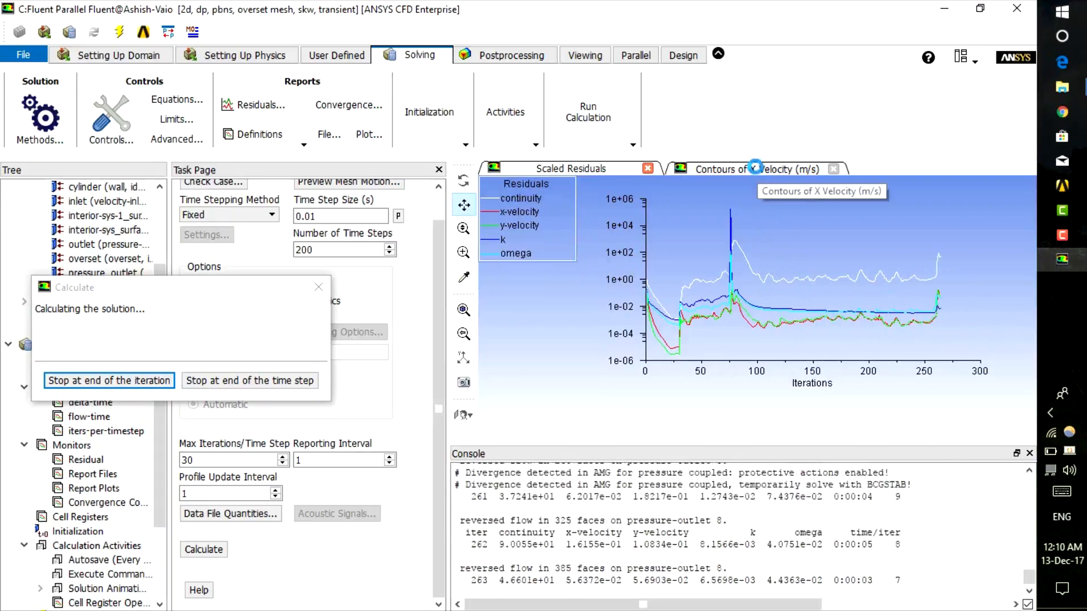
Show the X velocity contours during the run and the turbulent kinetic energy contours once it has completed
click(756, 168)
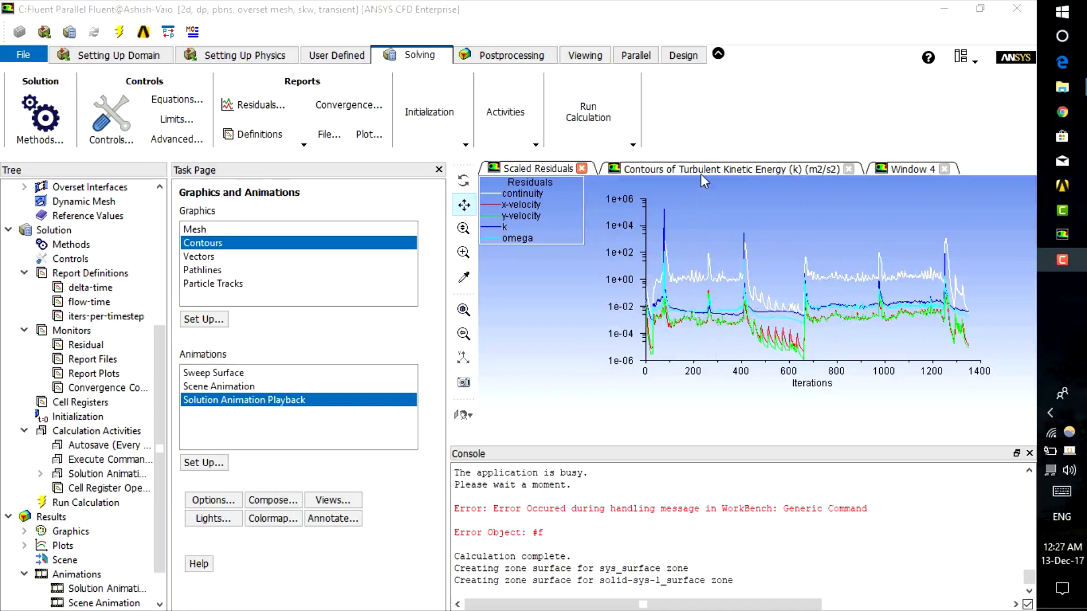
click(832, 173)
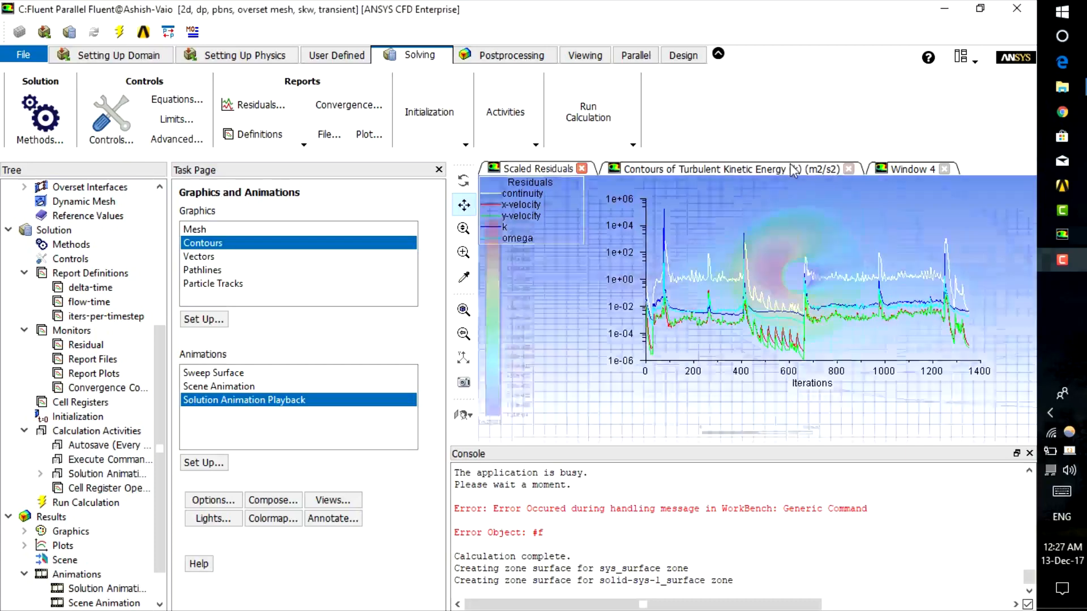
middle_drag(844, 314, 710, 247)
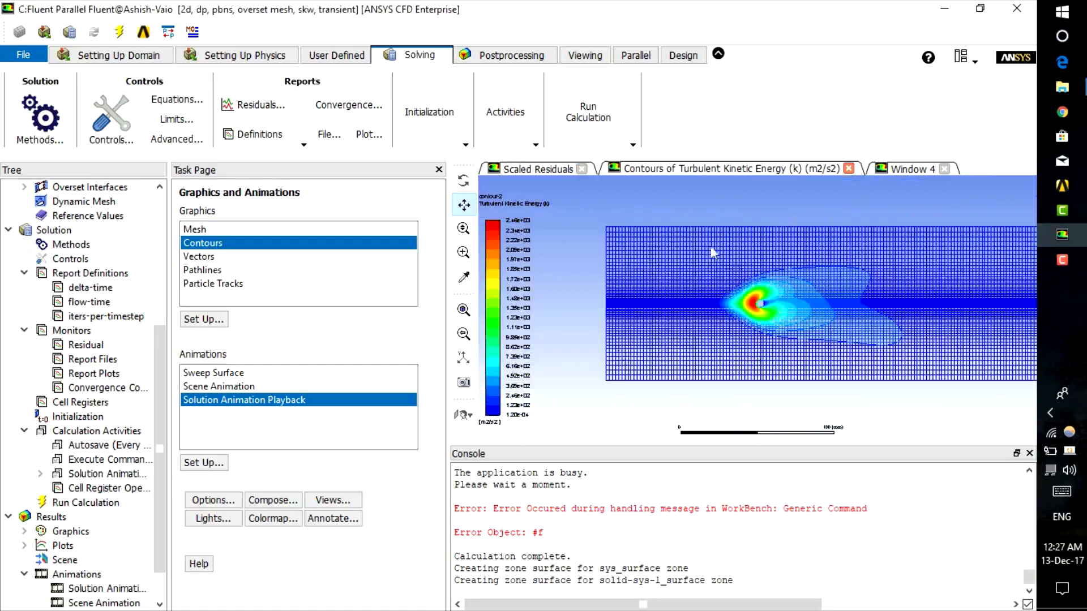
Play the velosity sequence once in the solution animation playback and close the playback
double_click(252, 399)
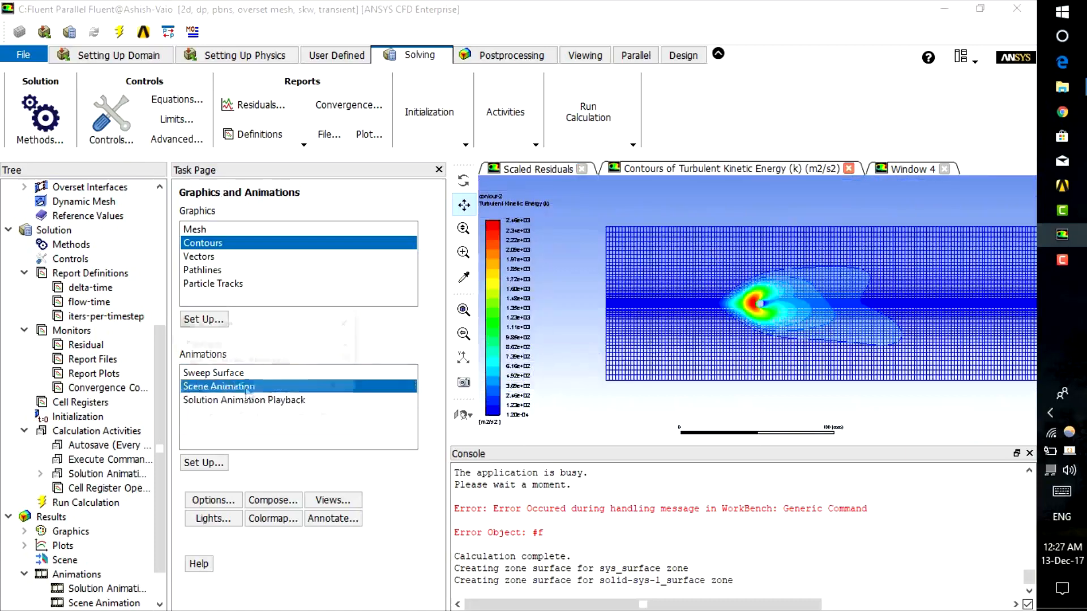
click(411, 534)
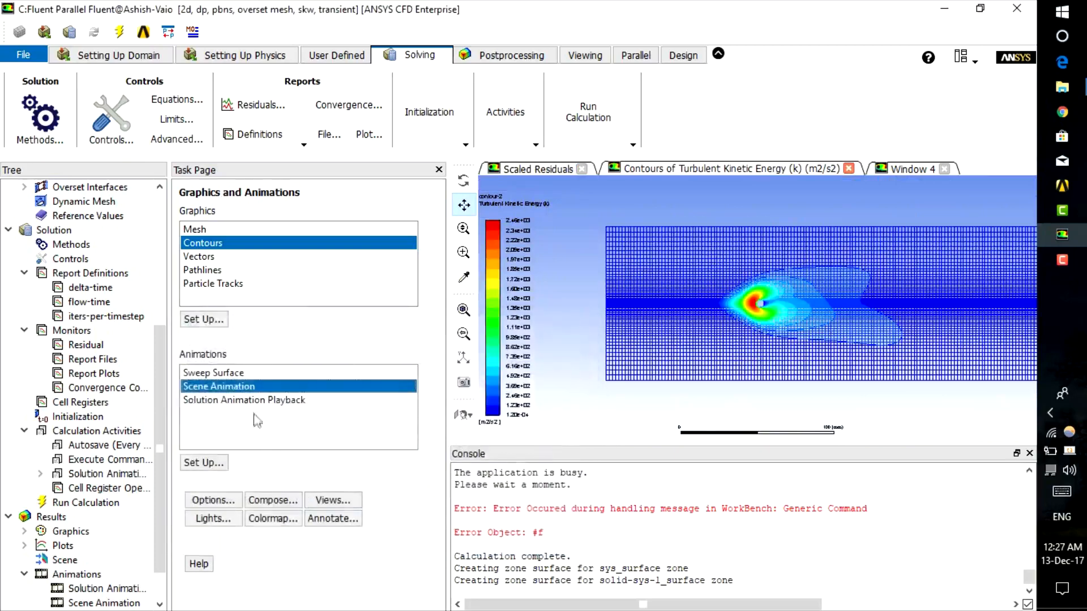
double_click(254, 400)
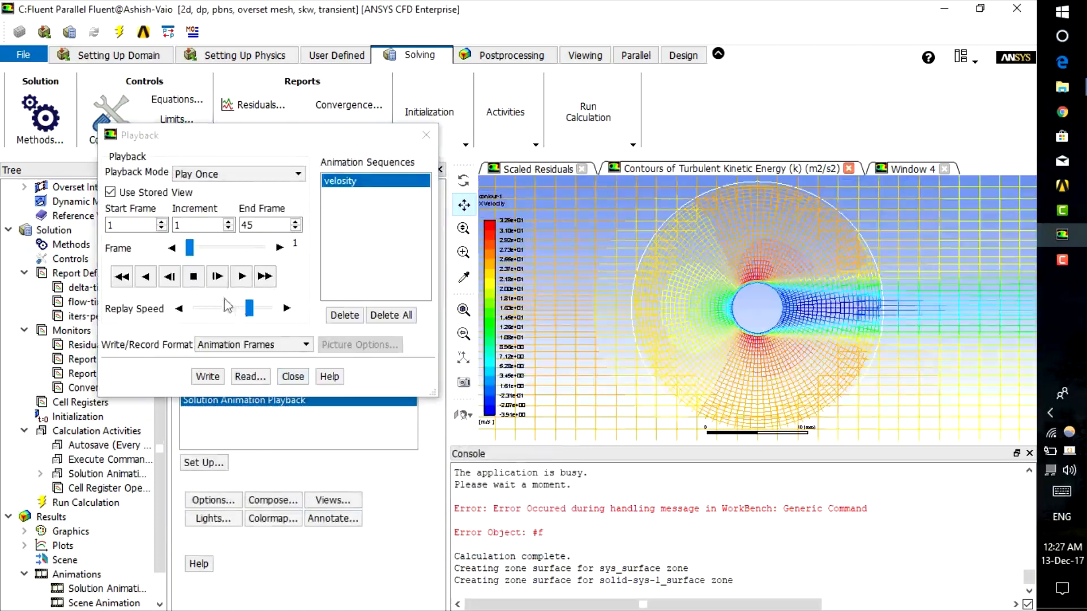
click(242, 276)
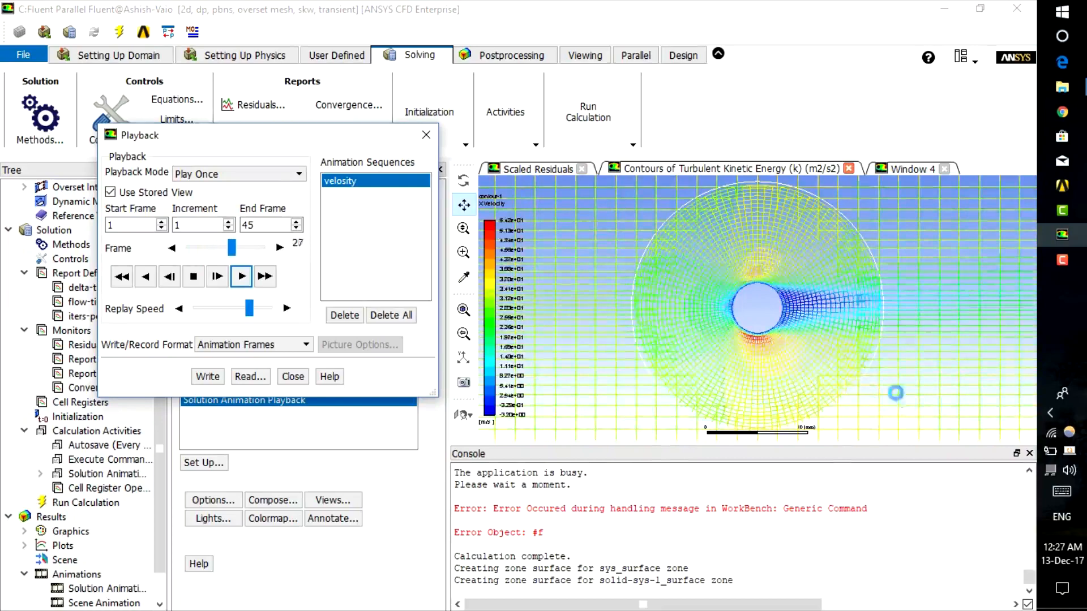
click(289, 376)
Save and display a new unfilled contour-3 of turbulent kinetic energy with banded coloring and no surfaces selected
double_click(251, 242)
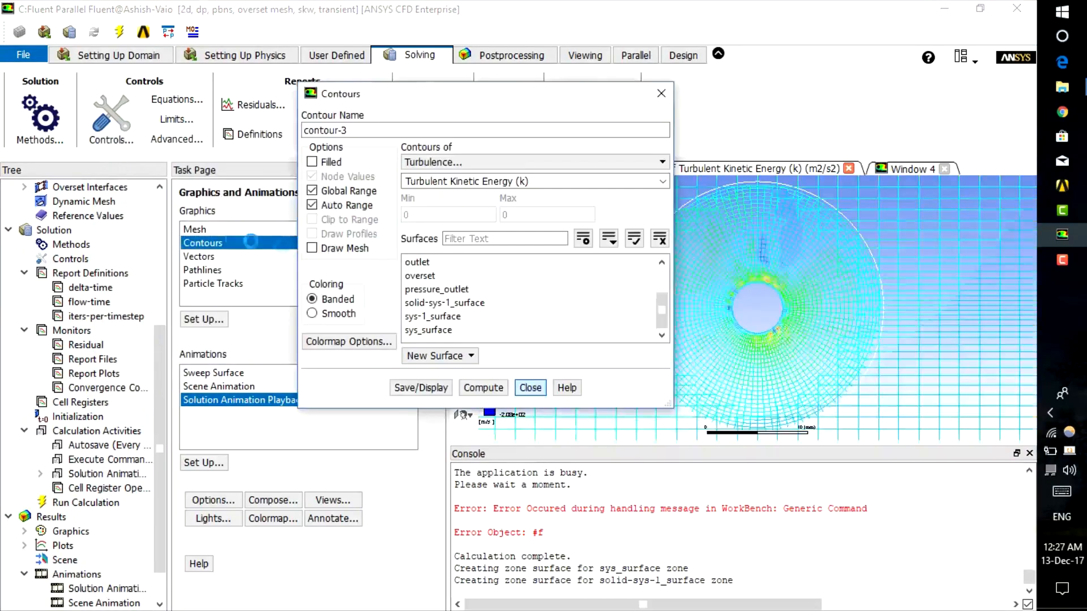
drag(469, 102, 324, 70)
click(276, 356)
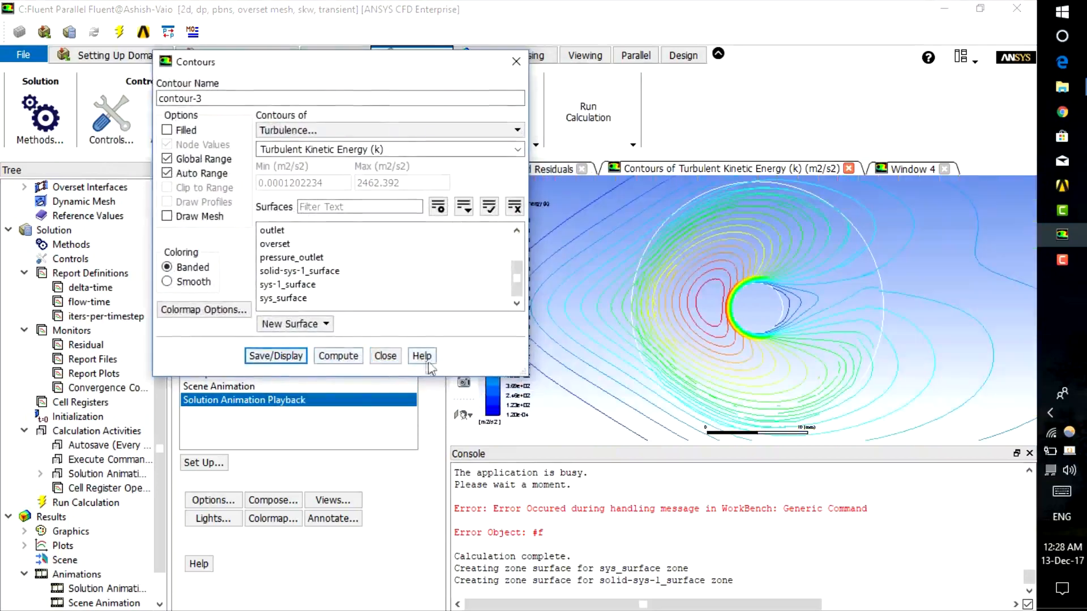
scroll(641, 251, down, 6)
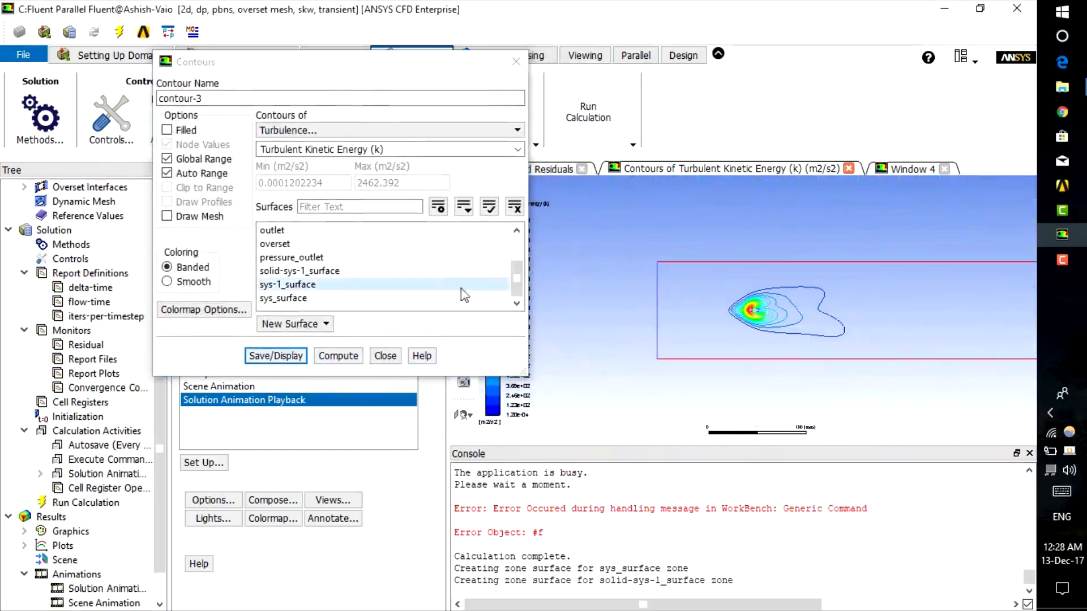
Add the surfaces from cylinder through sys_surface to contour-3, redisplay it, inspect the flow around the cylinder and close the contour settings
drag(344, 231, 370, 350)
click(280, 360)
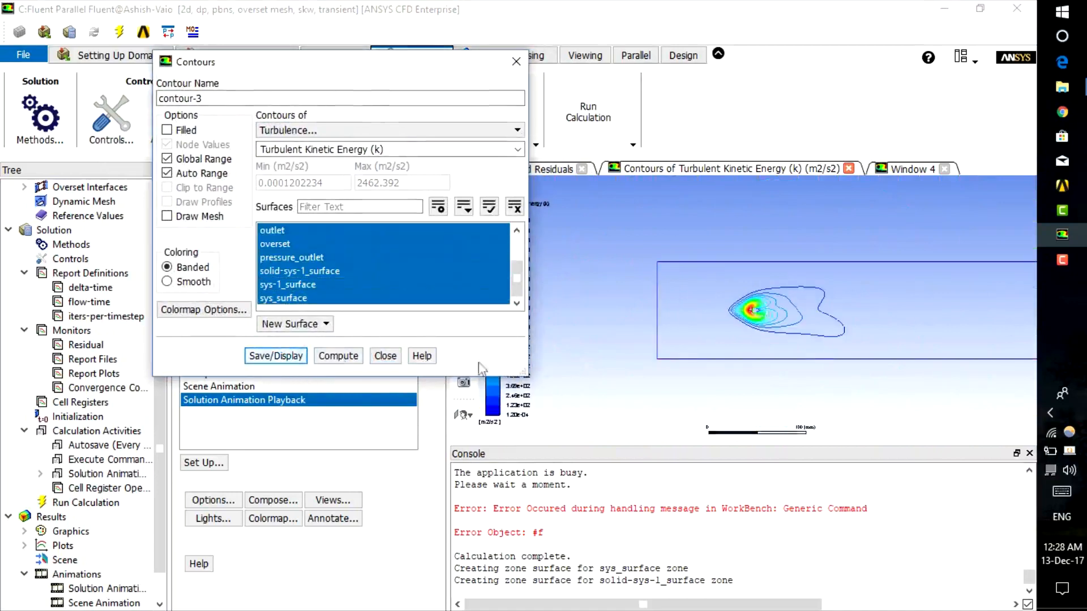
drag(514, 280, 515, 249)
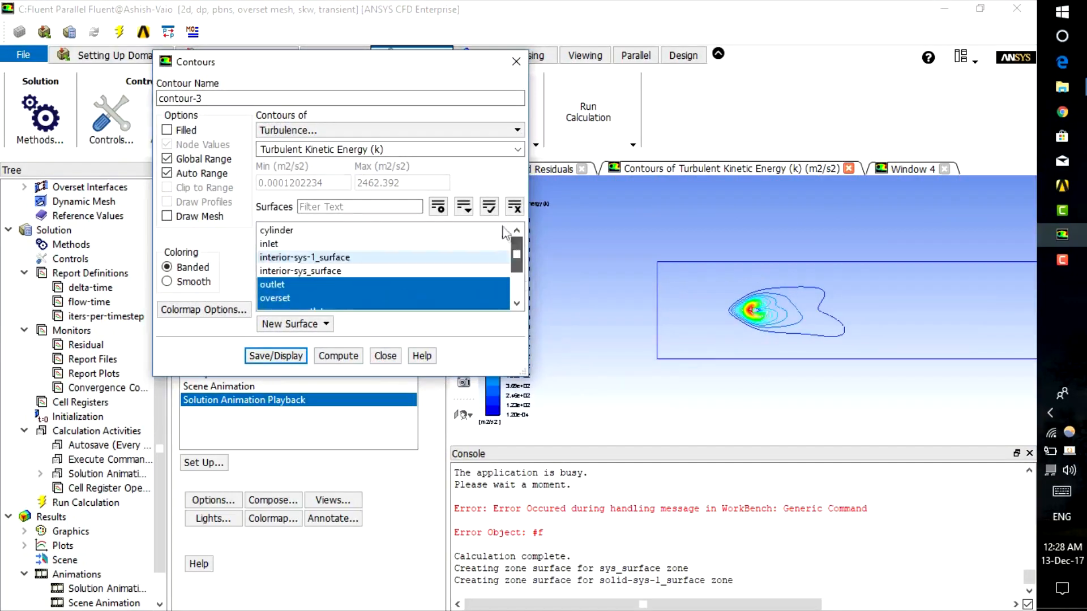
drag(410, 230, 419, 283)
click(271, 358)
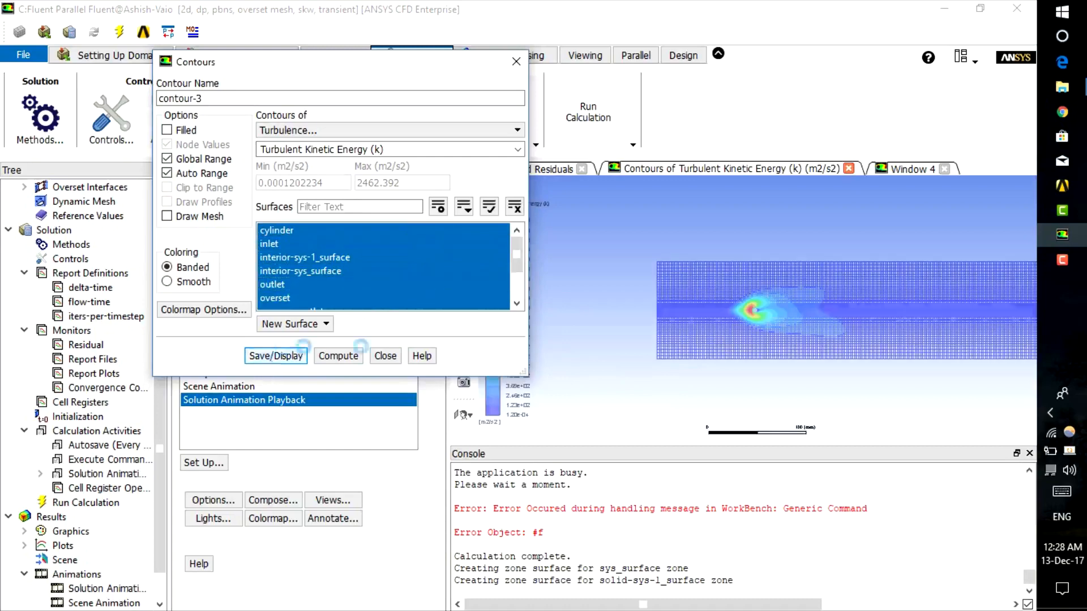
drag(769, 316, 790, 319)
scroll(787, 319, down, 1)
scroll(788, 319, up, 2)
scroll(788, 318, up, 10)
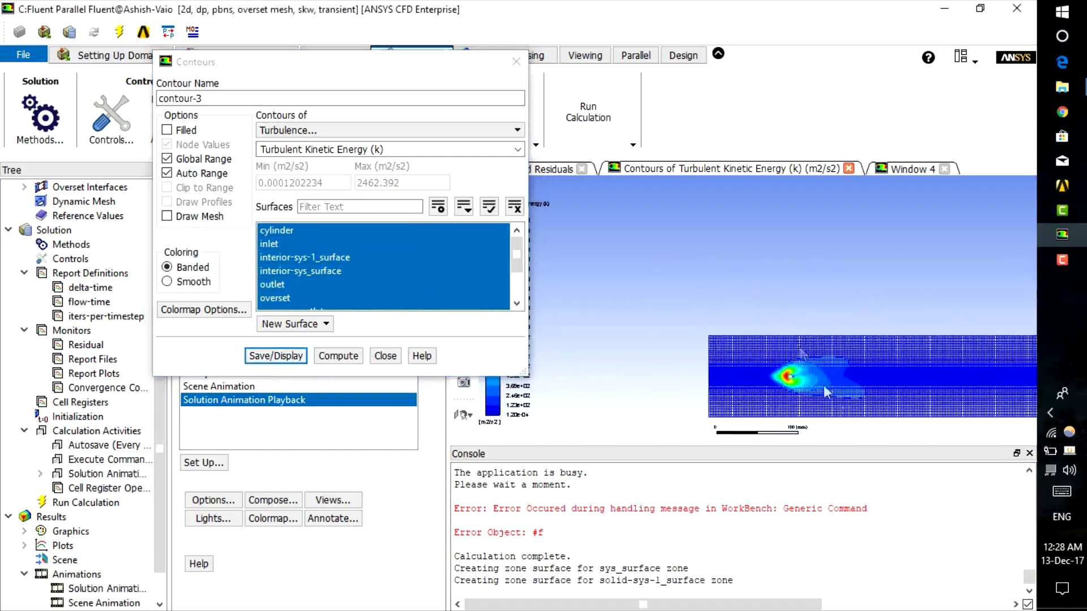
drag(744, 229, 760, 336)
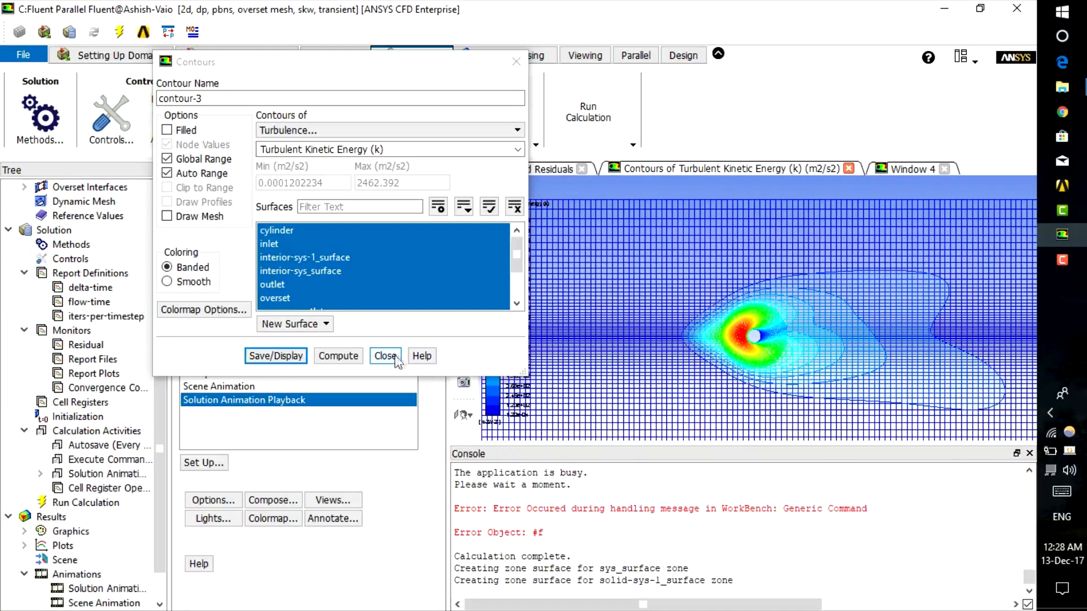
click(396, 359)
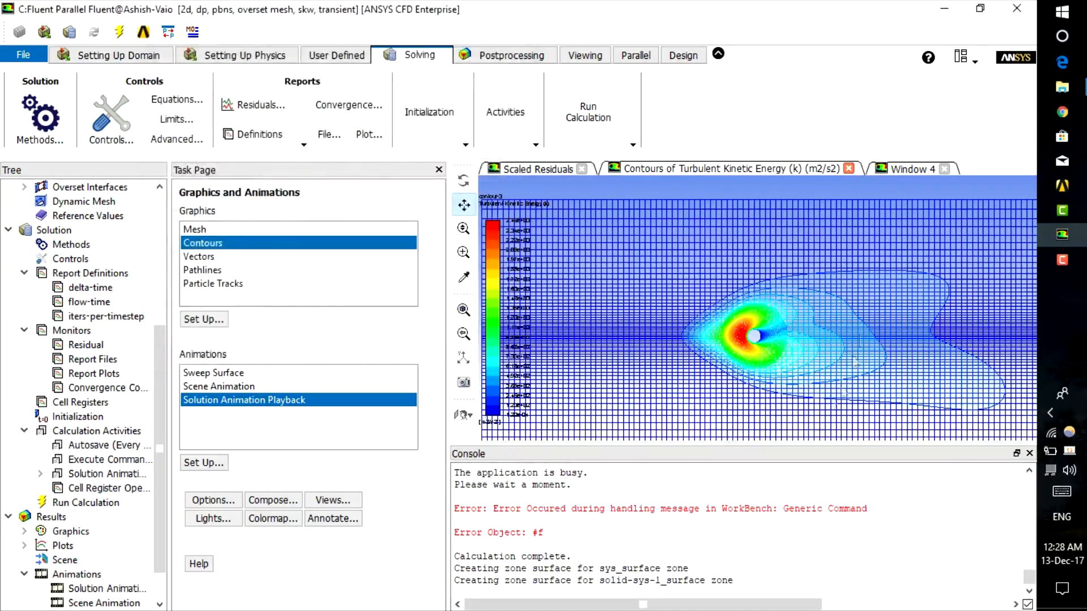
Display the mesh in the empty graphics window with edges and the Overset option on, adding solid-sys-1_surface and sys_surface to the selected surfaces
click(895, 166)
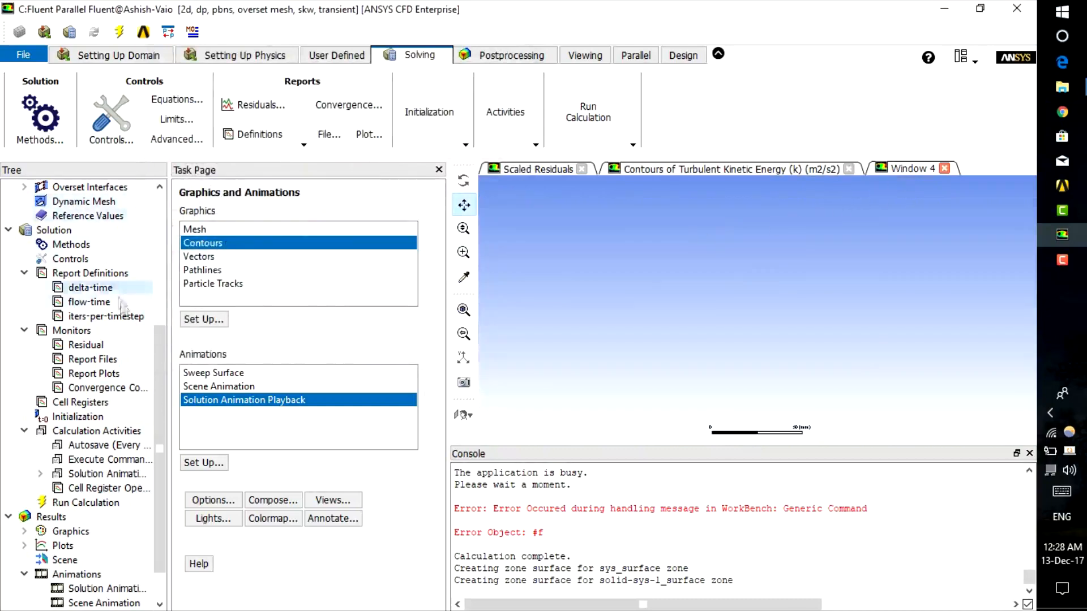
scroll(122, 305, up, 5)
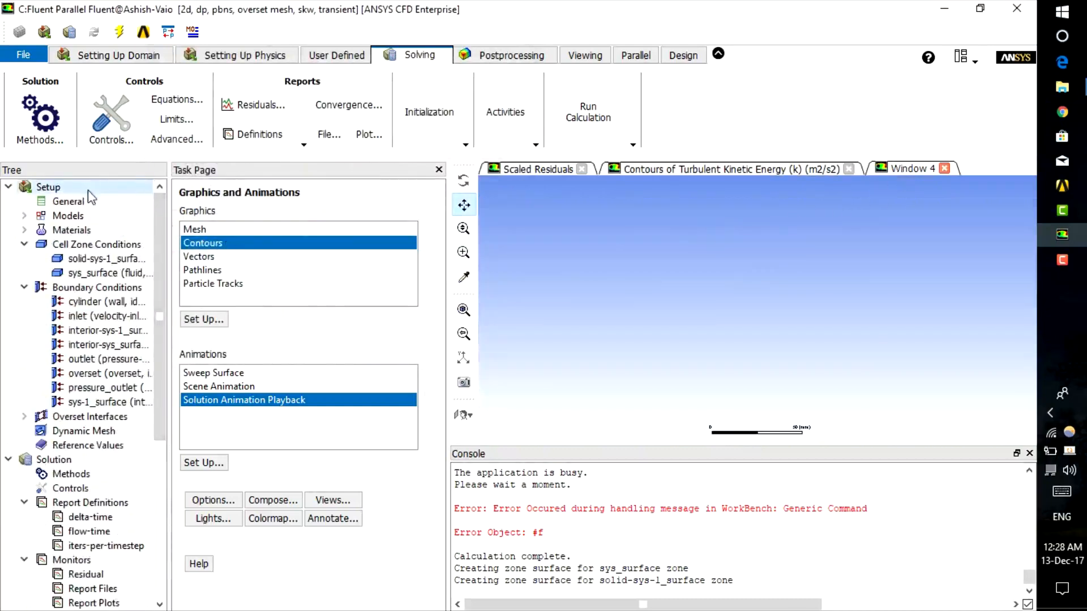
click(89, 195)
click(244, 242)
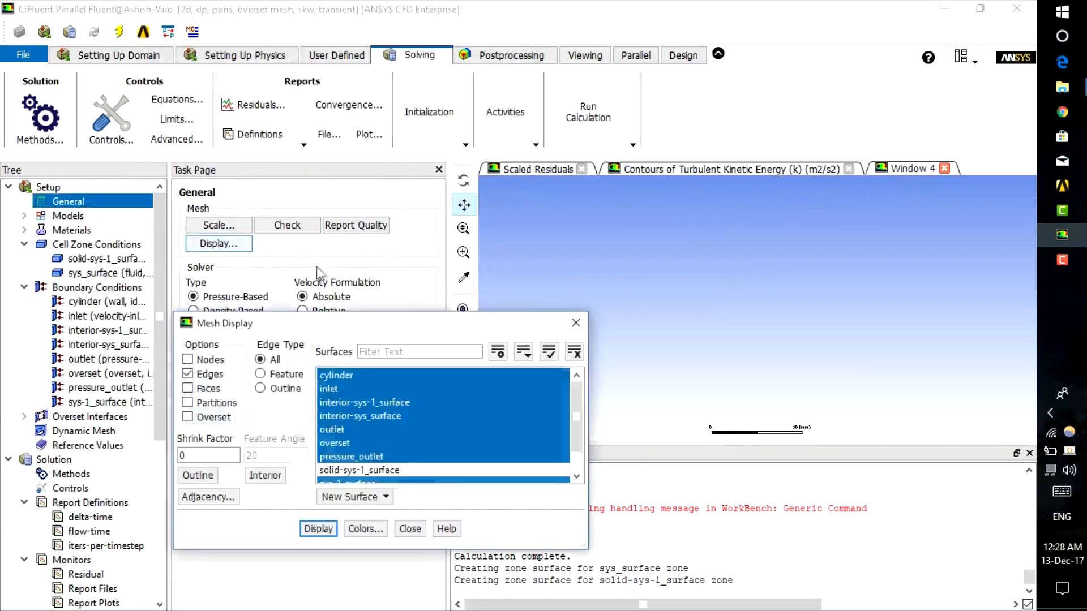
drag(324, 318, 274, 191)
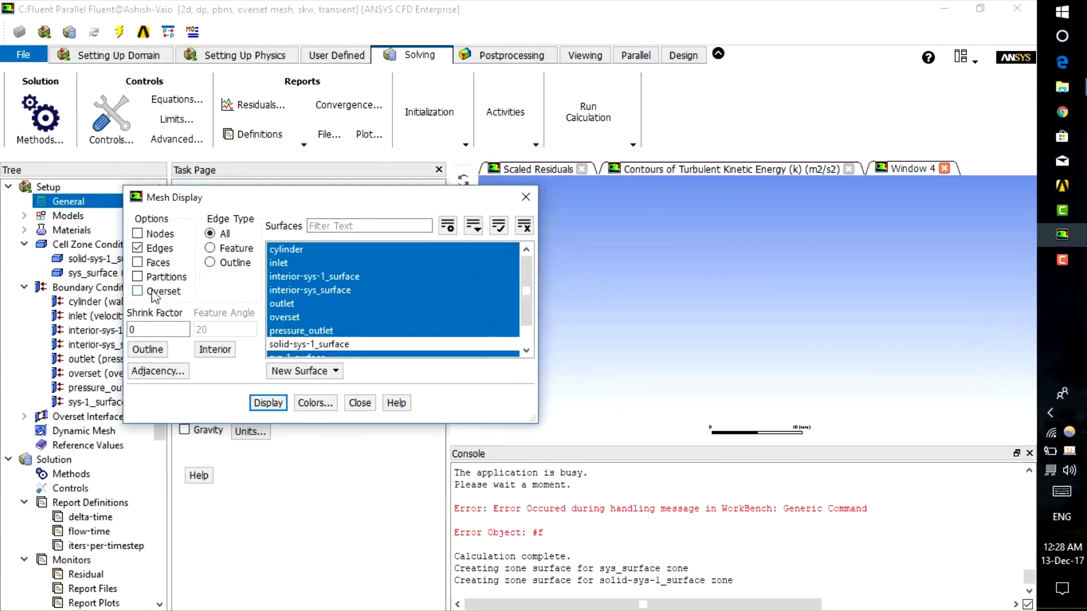
click(339, 344)
scroll(351, 348, down, 1)
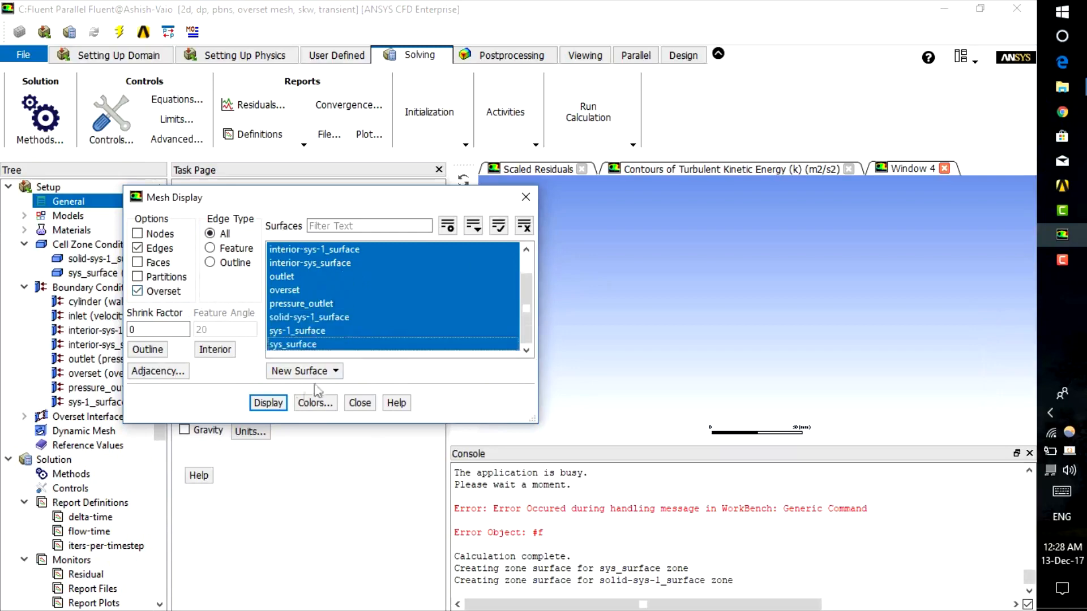
click(274, 405)
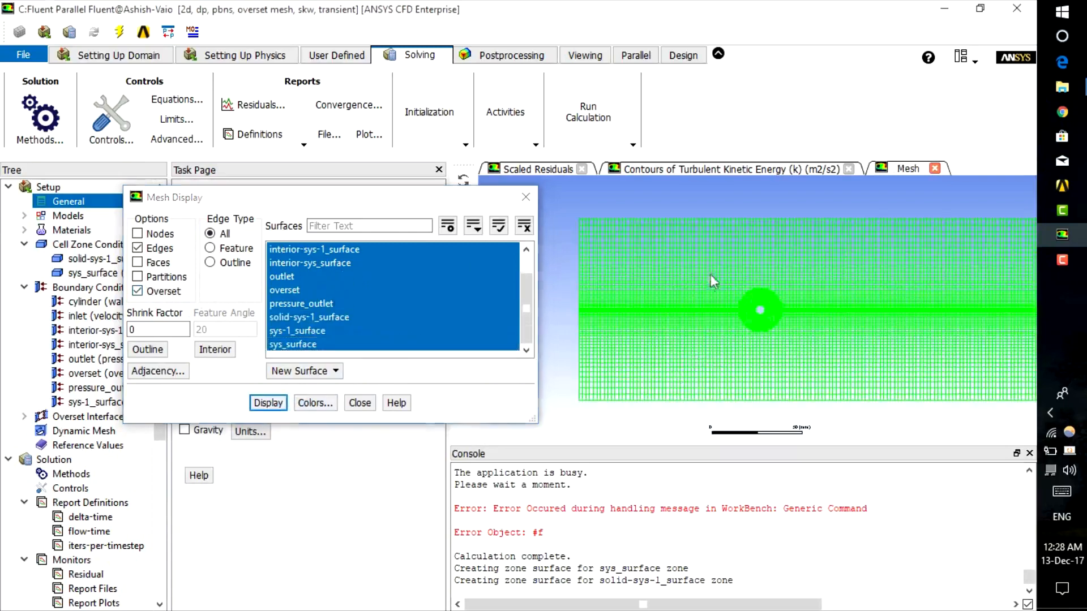
Examine the overset mesh around the cylinder and its overlap with the background grid
mouse_move(692, 281)
mouse_down()
mouse_move(793, 302)
mouse_move(789, 285)
mouse_move(830, 292)
mouse_move(793, 219)
mouse_move(689, 261)
mouse_up()
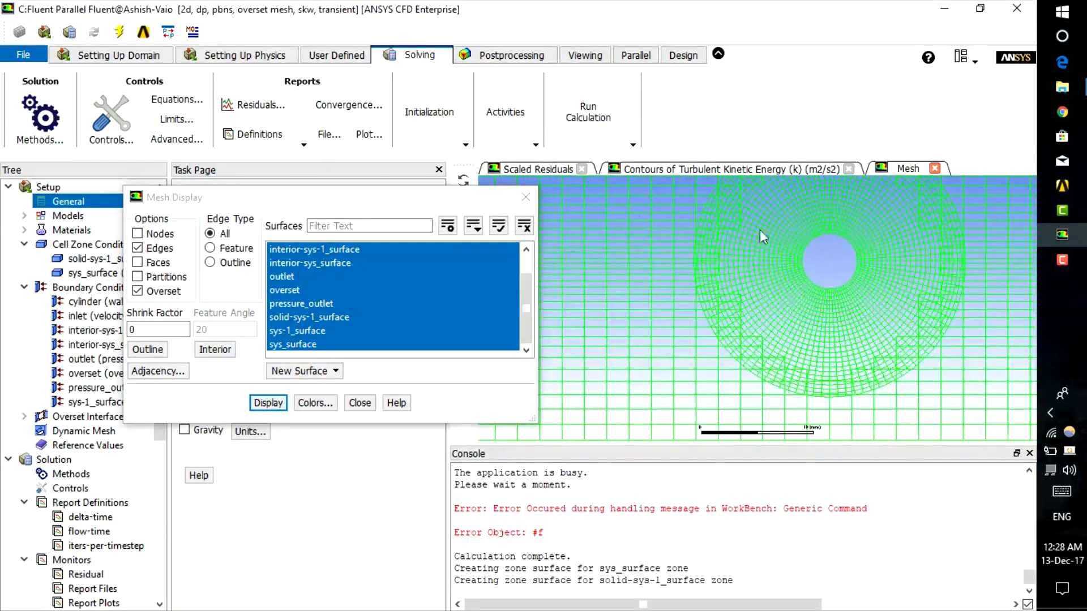
drag(766, 240, 785, 271)
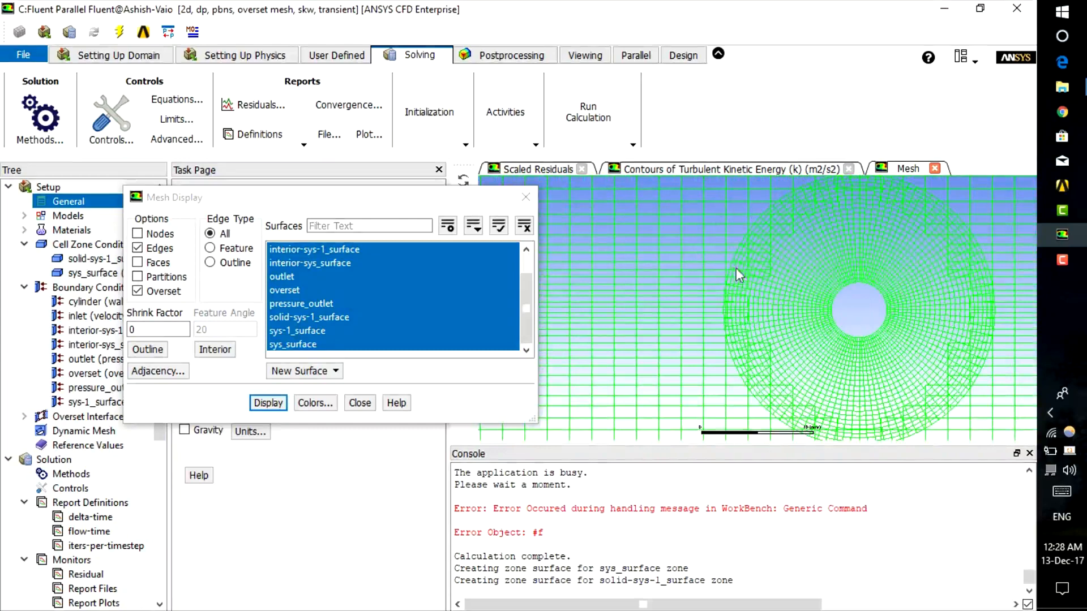
drag(867, 238, 877, 277)
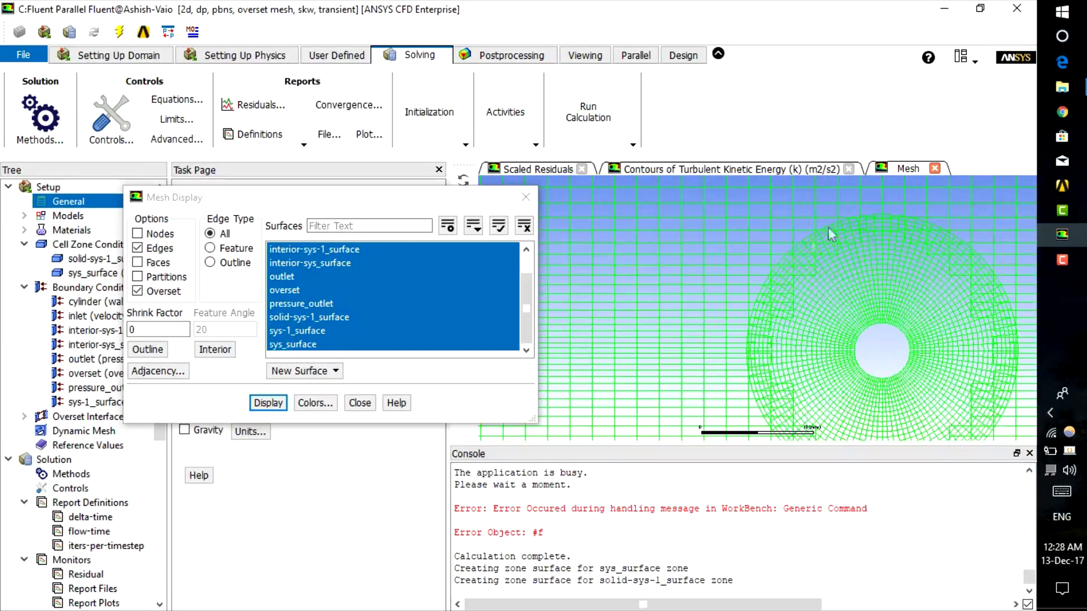
drag(771, 294, 809, 238)
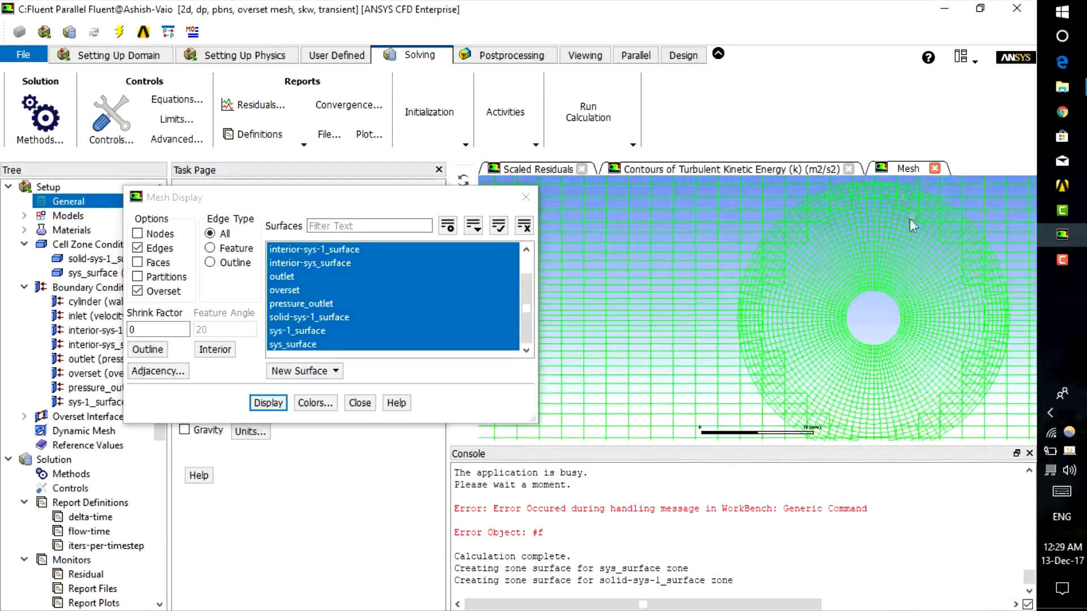
scroll(819, 286, up, 4)
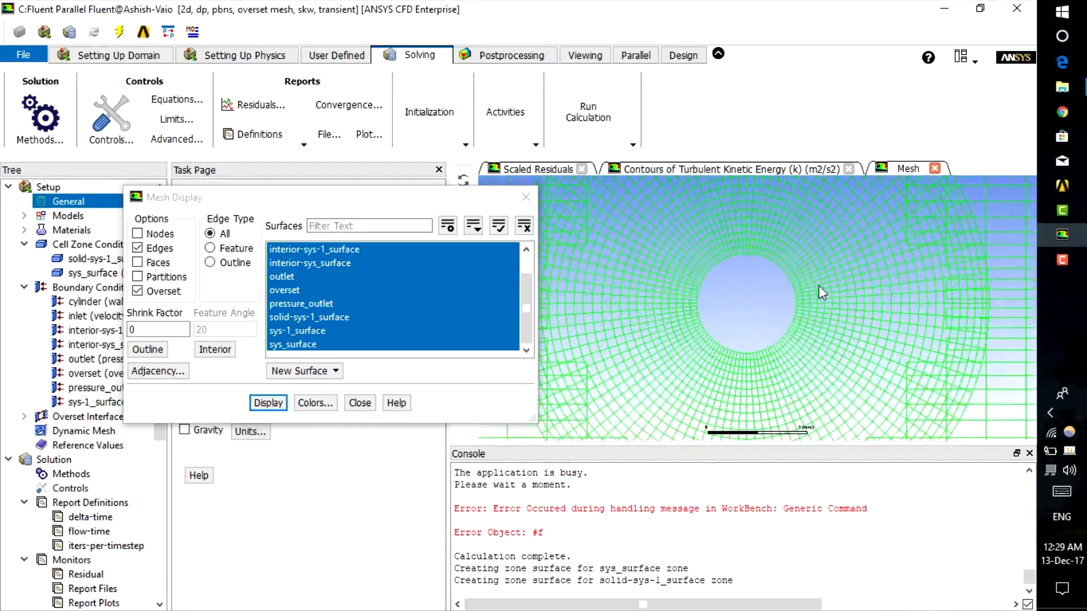
scroll(819, 285, down, 8)
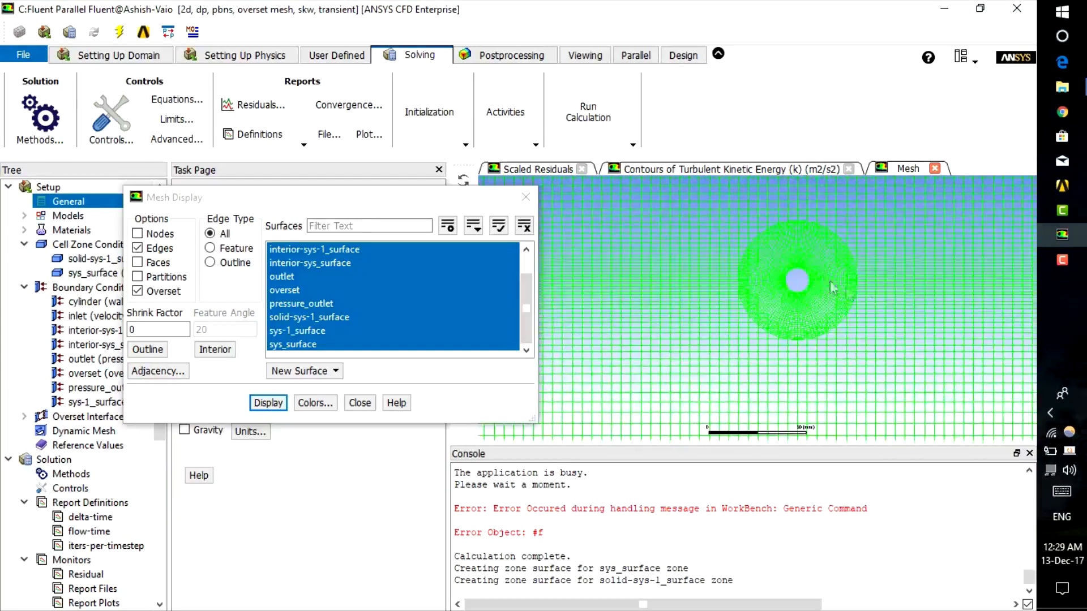
mouse_move(881, 291)
mouse_down()
mouse_move(814, 286)
mouse_move(867, 289)
mouse_move(898, 333)
mouse_move(876, 272)
mouse_up()
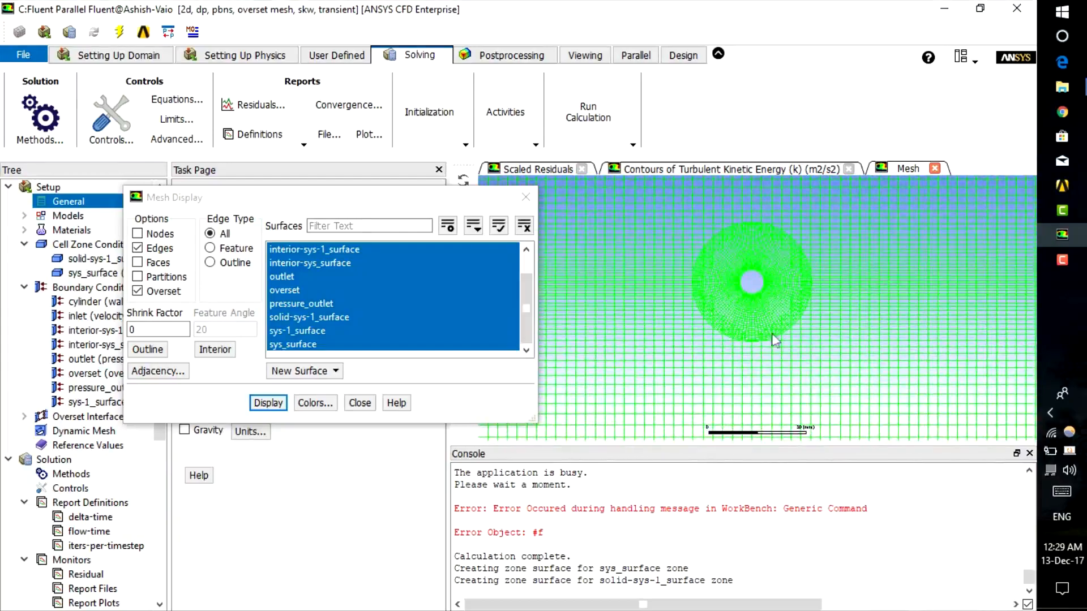
drag(764, 300, 707, 342)
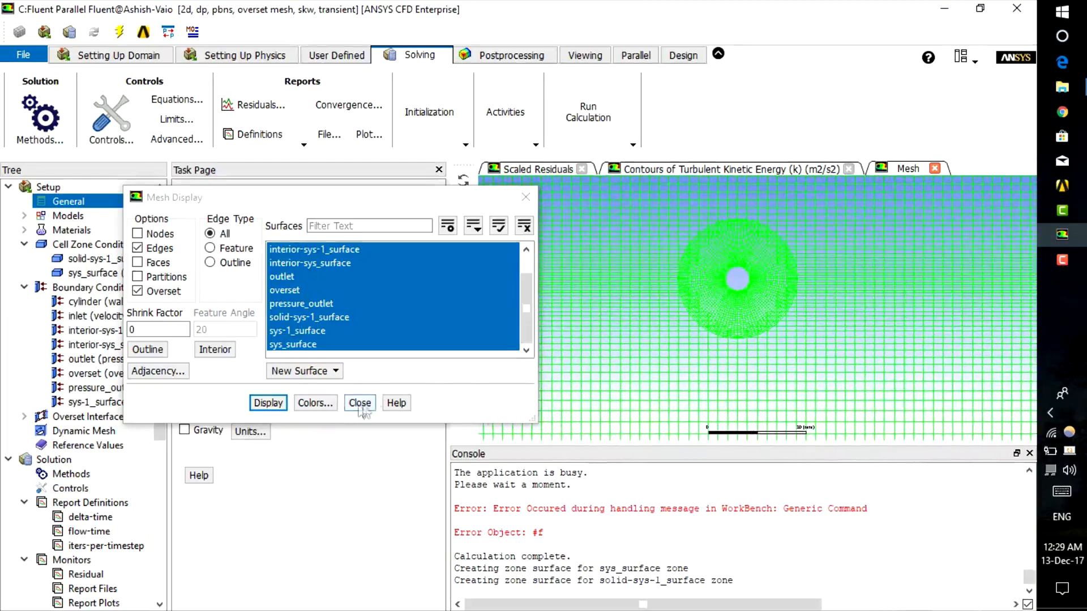